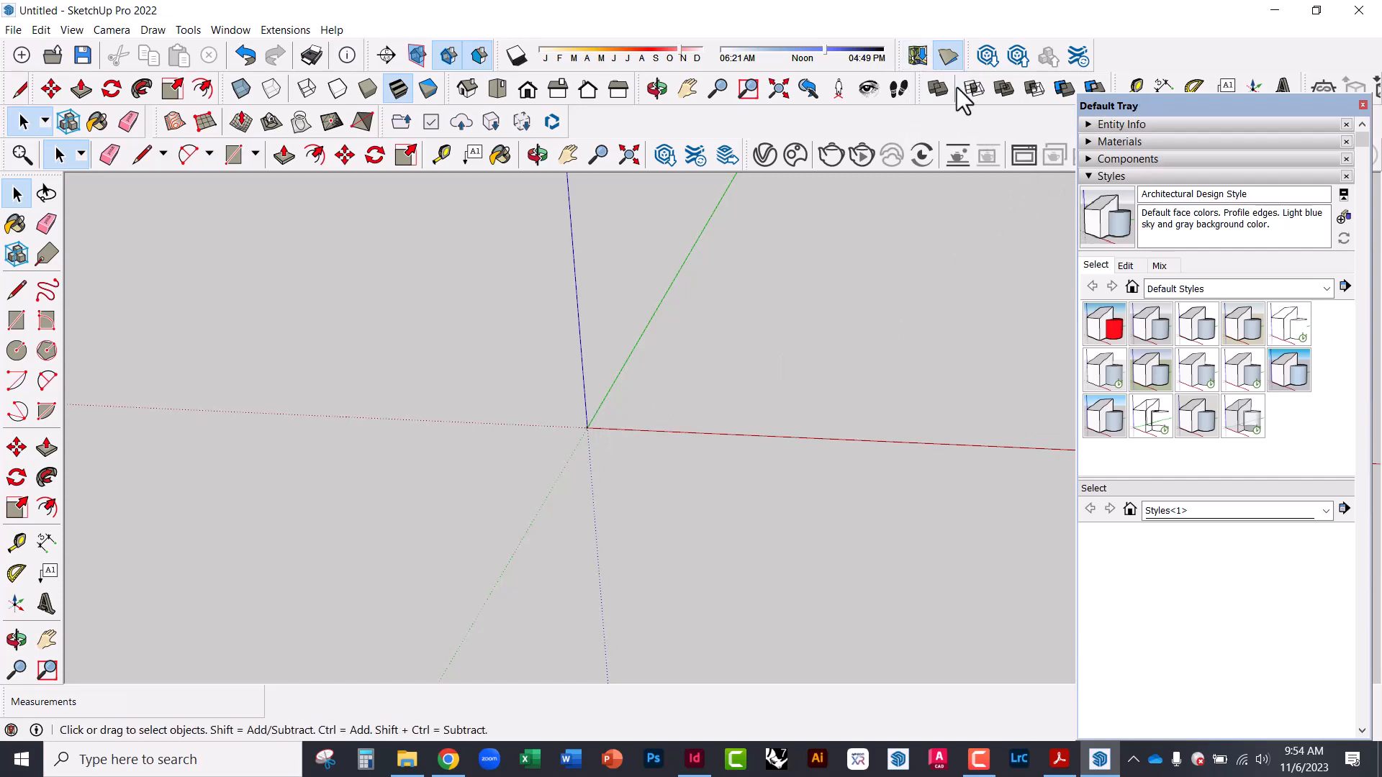
right_click(839, 119)
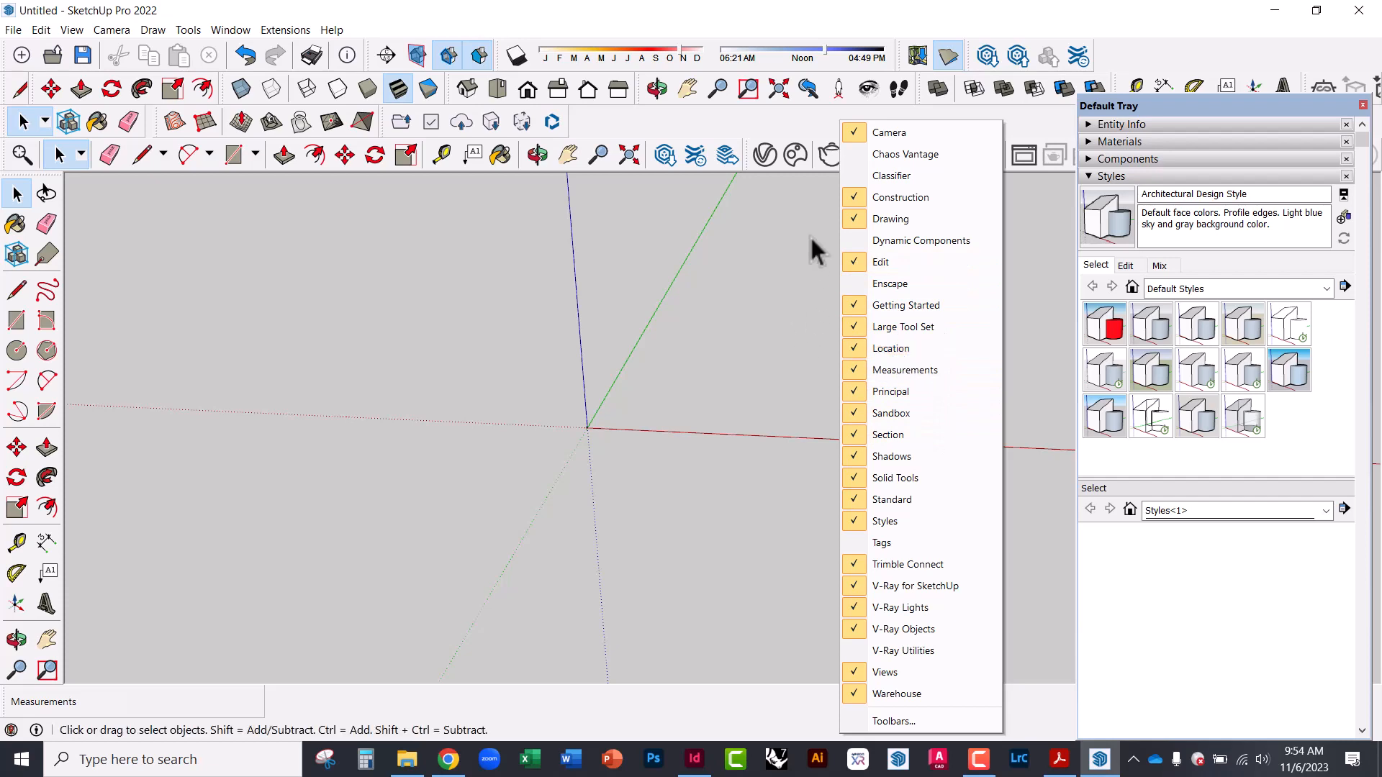
left_click(784, 244)
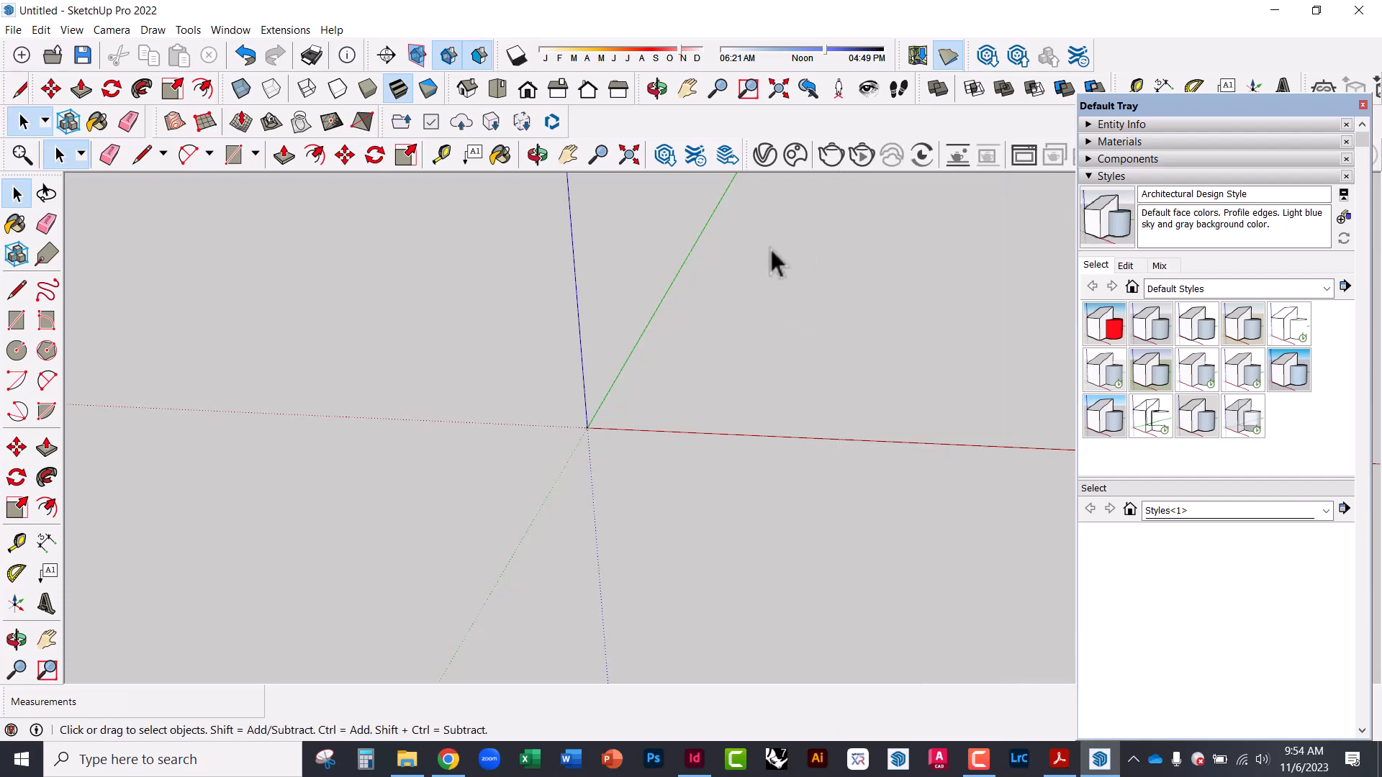
Start adding a geo-location and frame the satellite map around the Victoria St river bridge.
left_click(918, 57)
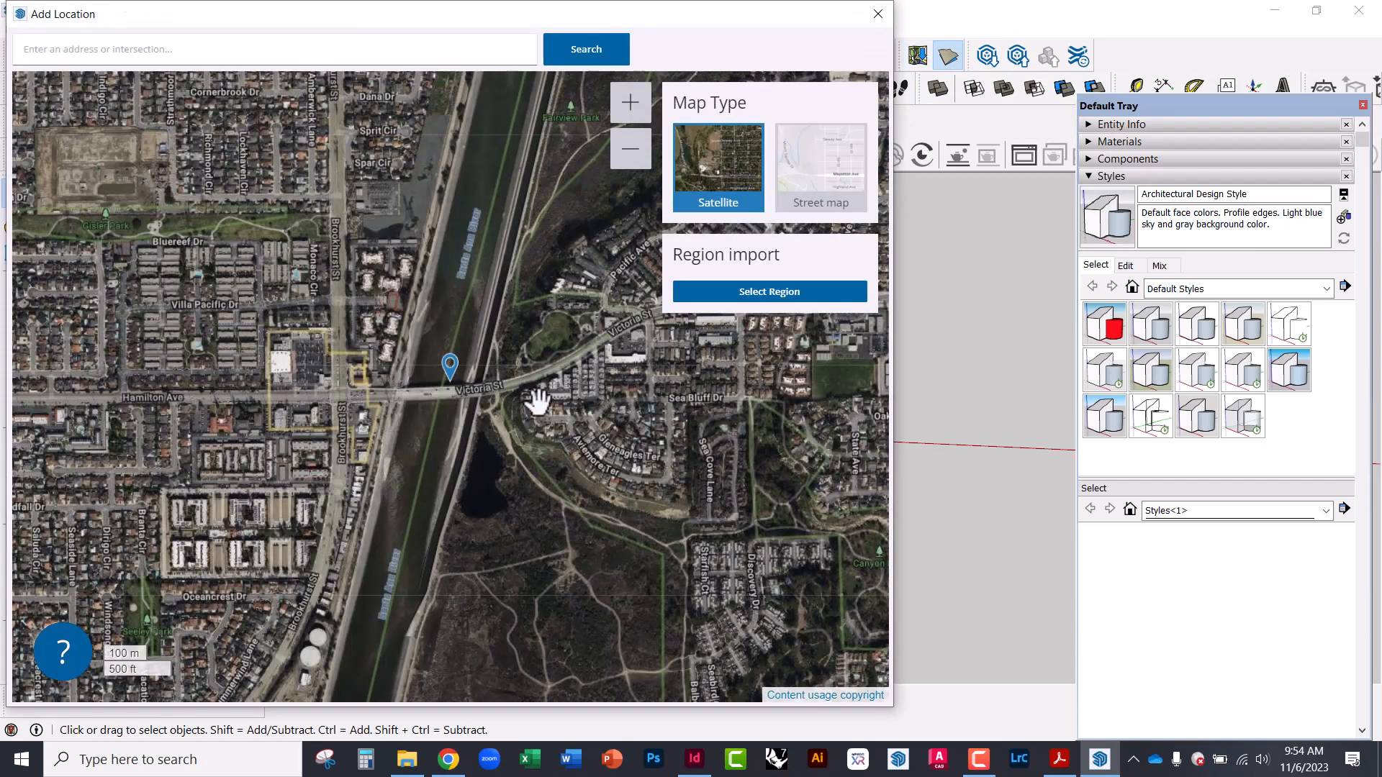
left_click_drag(536, 399, 245, 568)
scroll(364, 555, "down", 1)
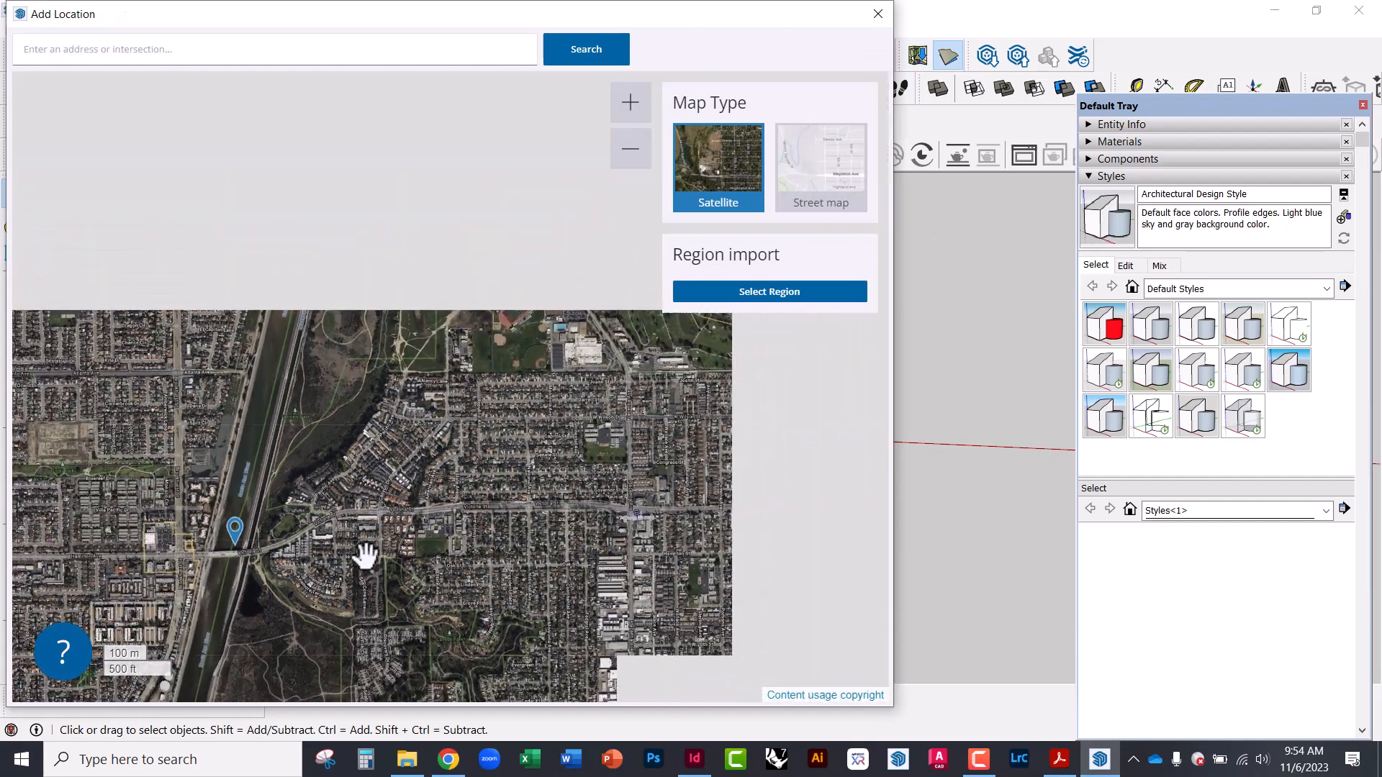
left_click_drag(333, 536, 504, 431)
scroll(382, 401, "up", 1)
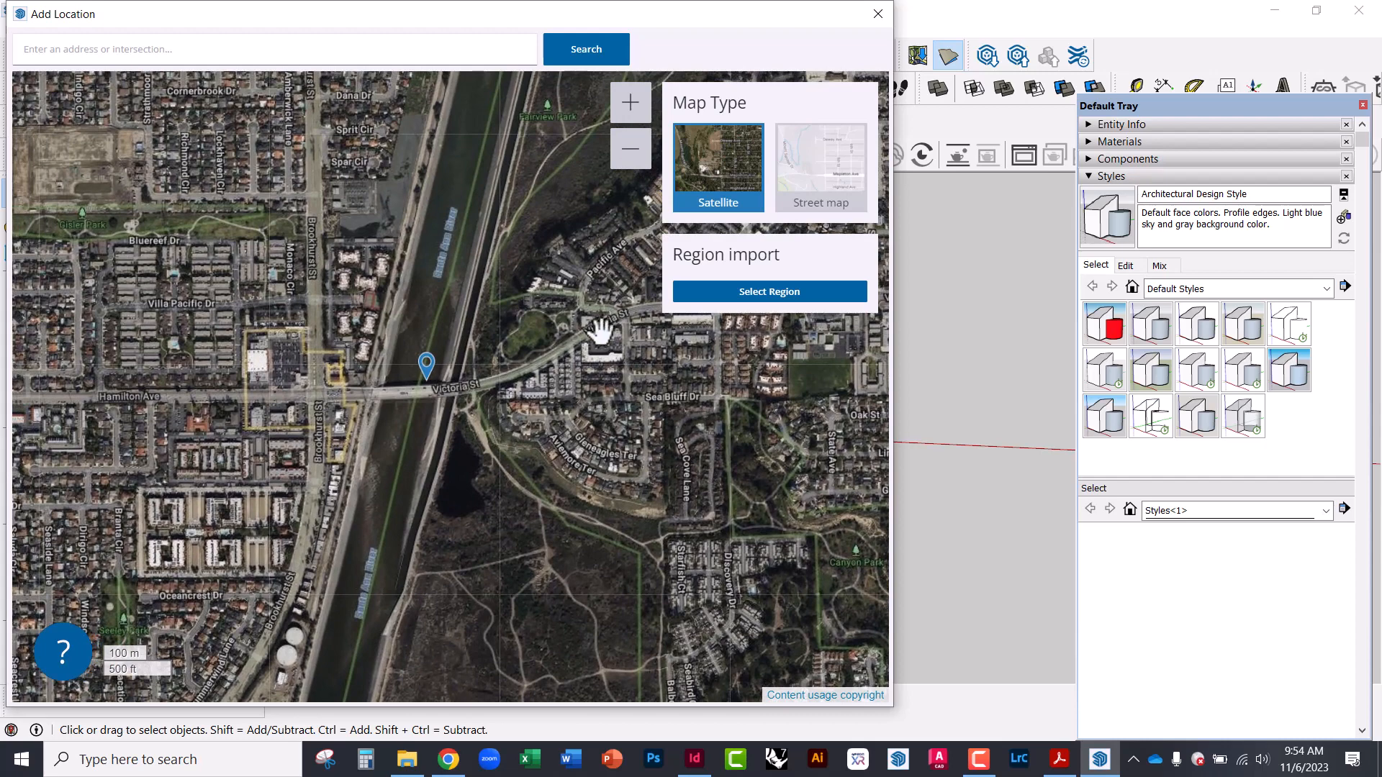
Define an import region around the Victoria St bridge, covering the river, the streets to its west and the hillside to its east.
left_click(759, 292)
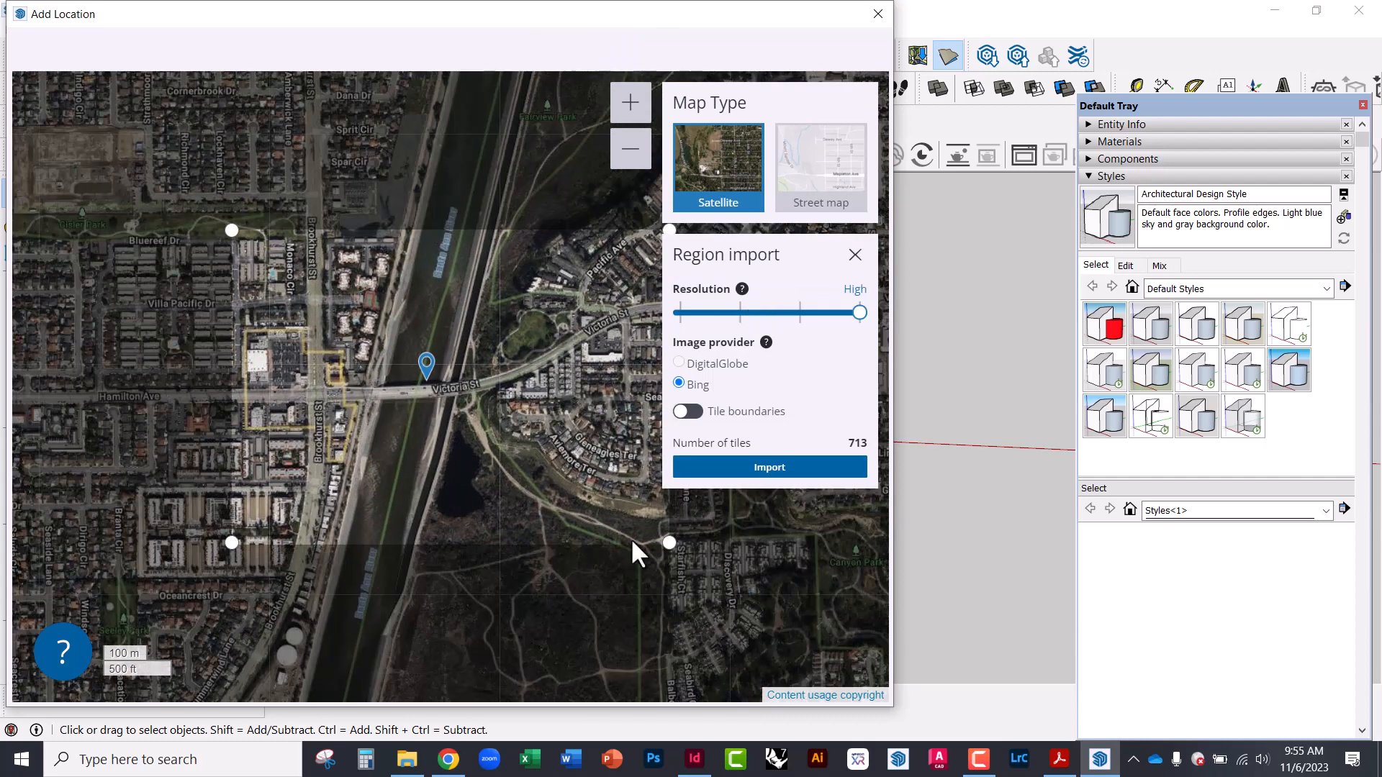
left_click_drag(587, 575, 486, 594)
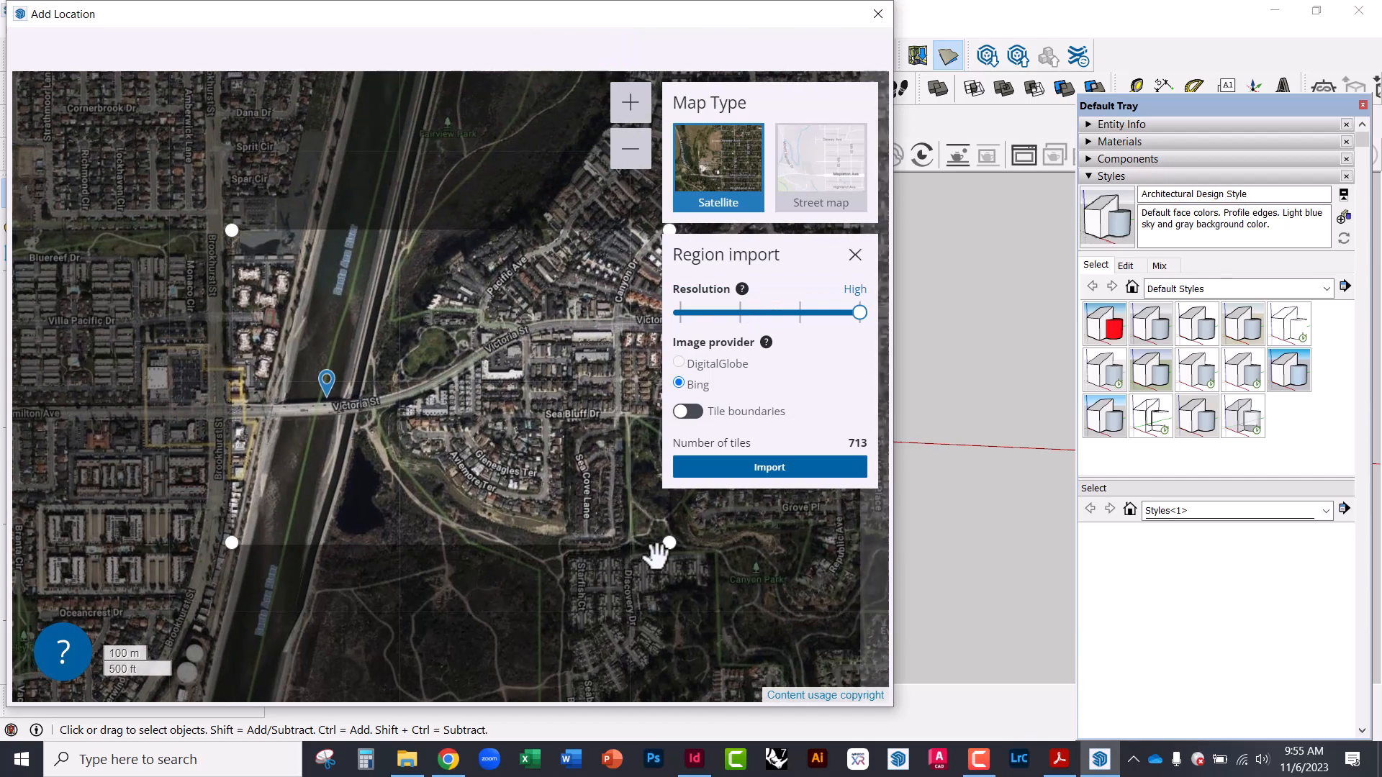
left_click_drag(456, 466, 535, 451)
left_click_drag(667, 541, 593, 548)
left_click_drag(494, 456, 522, 442)
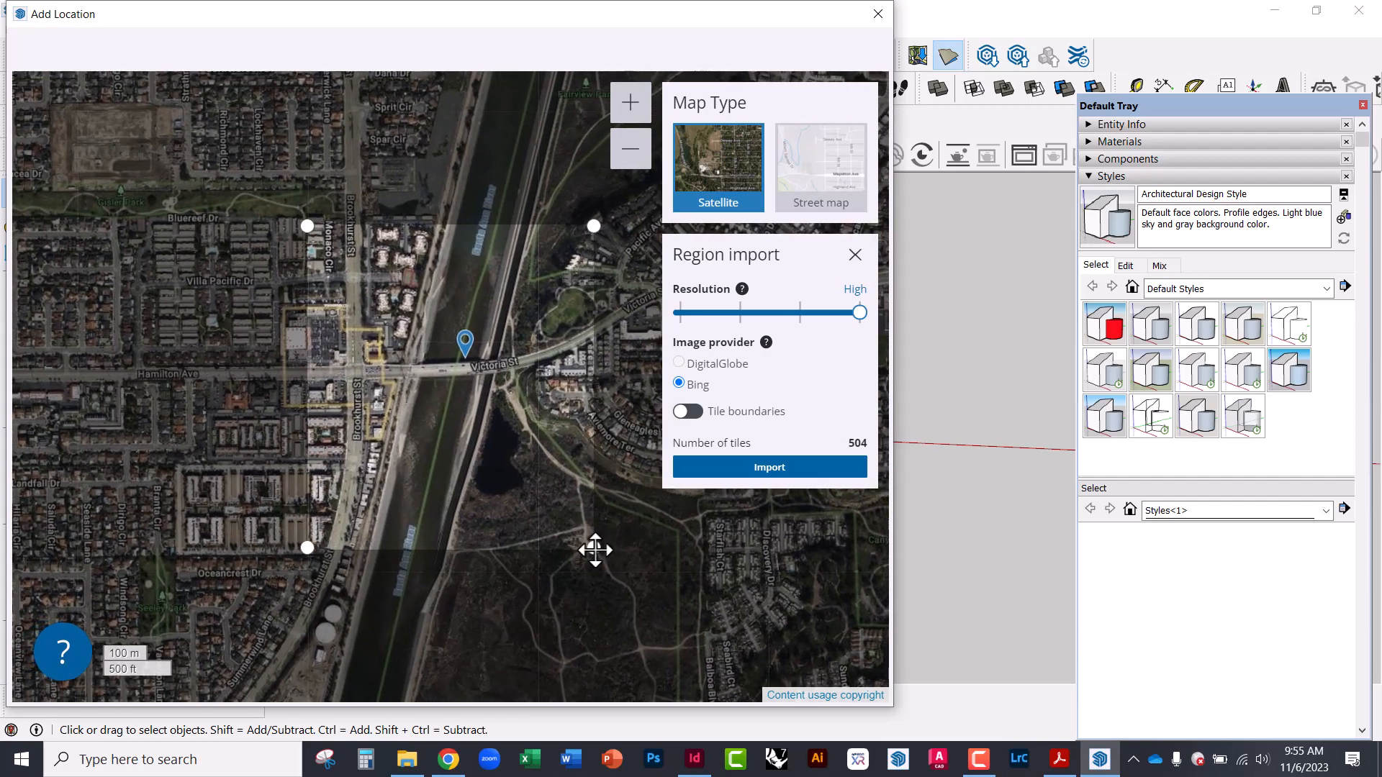
left_click_drag(593, 548, 680, 622)
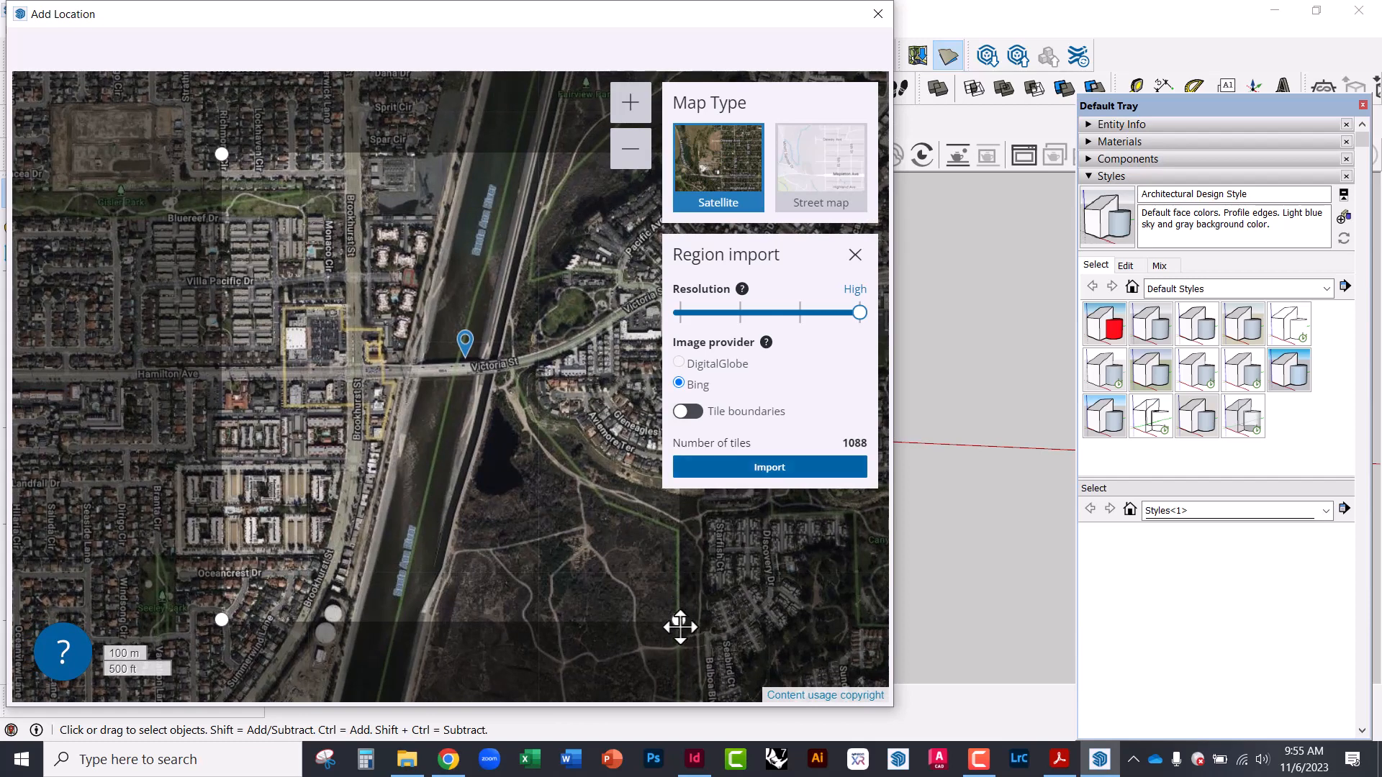
left_click_drag(678, 624, 610, 575)
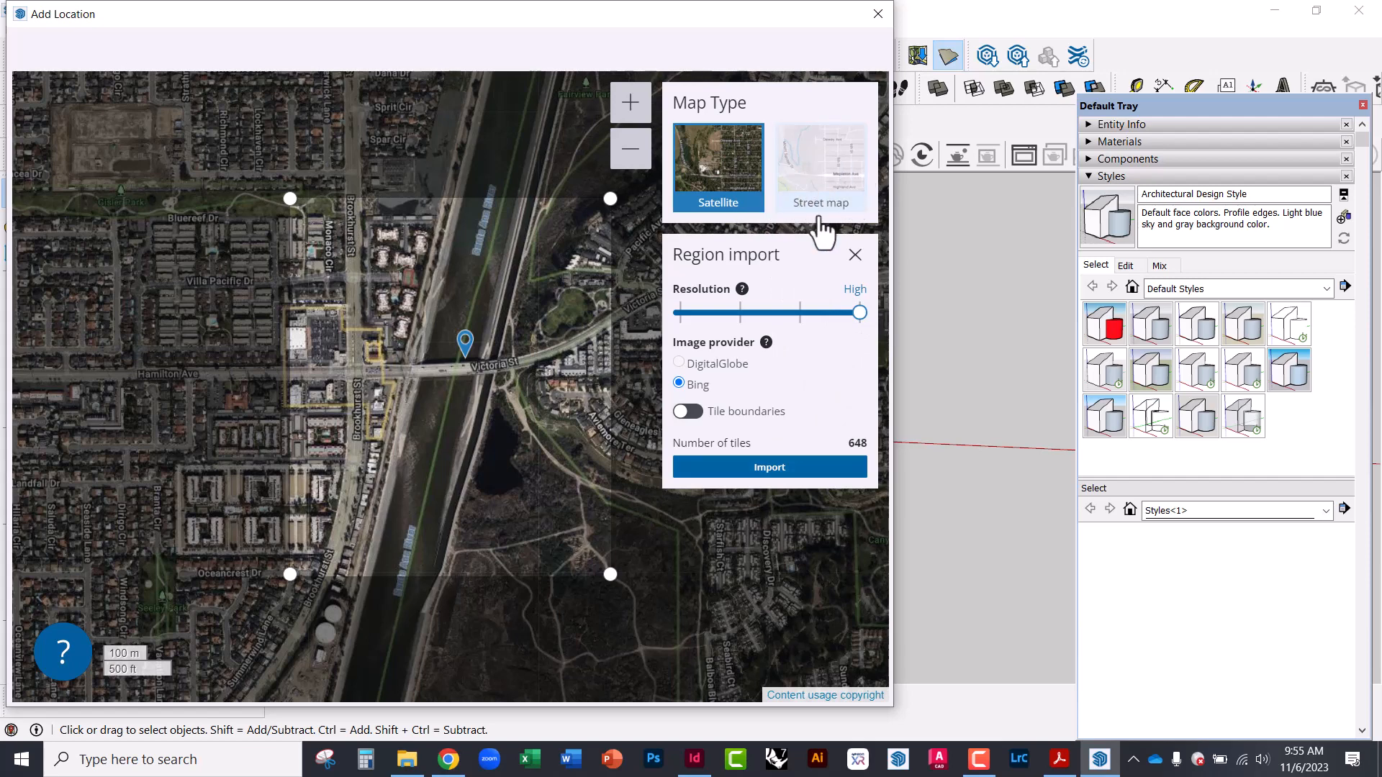
Preview the region as a street map, return to Satellite and import it at High resolution from Bing.
left_click(836, 164)
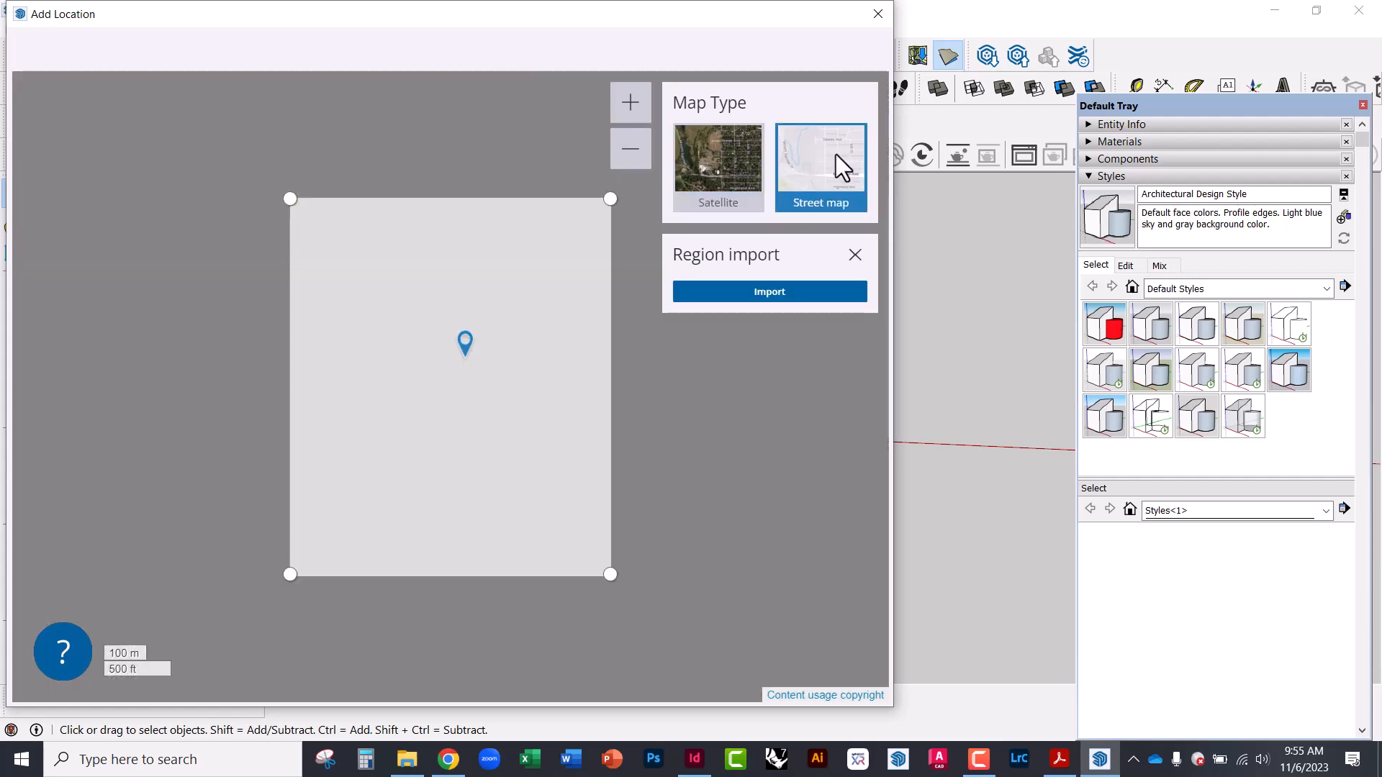
left_click(717, 164)
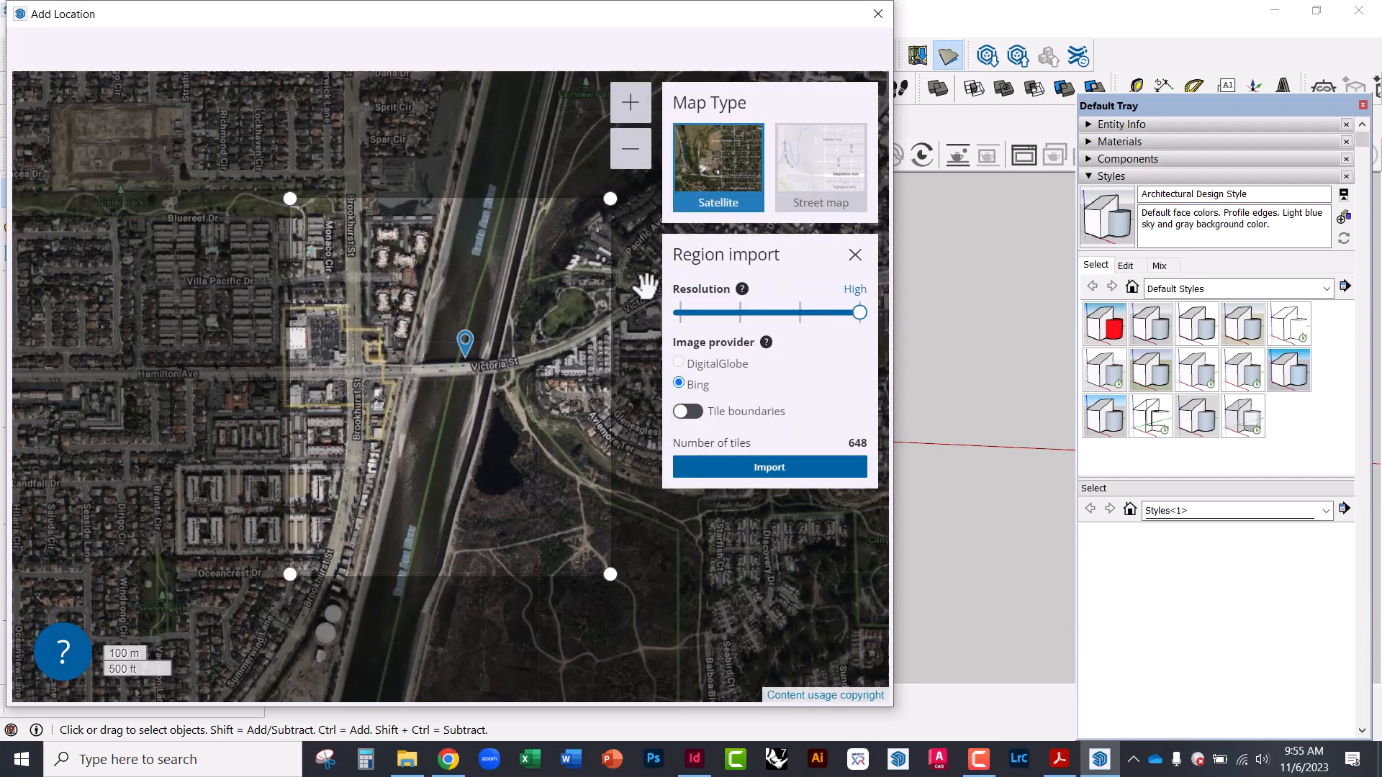
left_click(769, 468)
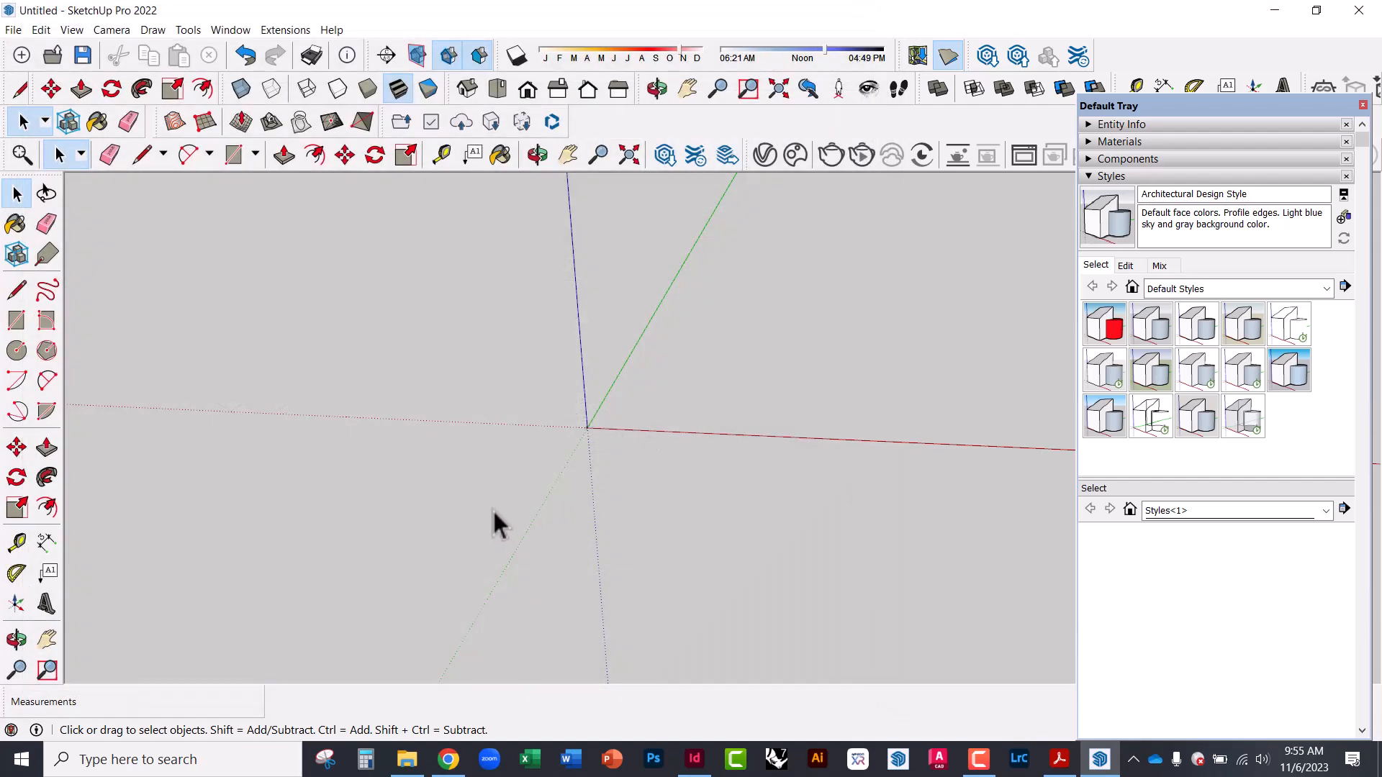
Examine the imported satellite terrain around the bridge, the pond and the houses along Victoria St.
middle_click_drag(388, 378, 262, 472)
scroll(827, 403, "up", 6)
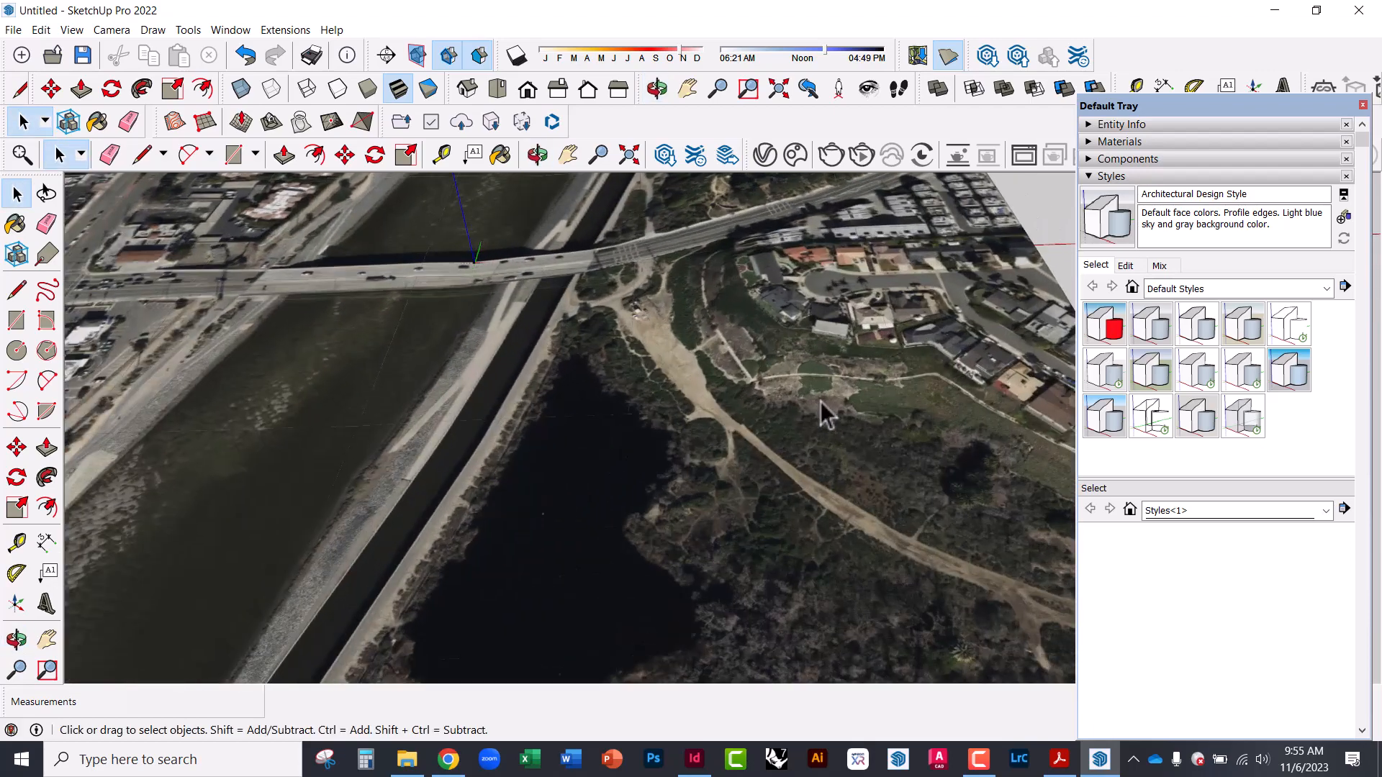
middle_click_drag(823, 410, 447, 342)
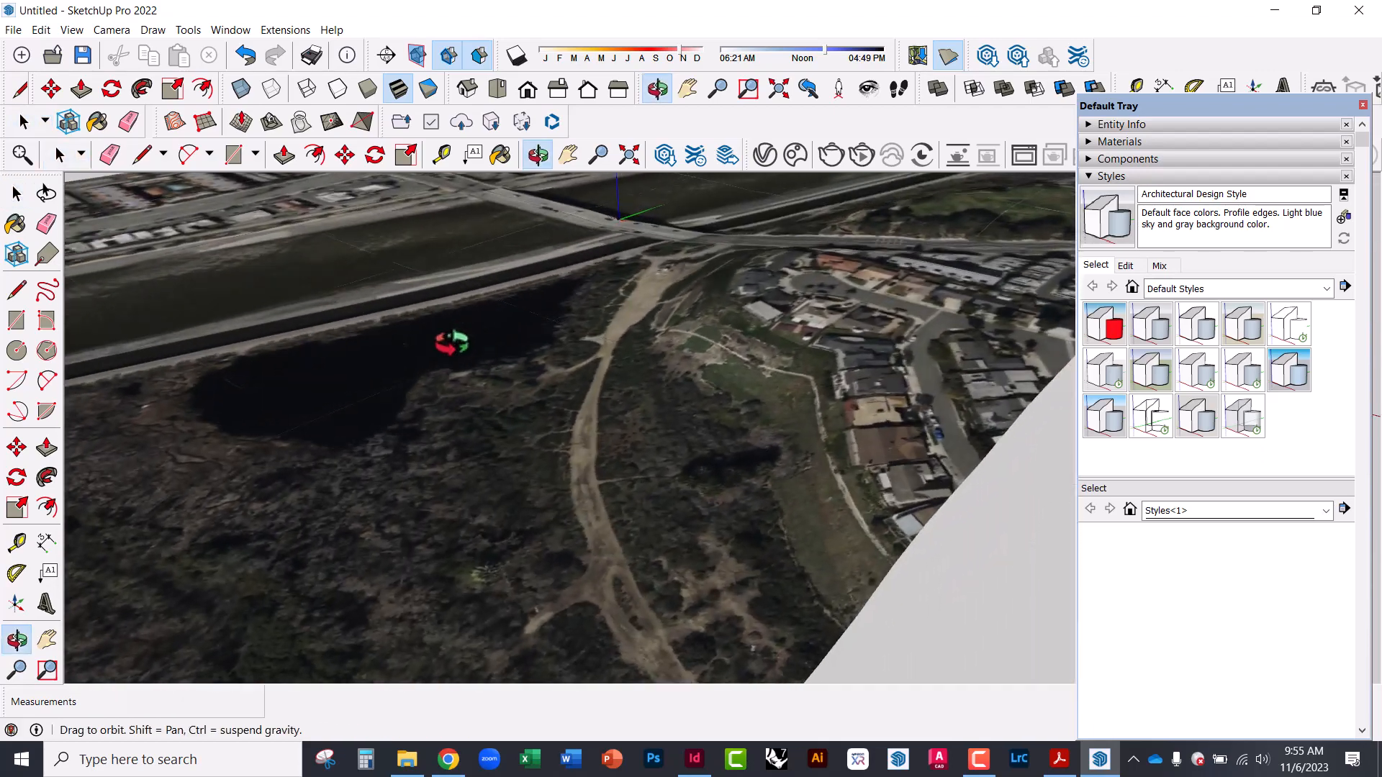
scroll(716, 363, "up", 6)
middle_click_drag(716, 360, 280, 392)
scroll(648, 333, "up", 5)
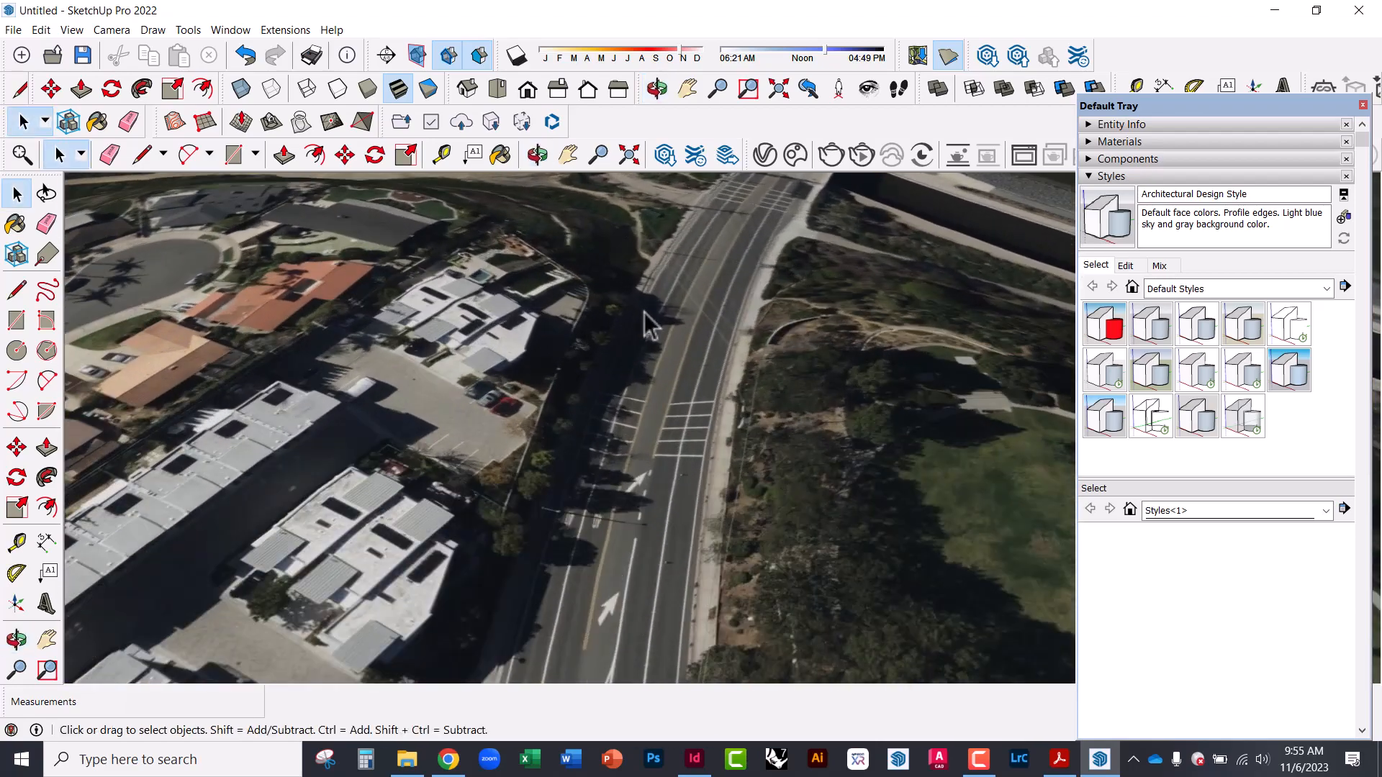
middle_click_drag(648, 333, 271, 315)
scroll(278, 306, "down", 2)
scroll(854, 394, "up", 4)
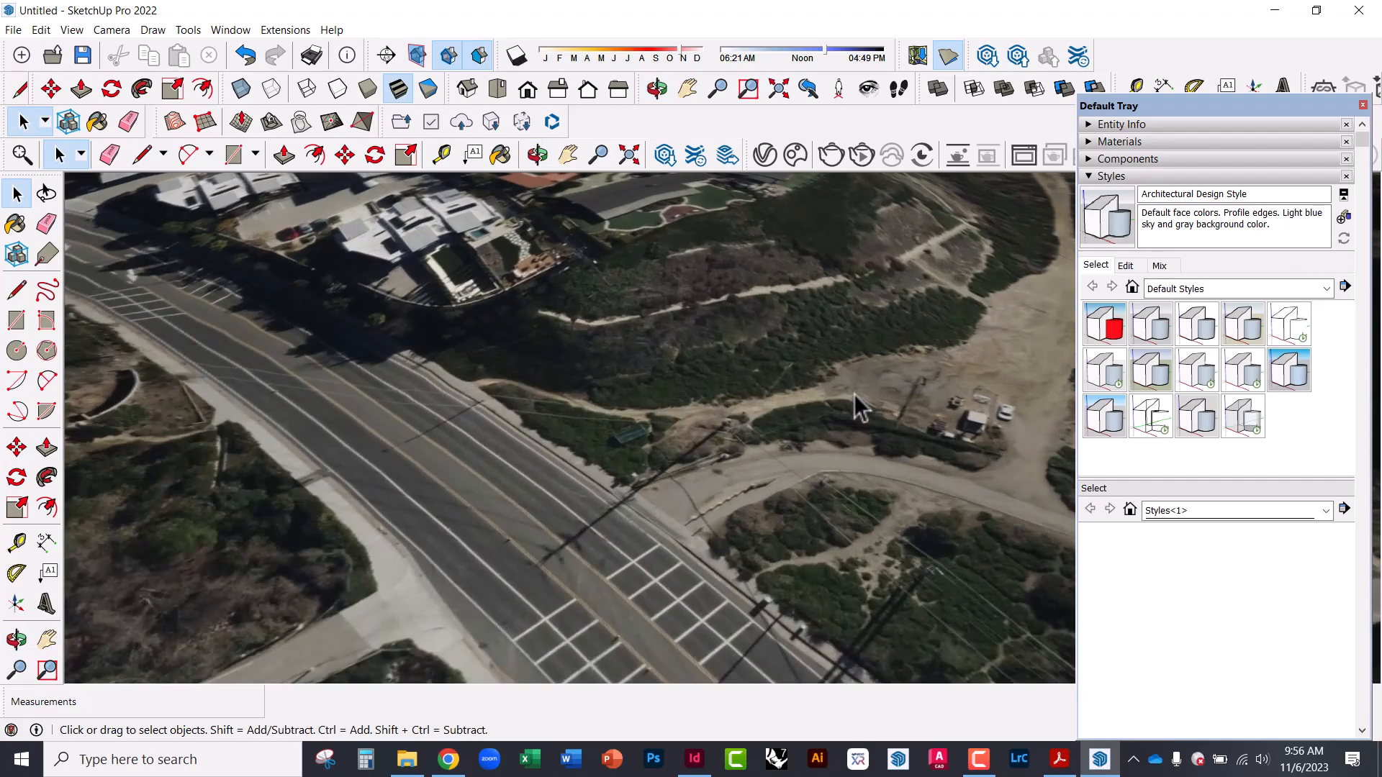
Examine the terrain's elevation changes at low angles along the road, the hillside and the river channel.
middle_click_drag(845, 406, 525, 252)
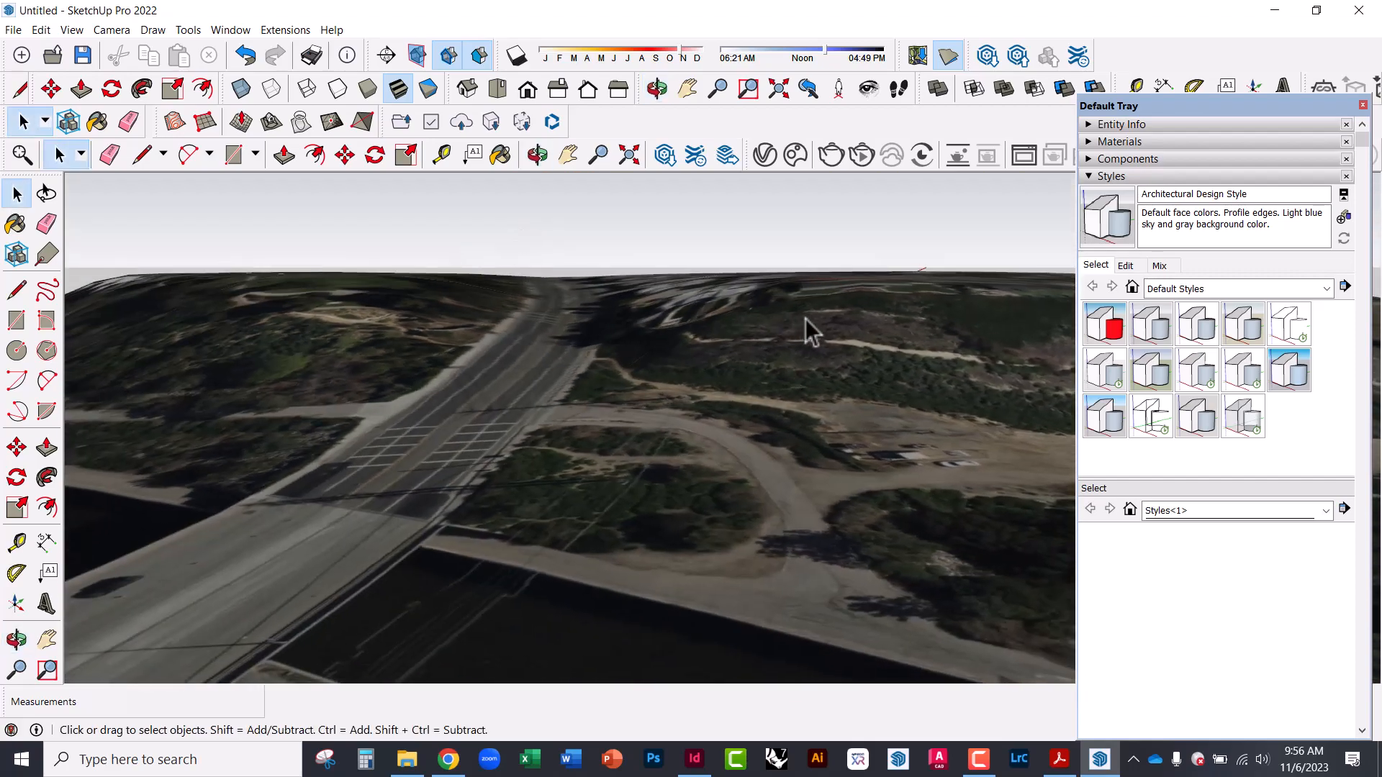
middle_click_drag(810, 457, 734, 410)
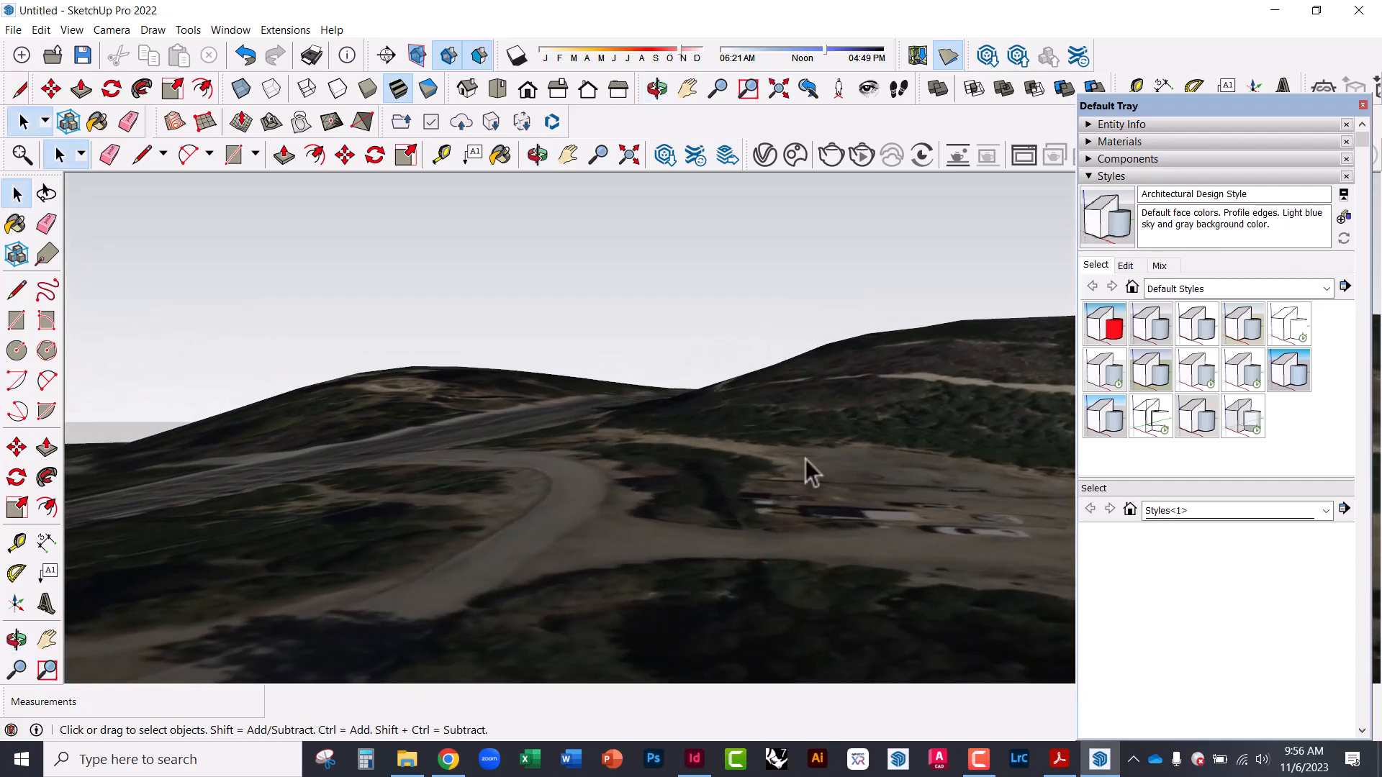
middle_click_drag(670, 315, 550, 417)
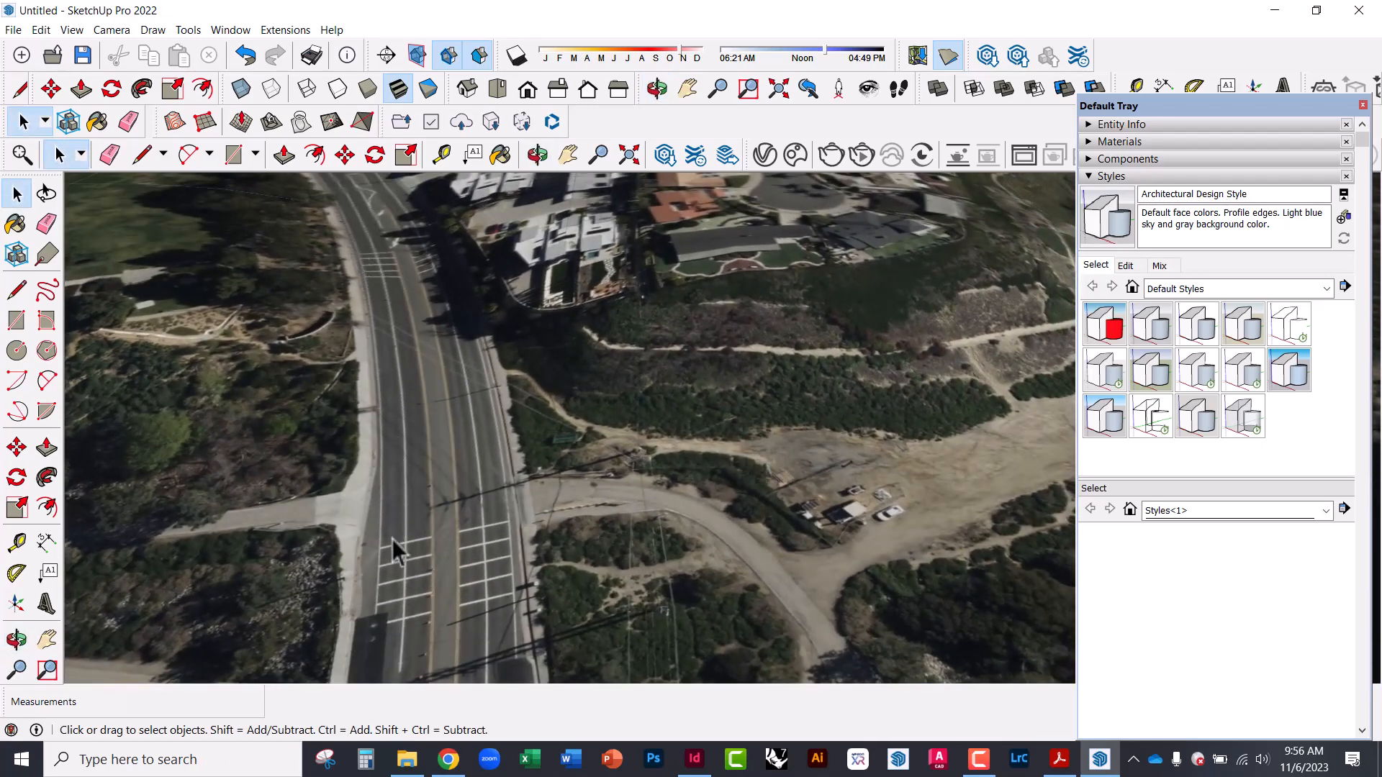
middle_click_drag(395, 553, 266, 457)
scroll(781, 374, "down", 3)
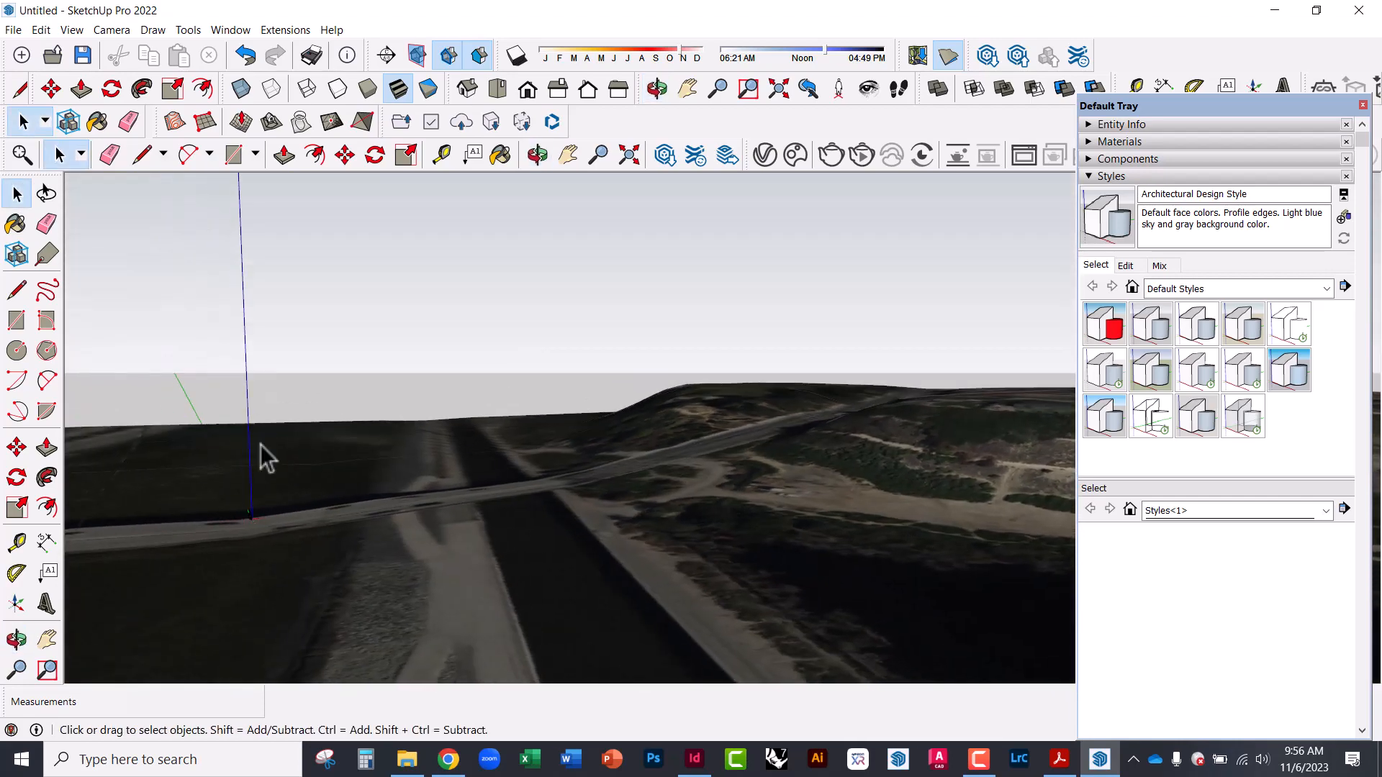
scroll(892, 494, "up", 3)
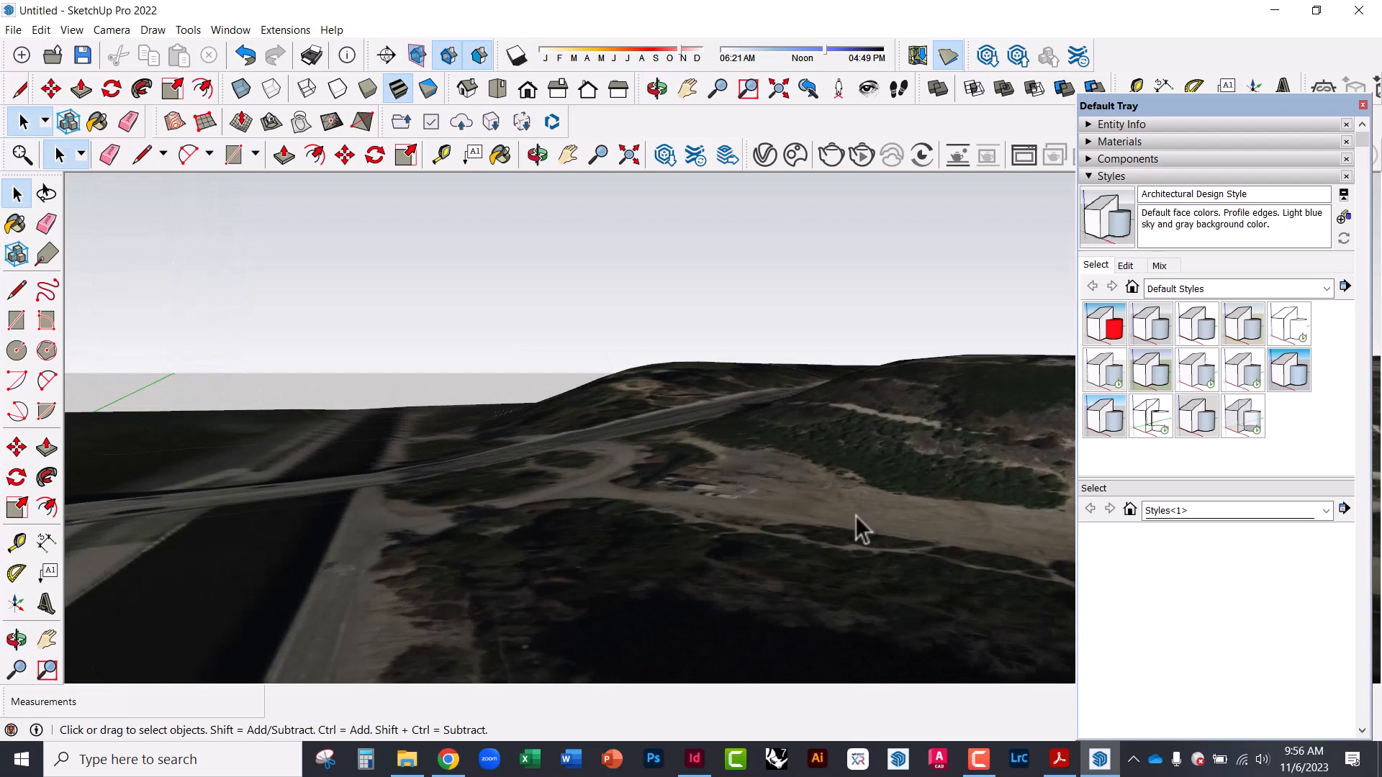
middle_click_drag(856, 517, 835, 576)
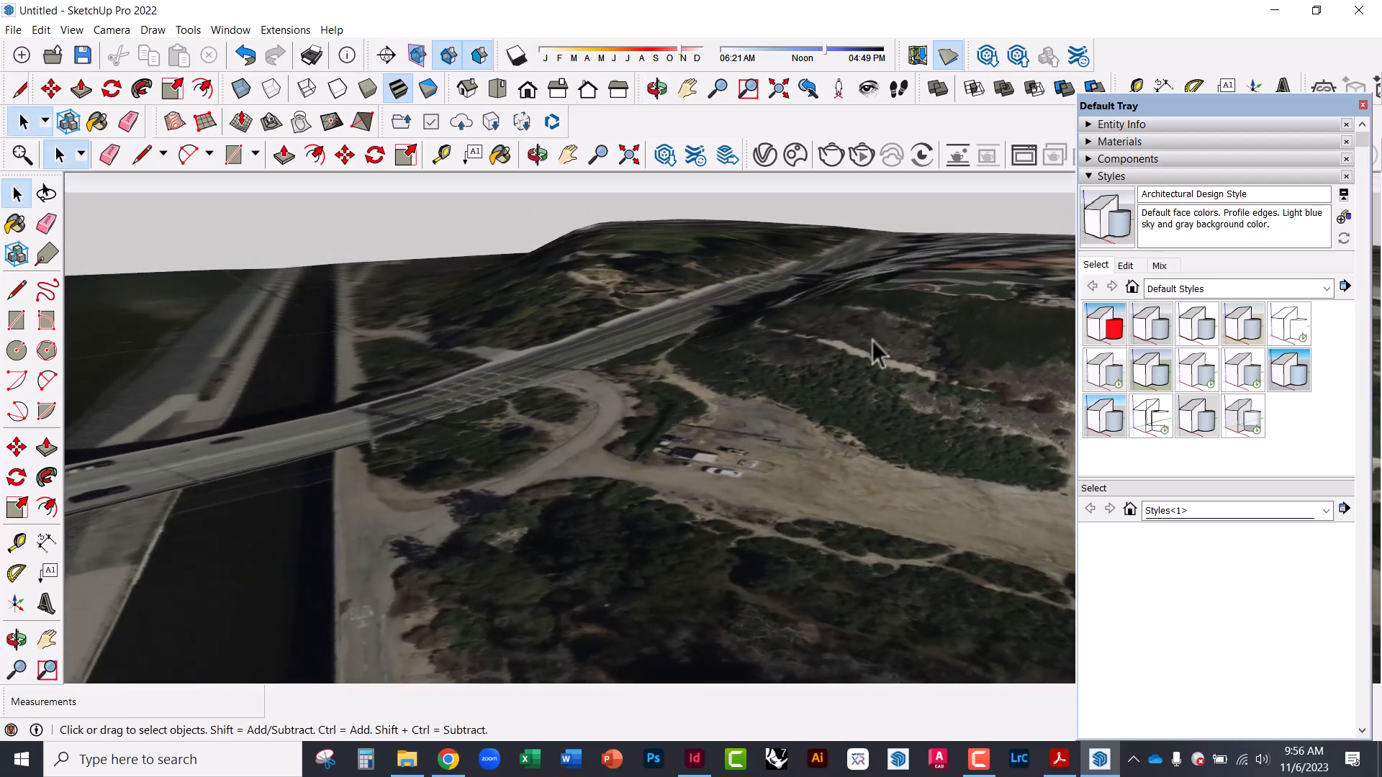
scroll(775, 367, "down", 5)
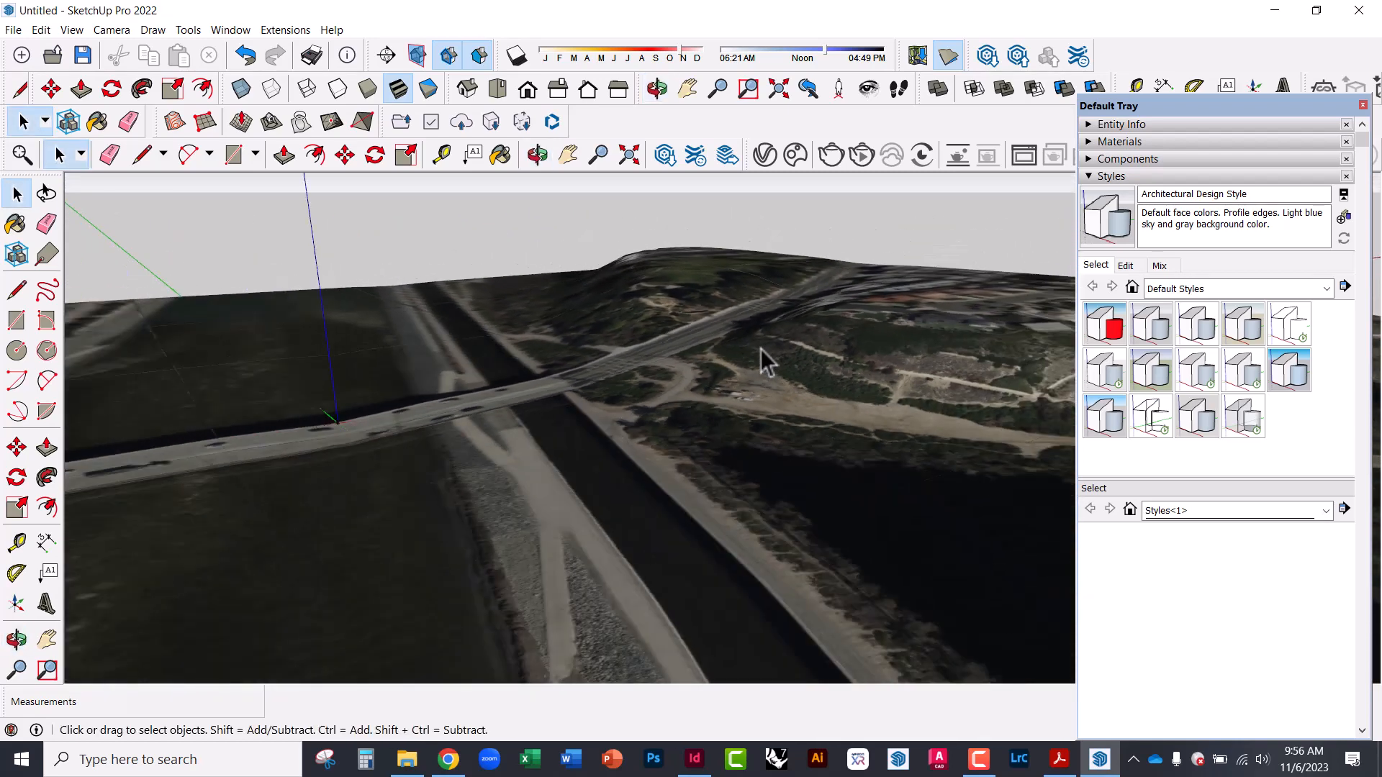
middle_click_drag(752, 356, 569, 395)
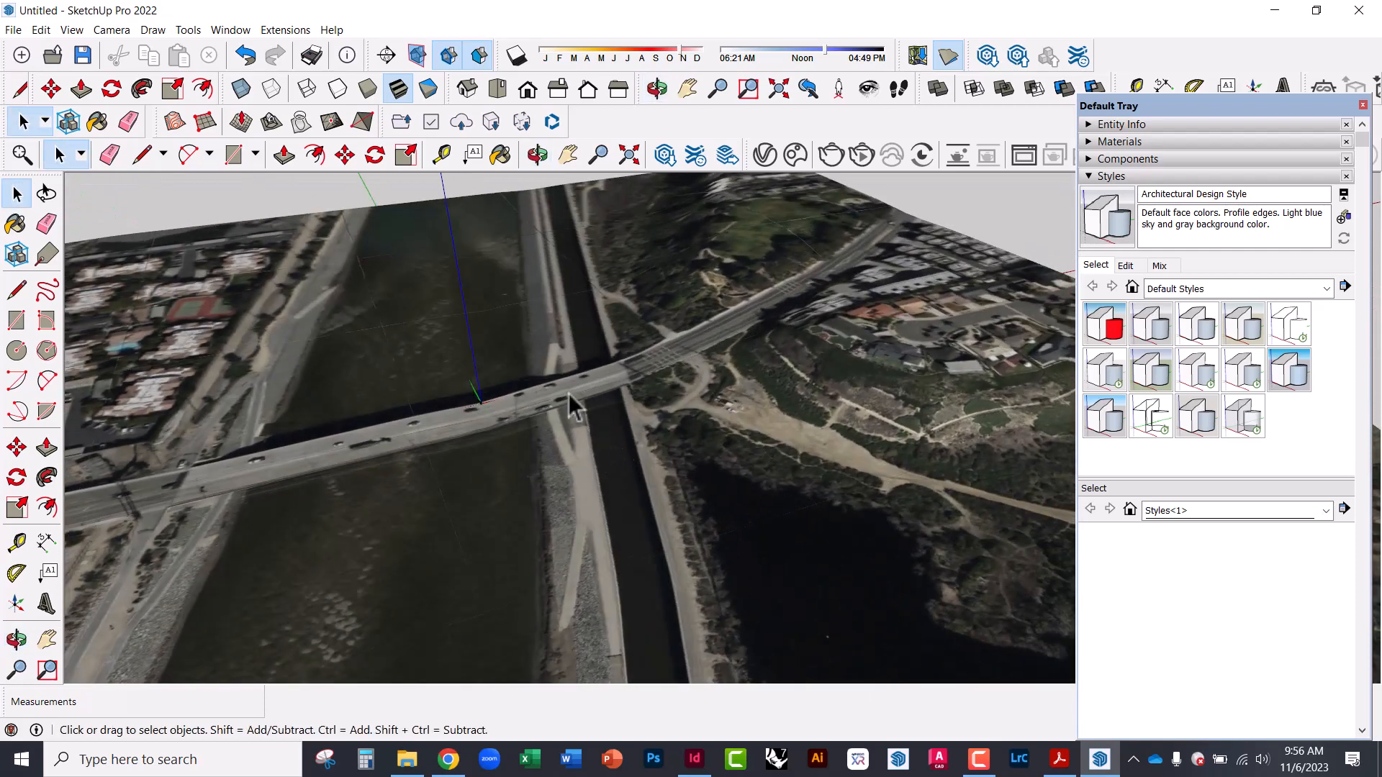
Unlock the imported terrain group.
scroll(584, 392, "down", 3)
left_click(718, 410)
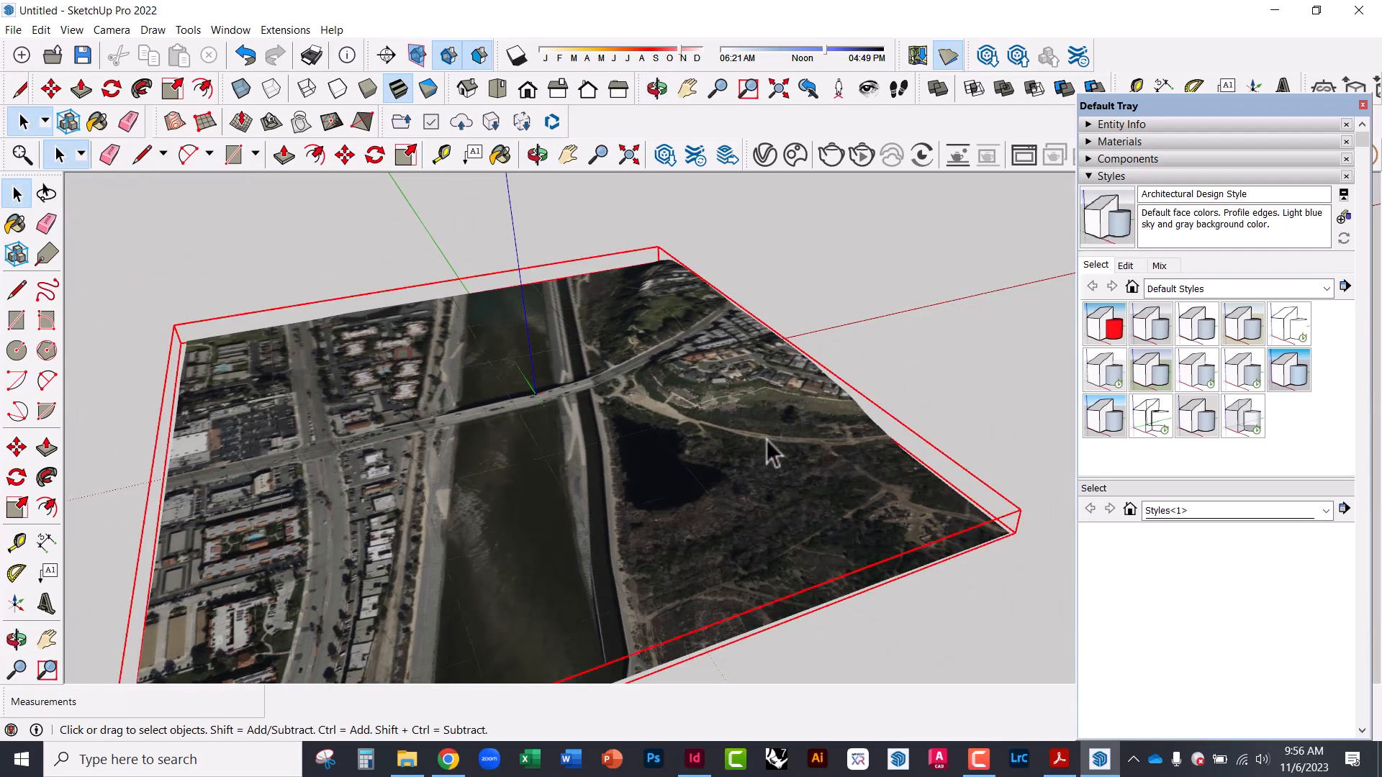
middle_click_drag(835, 368, 749, 395)
right_click(749, 395)
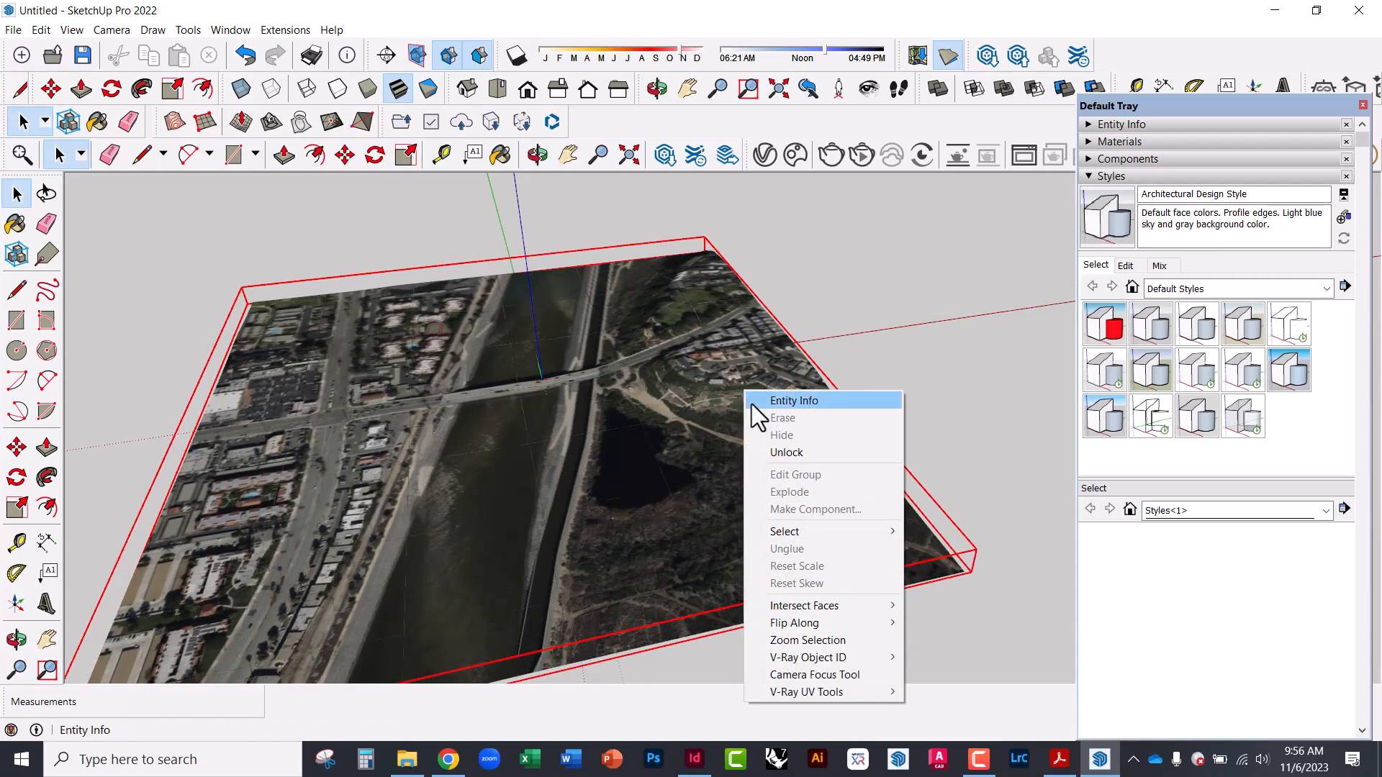
left_click(790, 454)
Open the terrain group for editing, select its surface to inspect it and close the group again.
left_click(909, 410)
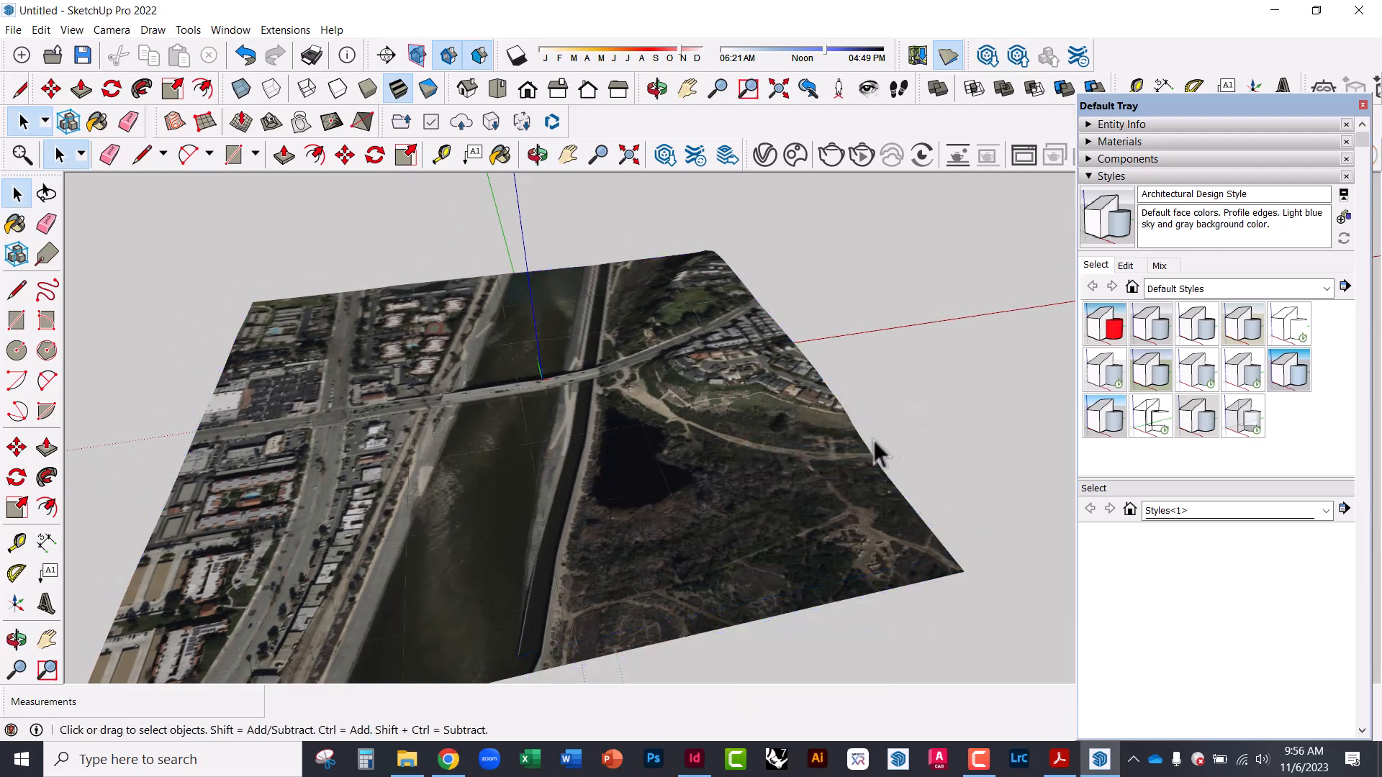
double_click(800, 432)
left_click(816, 422)
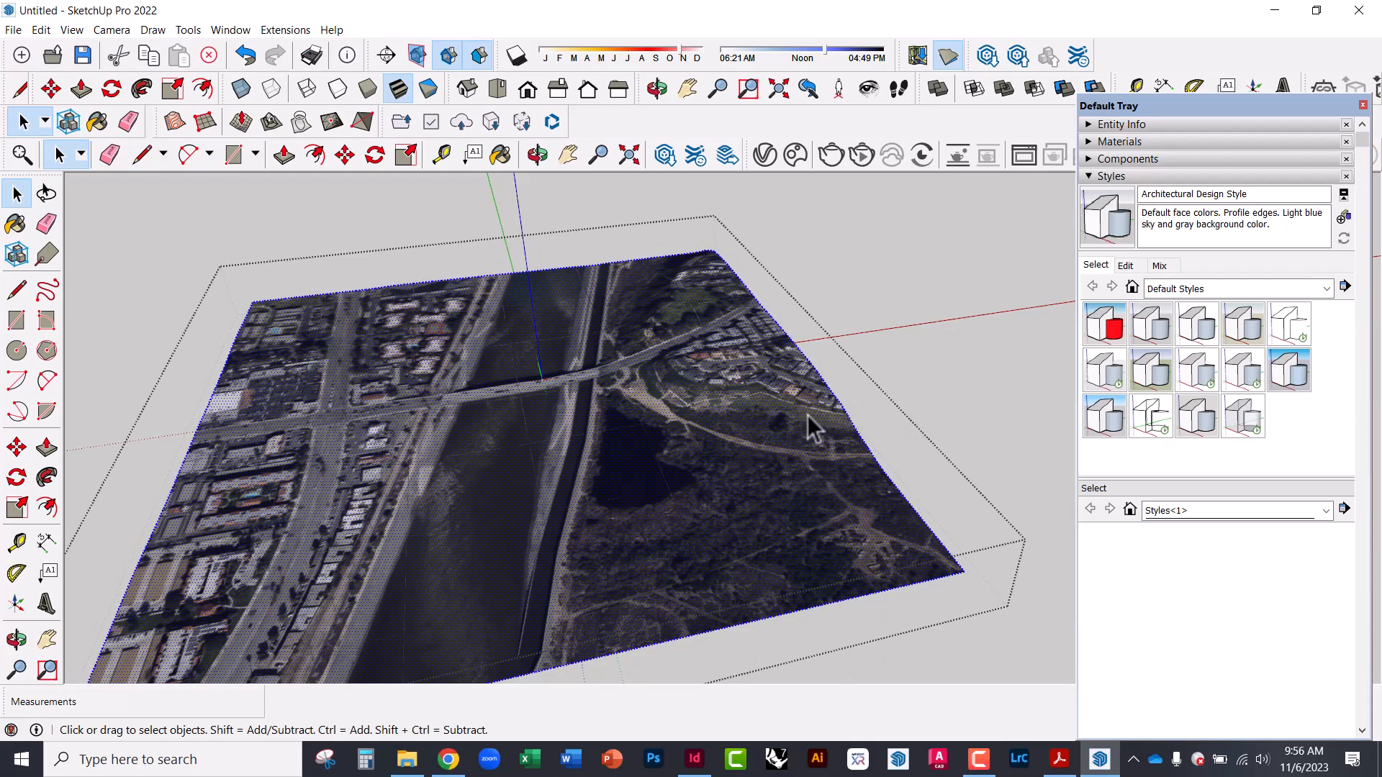
middle_click_drag(808, 416, 590, 338)
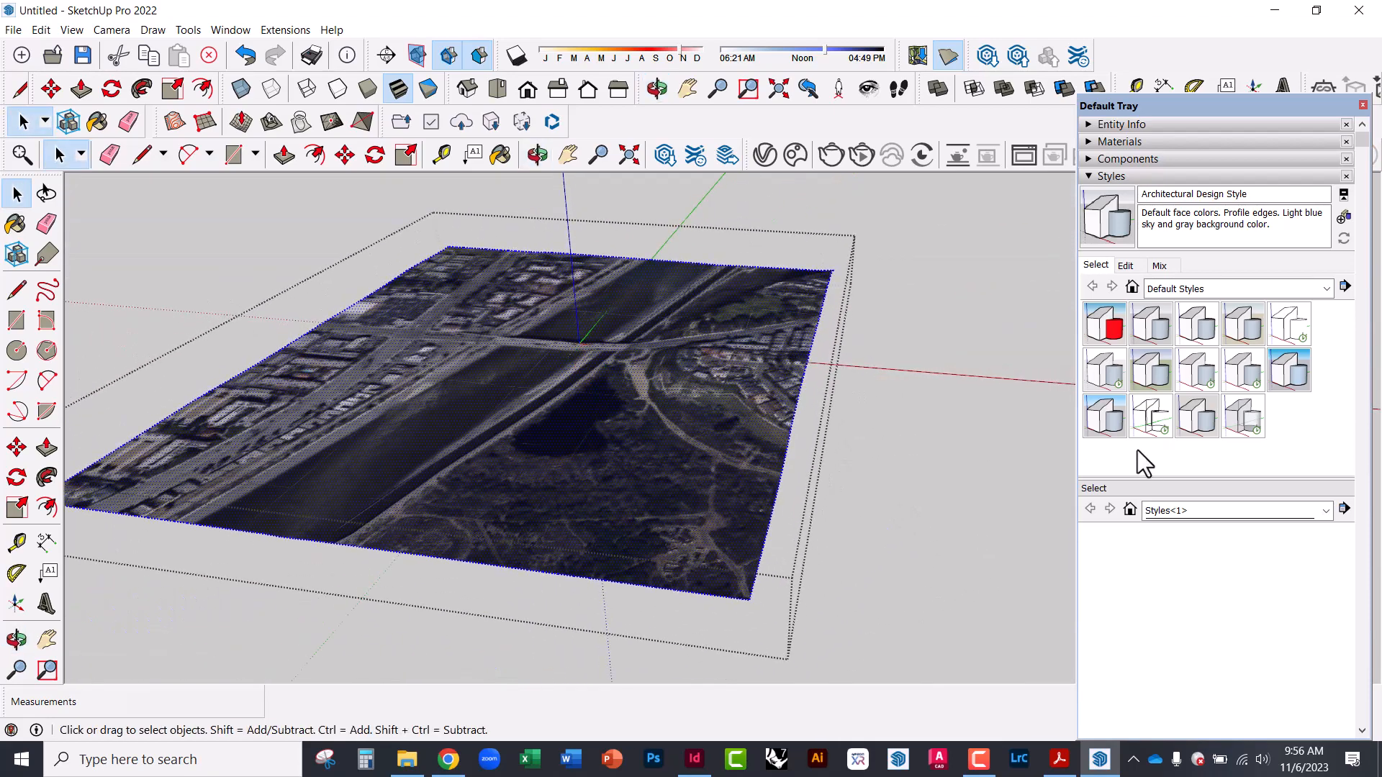
left_click(944, 369)
middle_click_drag(461, 346, 316, 310)
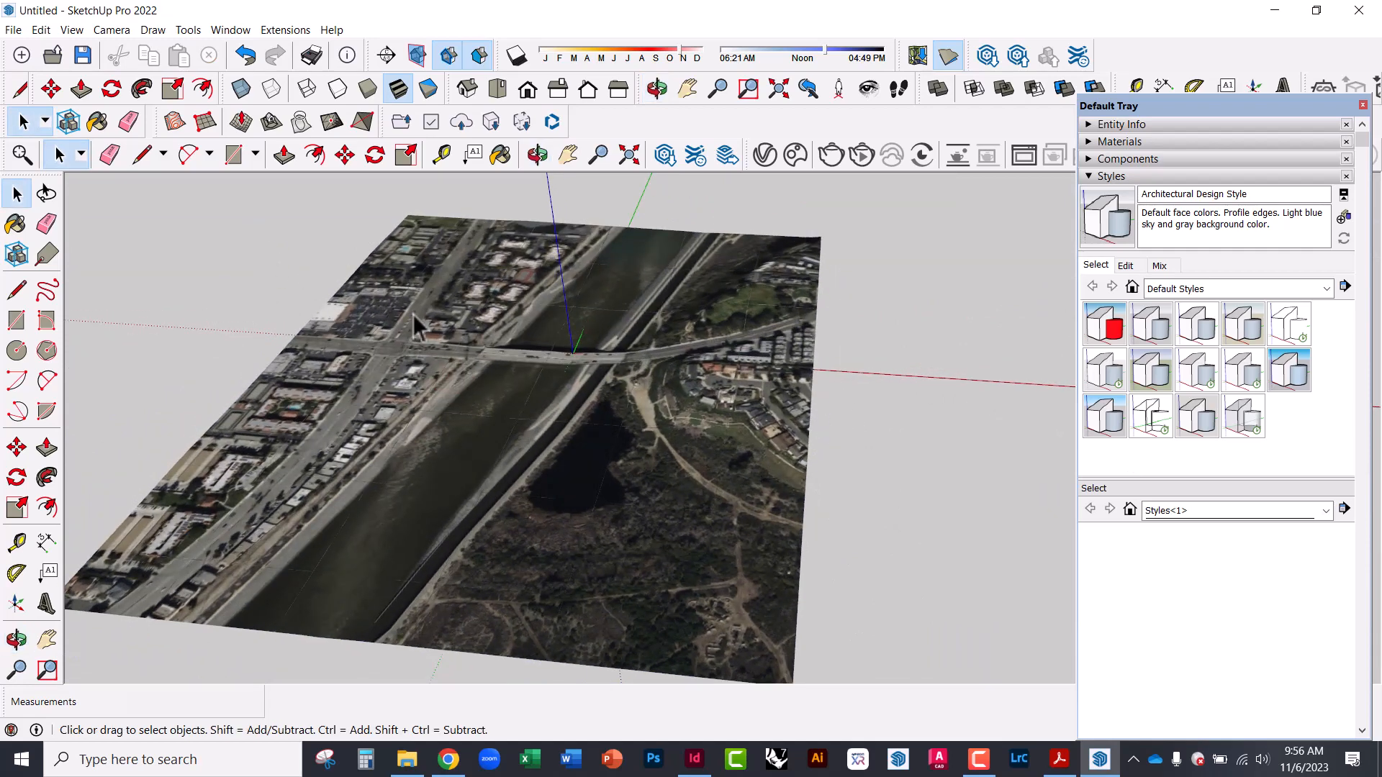
Review the file types offered for exporting the 3D model and leave the export without saving.
left_click(13, 29)
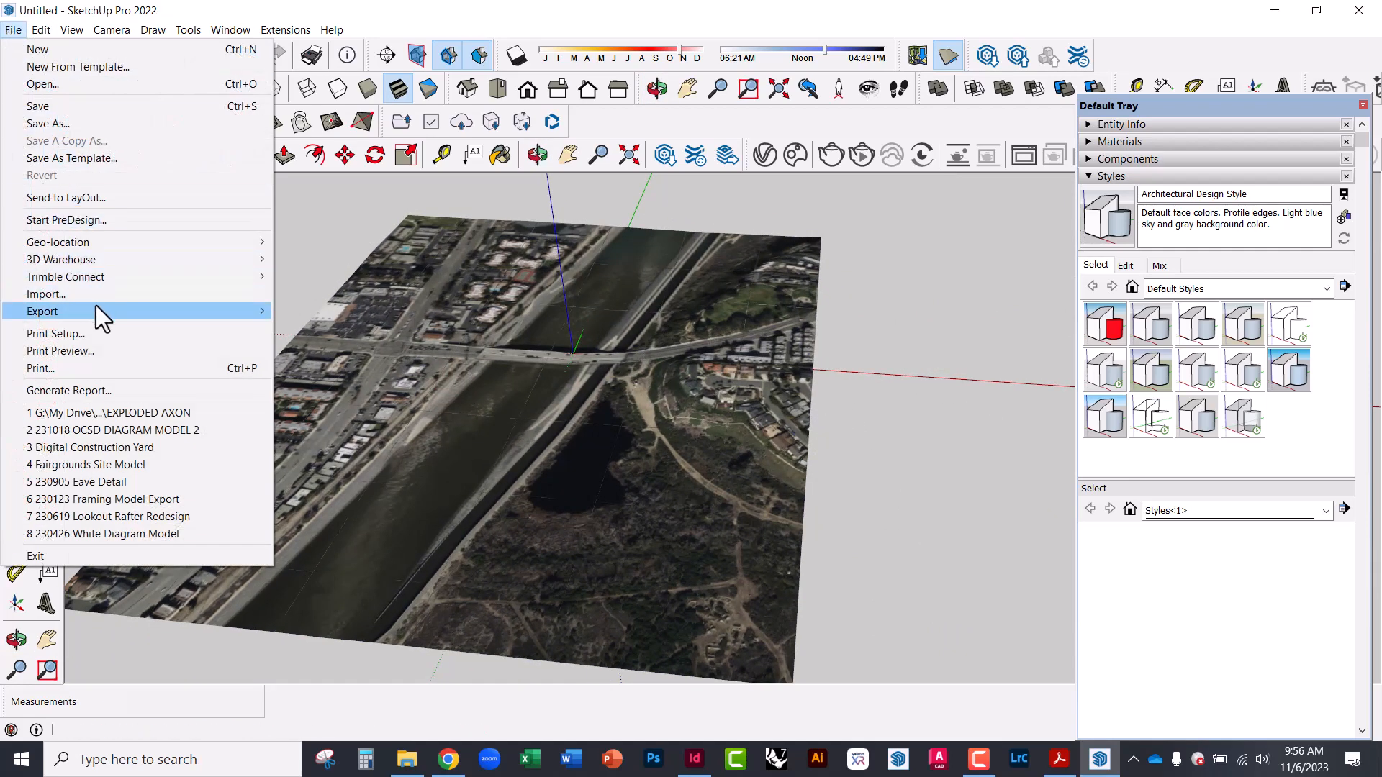
mouse_move(127, 310)
left_click(305, 312)
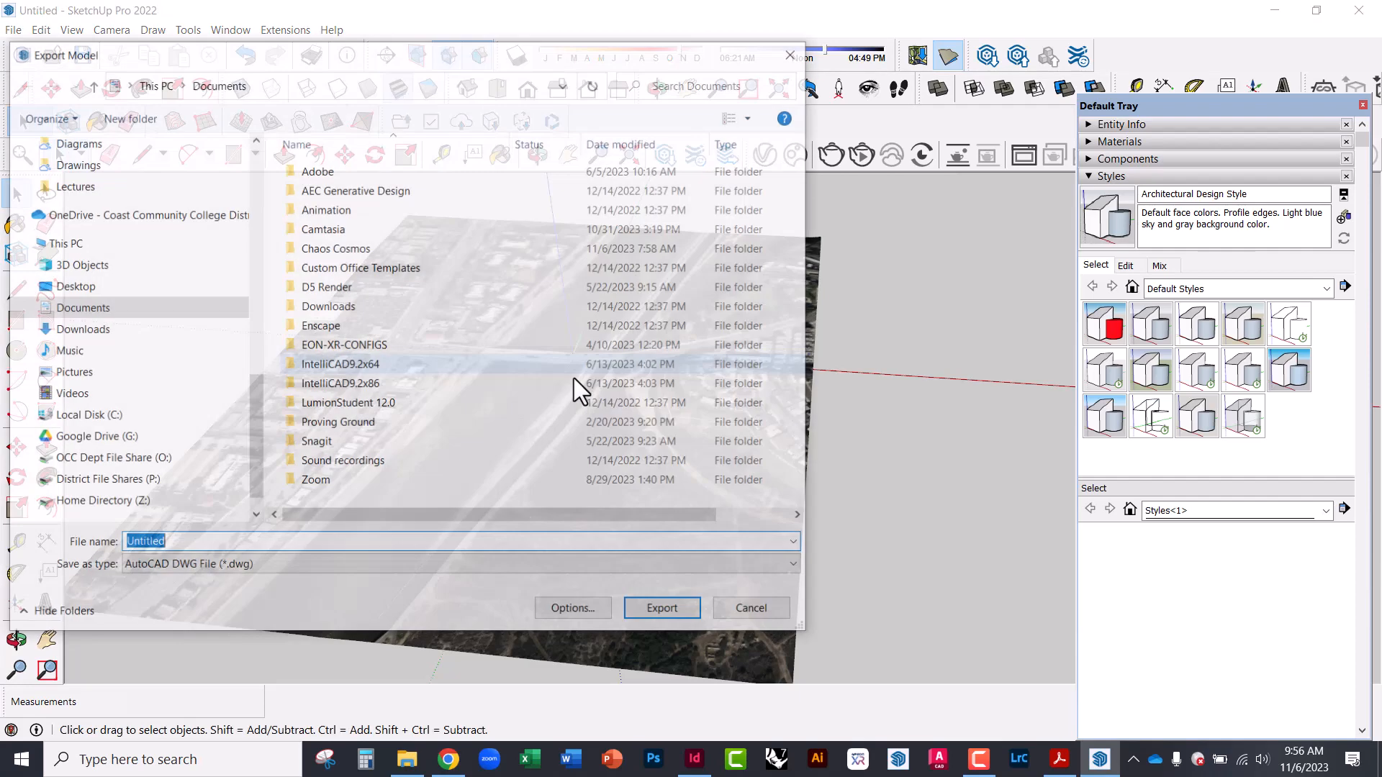
left_click(297, 566)
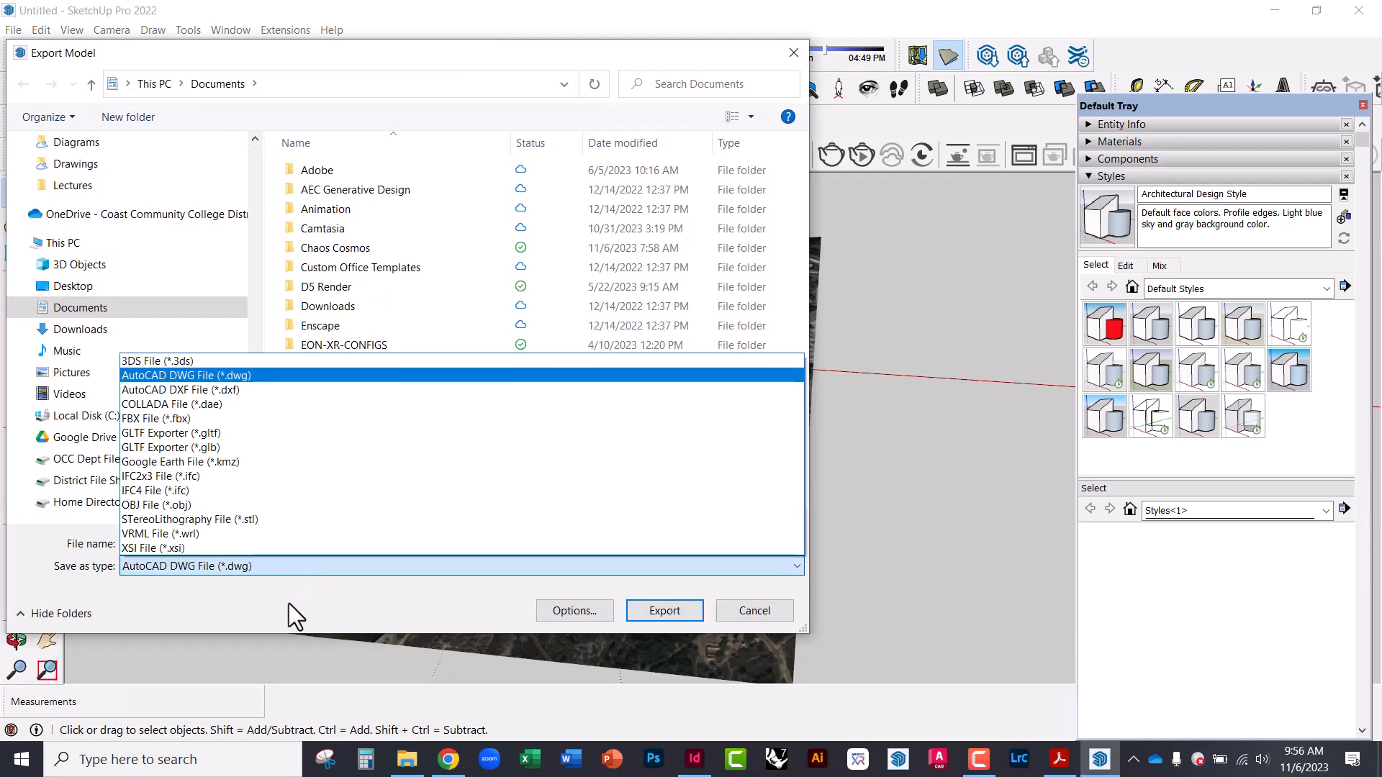
left_click(287, 603)
left_click(746, 619)
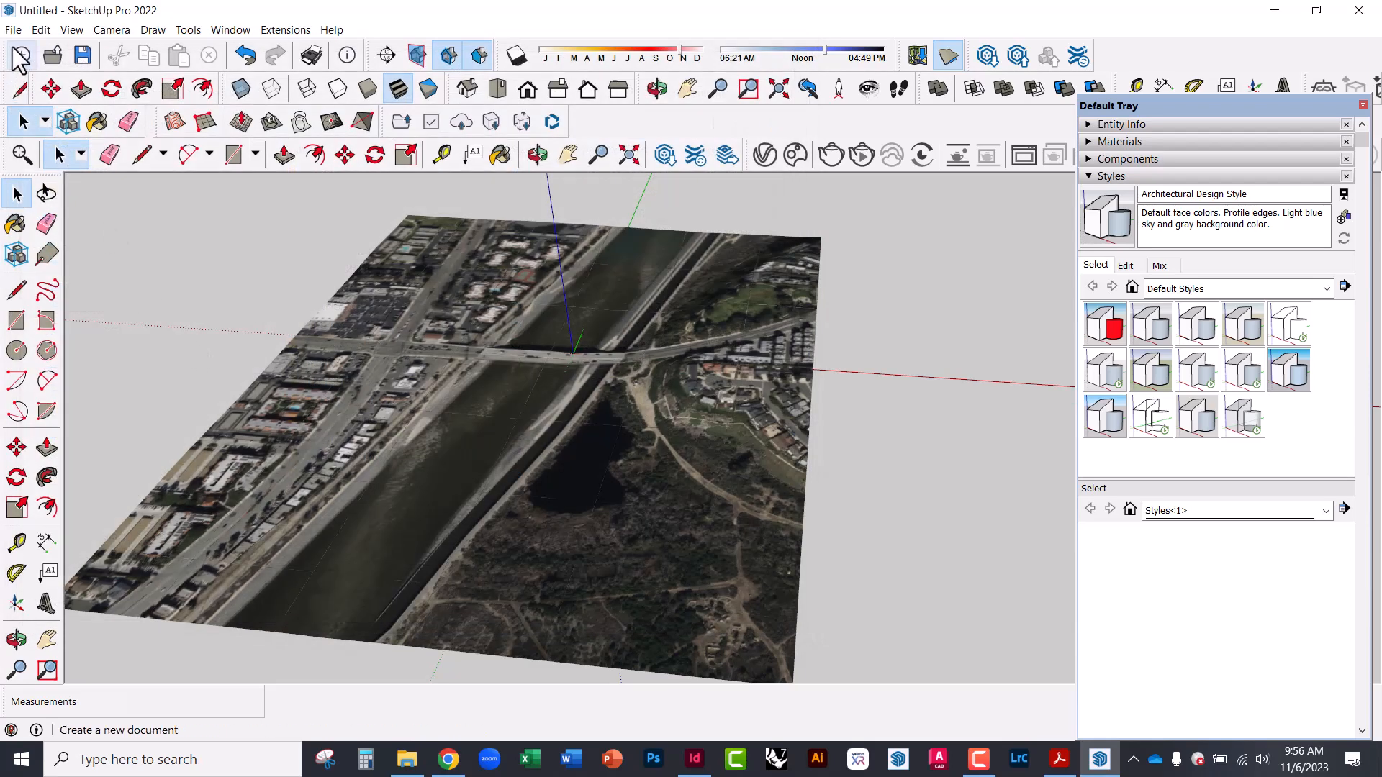
Save the SketchUp model to the Desktop under the file name "site".
left_click(12, 30)
left_click(39, 124)
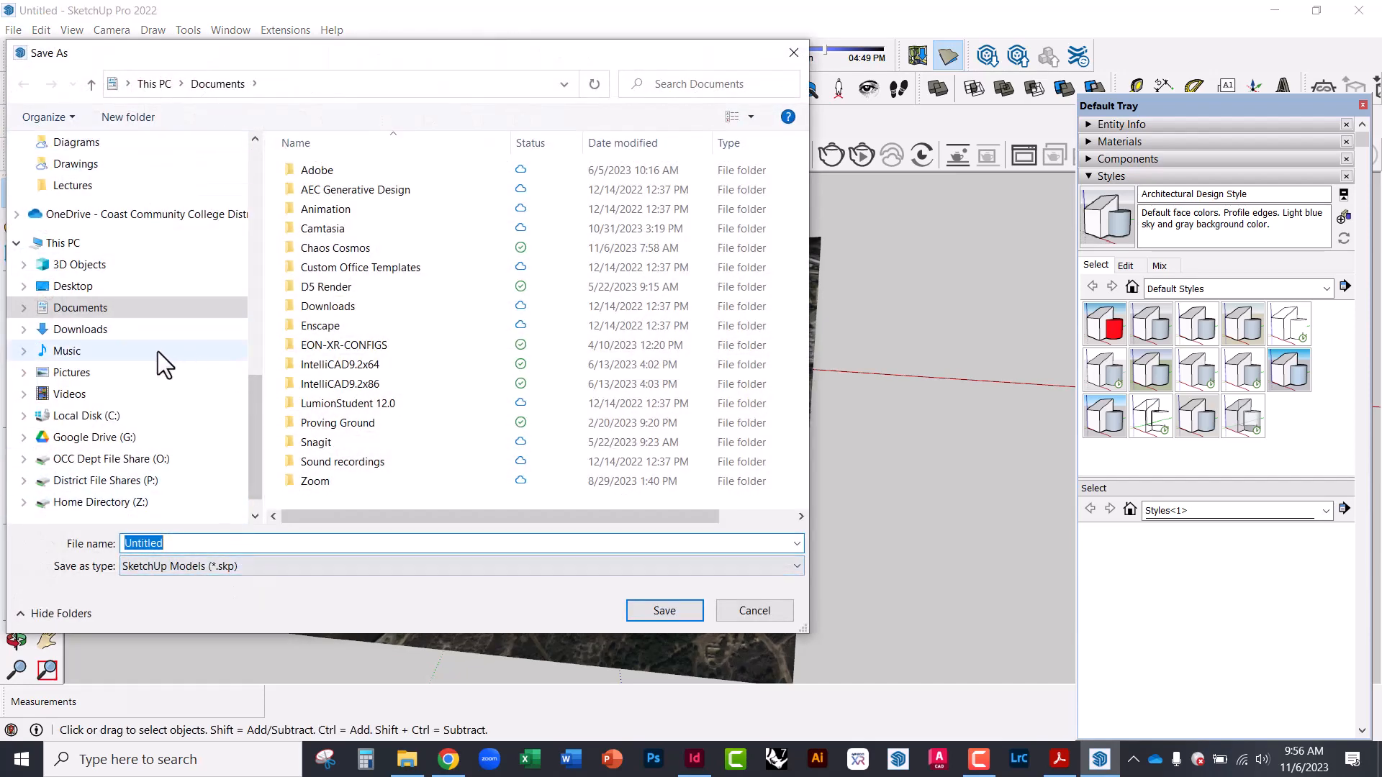
scroll(158, 351, "up", 9)
scroll(158, 355, "up", 3)
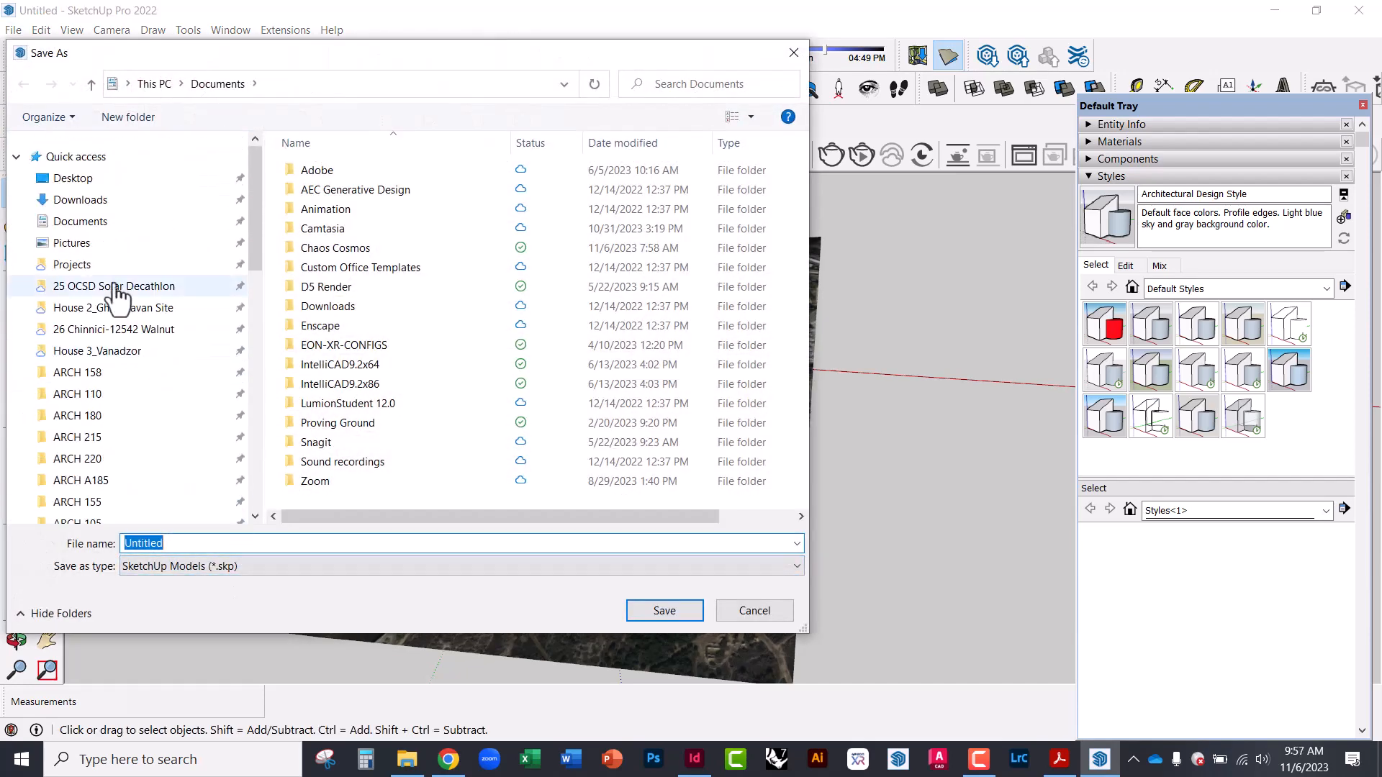
left_click(75, 180)
left_click(563, 543)
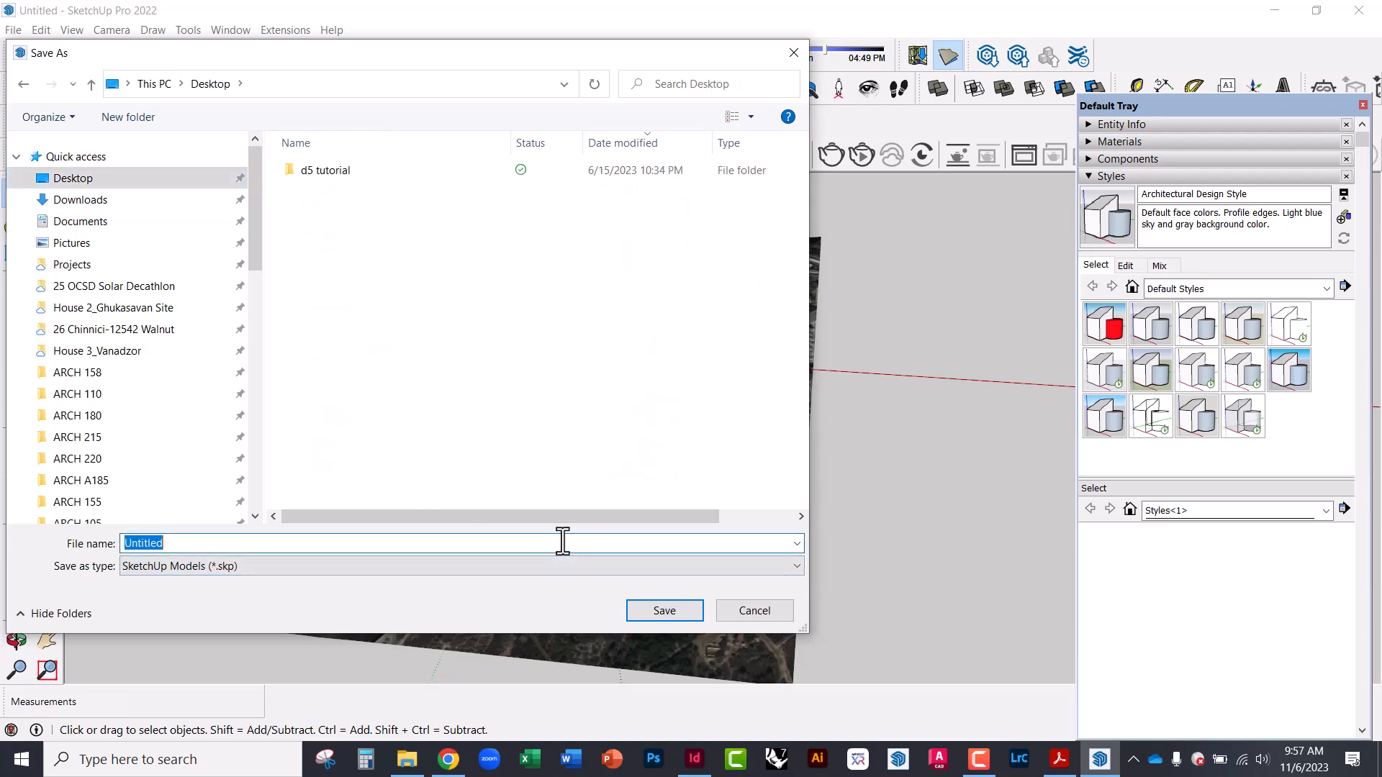
type("site")
key("Return")
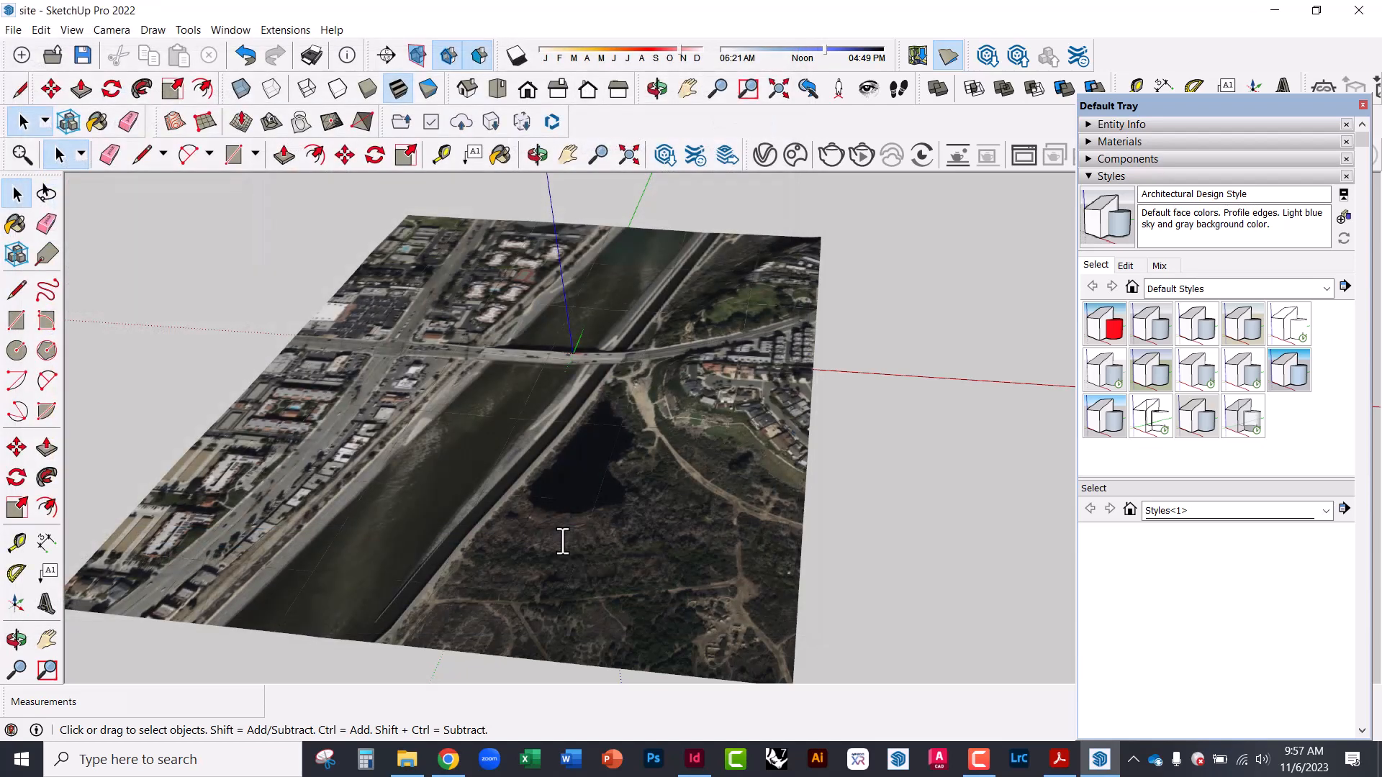
Launch Rhino and start a new model from the Large Objects - Feet template, discarding changes to the untitled file.
left_click(777, 770)
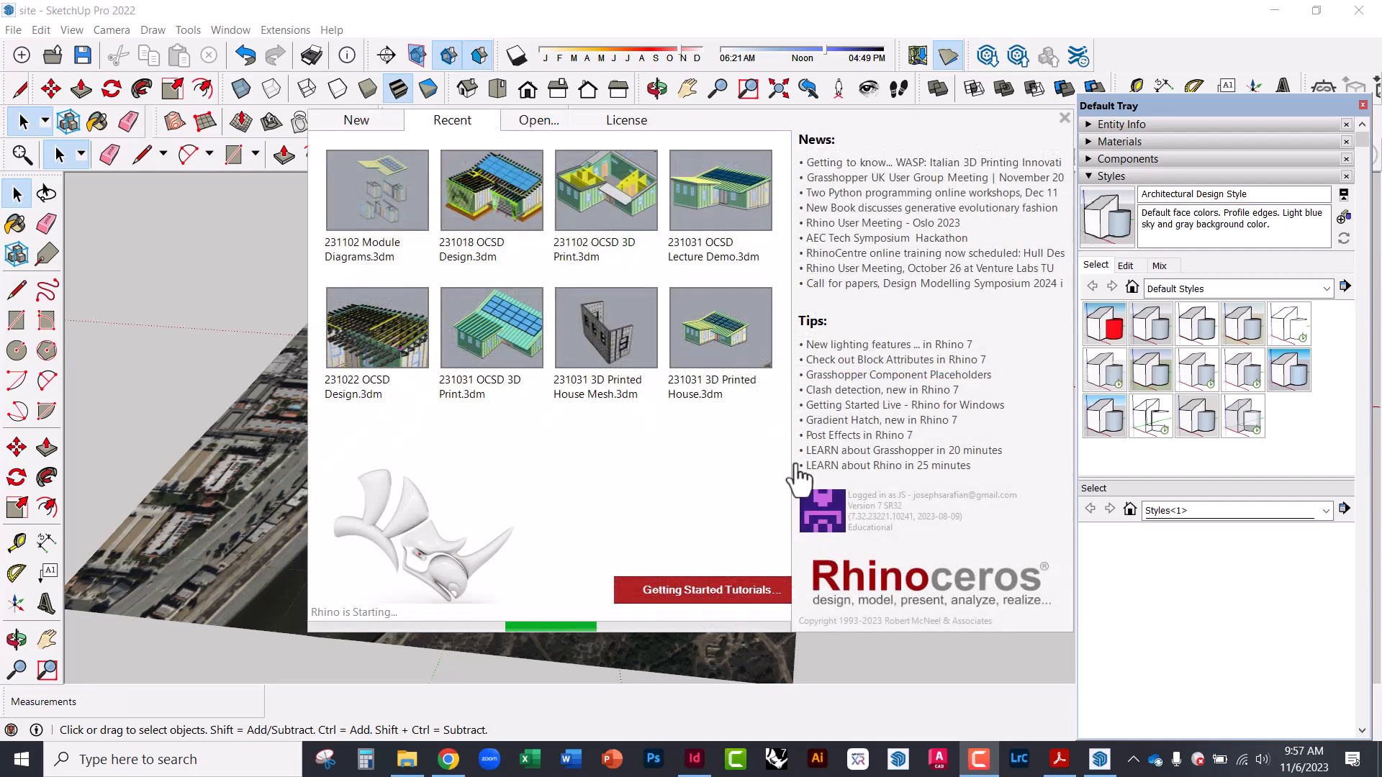
left_click(535, 125)
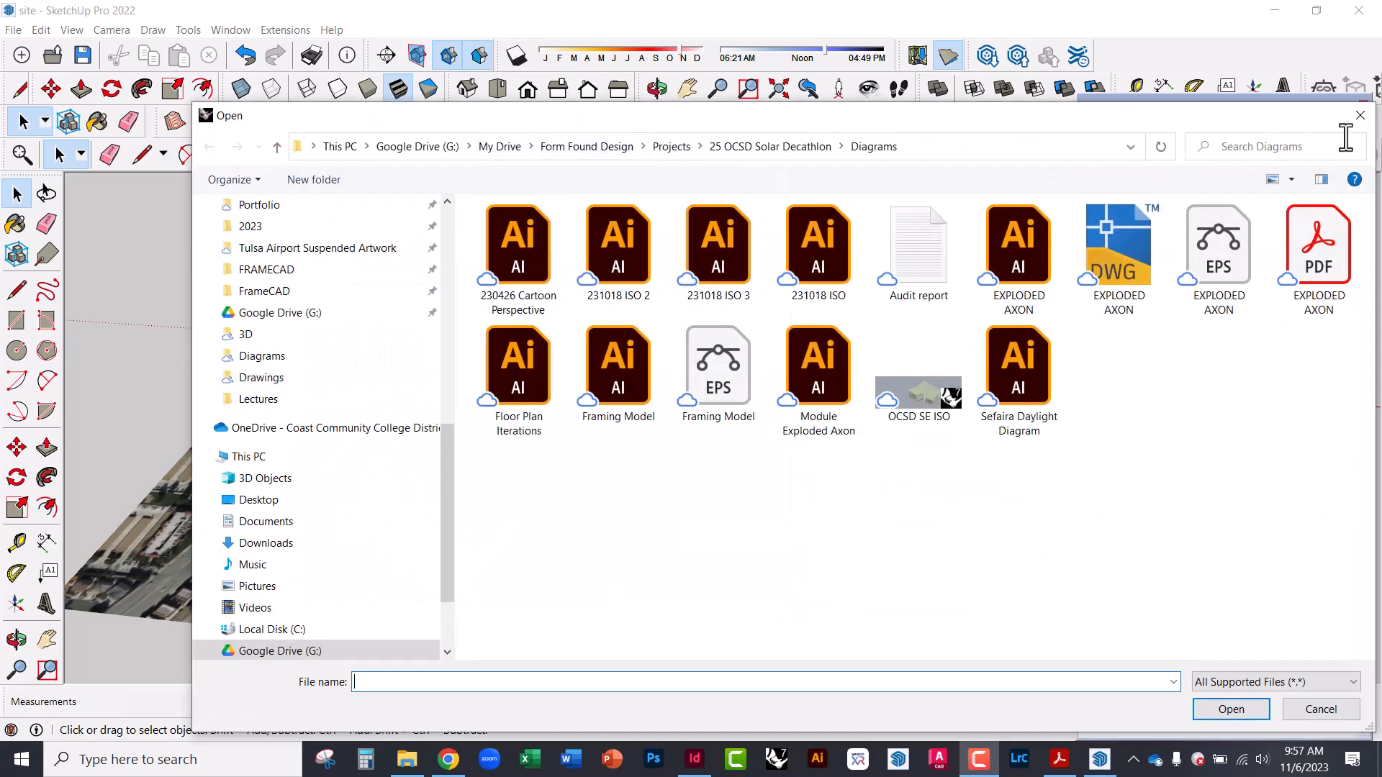
left_click(1359, 115)
left_click(375, 119)
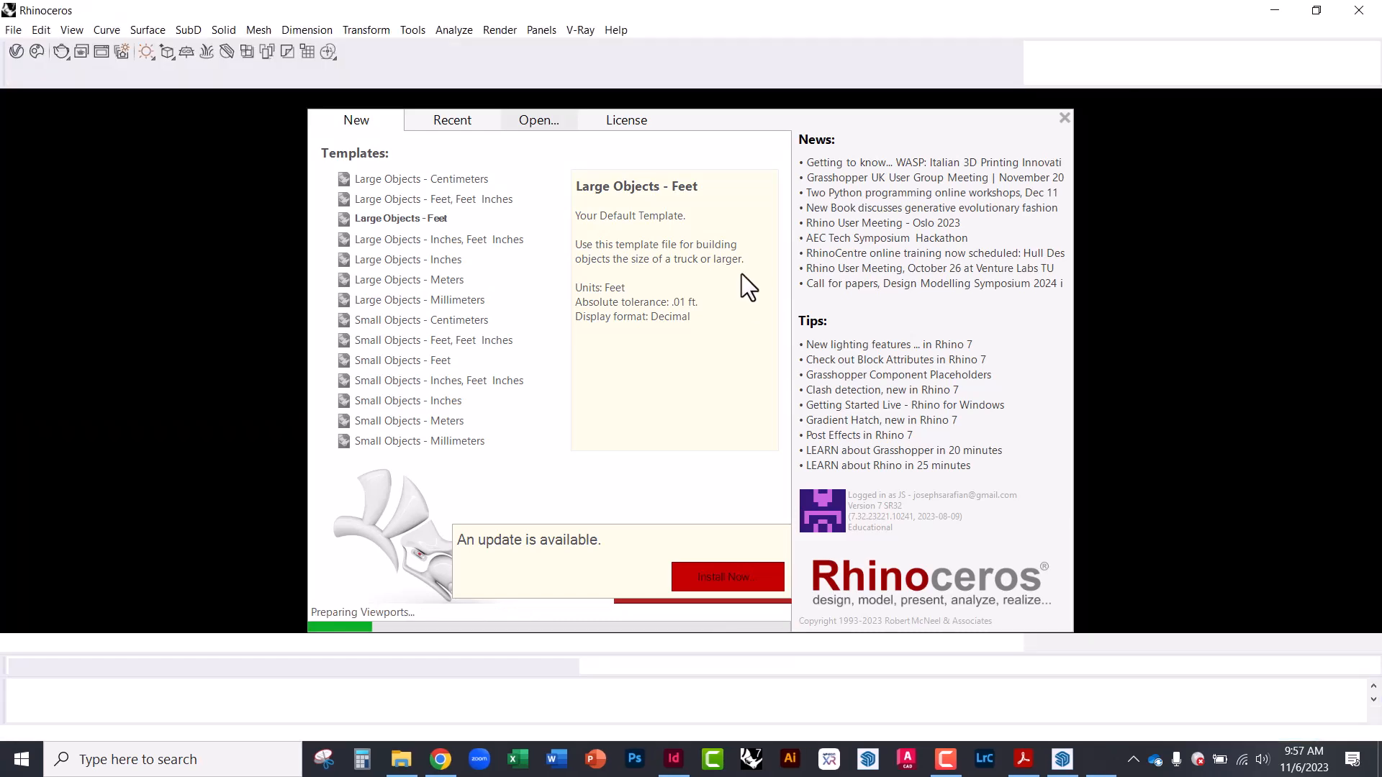
left_click(1063, 118)
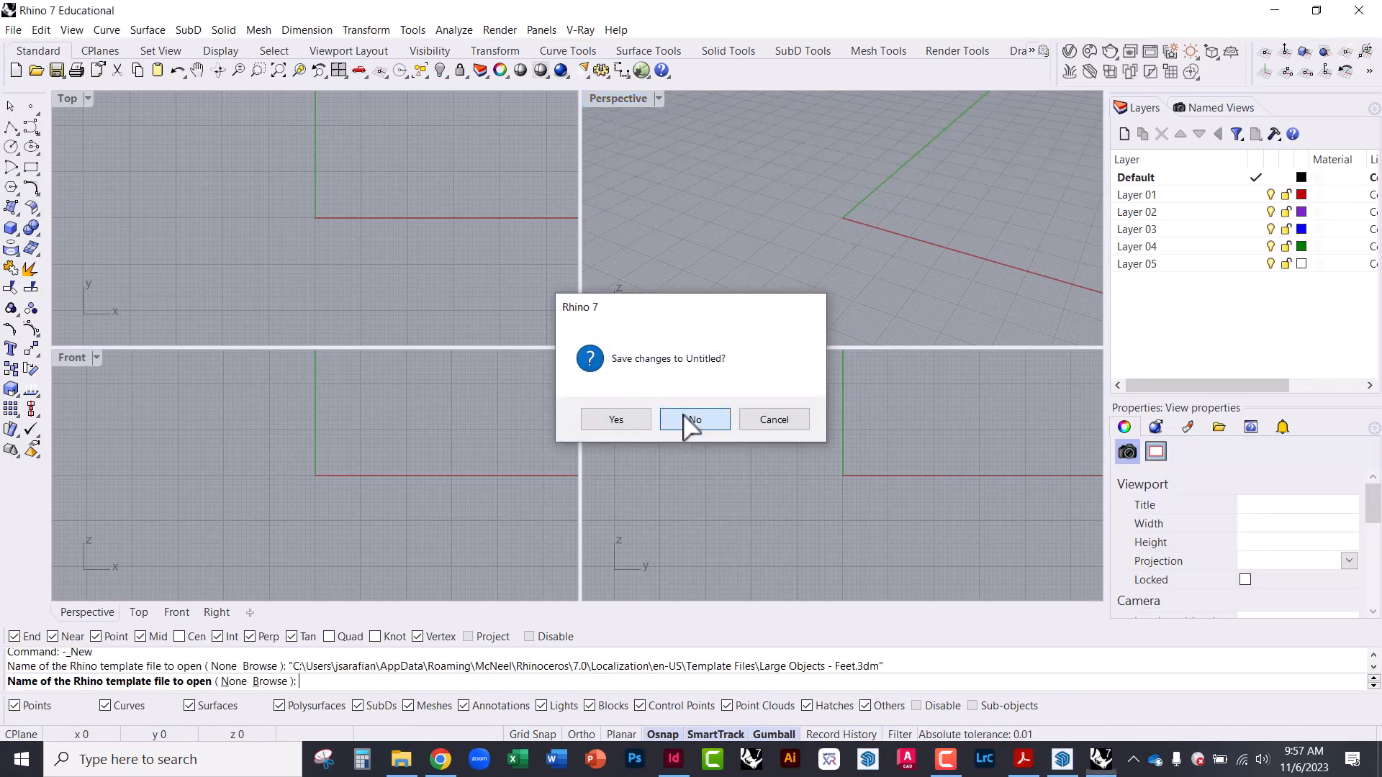
left_click(692, 420)
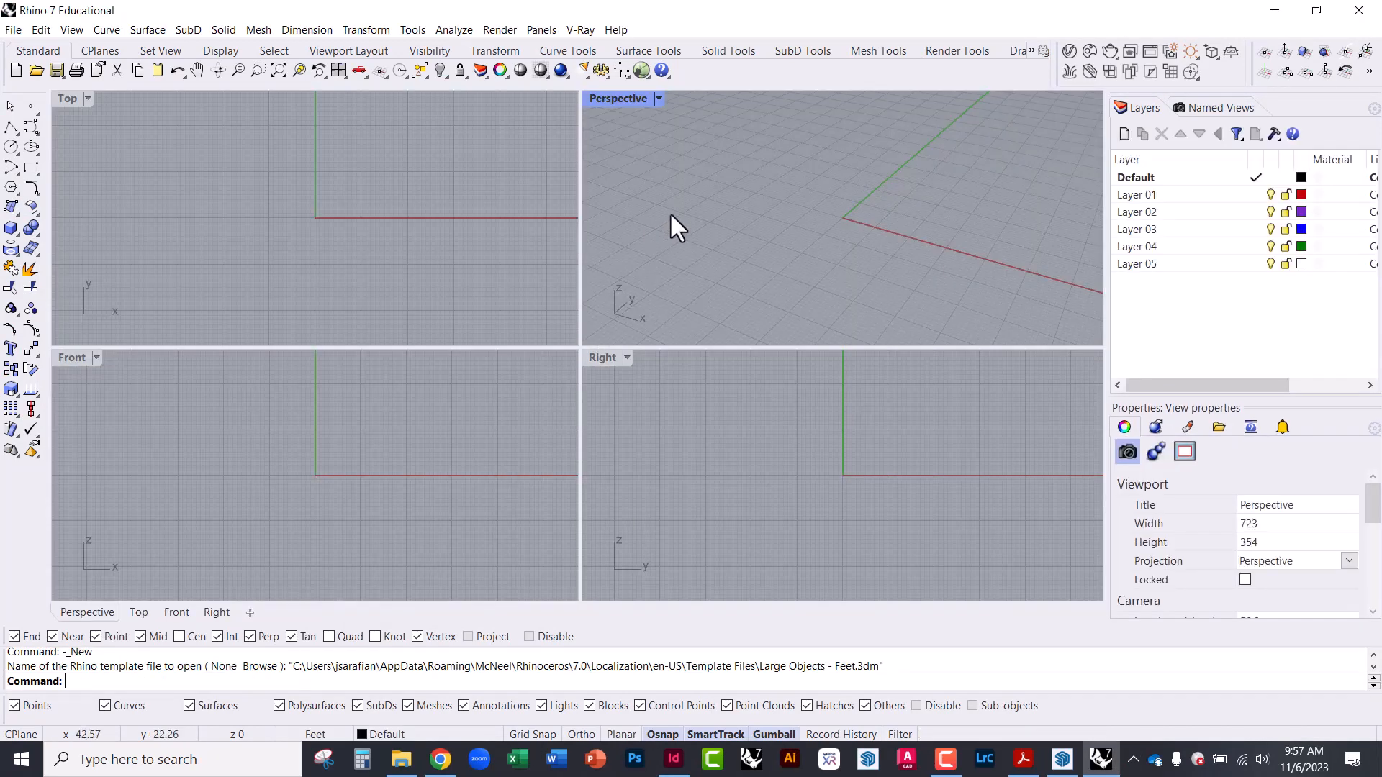
Import the "site" SketchUp file from the Desktop, bringing faces in as mesh without curves and with embedded textures.
right_click_drag(671, 216, 653, 211)
type("Import")
key("Return")
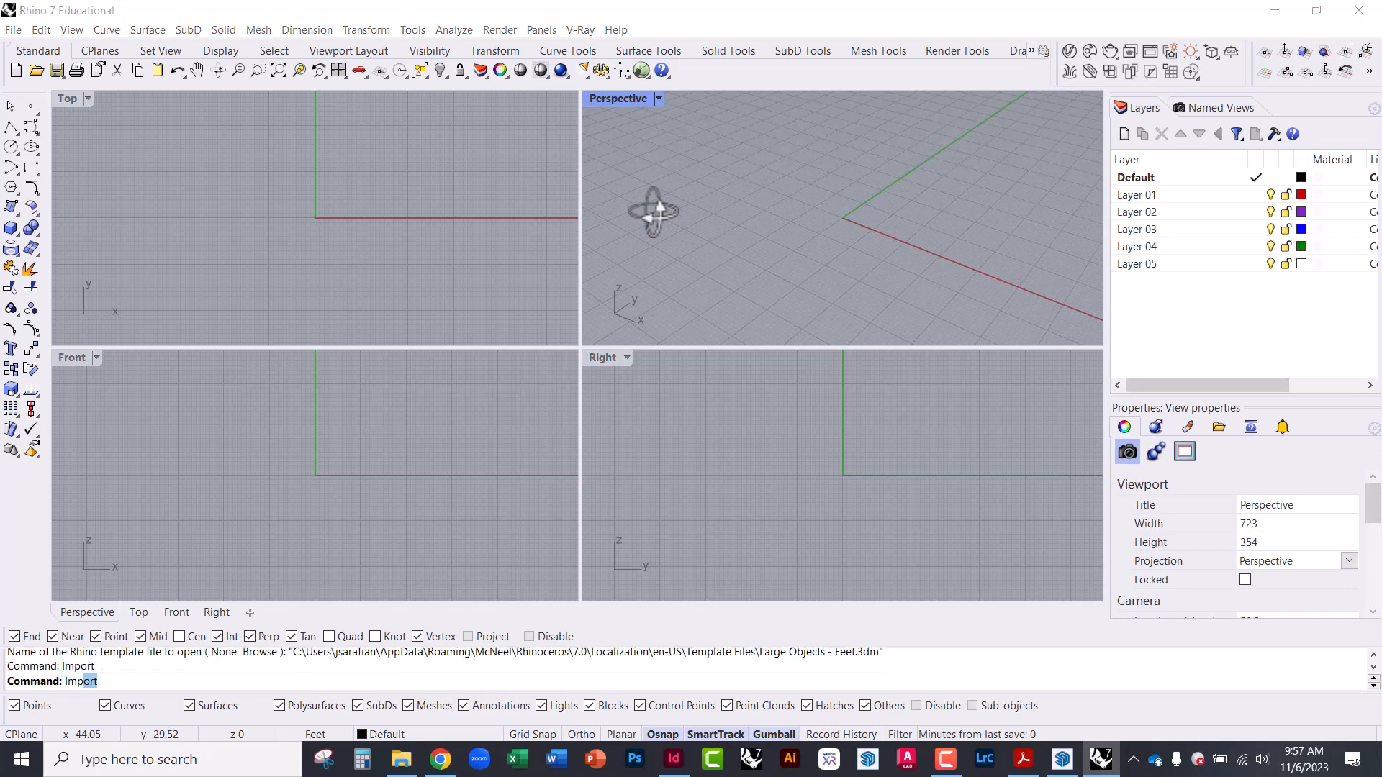
scroll(321, 316, "up", 10)
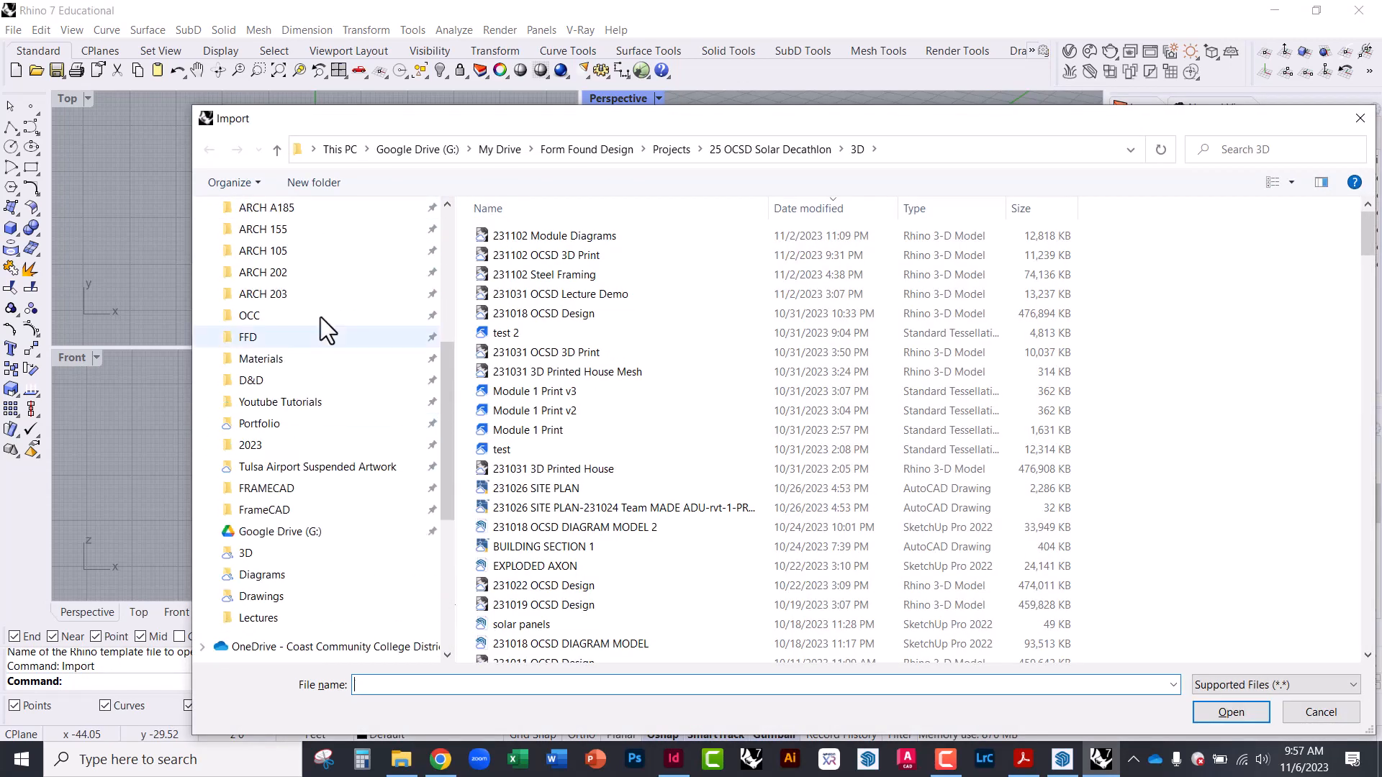
left_click(259, 244)
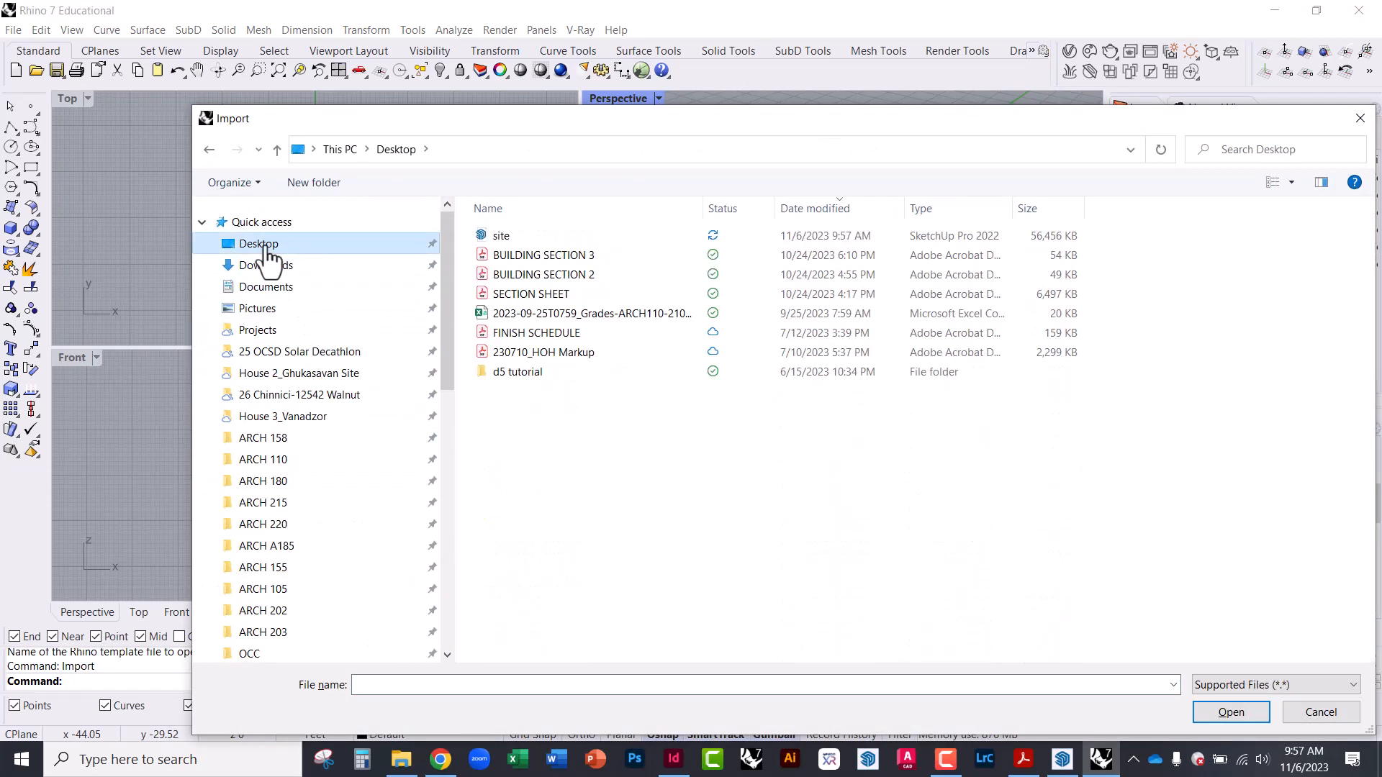
double_click(504, 234)
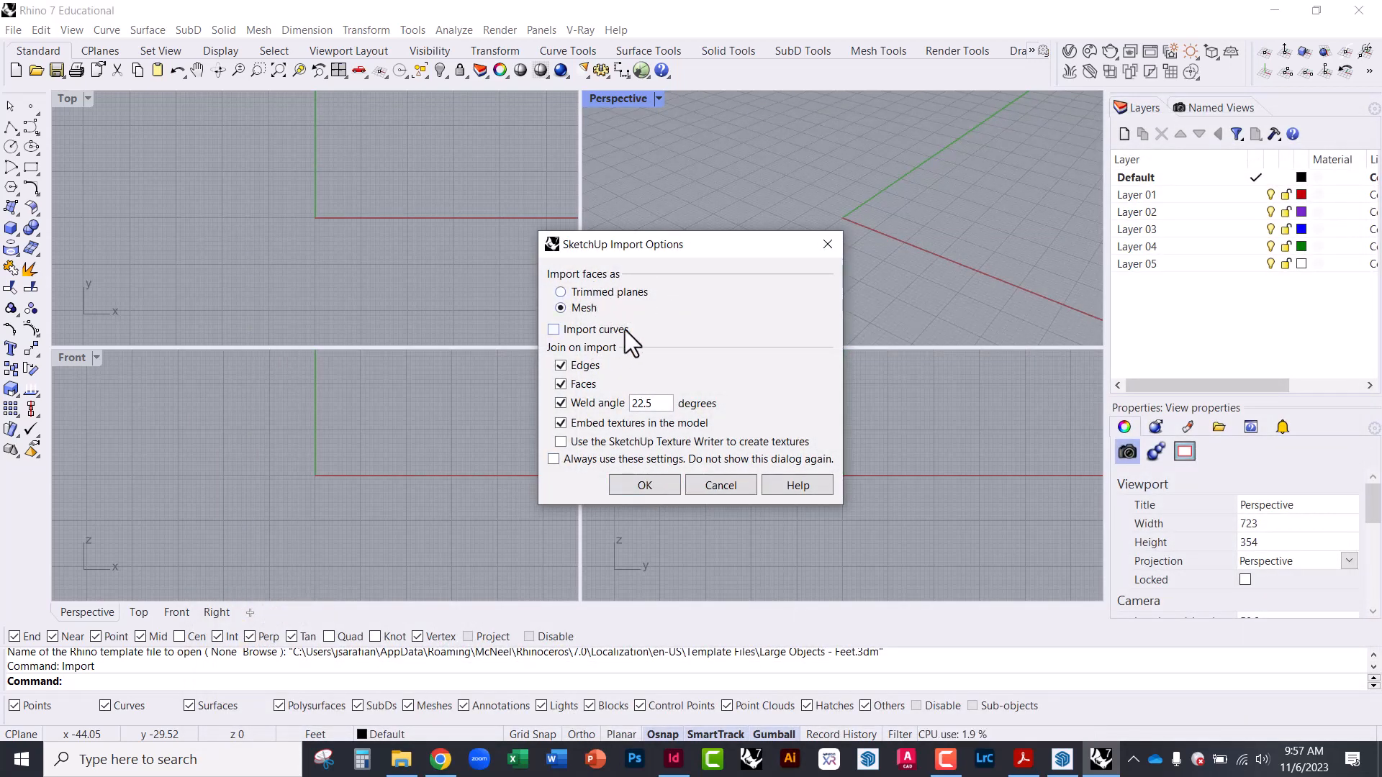
left_click(630, 479)
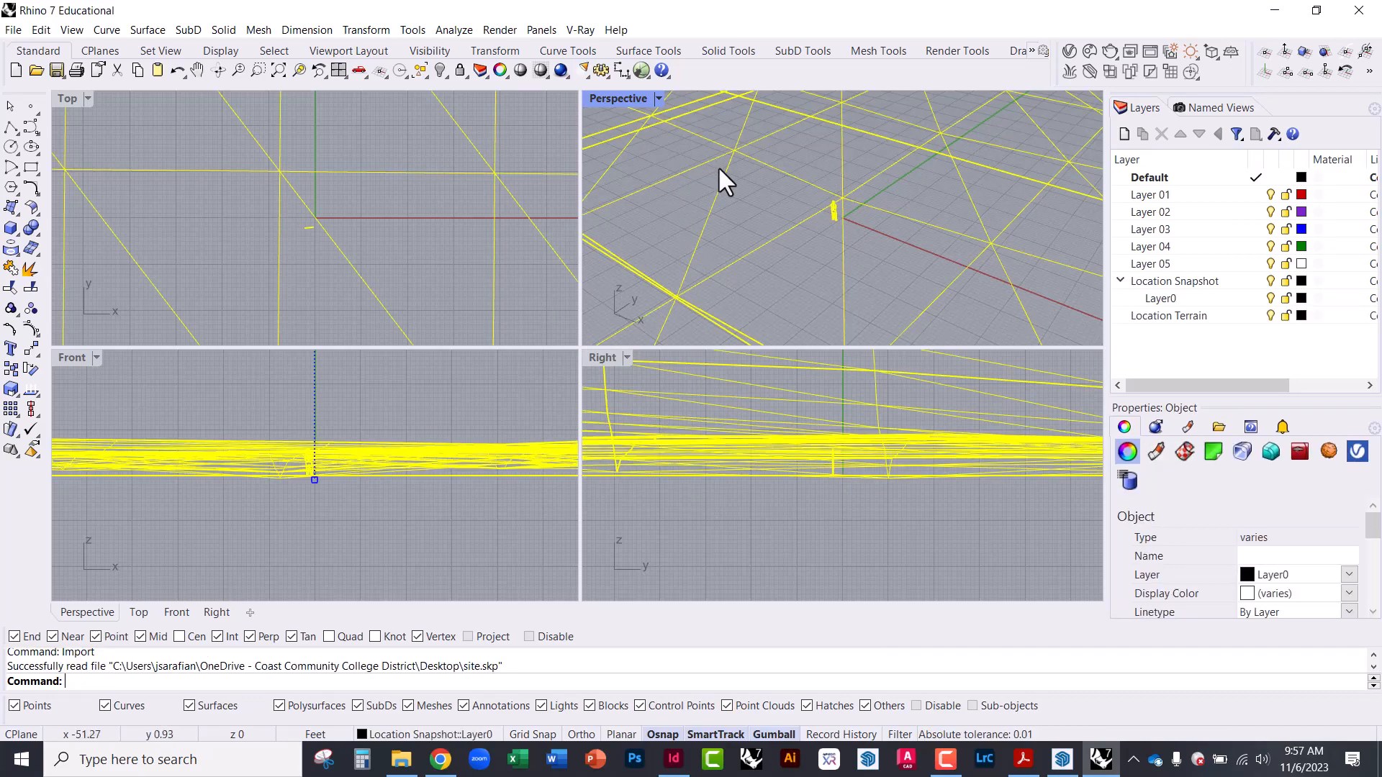
Maximize the Perspective viewport and delete the imported scale figure block near the origin.
double_click(623, 99)
right_click_drag(624, 403, 618, 309)
key("Escape")
left_click(569, 314)
scroll(589, 321, "up", 4)
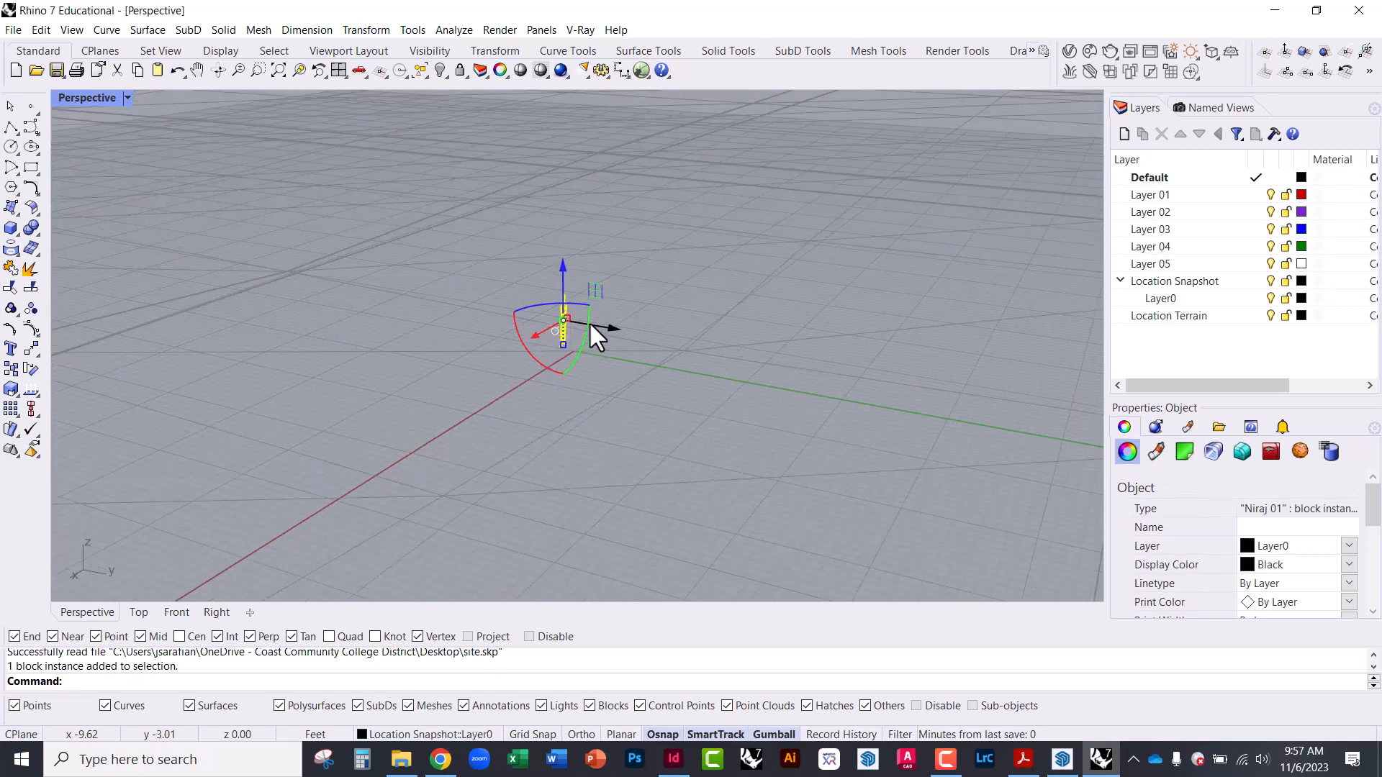
key("Delete")
Try the Shaded display mode on the whole terrain in the Perspective viewport, and switch it to Rendered.
scroll(508, 347, "down", 5)
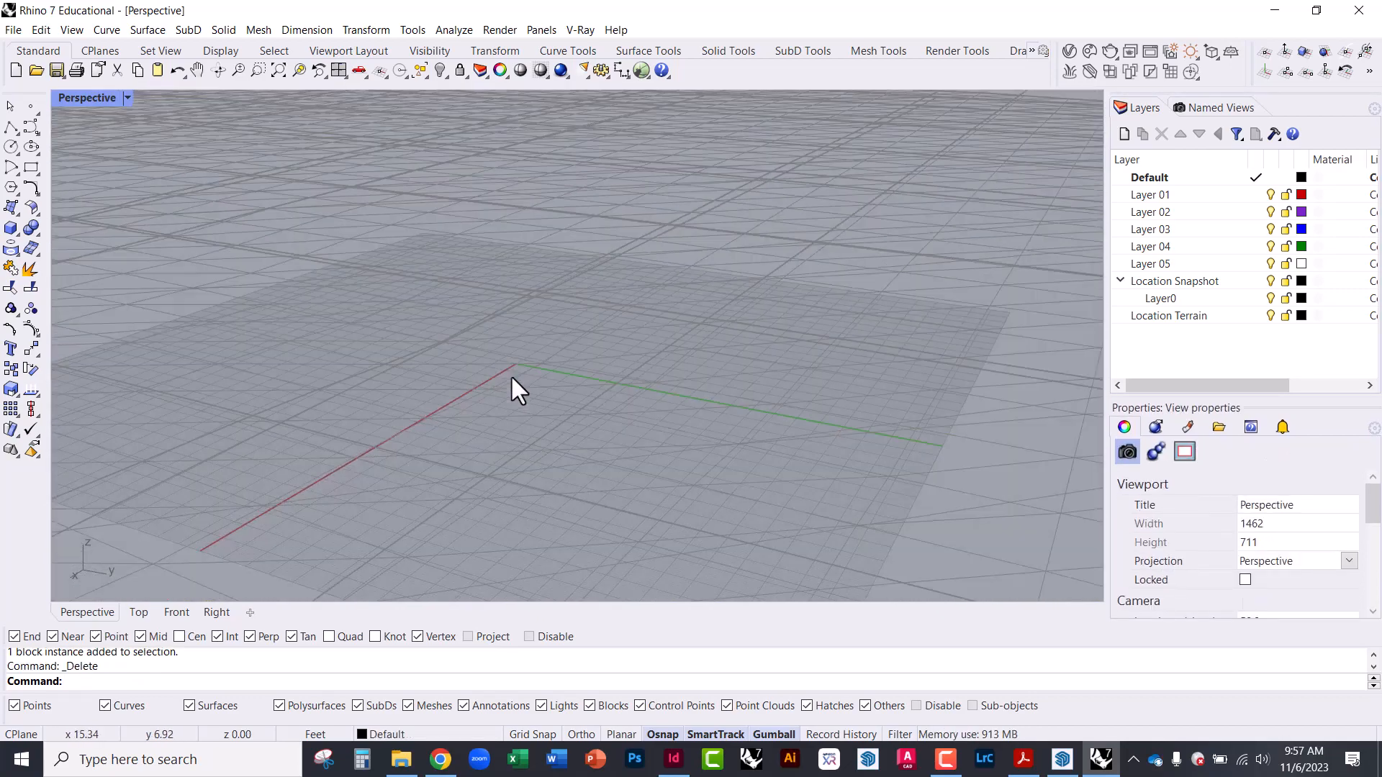
scroll(514, 368, "down", 2)
right_click_drag(518, 364, 492, 333)
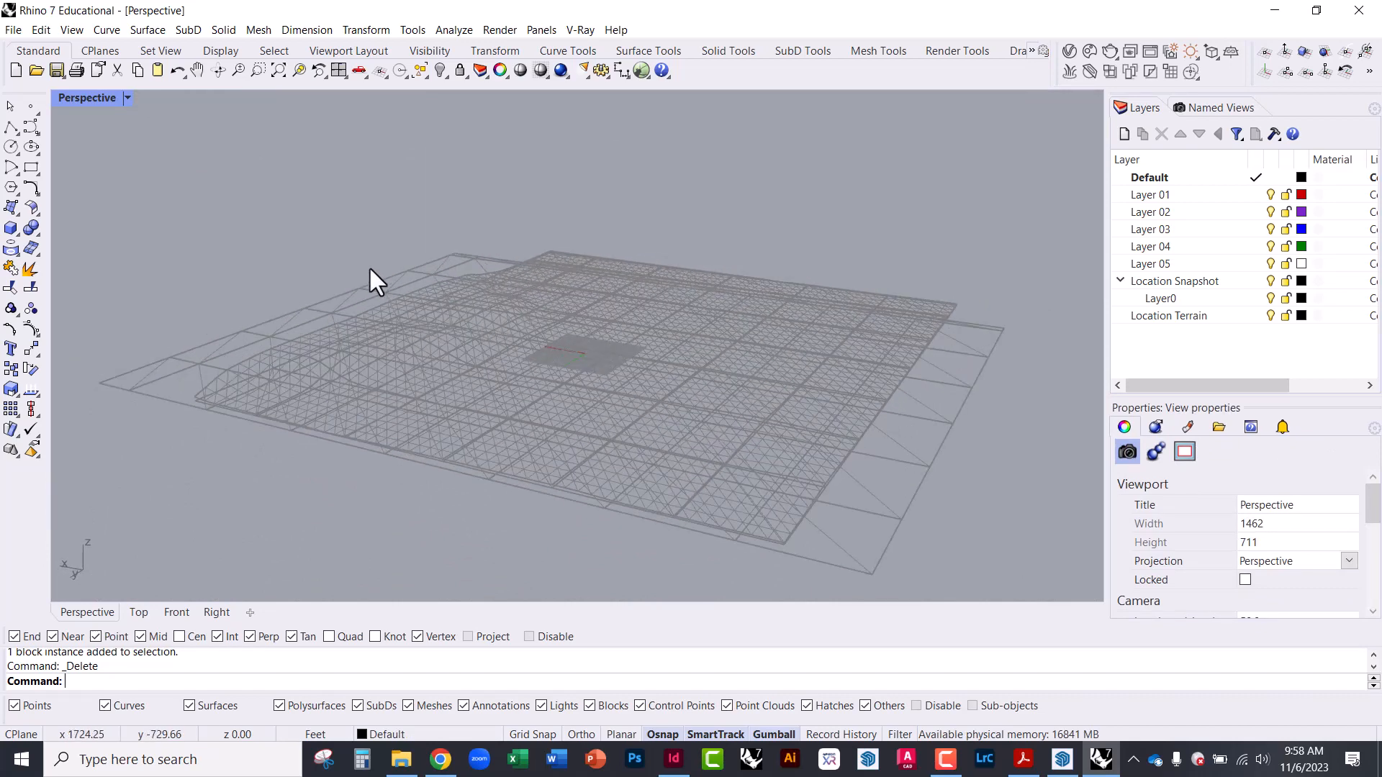
left_click(87, 97)
left_click(93, 174)
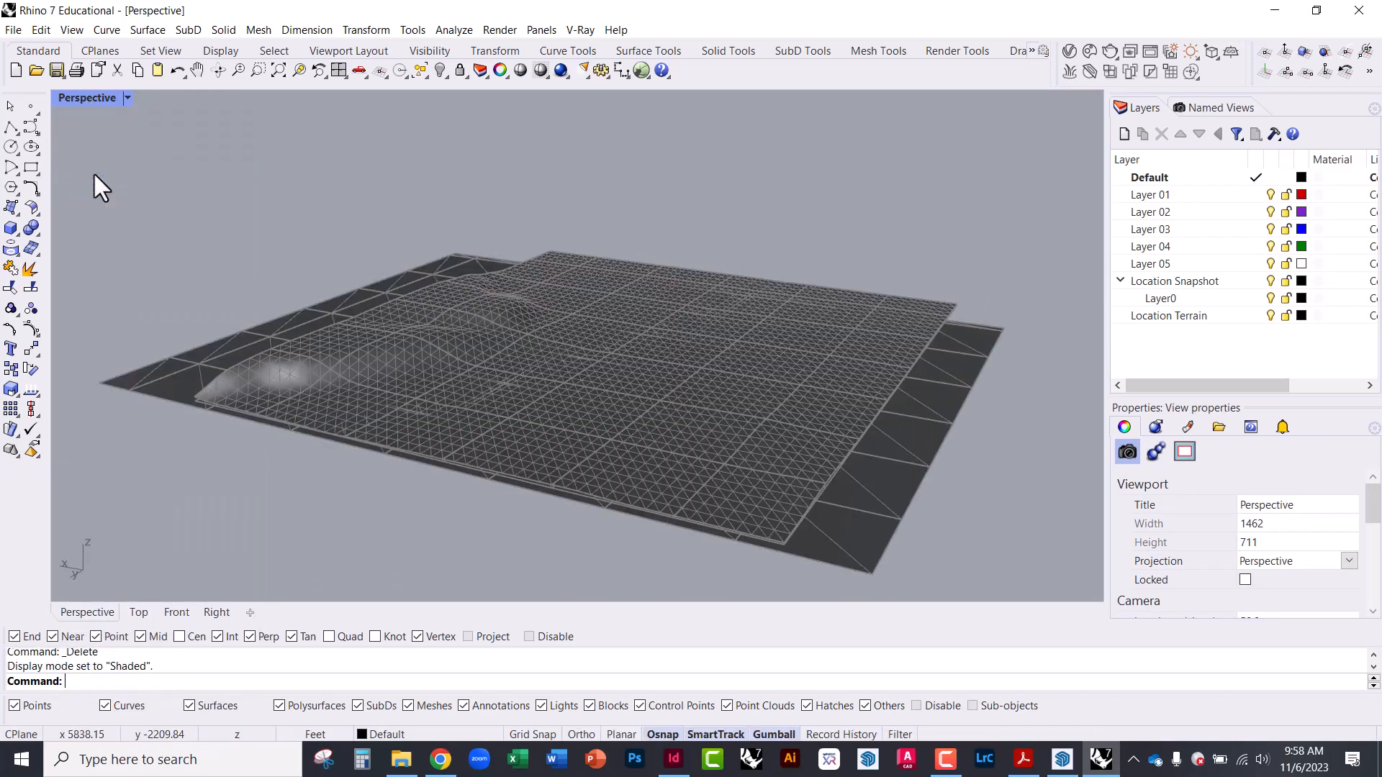
left_click(70, 100)
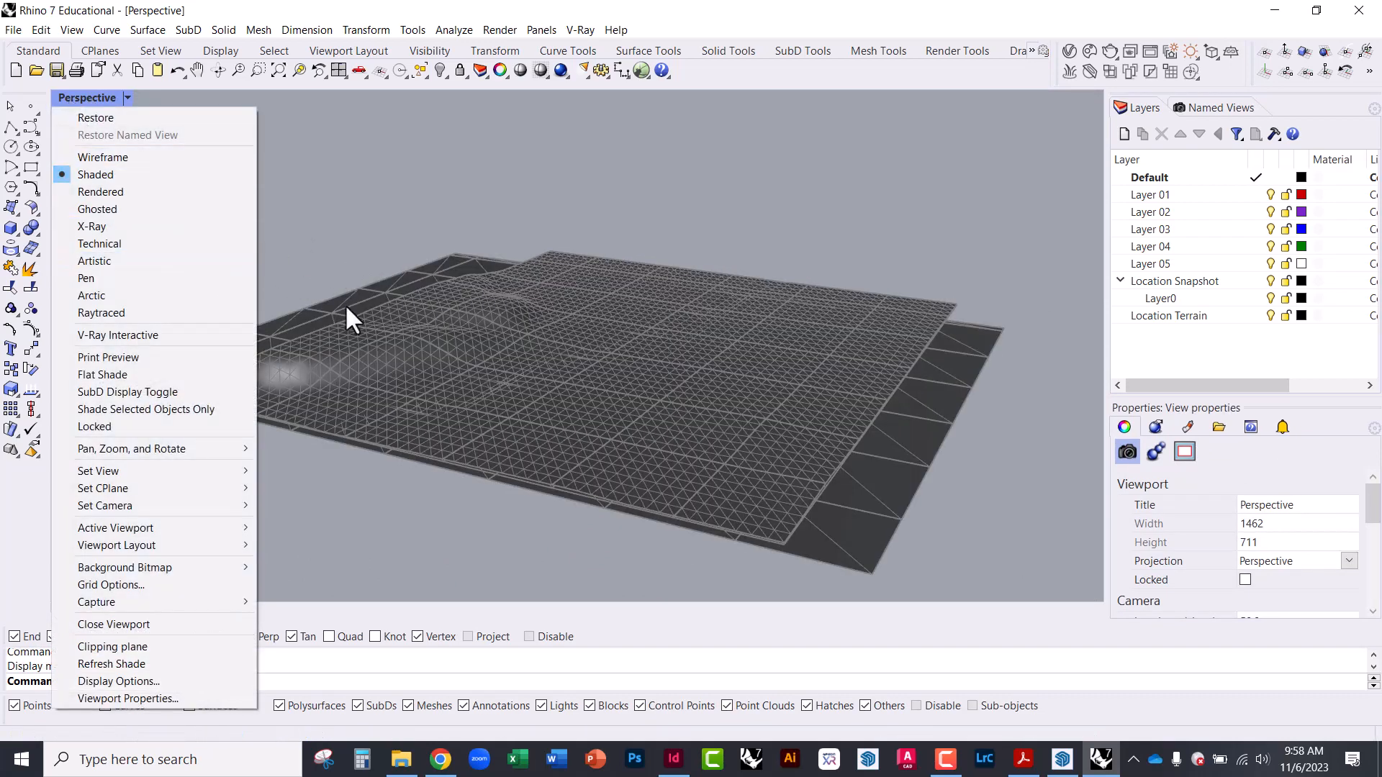
left_click(131, 192)
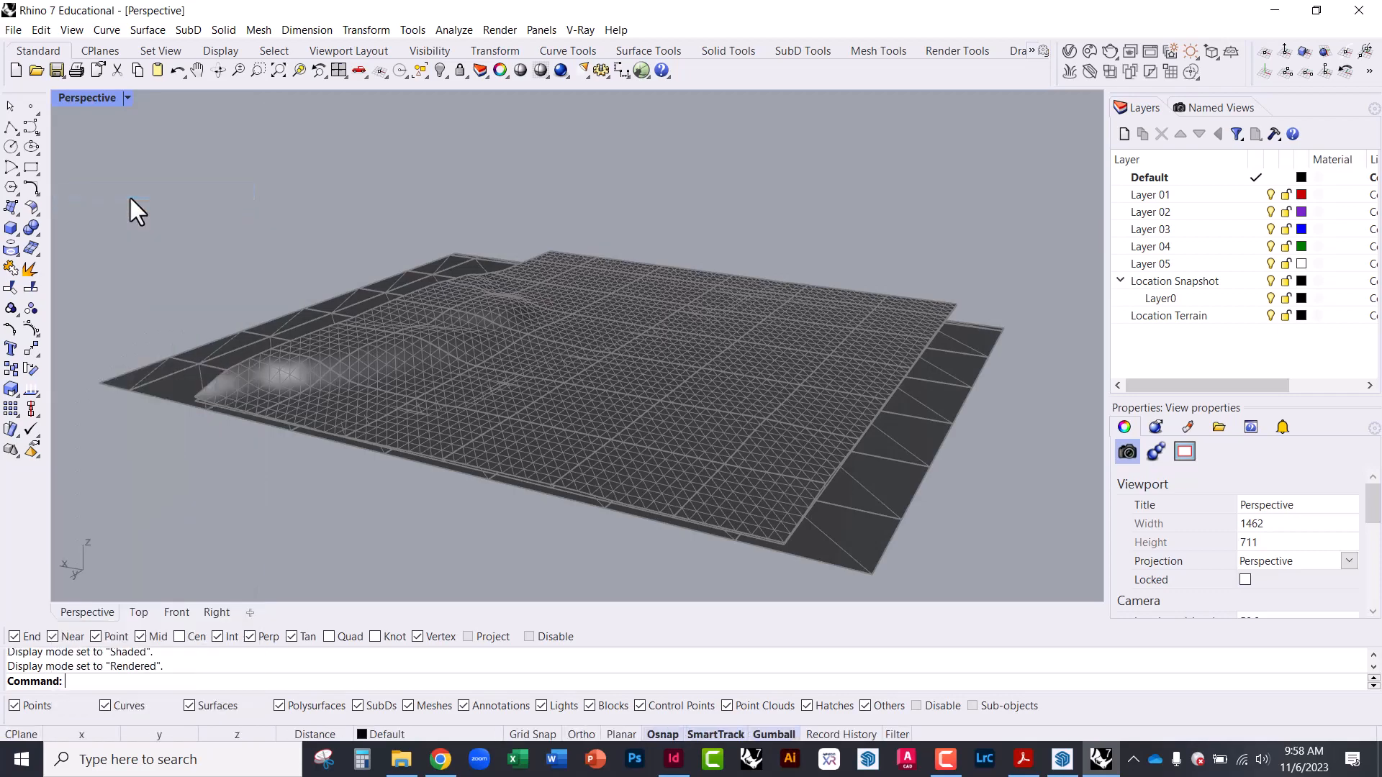
Delete the group of flat snapshot meshes lying beneath the terrain.
right_click_drag(467, 299, 512, 413)
scroll(524, 407, "up", 10)
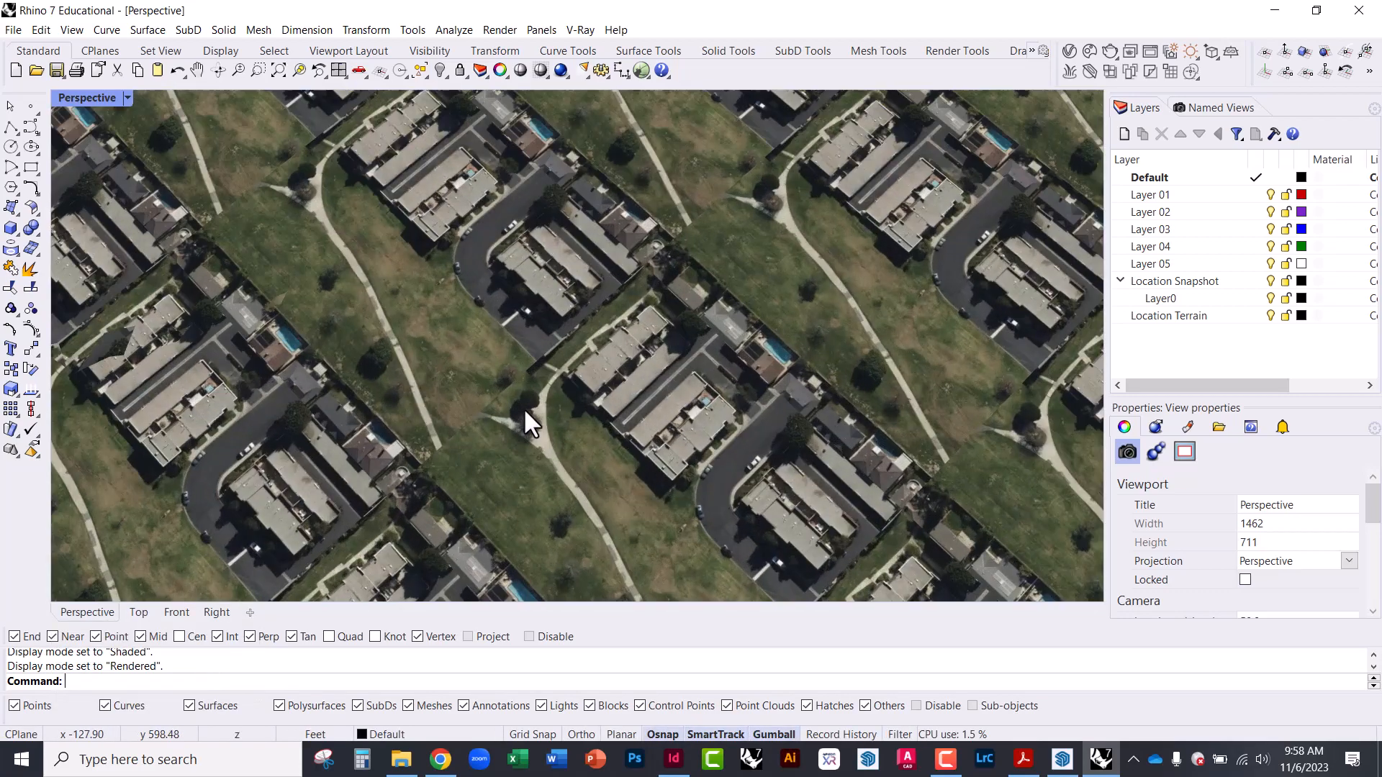
right_click_drag(620, 413, 705, 328)
scroll(820, 371, "down", 8)
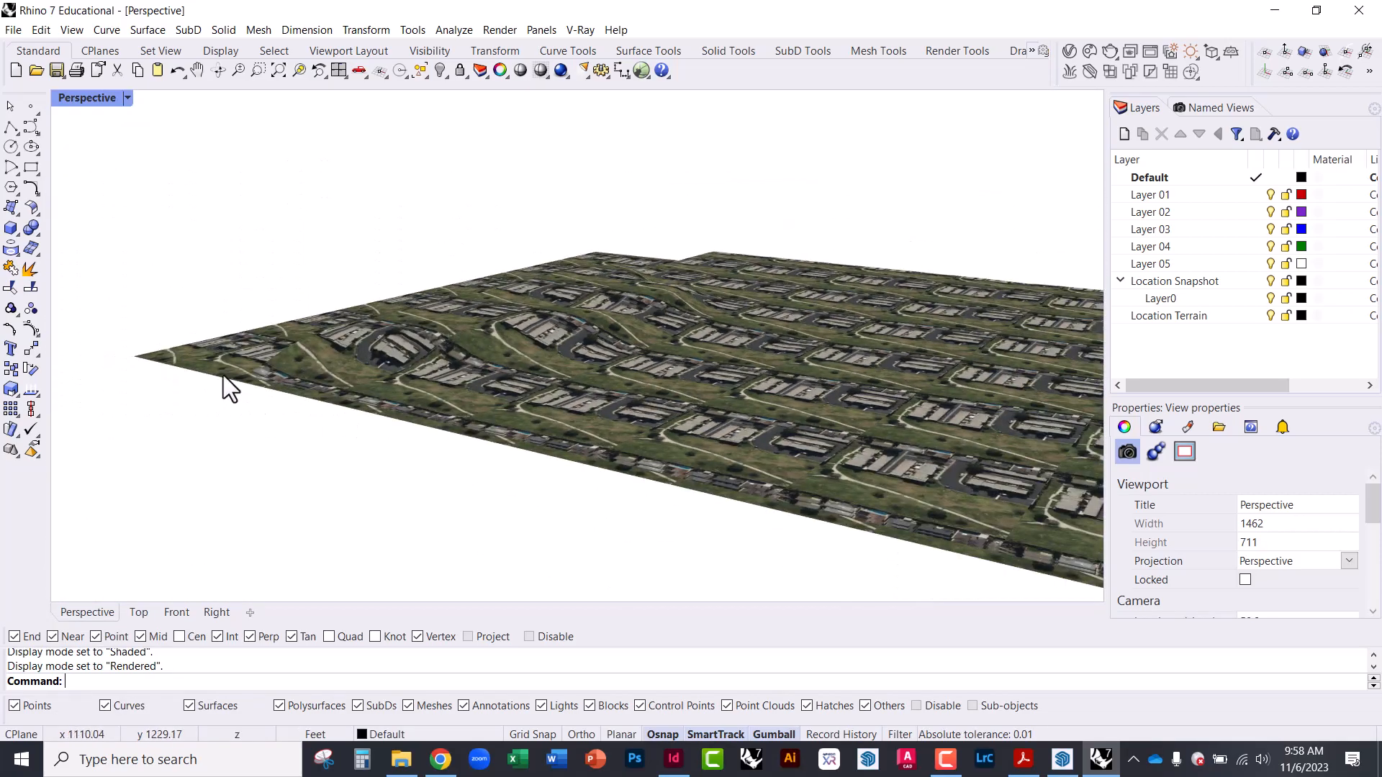
left_click(224, 374)
right_click_drag(272, 390, 386, 574)
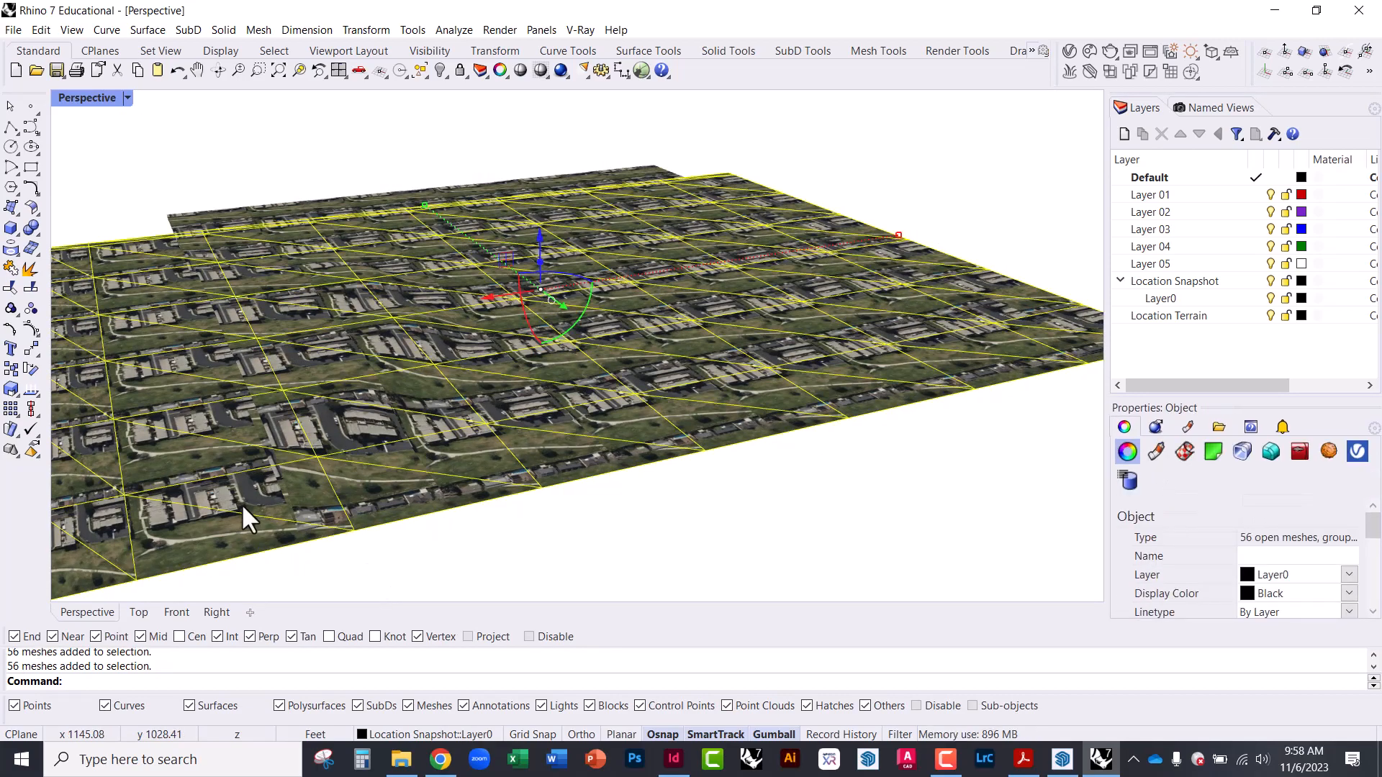
key("Delete")
Examine the satellite texture on the remaining terrain mesh, both up close and across its full extent.
right_click_drag(478, 469, 257, 283)
scroll(257, 282, "down", 5)
scroll(792, 409, "up", 6)
right_click_drag(792, 408, 534, 485)
scroll(524, 524, "up", 6)
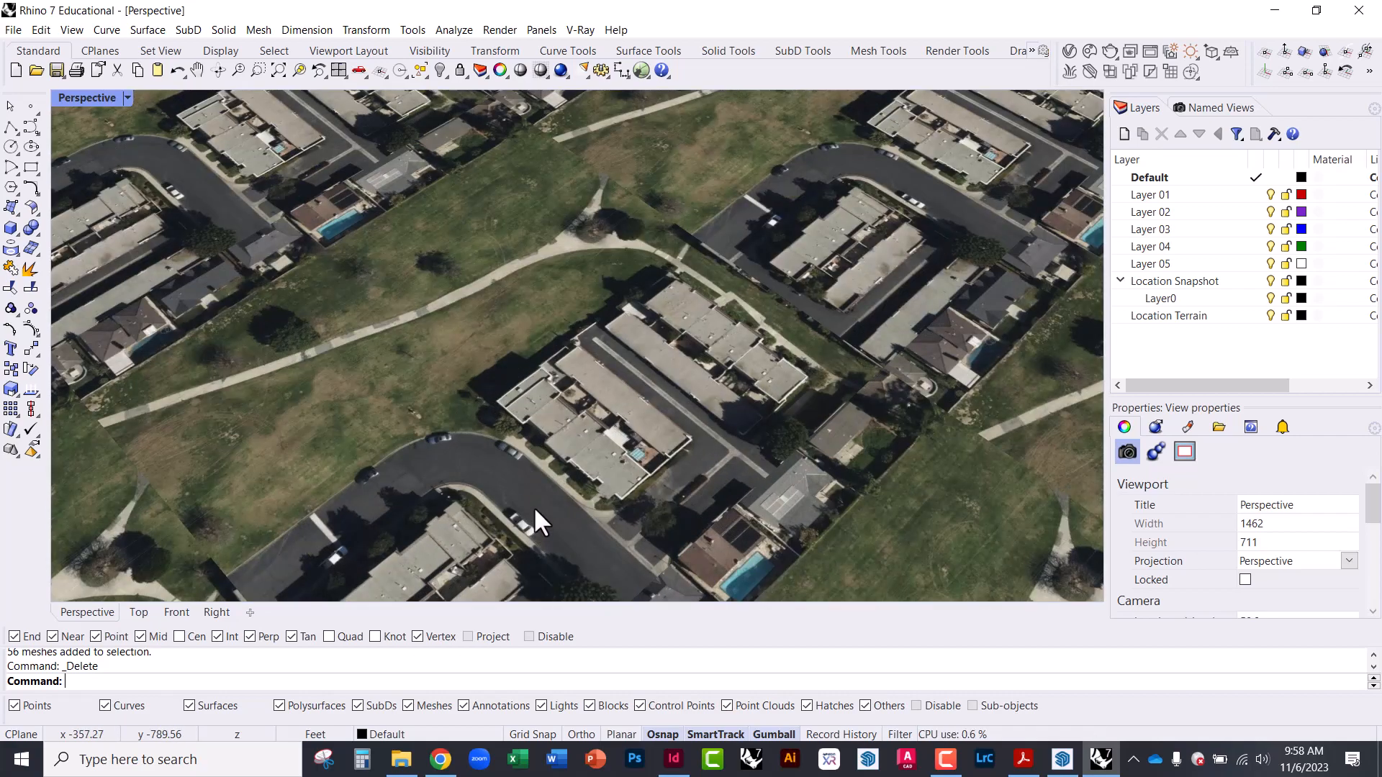
scroll(669, 268, "down", 10)
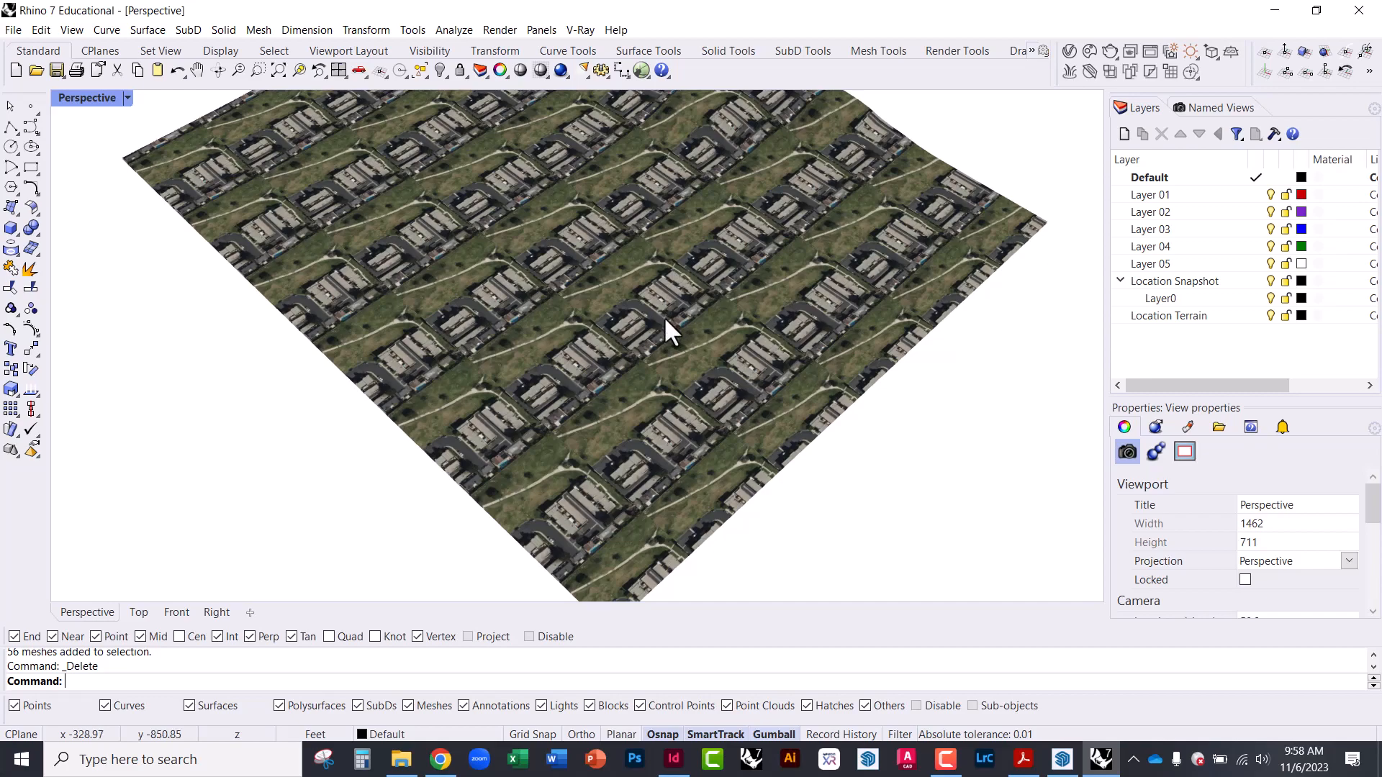
right_click_drag(663, 323, 546, 220)
scroll(692, 309, "up", 5)
Delete one of the overlapping terrain mesh groups, keeping a single copy.
left_click(691, 313)
right_click_drag(691, 315, 560, 427)
left_click(578, 298)
mouse_move(581, 299)
right_mouse_down()
mouse_move(542, 299)
mouse_move(556, 302)
mouse_move(531, 241)
mouse_move(468, 308)
mouse_move(583, 291)
right_mouse_up()
key("Delete")
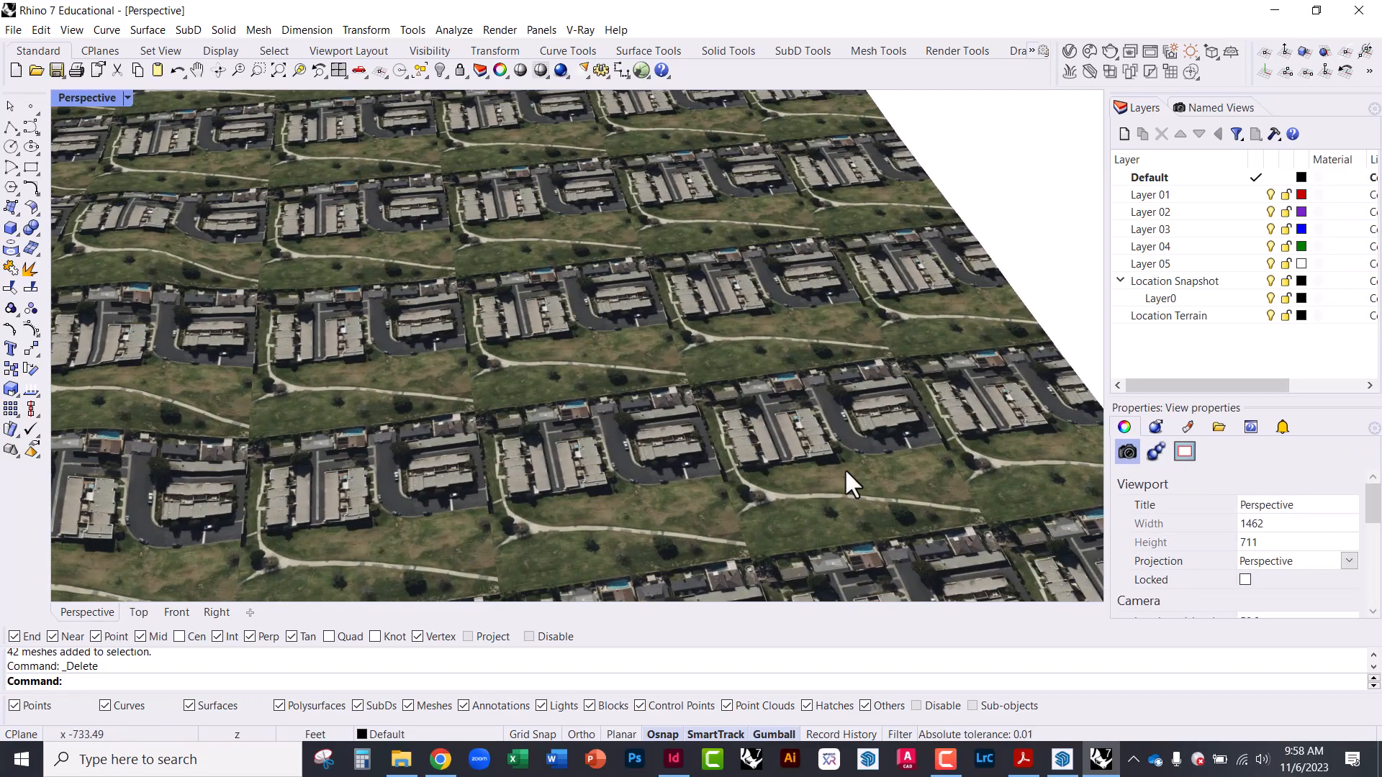
Apply planar texture mapping to the terrain meshes, with the plane spanning two opposite terrain corners and the UV option.
left_click(951, 464)
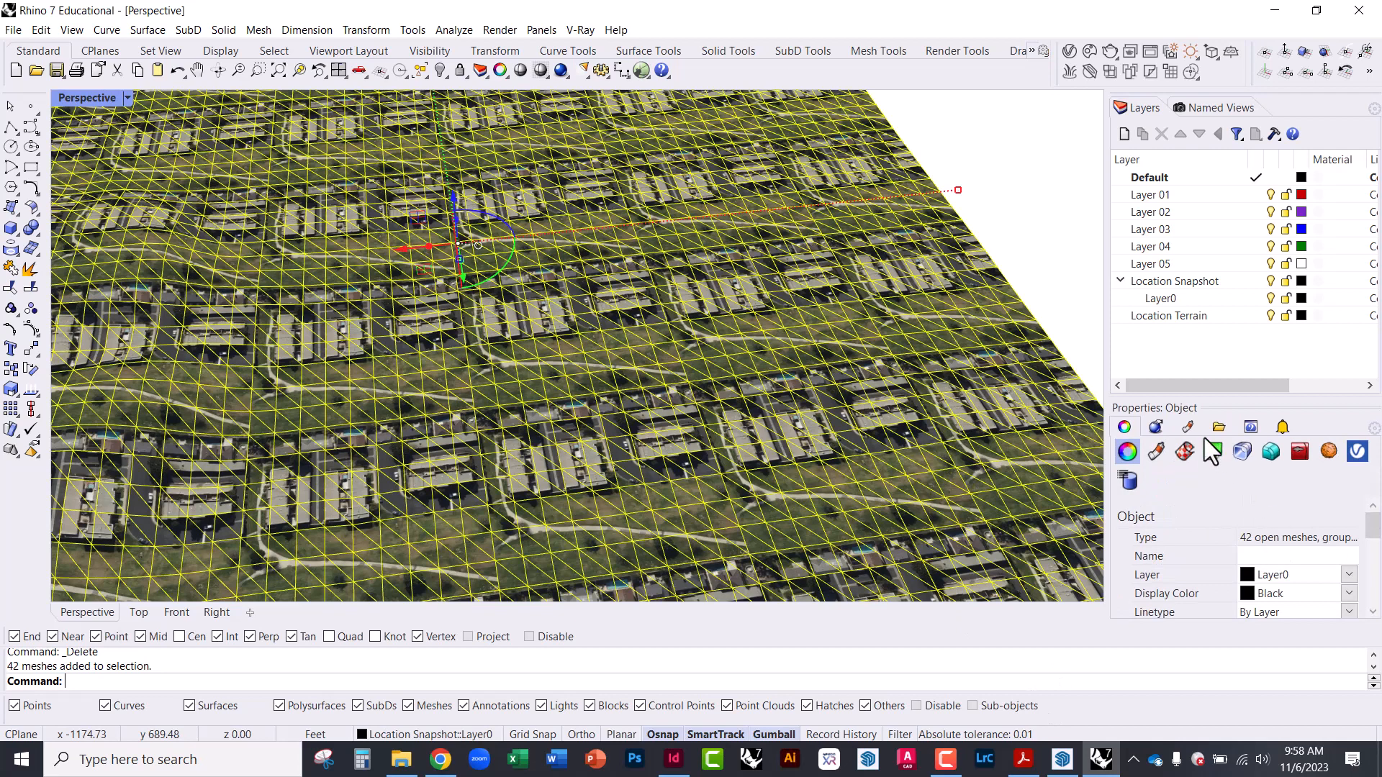
left_click(1157, 455)
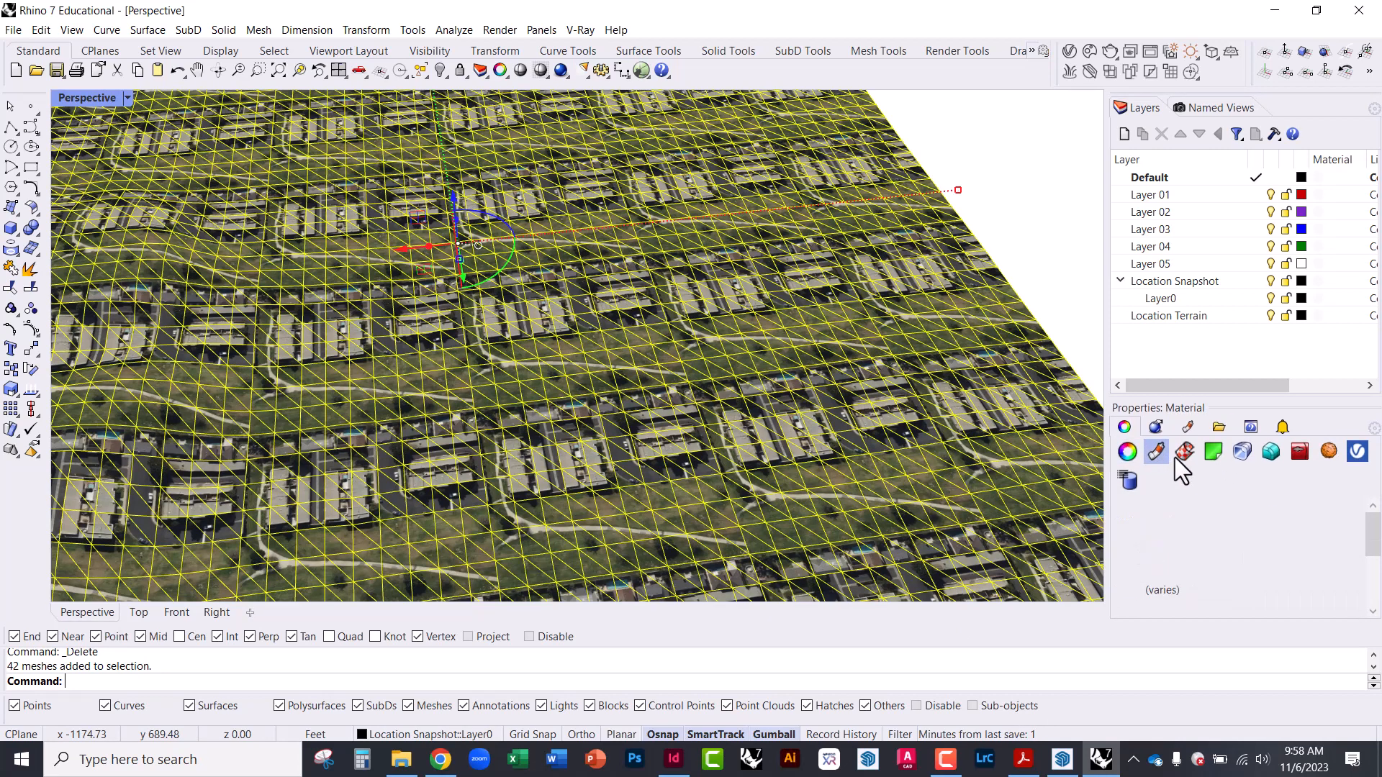
left_click(1184, 452)
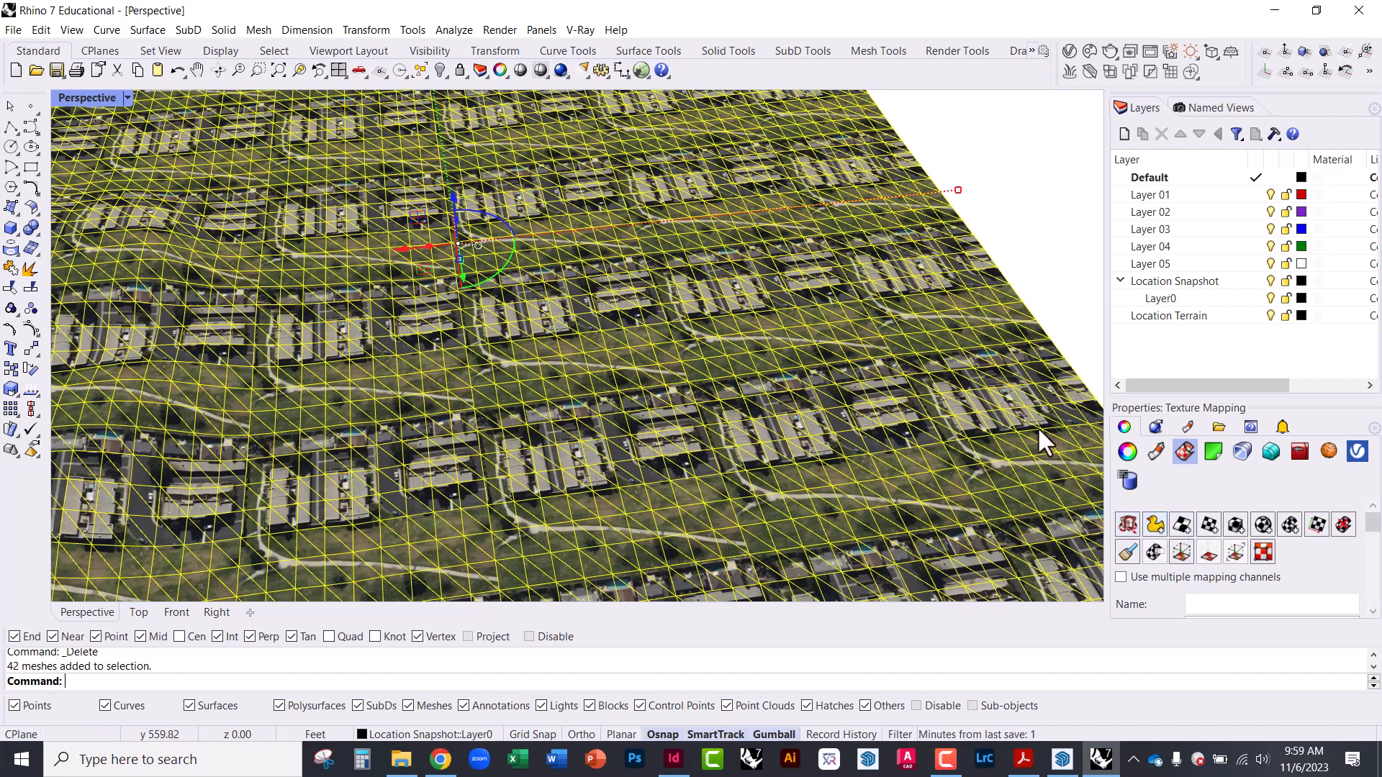
left_click(1209, 525)
scroll(807, 360, "down", 4)
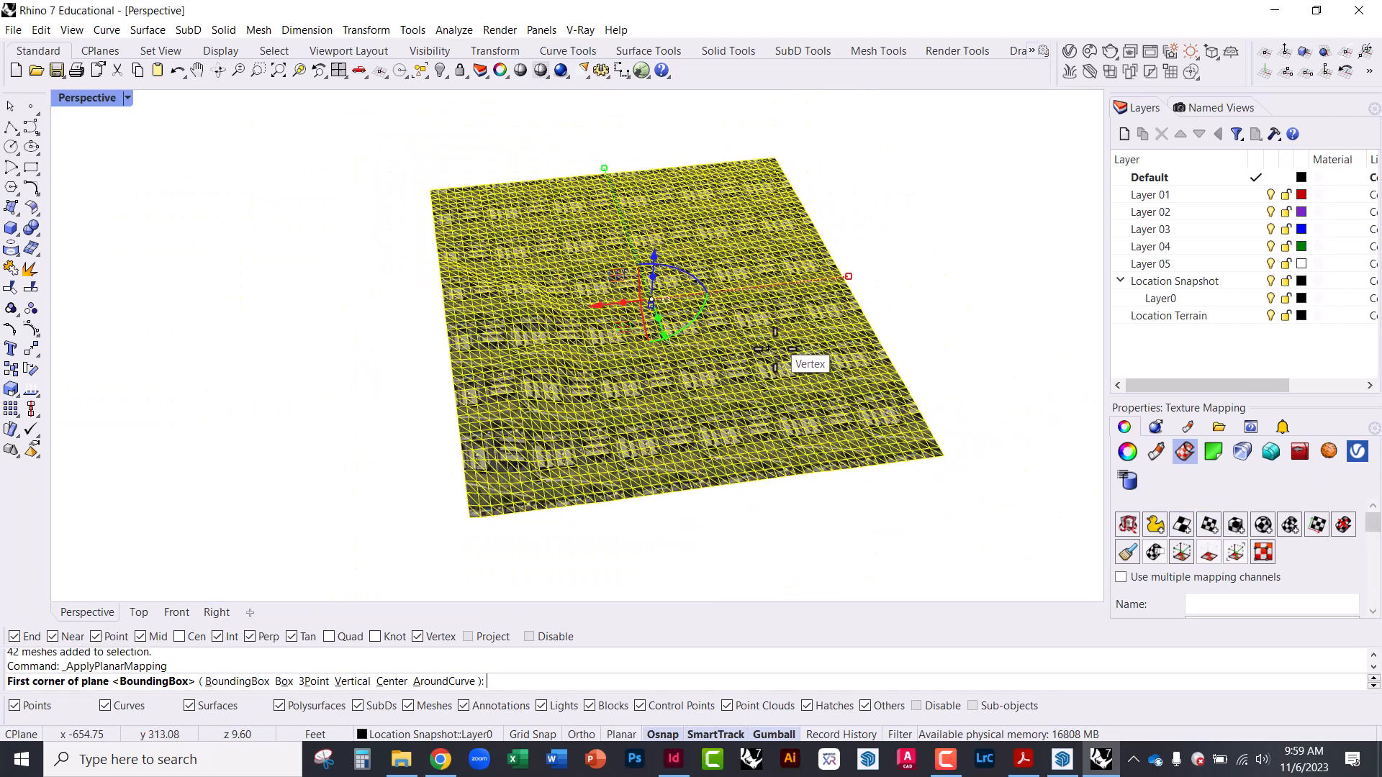
left_click(470, 516)
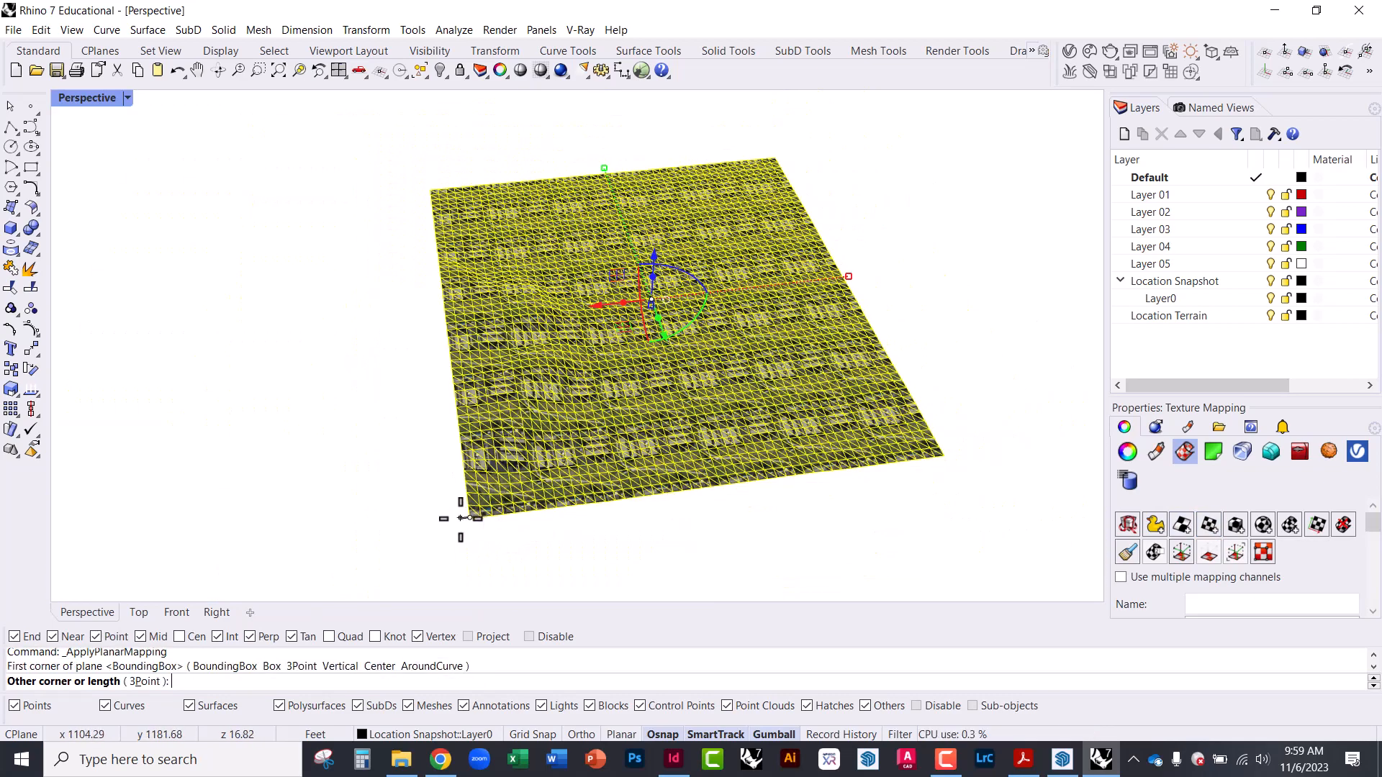
left_click(780, 160)
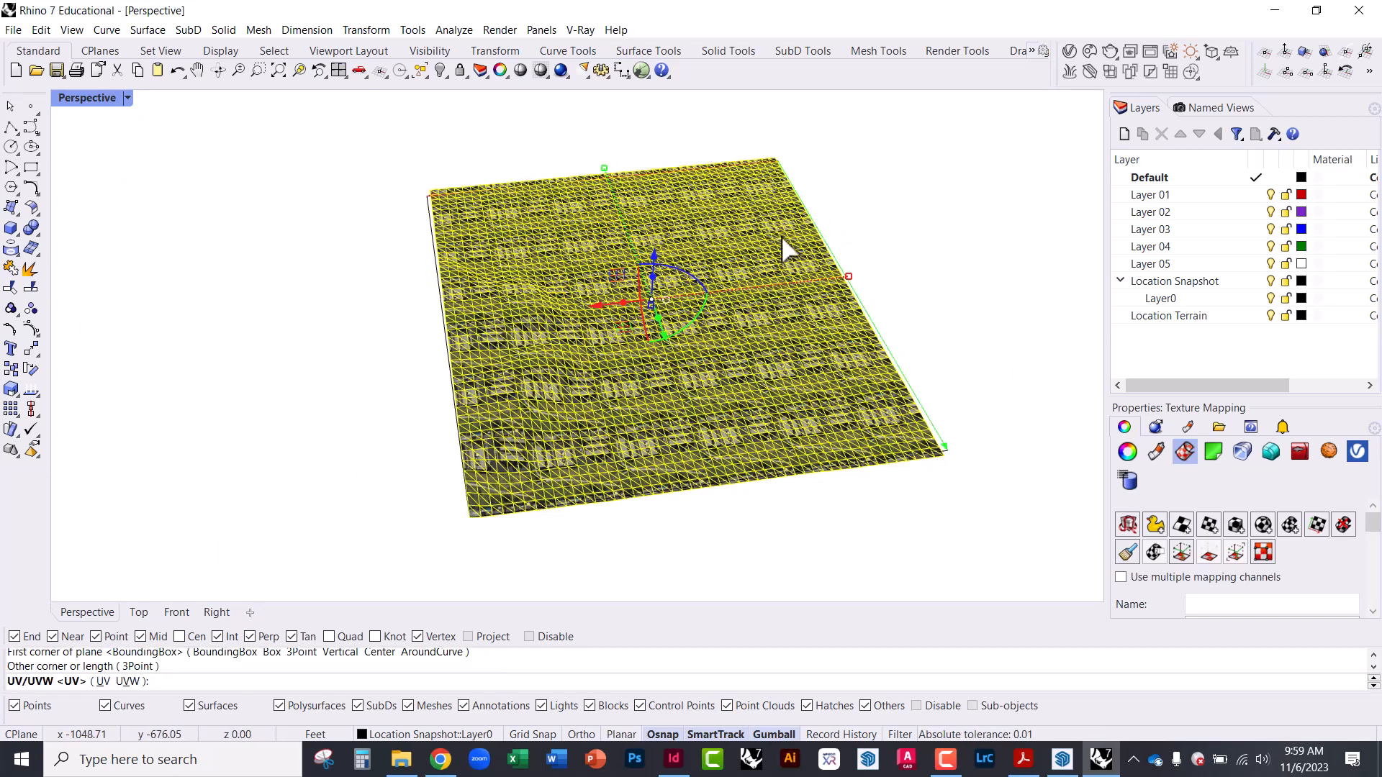
key("Return")
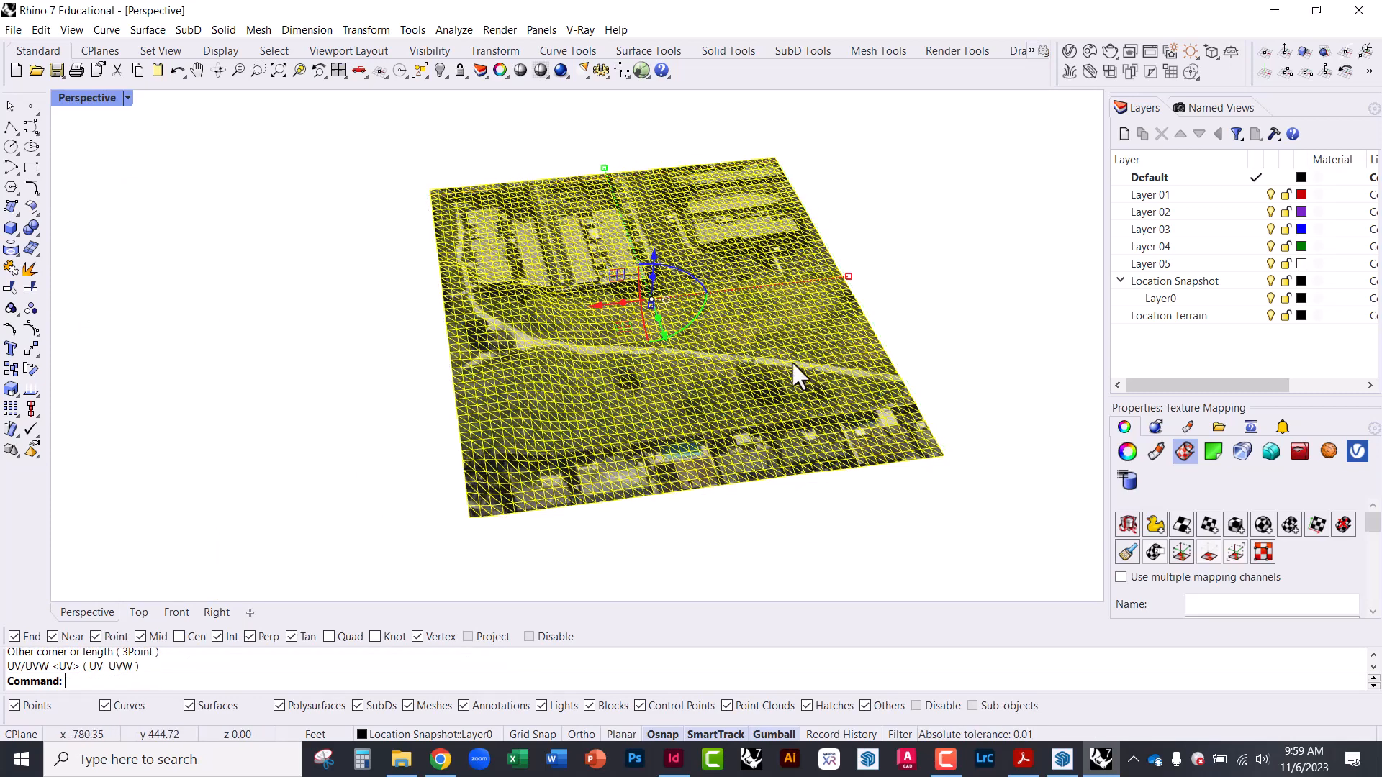
Deselect the terrain, examine its remapped texture from a low angle and switch back to SketchUp.
scroll(791, 359, "up", 2)
left_click(947, 317)
right_click_drag(852, 387, 706, 564)
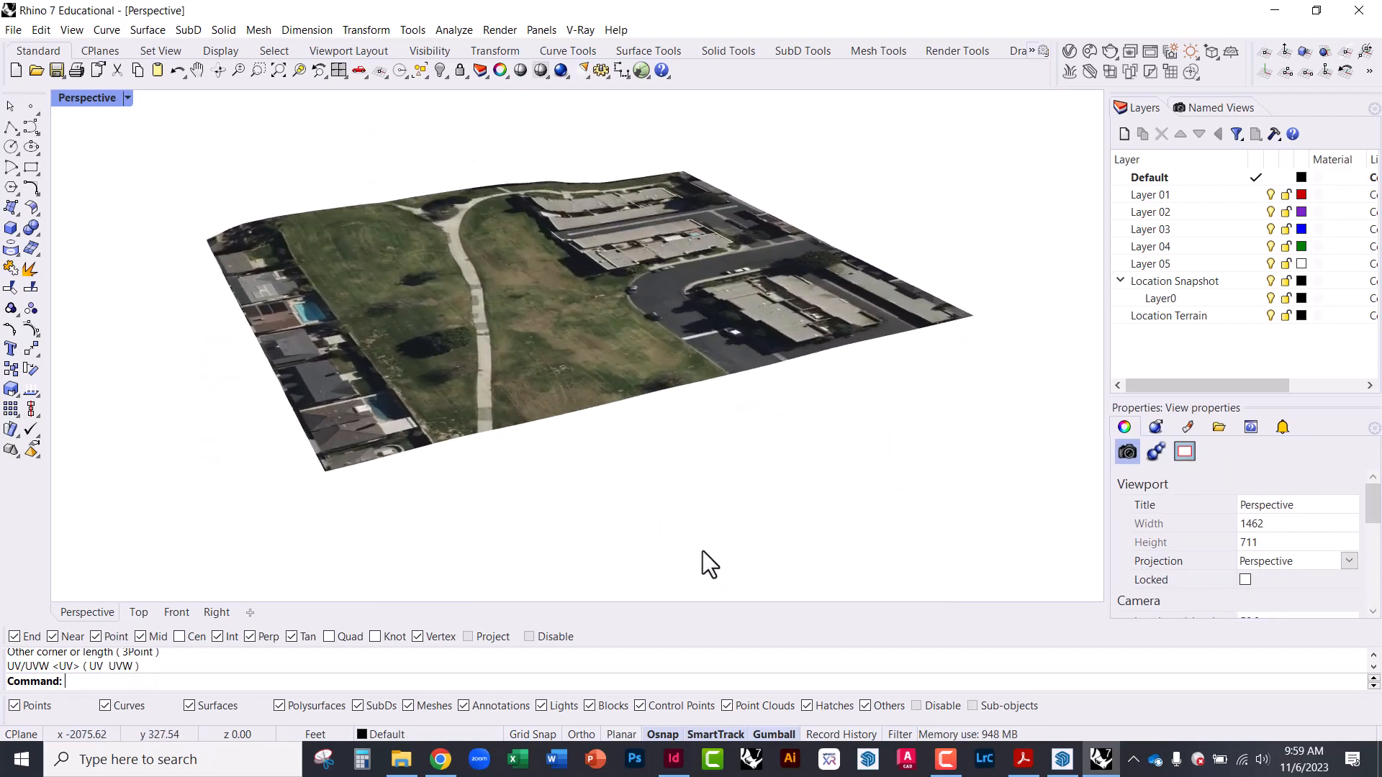
left_click(1062, 759)
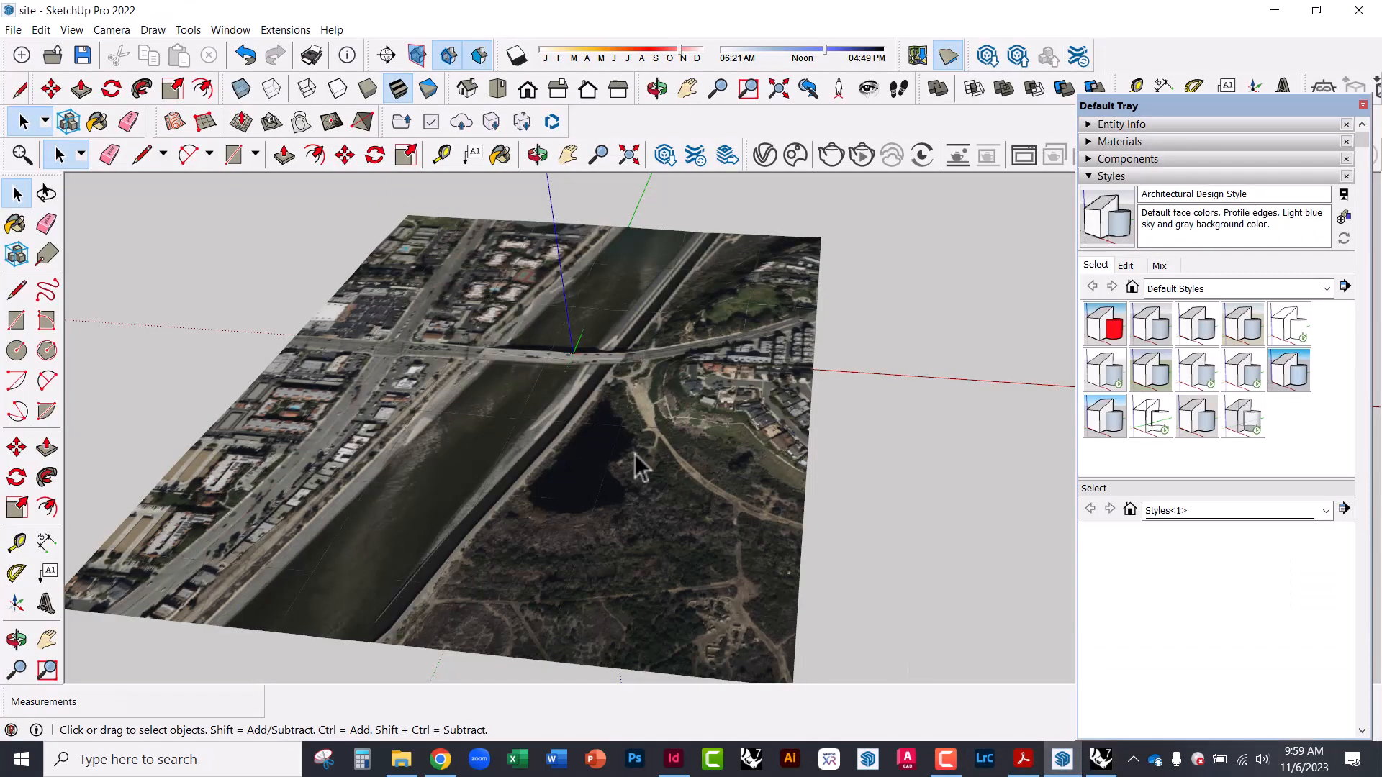
Examine the satellite terrain around the river and bridge from several angles in SketchUp, and switch back to Rhino.
right_click(792, 456)
middle_click_drag(873, 531, 402, 337)
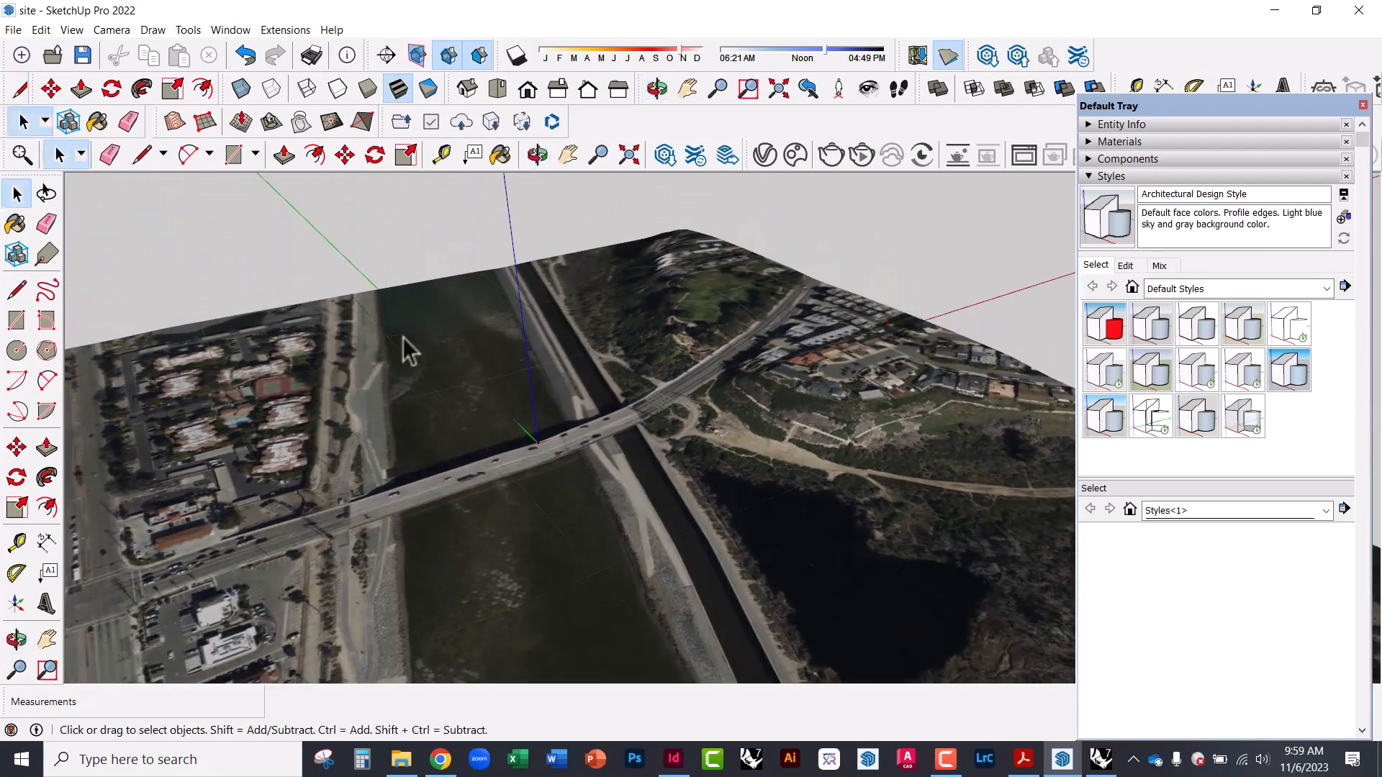
middle_click_drag(512, 389, 689, 486)
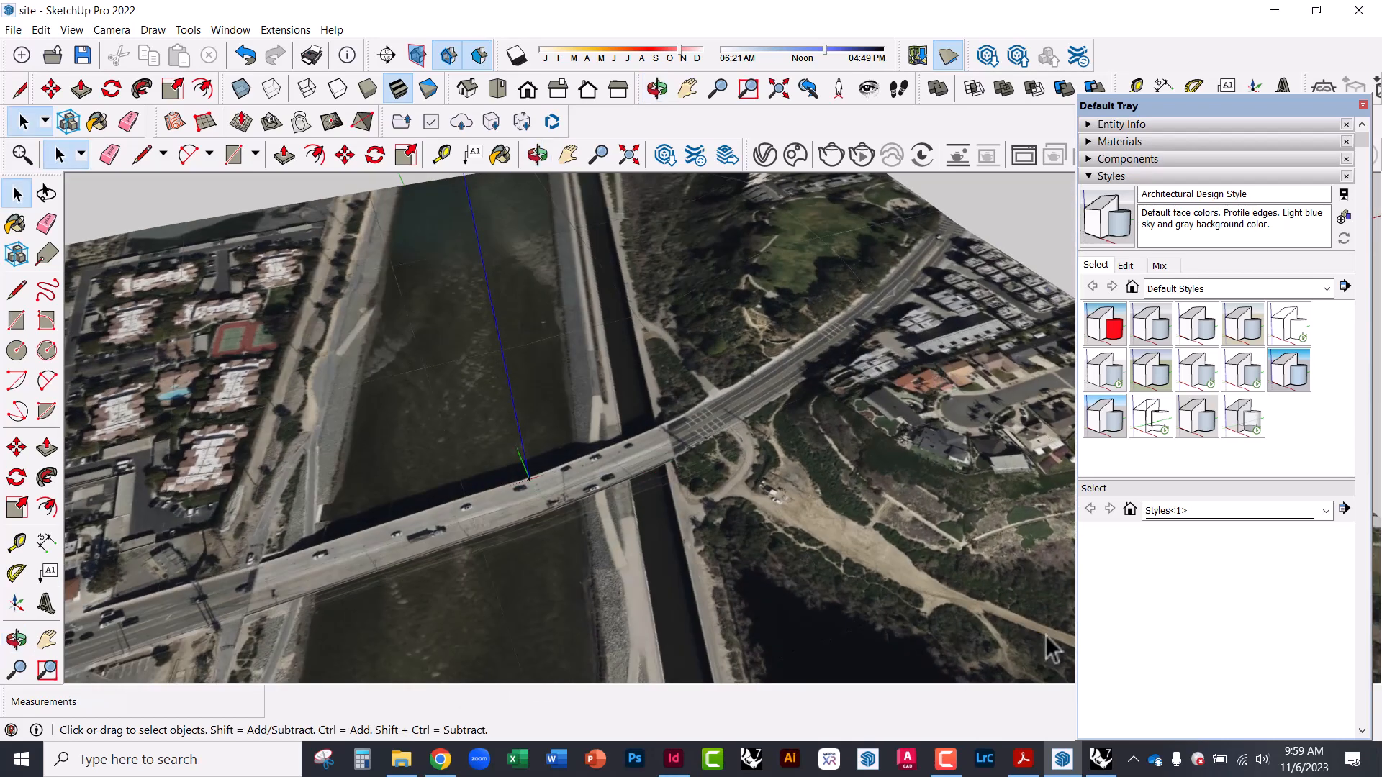
left_click(1099, 762)
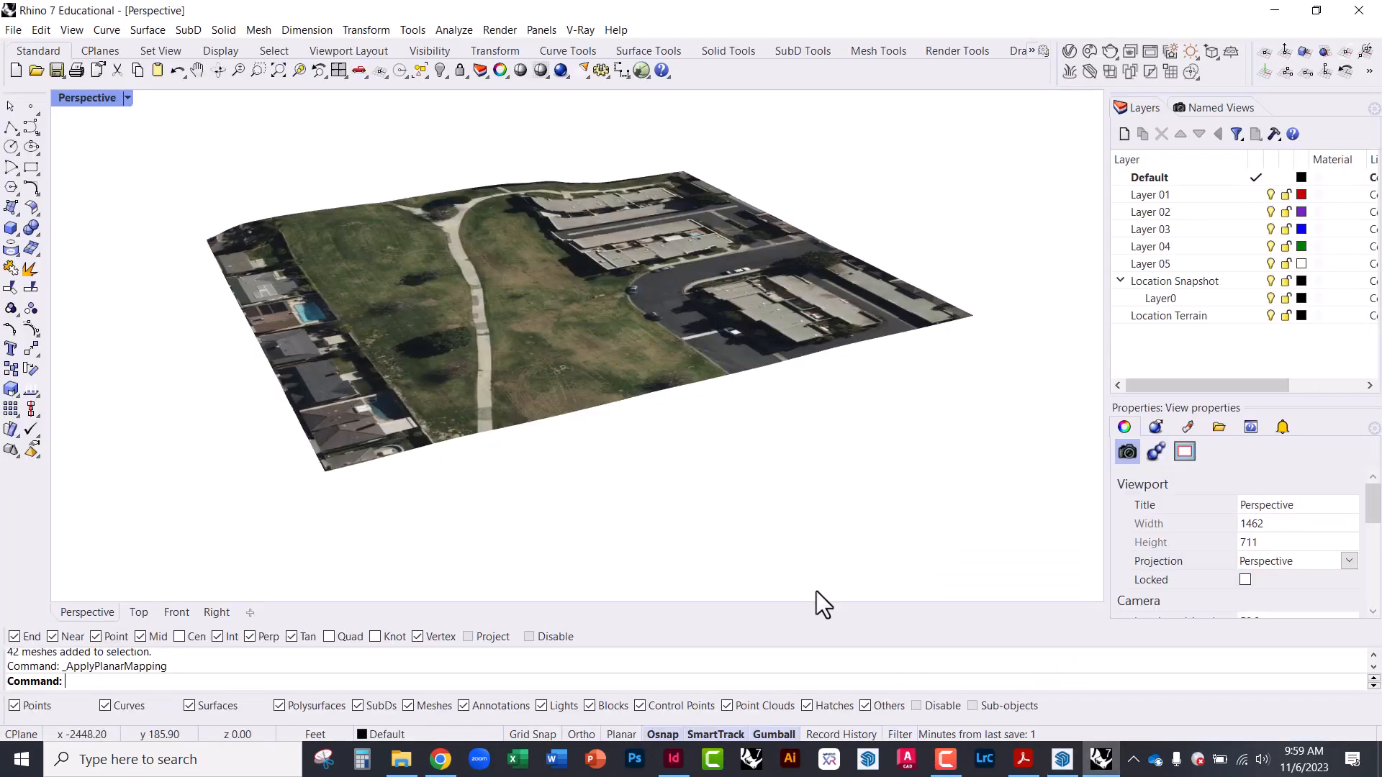
right_click_drag(587, 283, 684, 251)
left_click(685, 257)
left_click(900, 309)
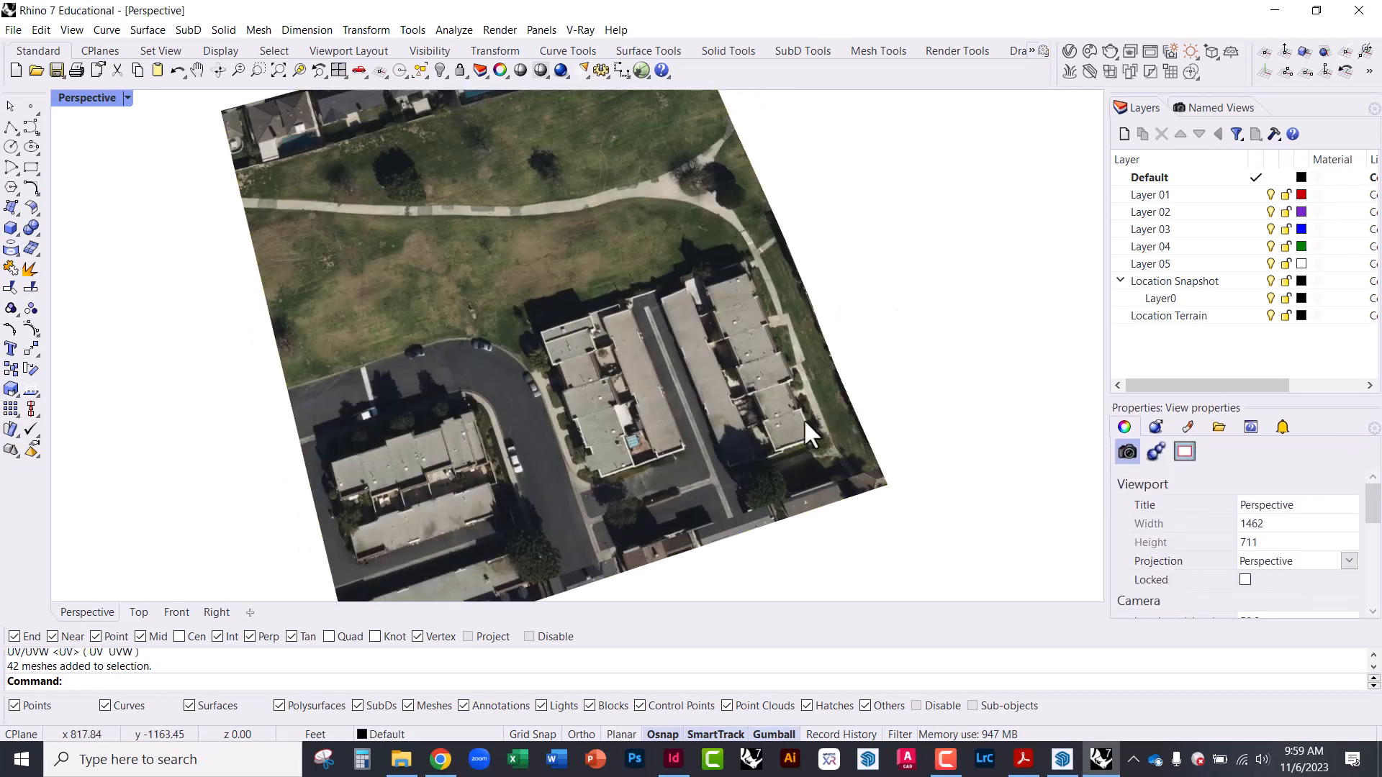
left_click(804, 418)
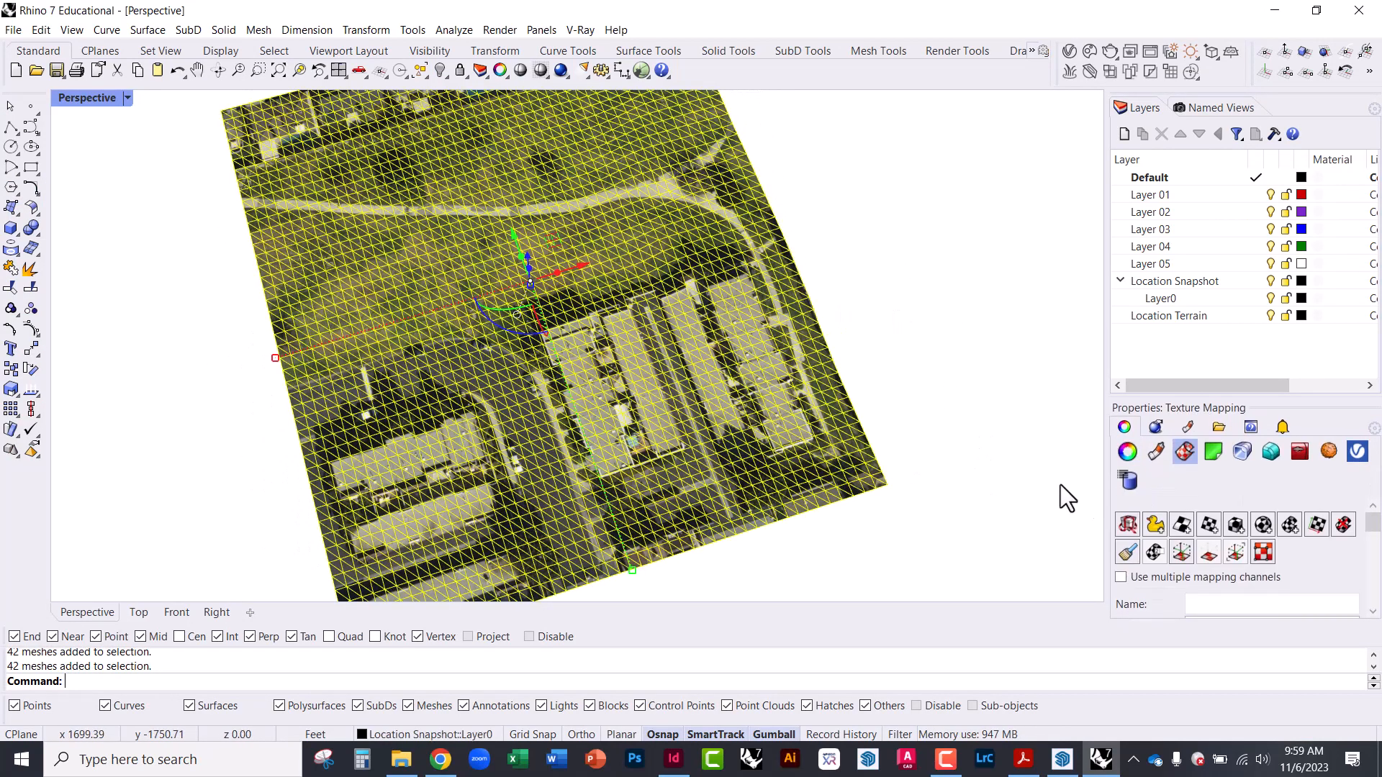
left_click(1156, 526)
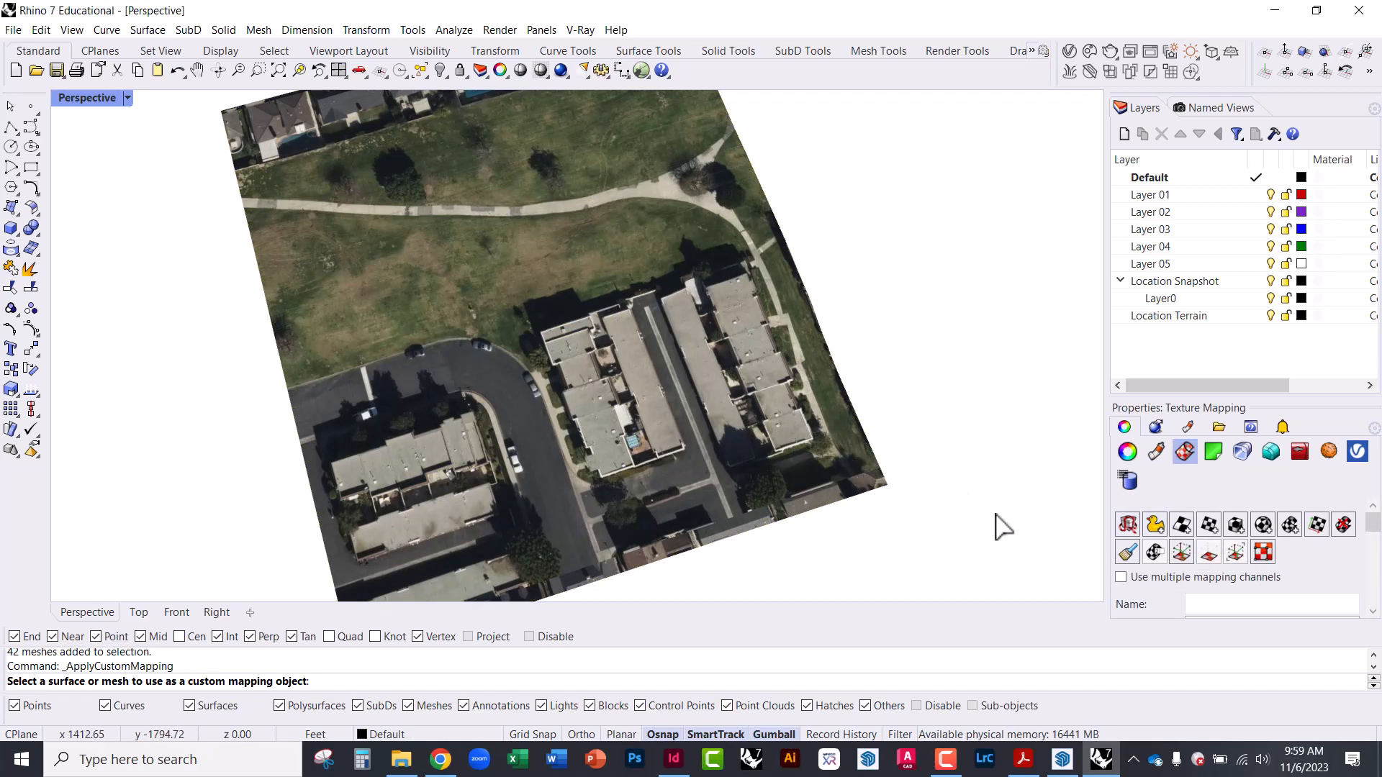
key("Escape")
Apply box texture mapping to the terrain meshes, with the base spanning two opposite terrain corners and capped set to Yes.
left_click(792, 421)
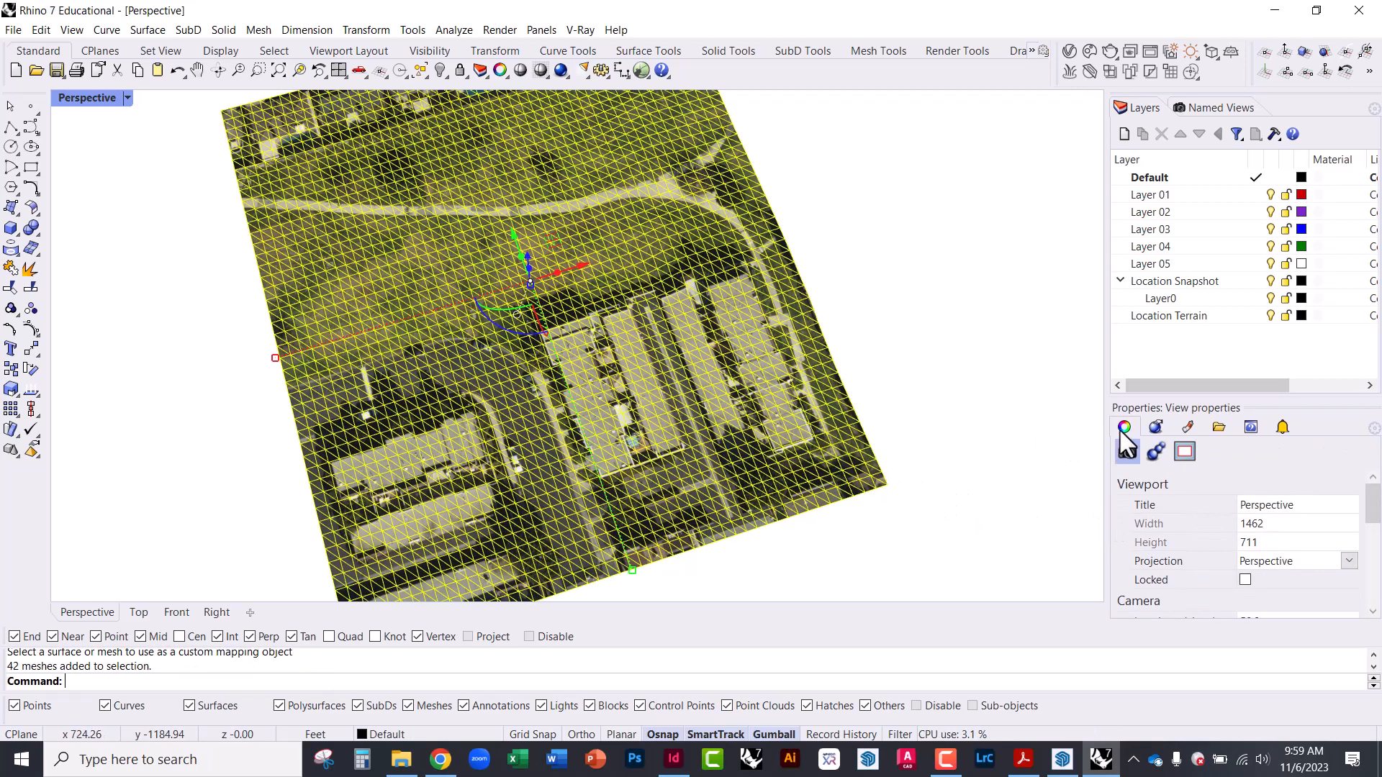
left_click(1186, 429)
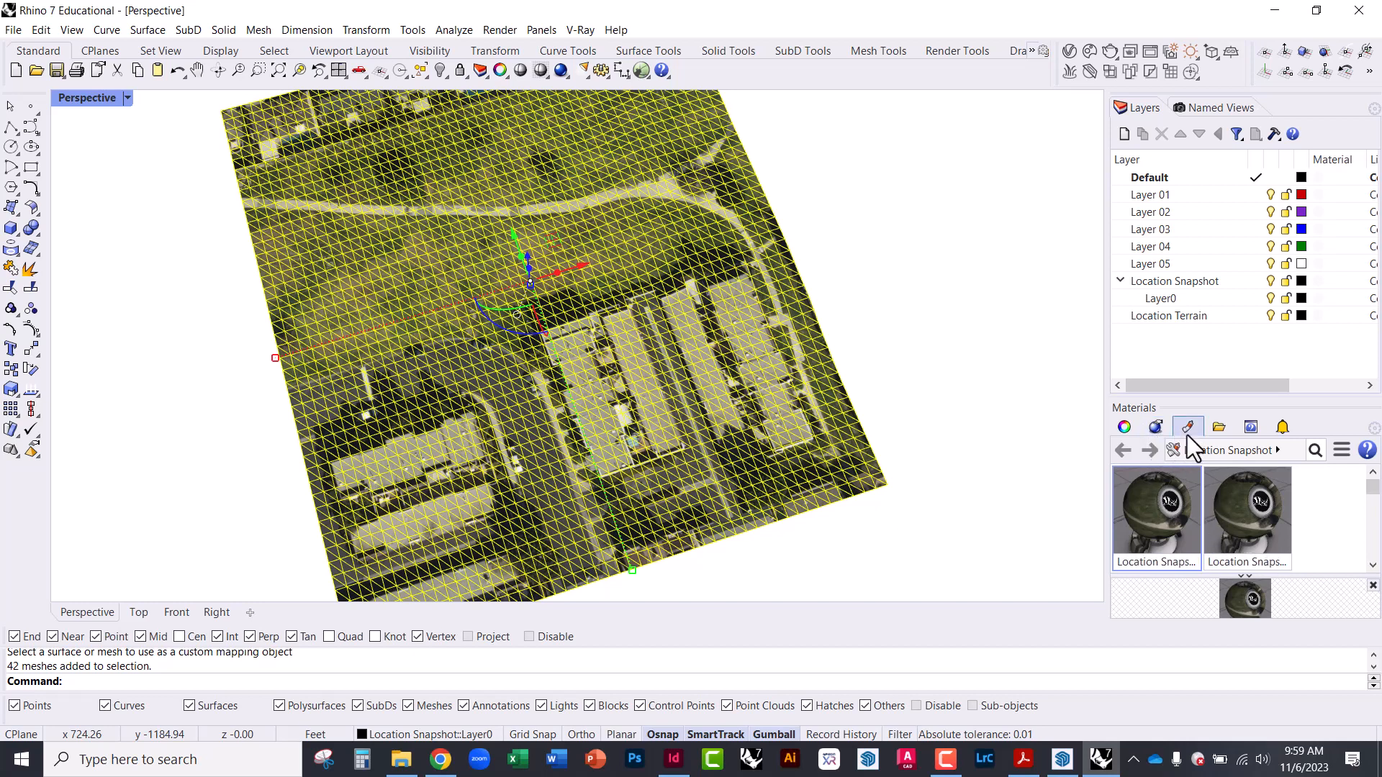
left_click(1124, 427)
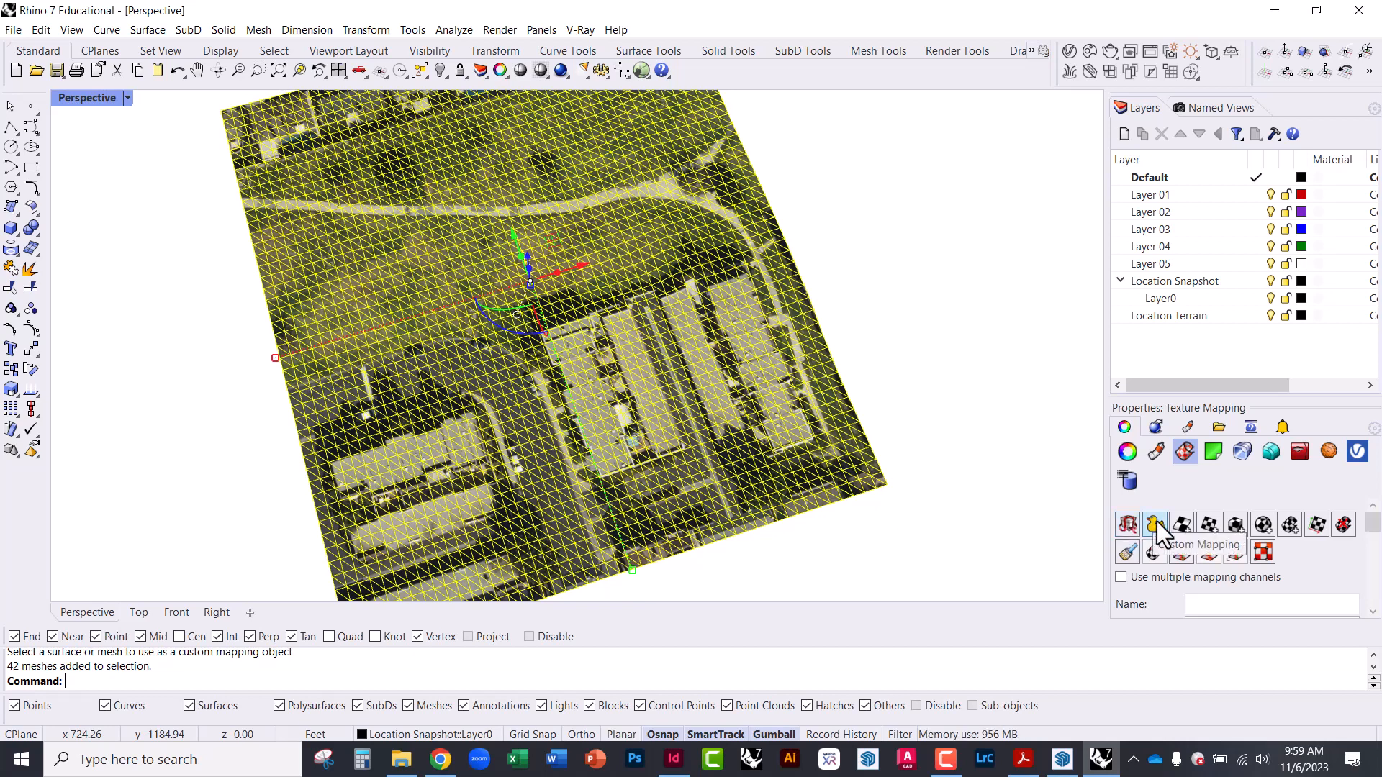
left_click(1235, 525)
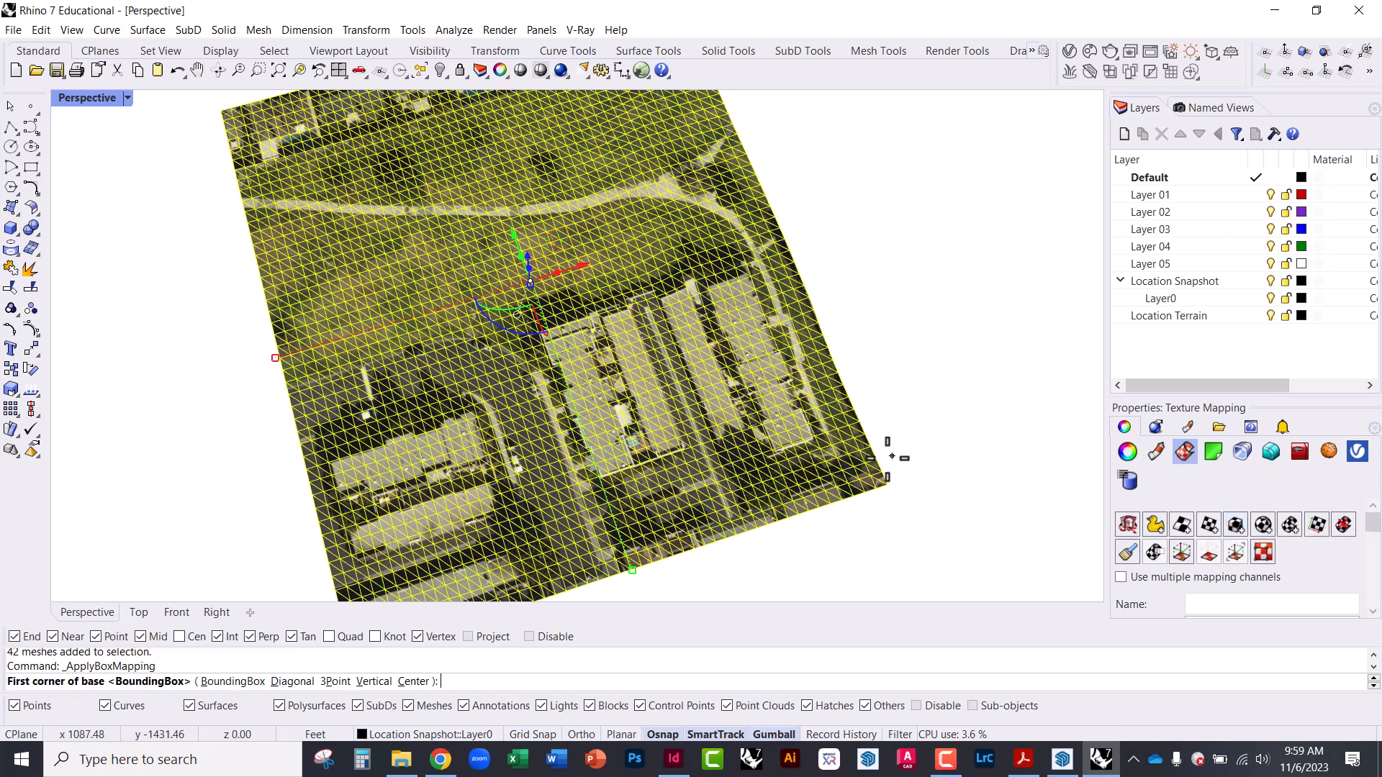
scroll(907, 482, "down", 3)
left_click(568, 577)
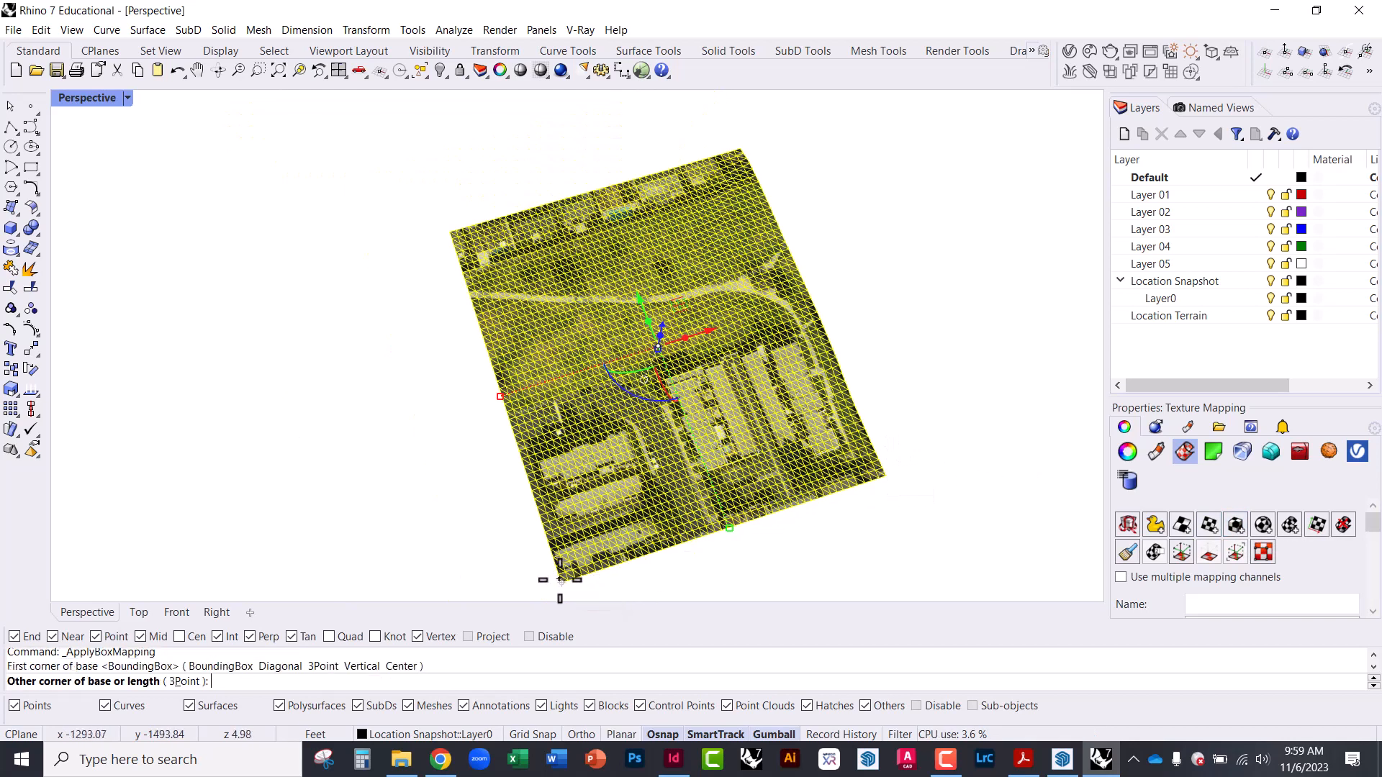
left_click(740, 148)
right_click_drag(770, 169, 724, 144)
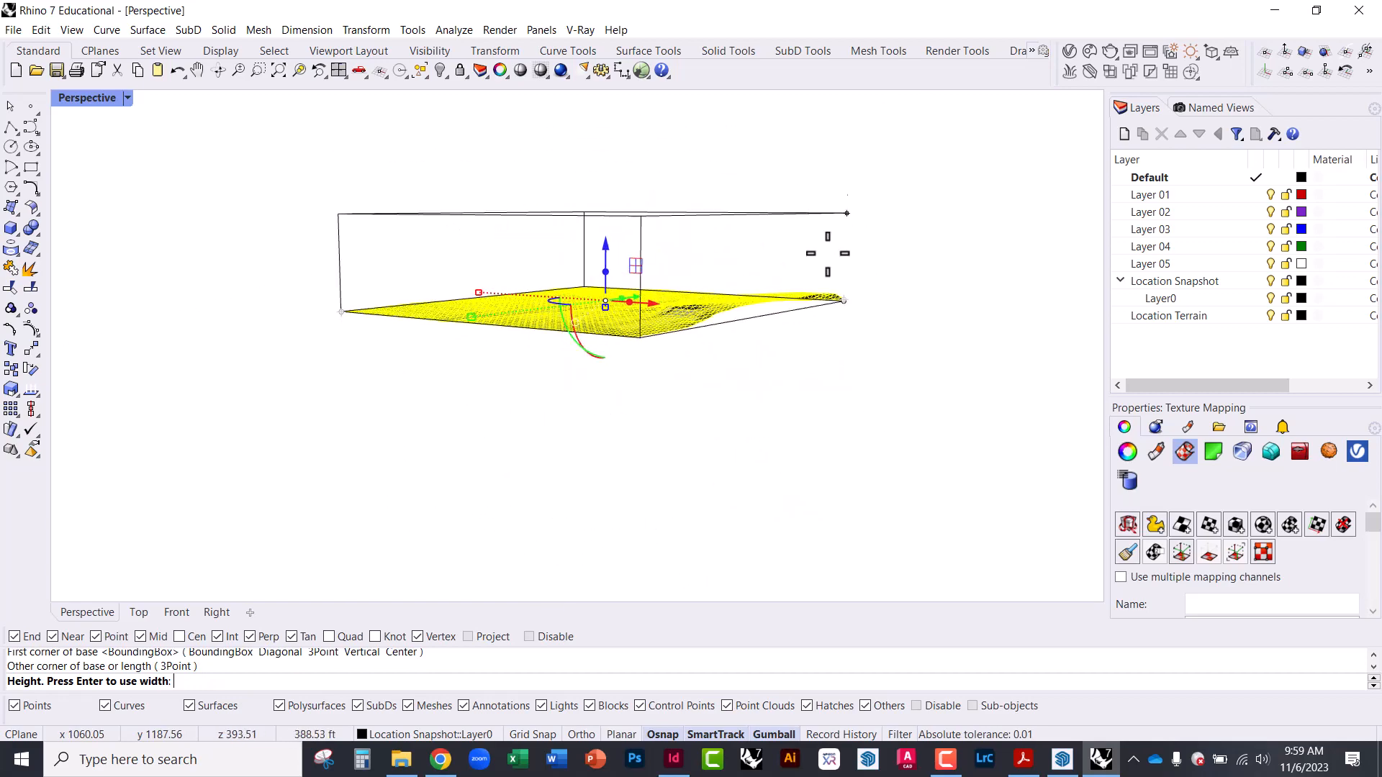
left_click(910, 348)
key("Return")
right_click_drag(840, 332, 835, 424)
left_click(840, 425)
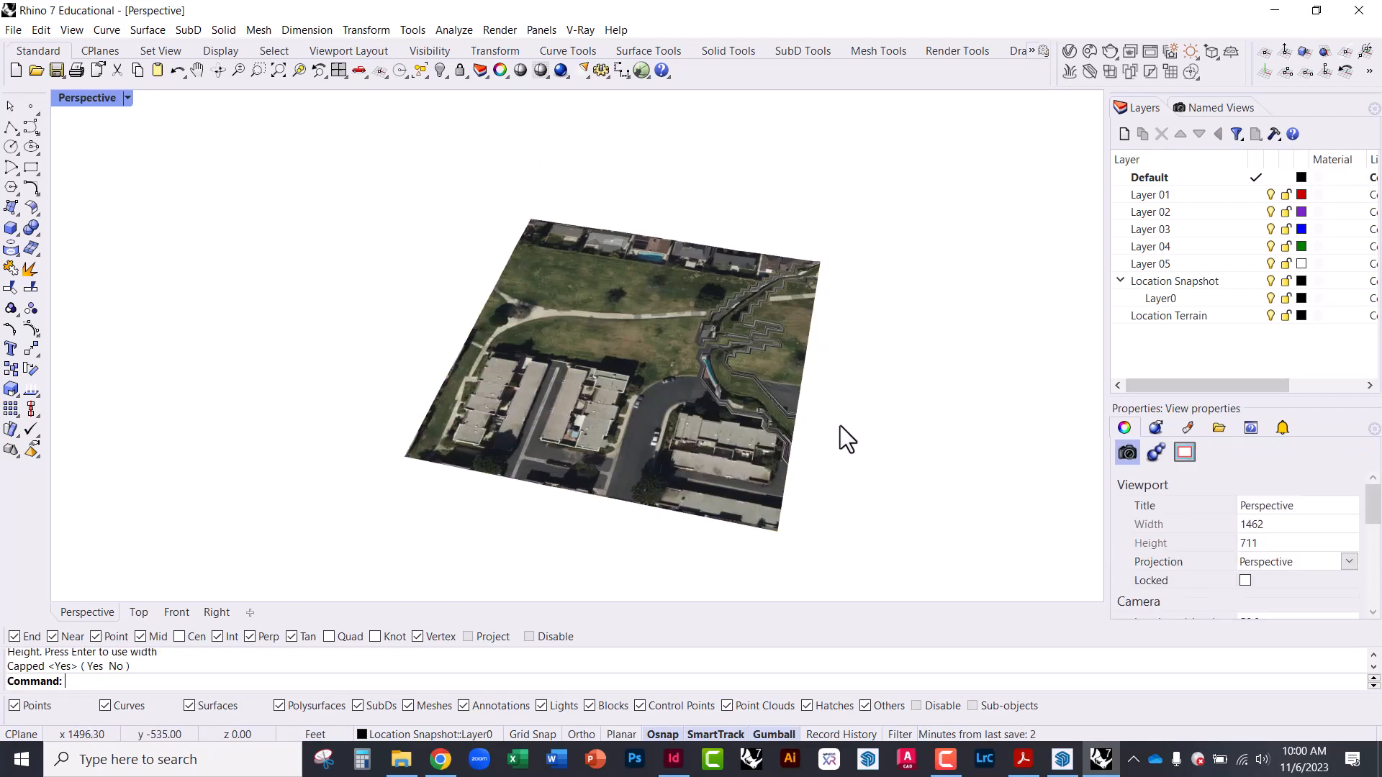
Inspect the box-mapped satellite texture up close and undo the box mapping.
scroll(725, 371, "up", 6)
scroll(727, 373, "down", 3)
key("ctrl+z")
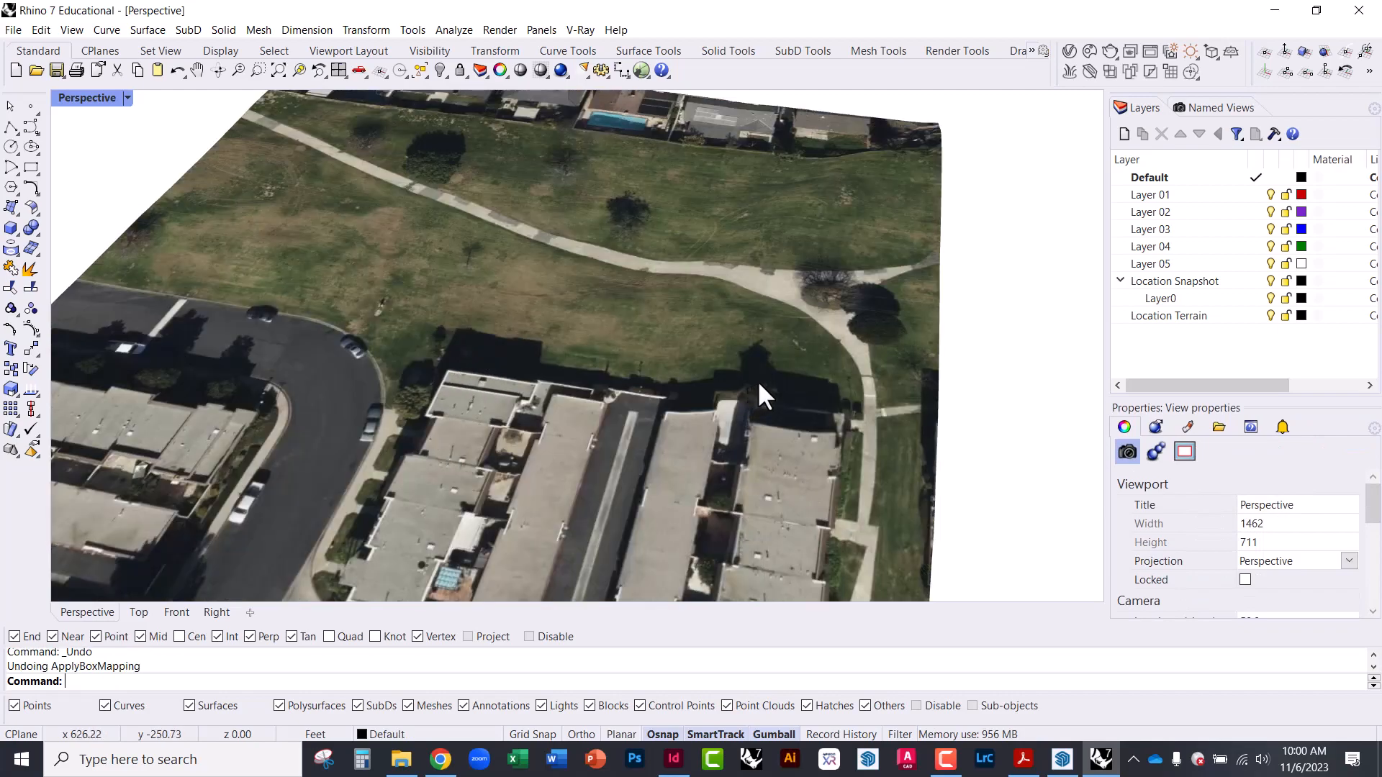
scroll(757, 380, "down", 3)
Deselect the terrain meshes and set the Perspective viewport's display mode to Shaded.
left_click(765, 374)
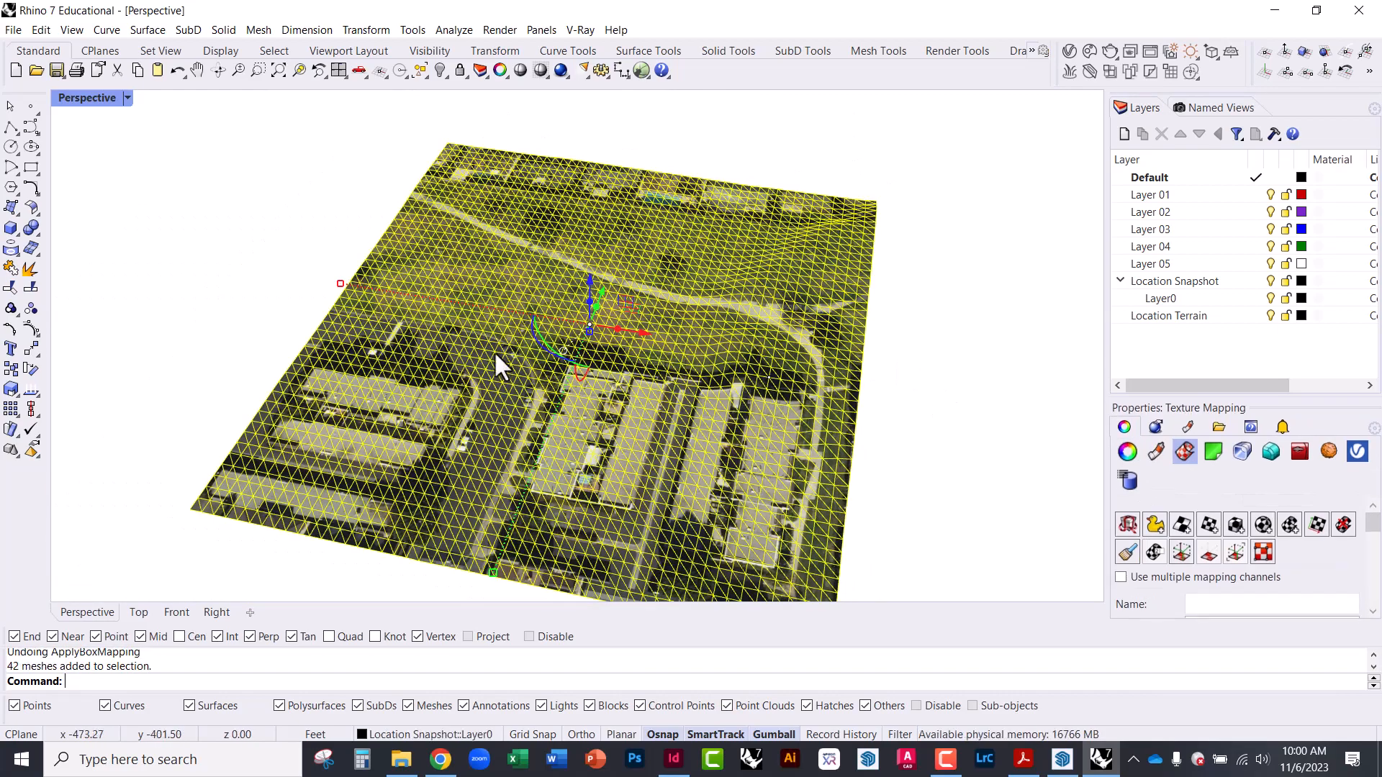
right_click_drag(493, 353, 609, 407)
left_click(852, 216)
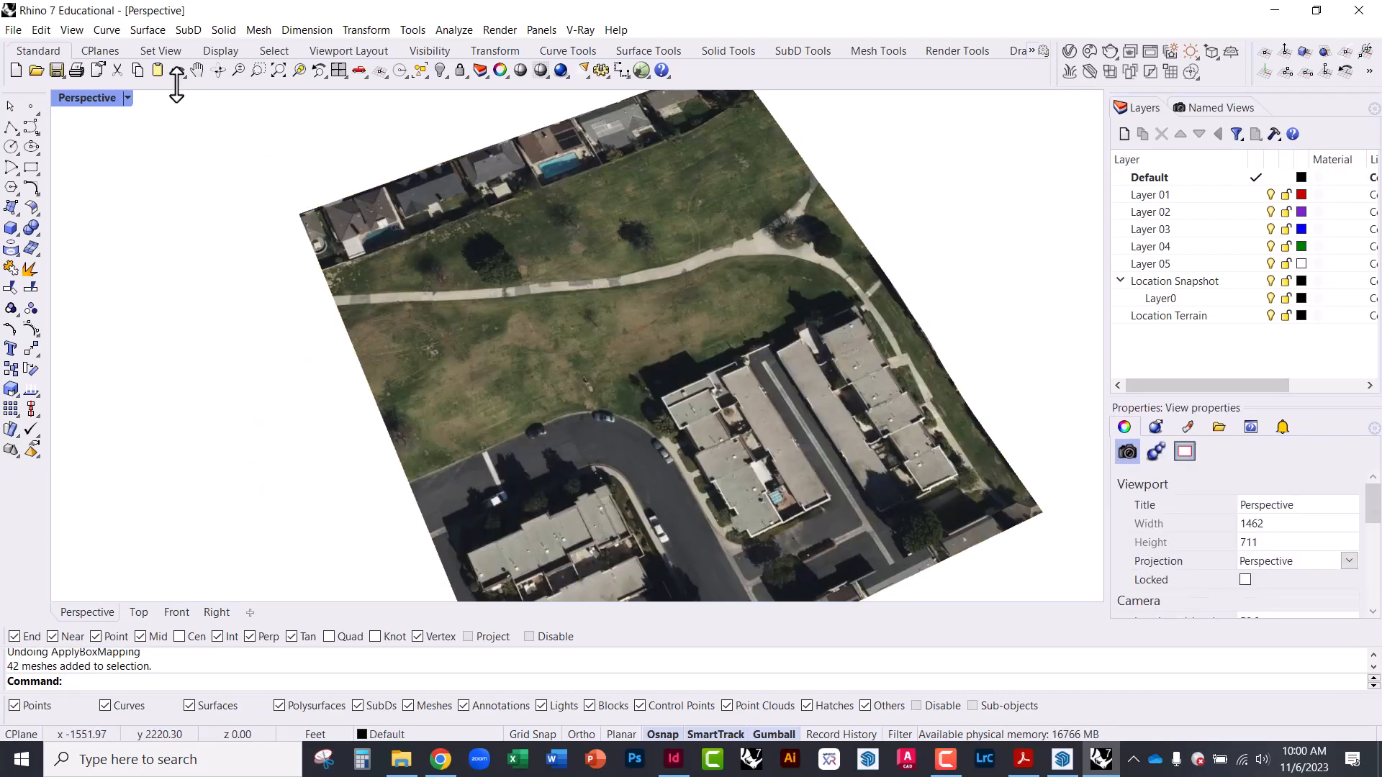
left_click(61, 101)
left_click(88, 177)
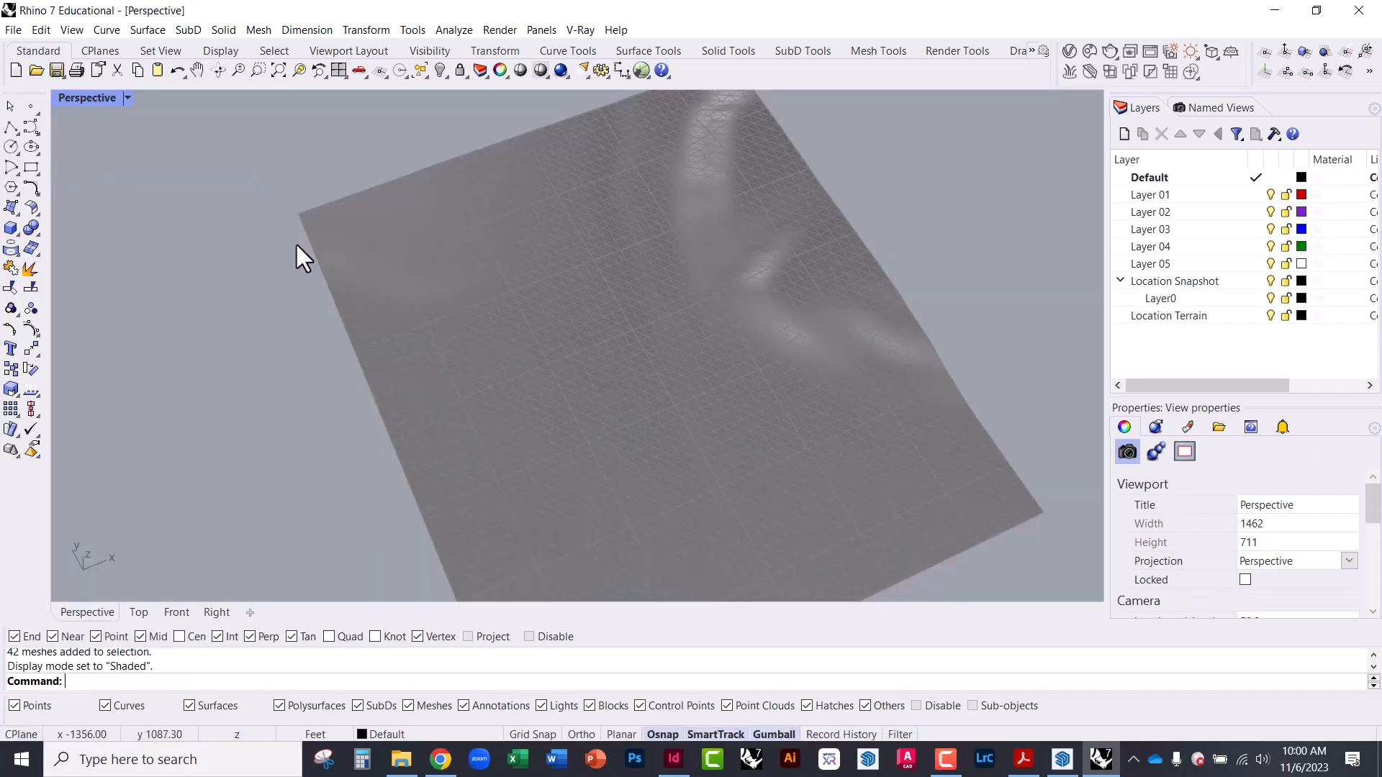
Examine the shaded terrain's relief from low angles and make Layer 01 the current layer.
right_click_drag(298, 246, 647, 253)
scroll(729, 274, "up", 3)
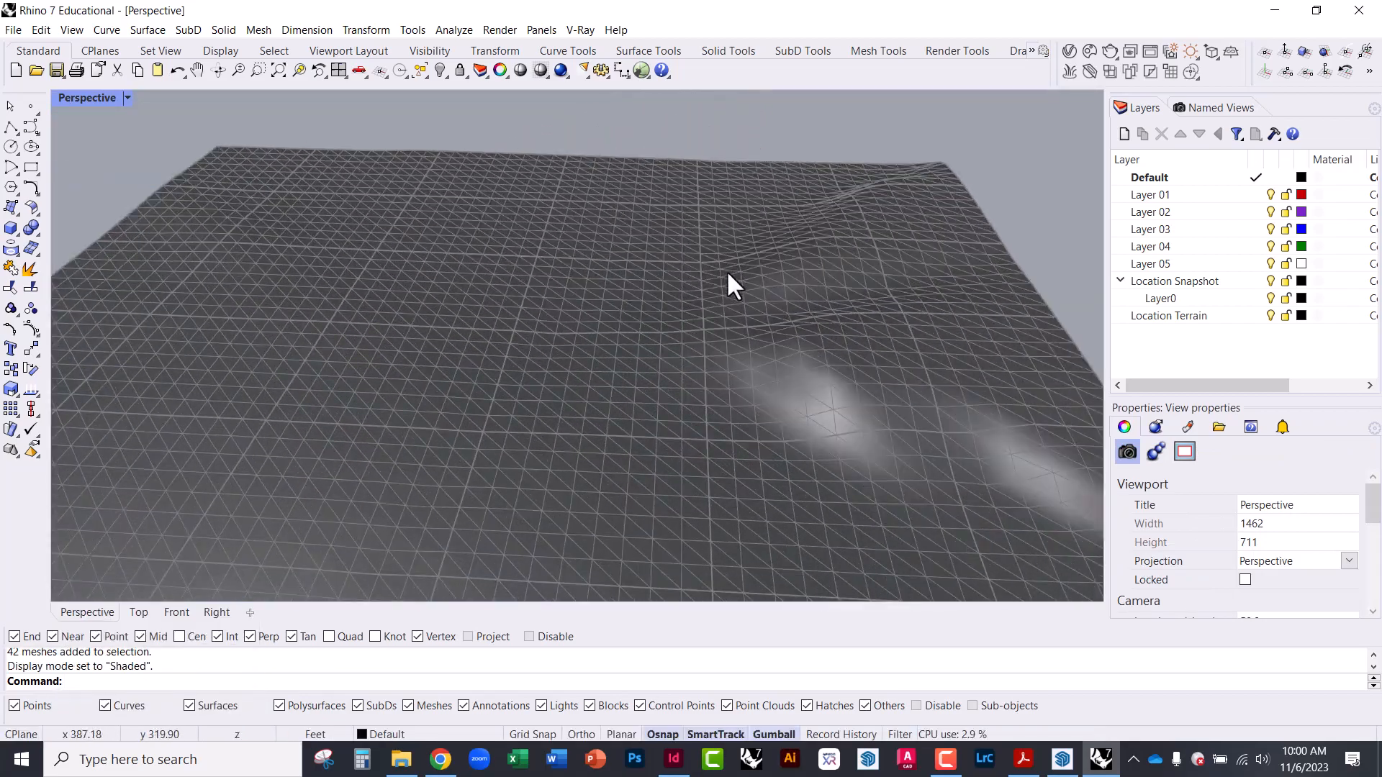
right_click_drag(727, 270, 756, 193)
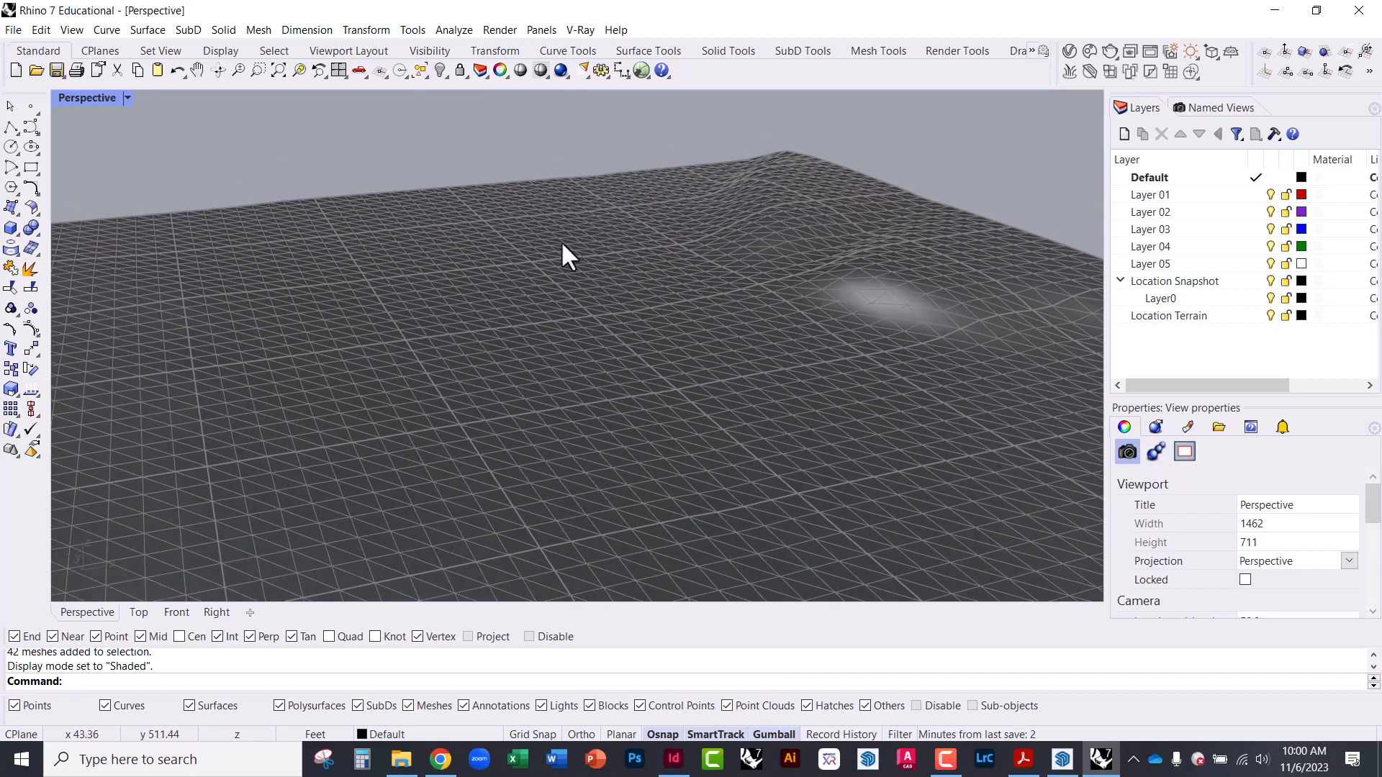
right_click_drag(562, 244, 900, 268)
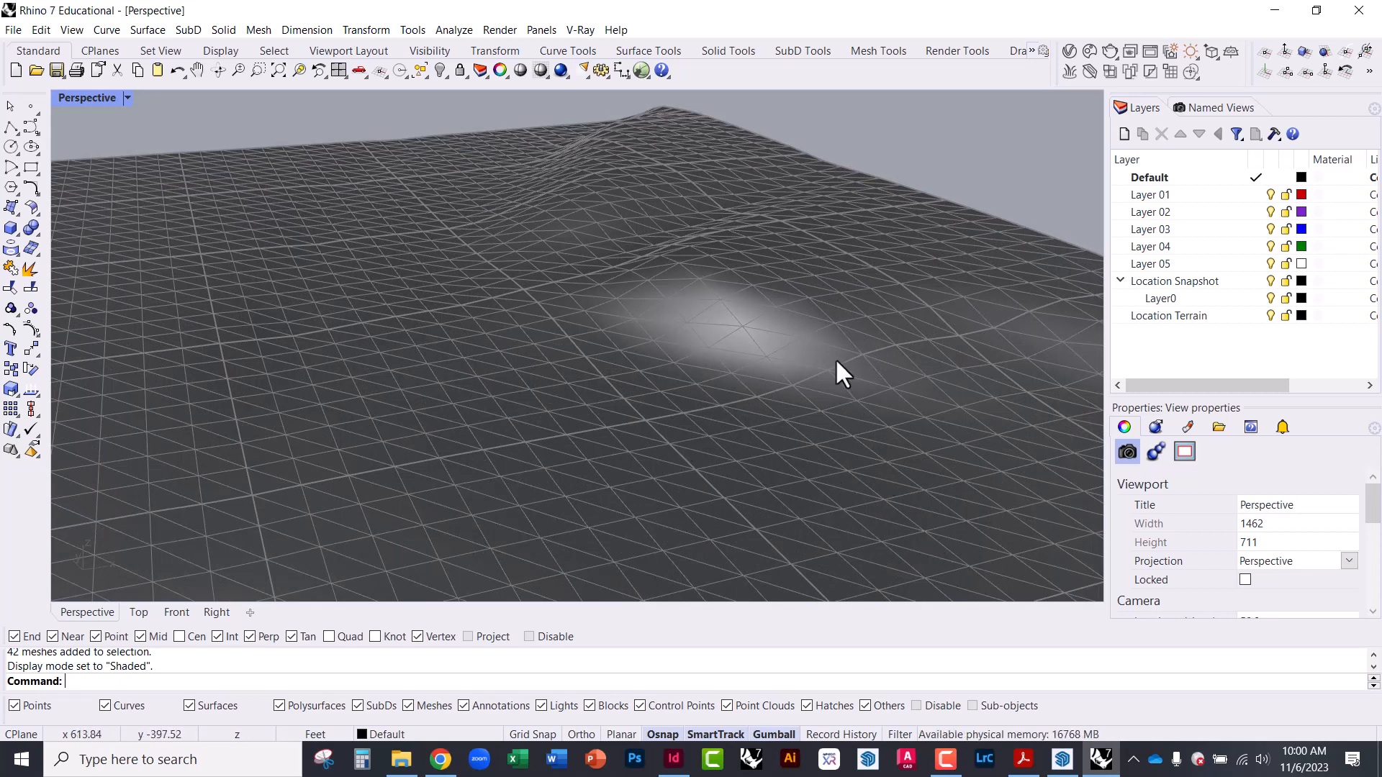
right_click_drag(745, 314, 805, 374)
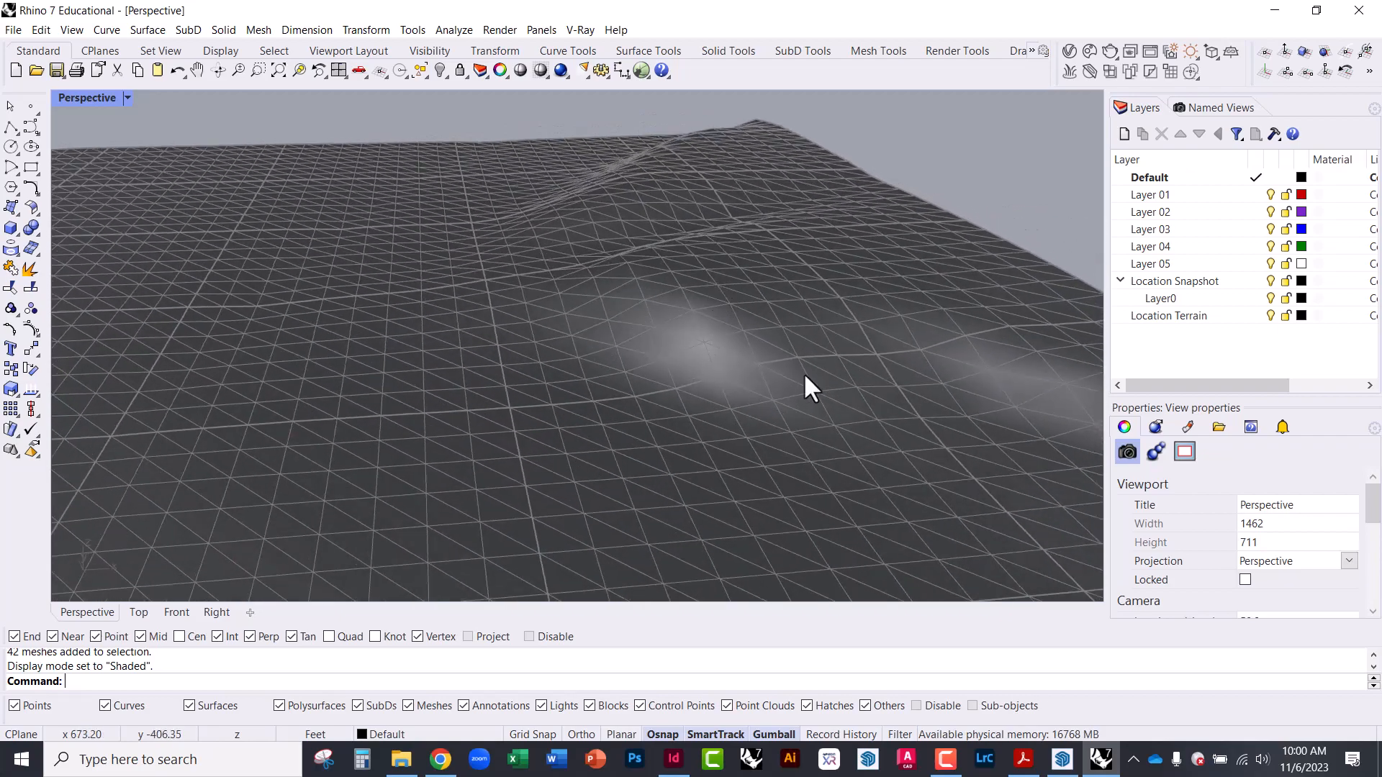
right_click_drag(697, 337, 1000, 285)
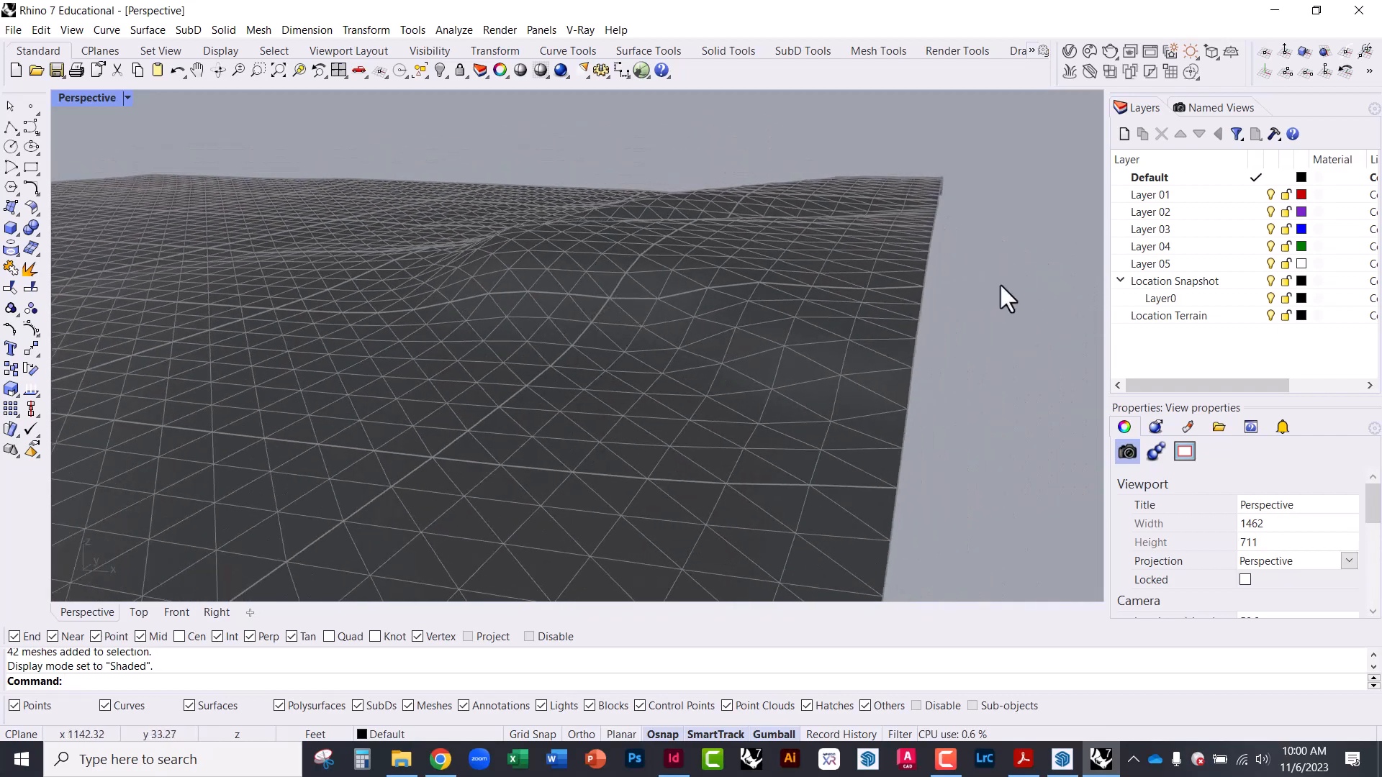
left_click(1254, 195)
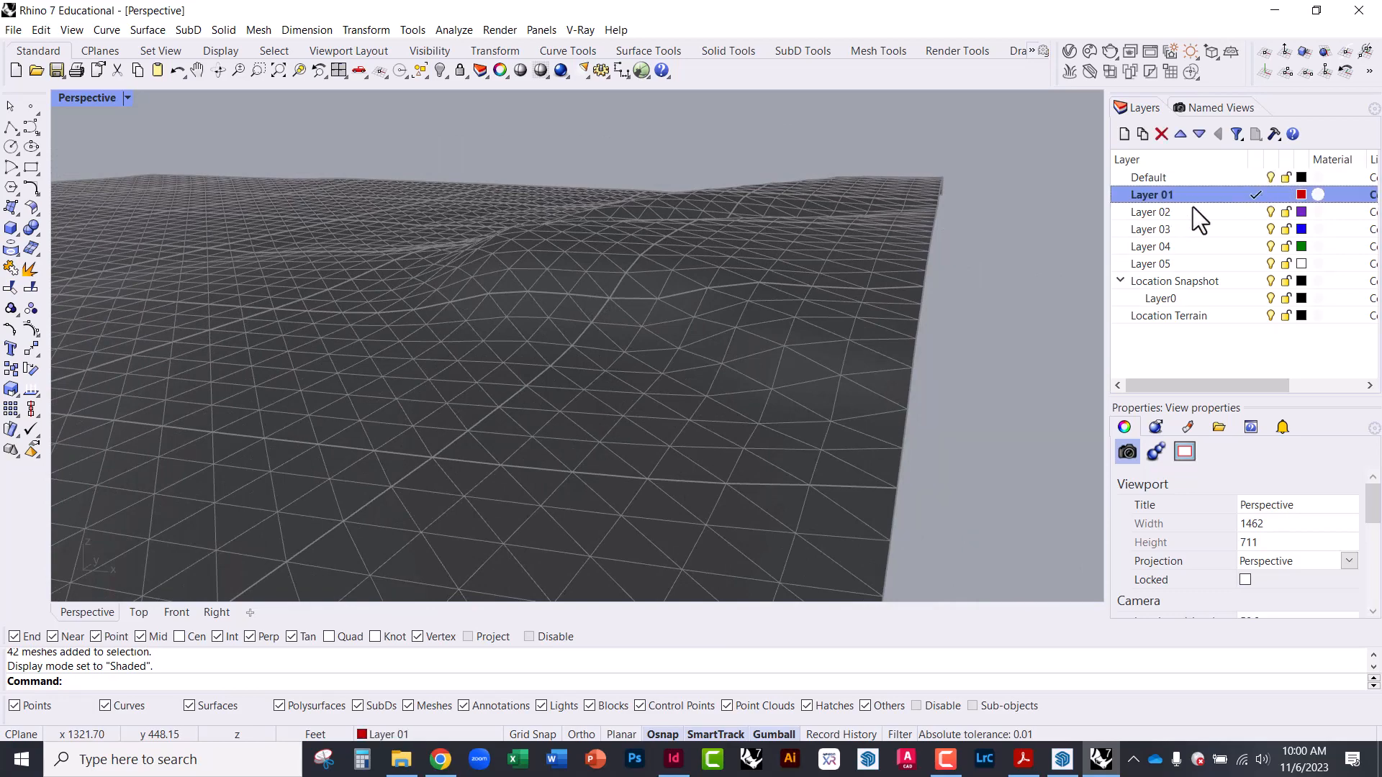
right_click_drag(987, 225, 824, 330)
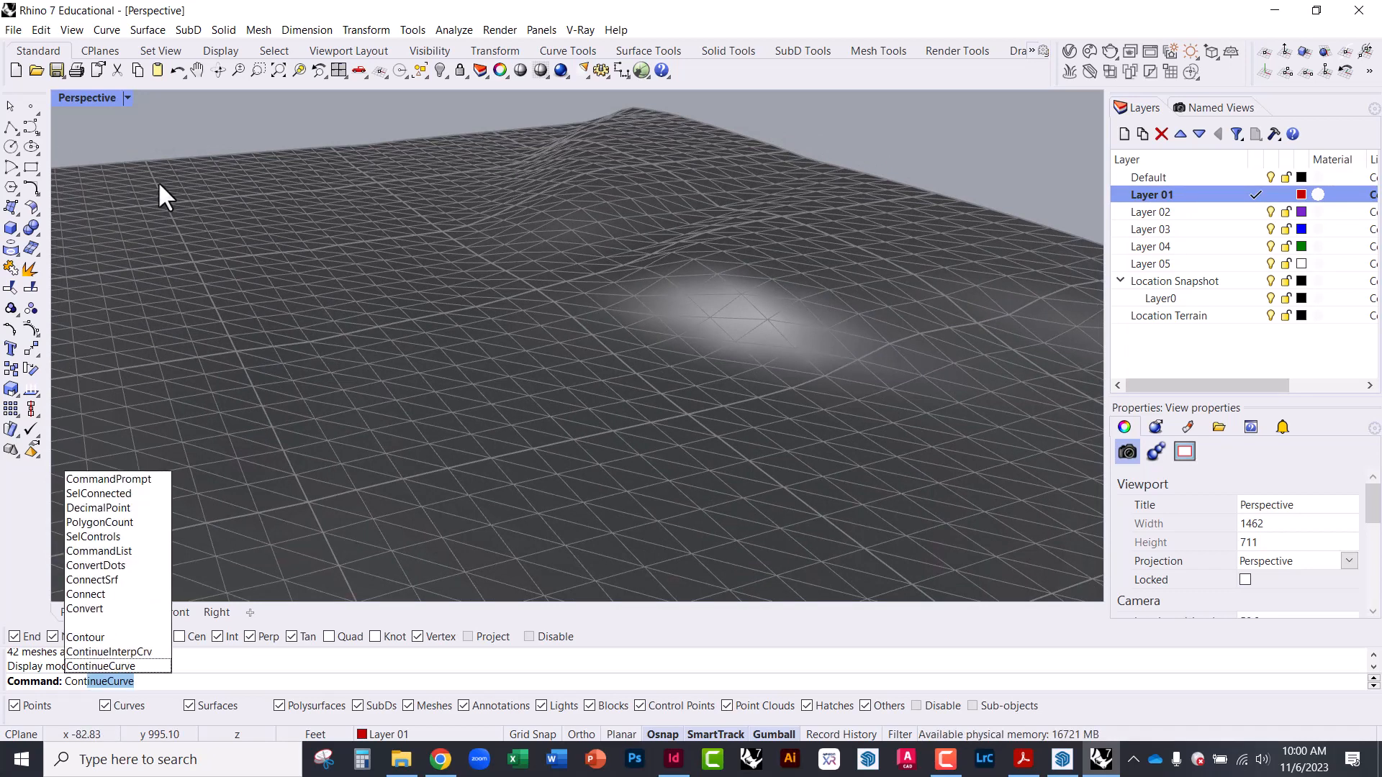
Run Contour on the terrain meshes with output on the current layer, and set the contour plane base point to 0.
type("our")
key("Return")
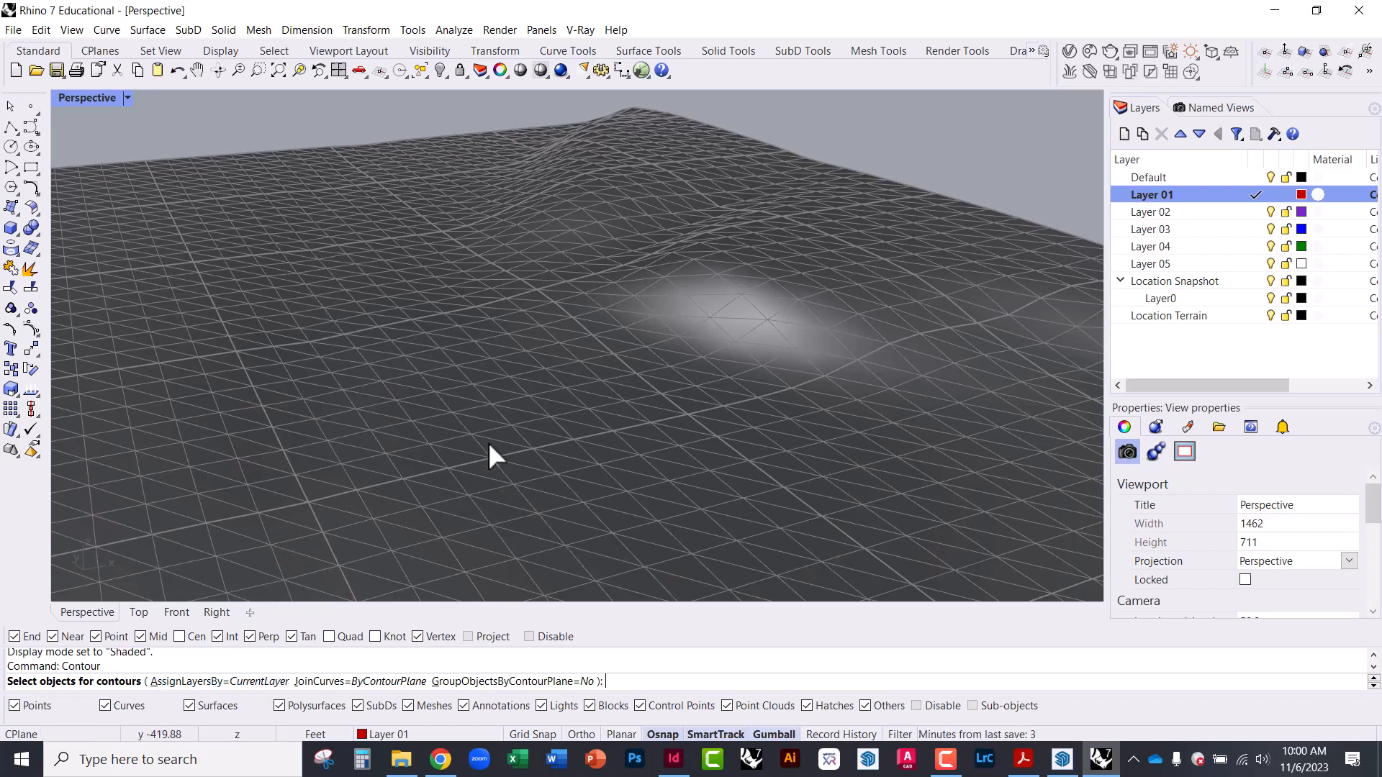
left_click(606, 312)
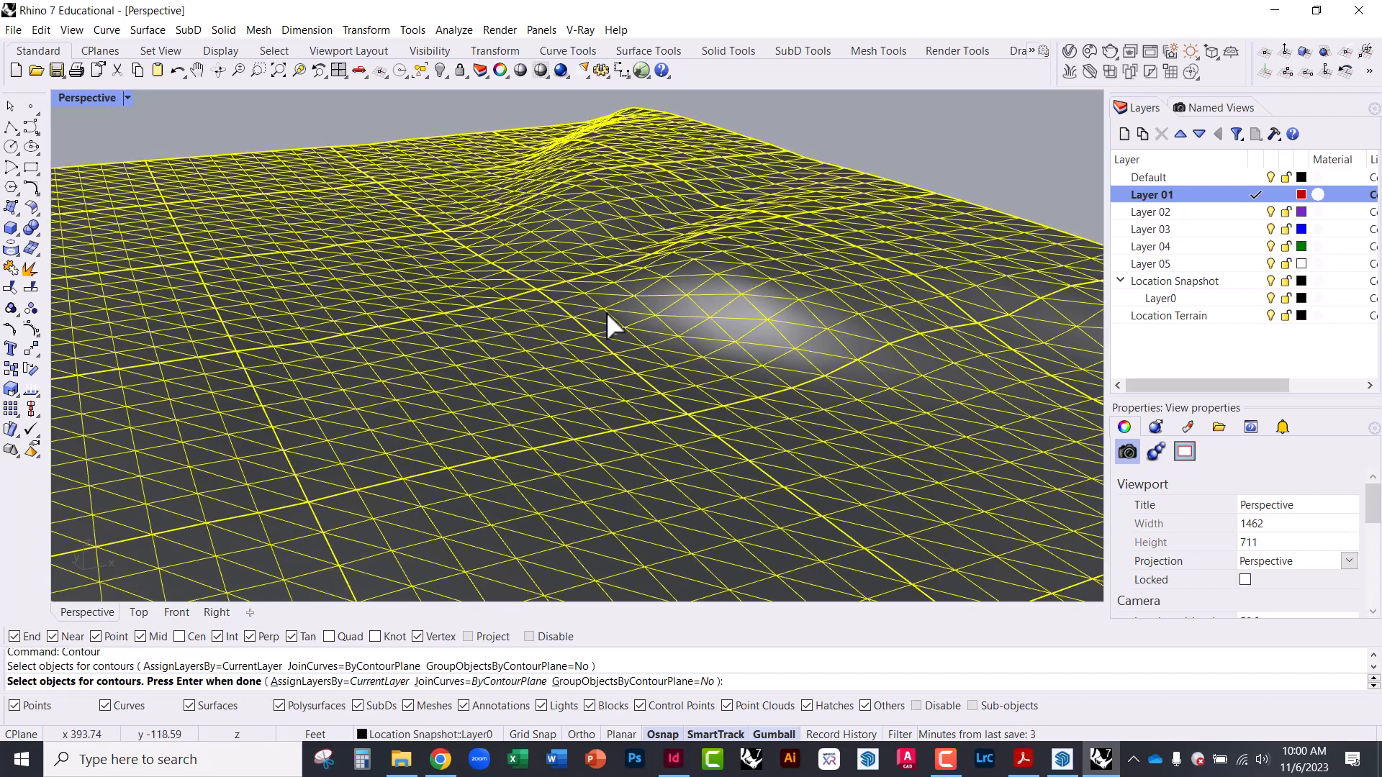
key("Return")
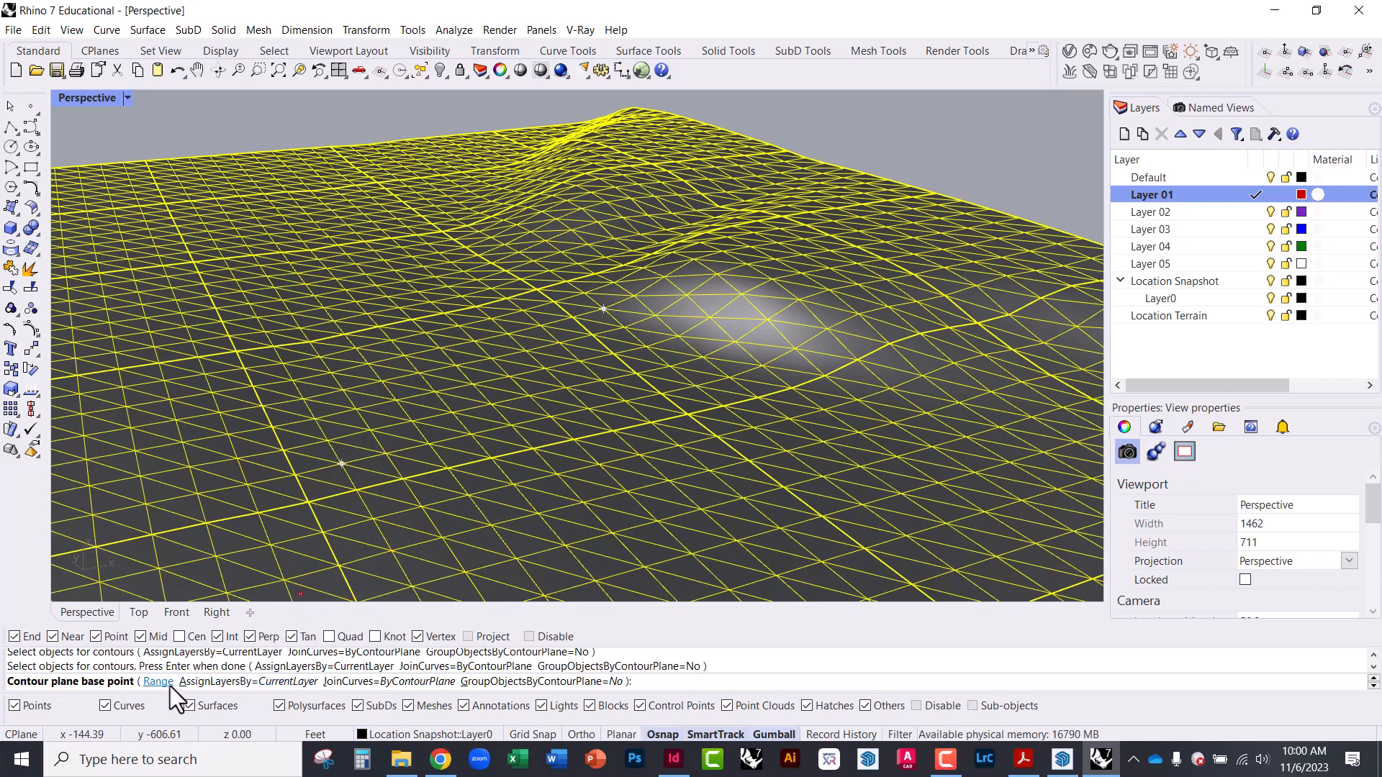
scroll(256, 494, "down", 6)
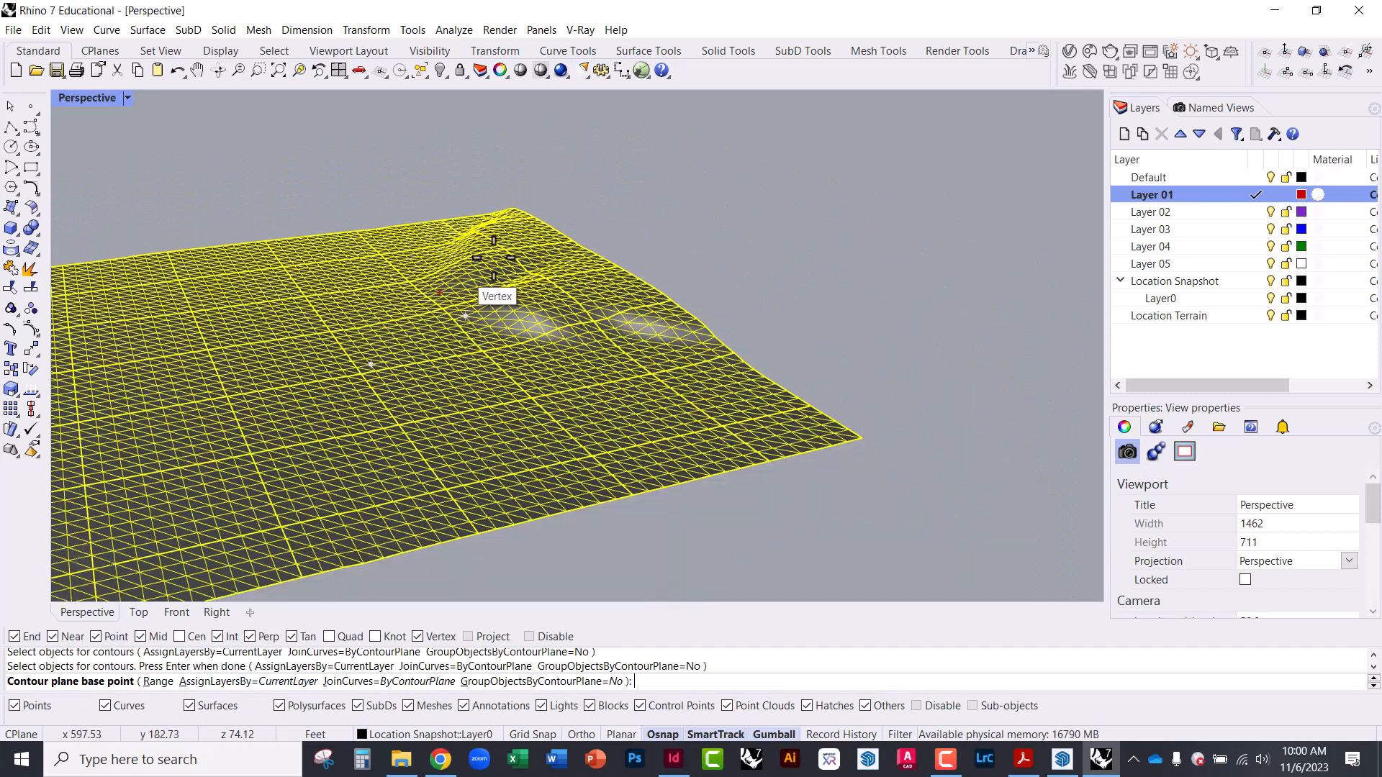
right_click_drag(202, 480, 226, 407)
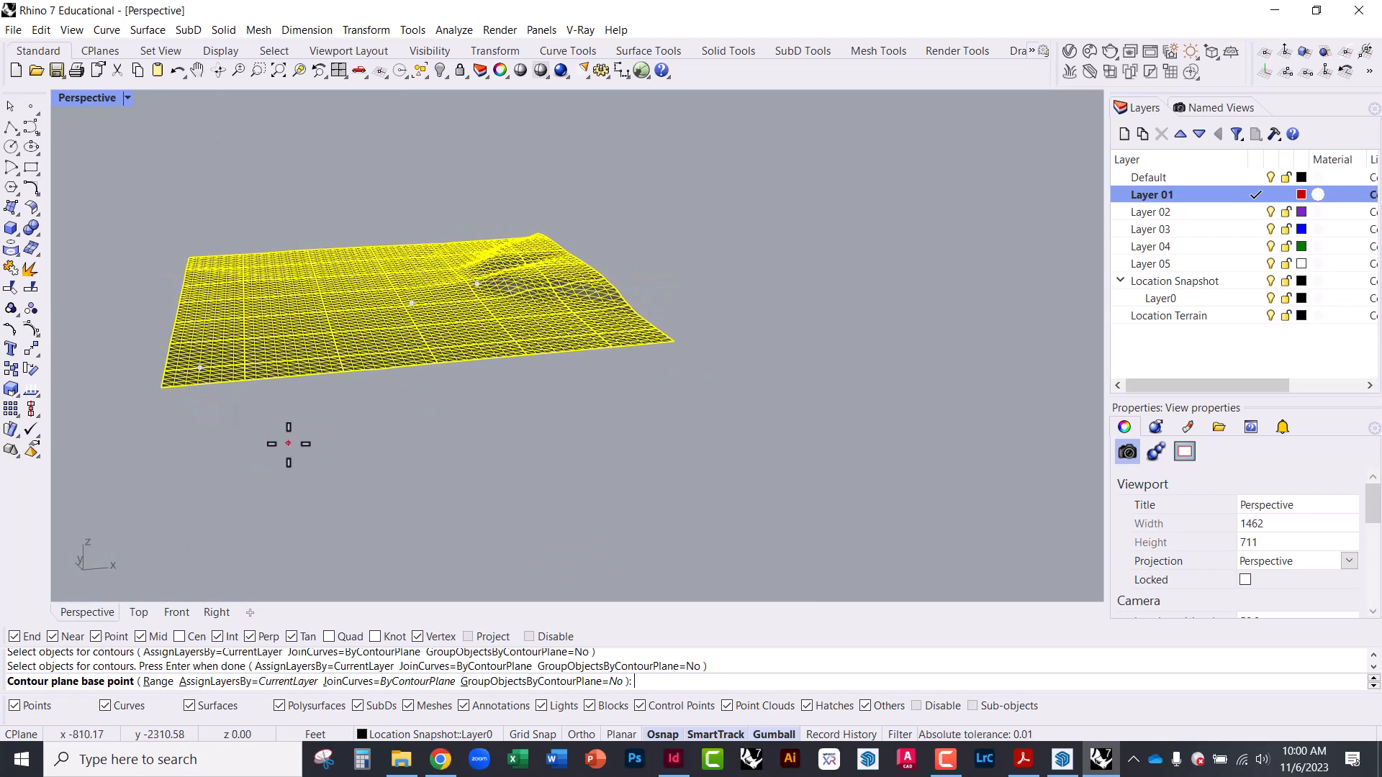
key("Return")
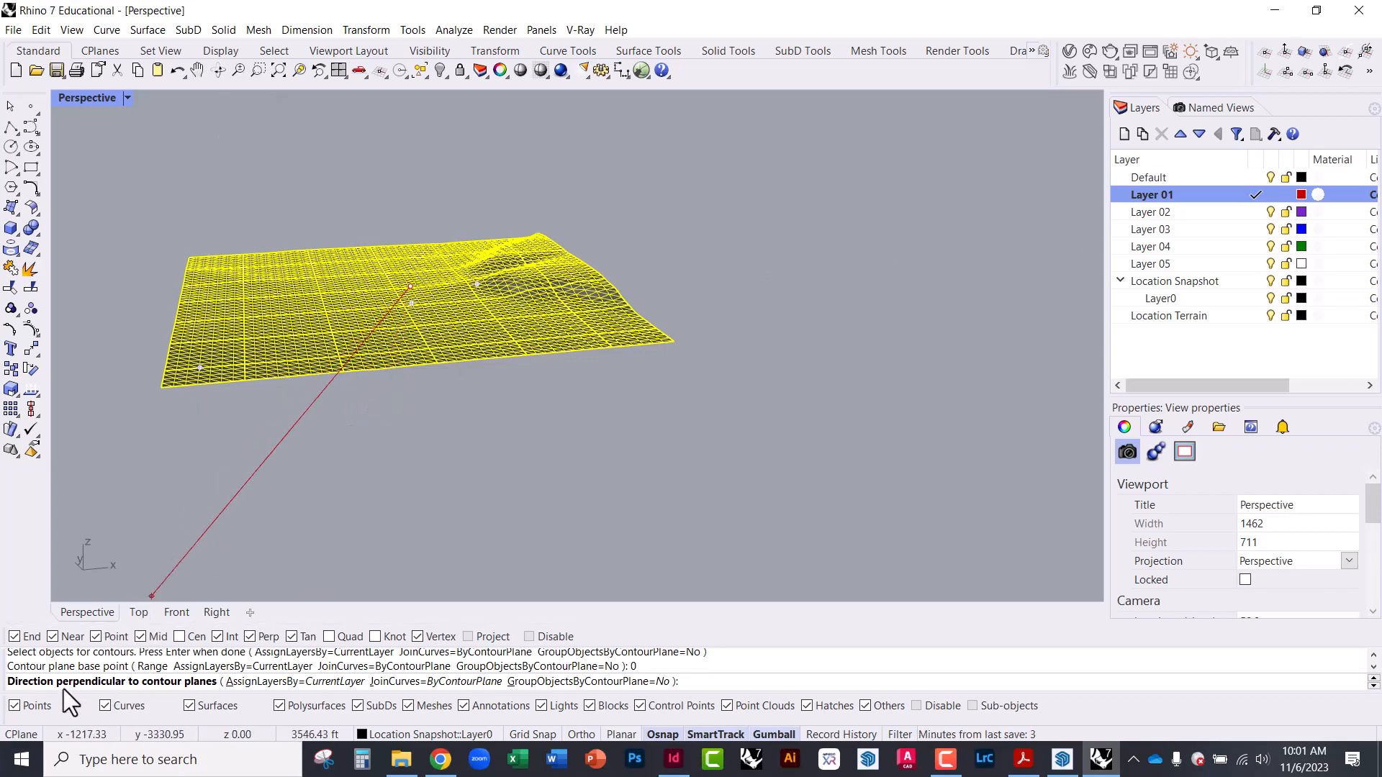
Set the direction perpendicular to the contour planes straight up from the base point in the Front view of the four-view layout.
scroll(395, 315, "up", 3)
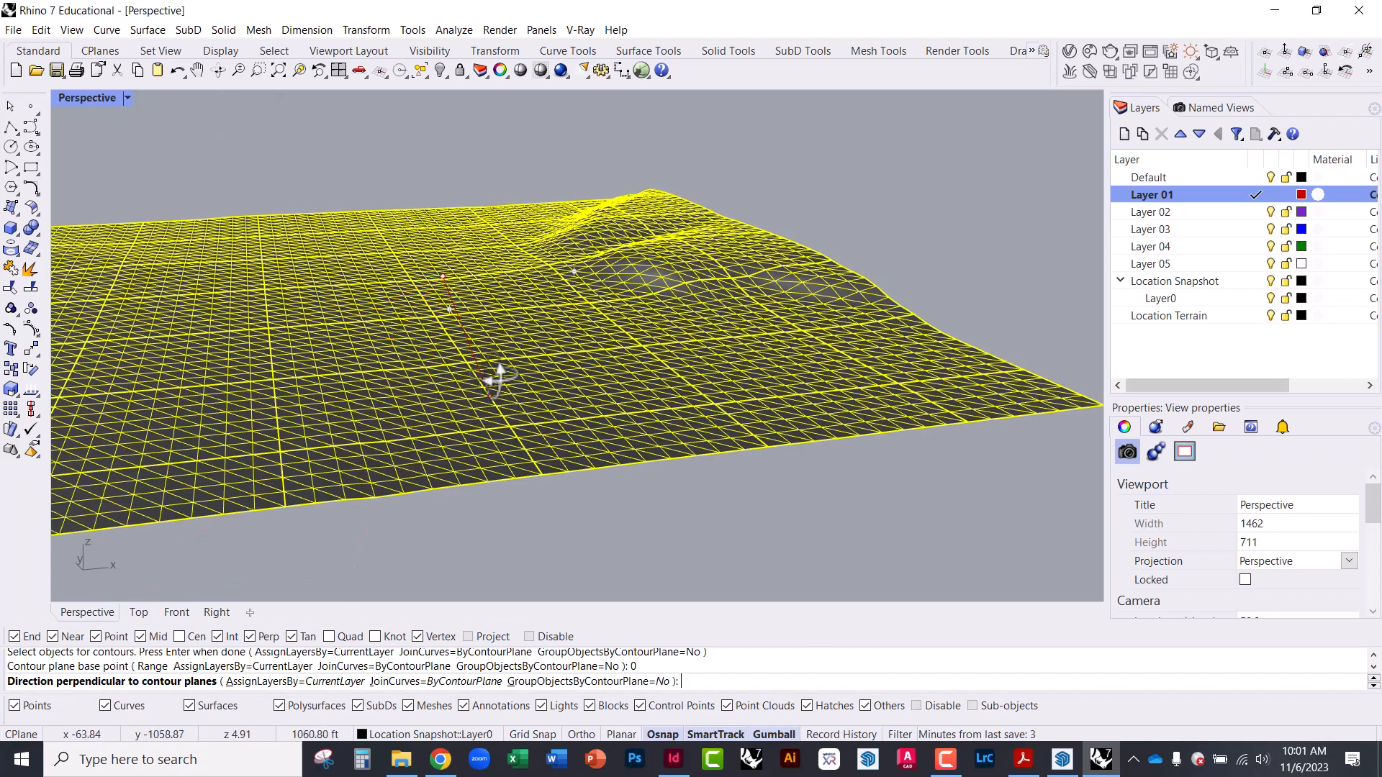
right_click_drag(499, 376, 466, 367)
mouse_move(484, 392)
right_mouse_down()
mouse_move(478, 364)
mouse_move(502, 401)
right_mouse_up()
double_click(85, 97)
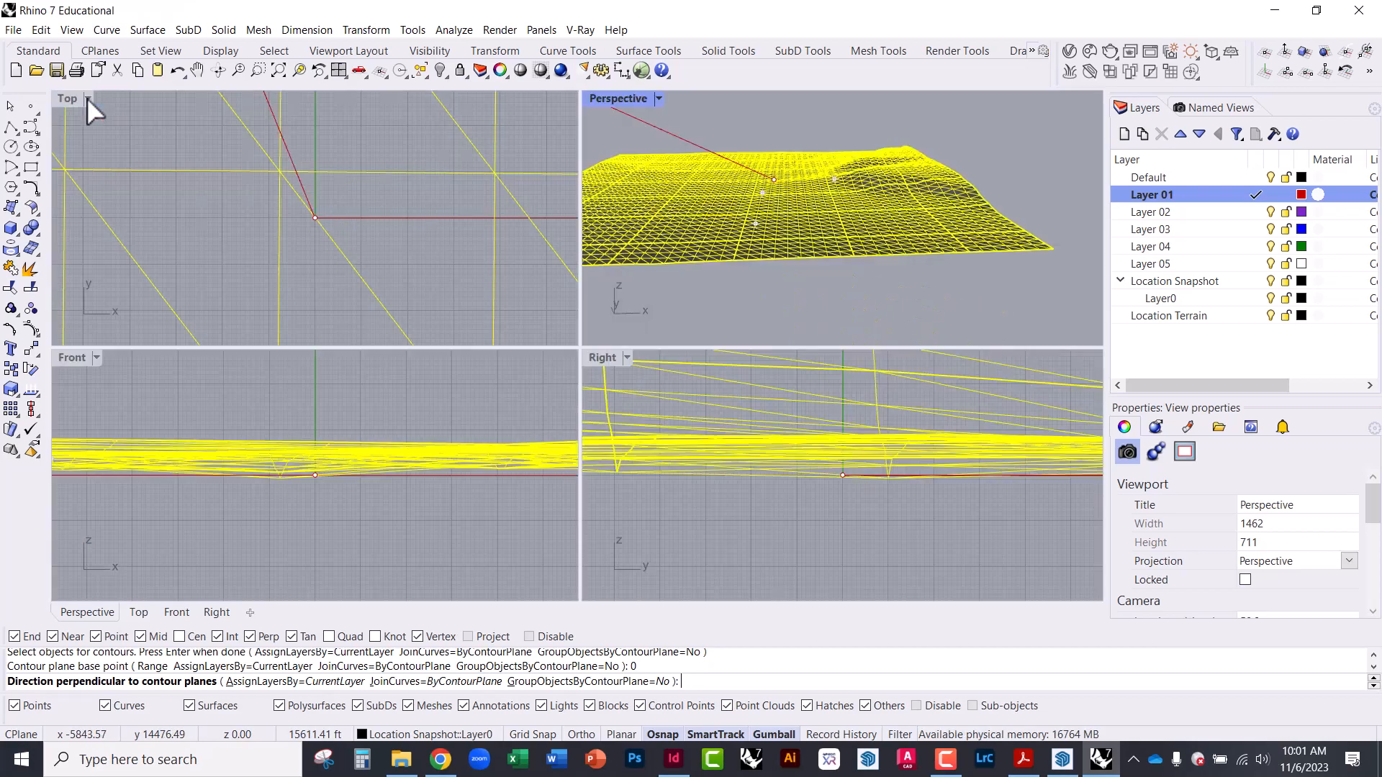
scroll(393, 533, "down", 6)
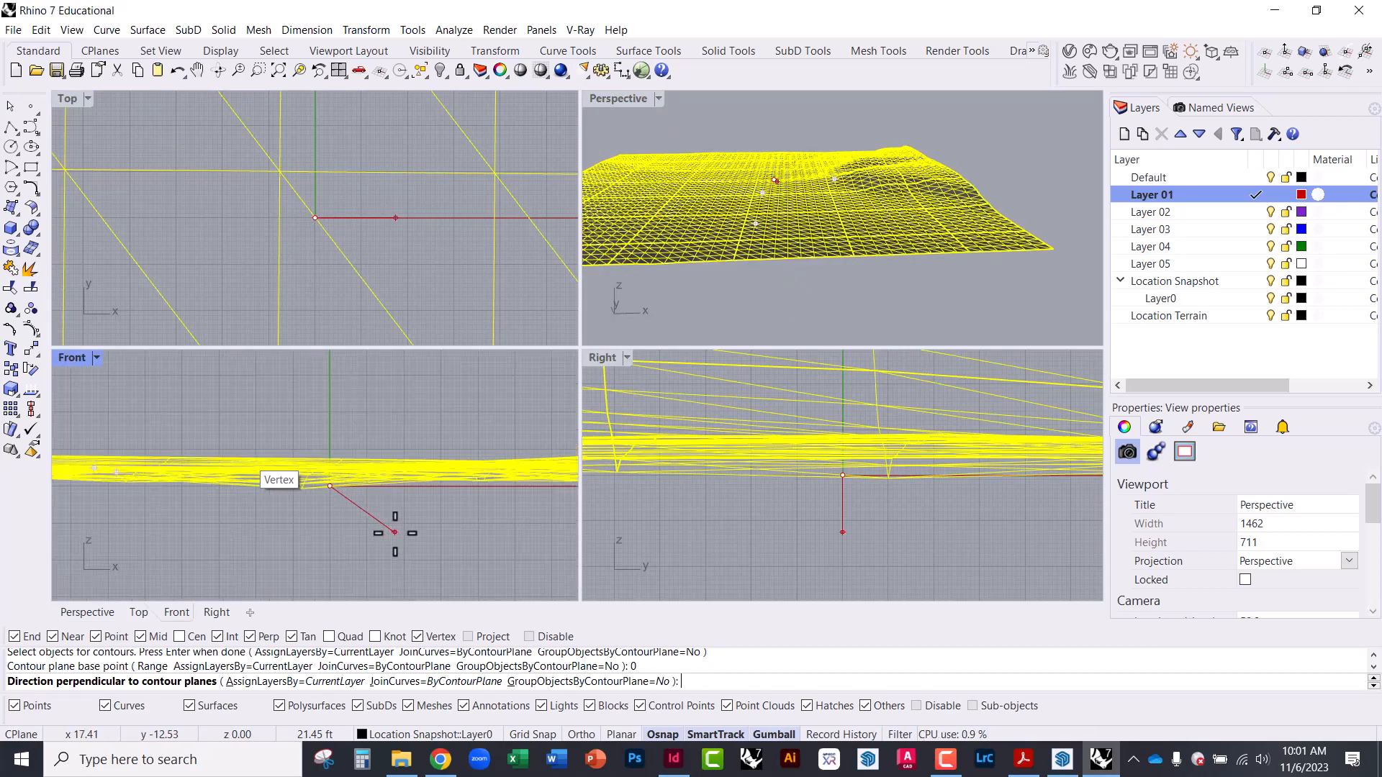
key("shift")
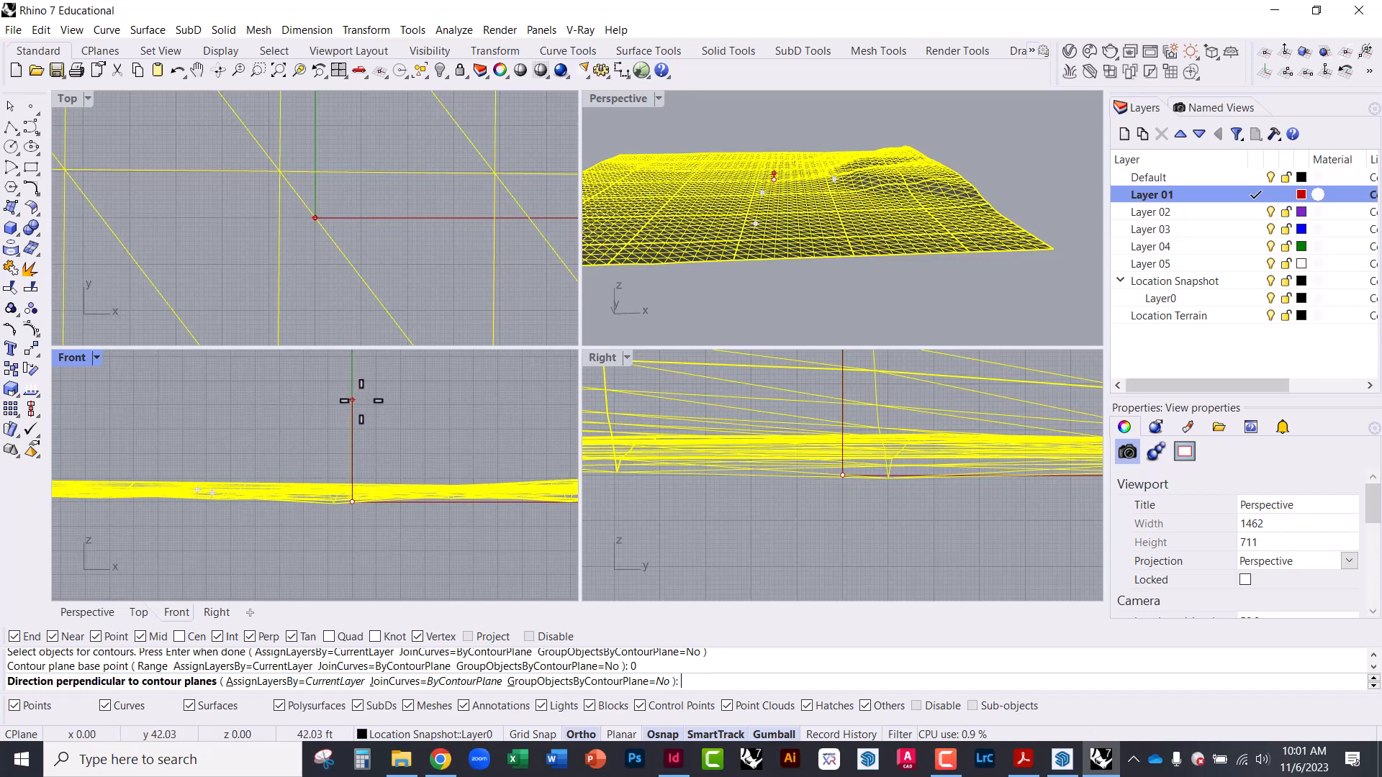
left_click(363, 402, "shift")
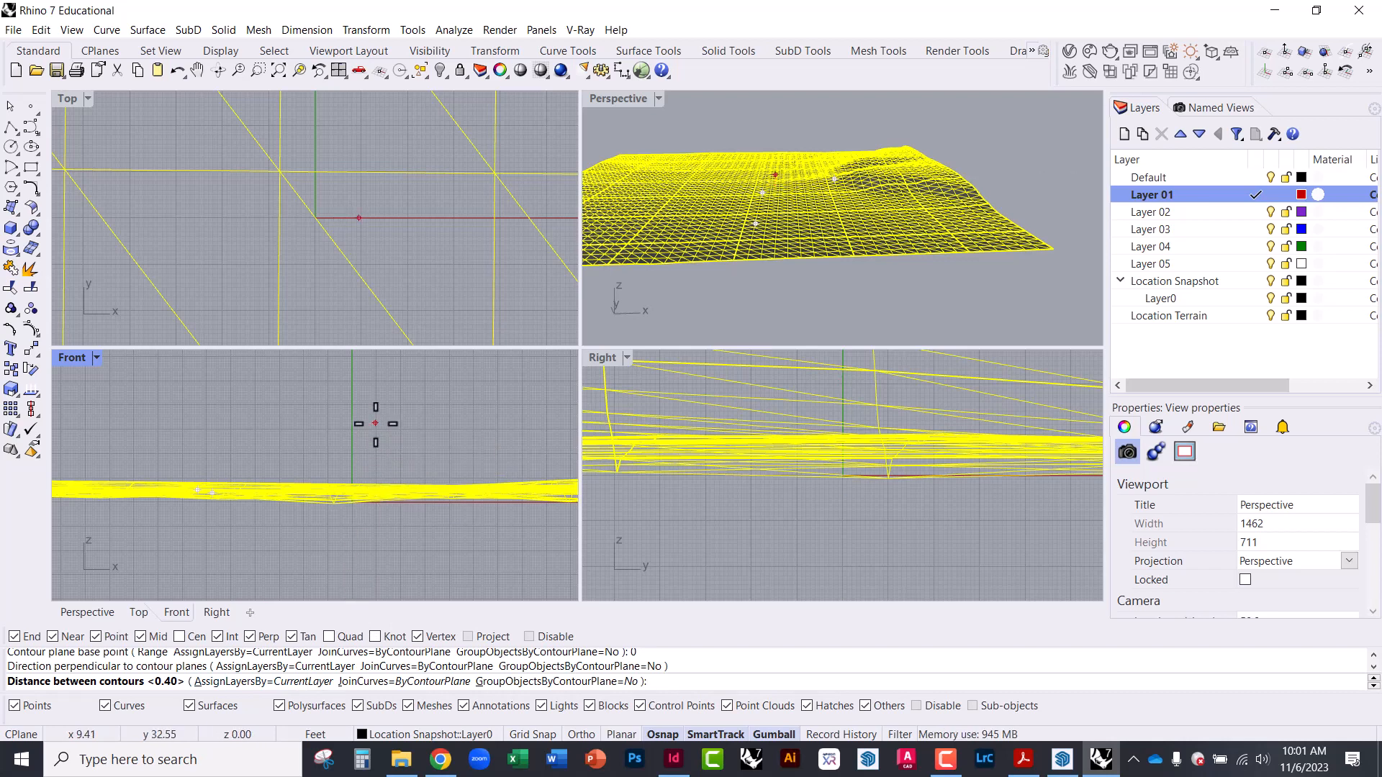
Generate the contours with a spacing of 1 between them, maximize the Perspective view and inspect the curves against the shaded terrain.
type("1")
key("Return")
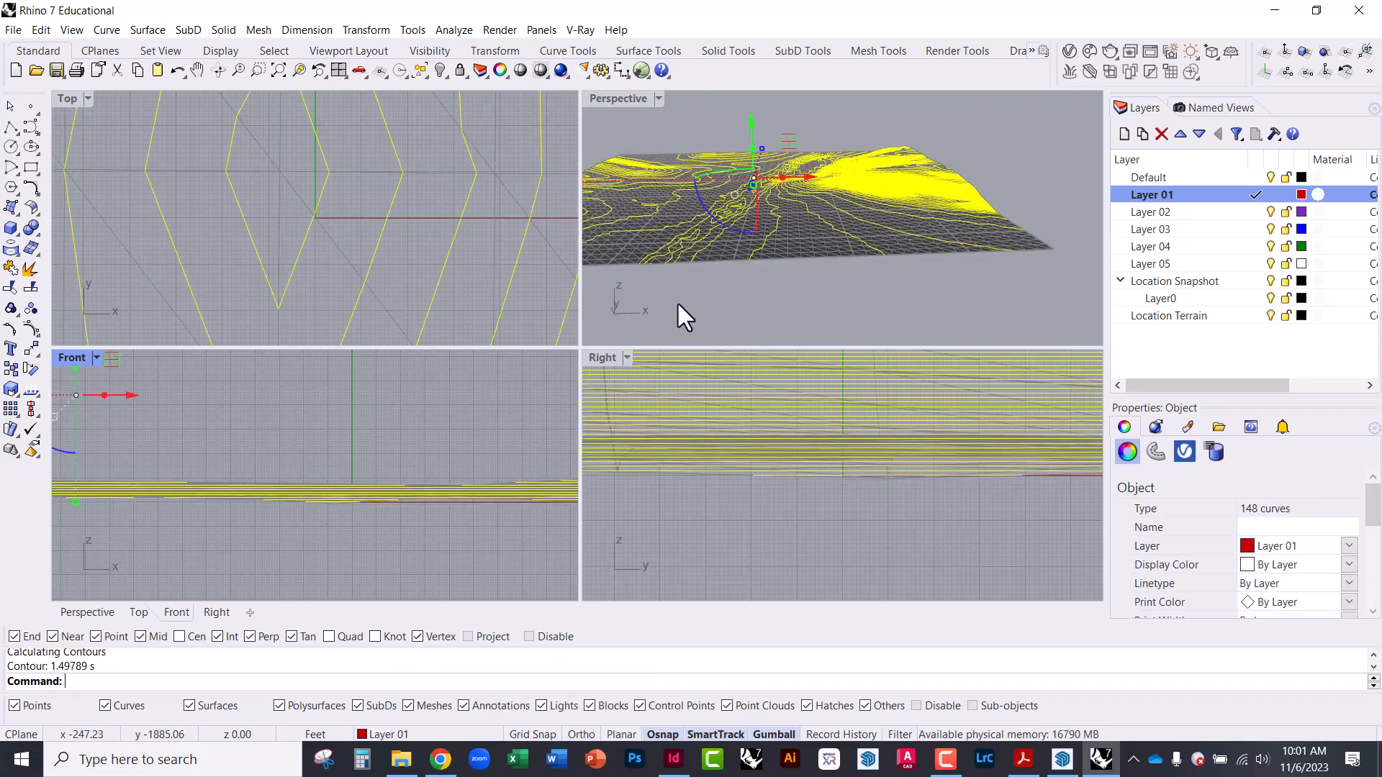
double_click(619, 98)
left_click(606, 135)
scroll(451, 250, "up", 5)
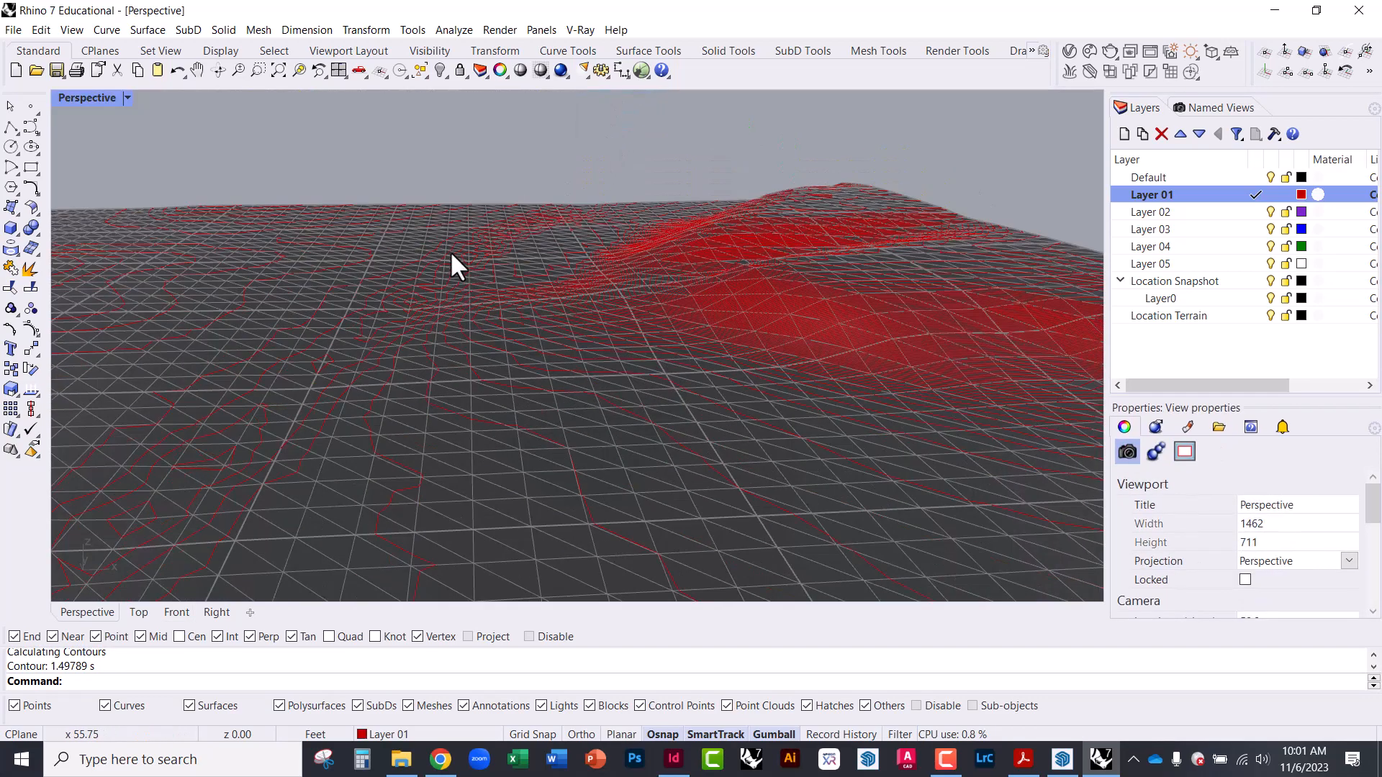
right_click_drag(478, 295, 688, 434)
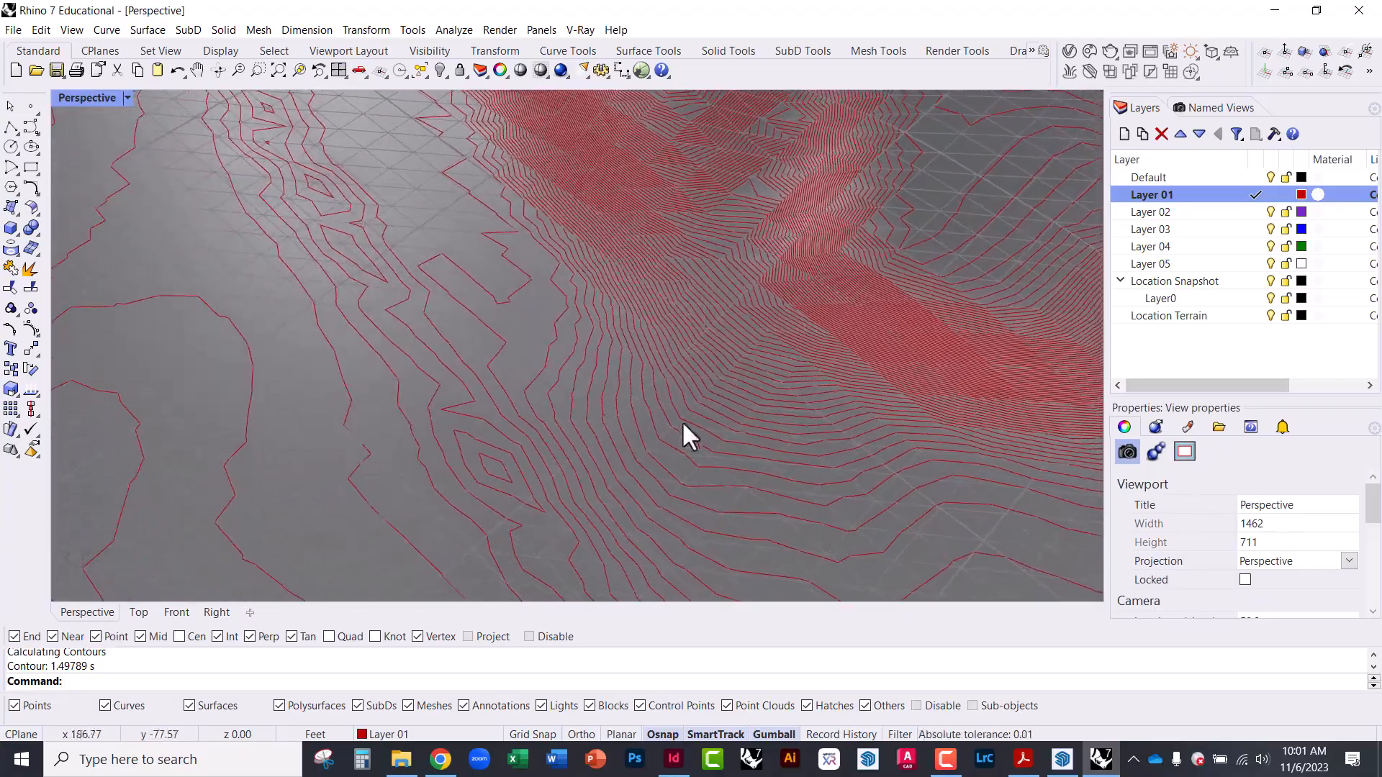
right_click_drag(546, 385, 780, 287)
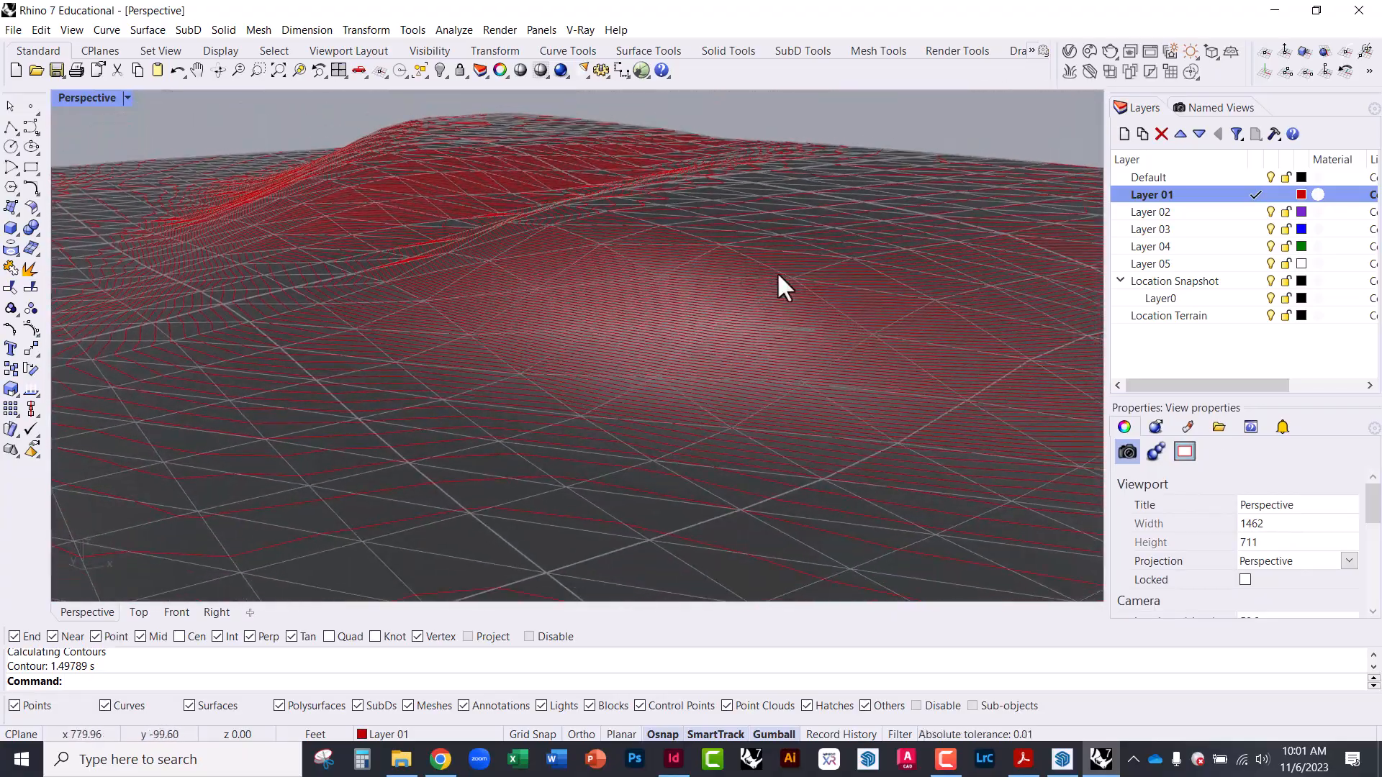
Turn off the Default and Location Snapshot layers and inspect the contour curves on their own.
left_click(1270, 175)
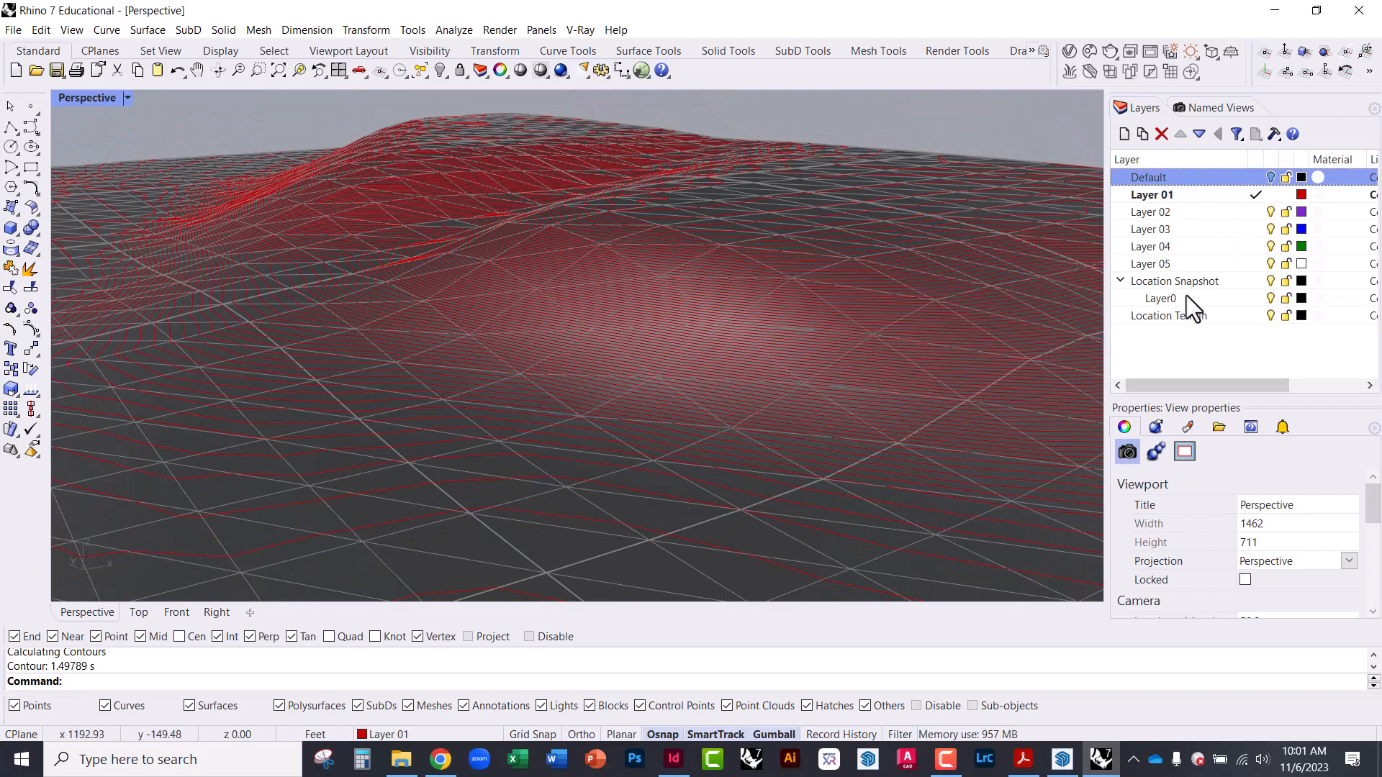
left_click(1270, 281)
right_click_drag(756, 241, 725, 261)
right_click_drag(490, 421, 651, 312)
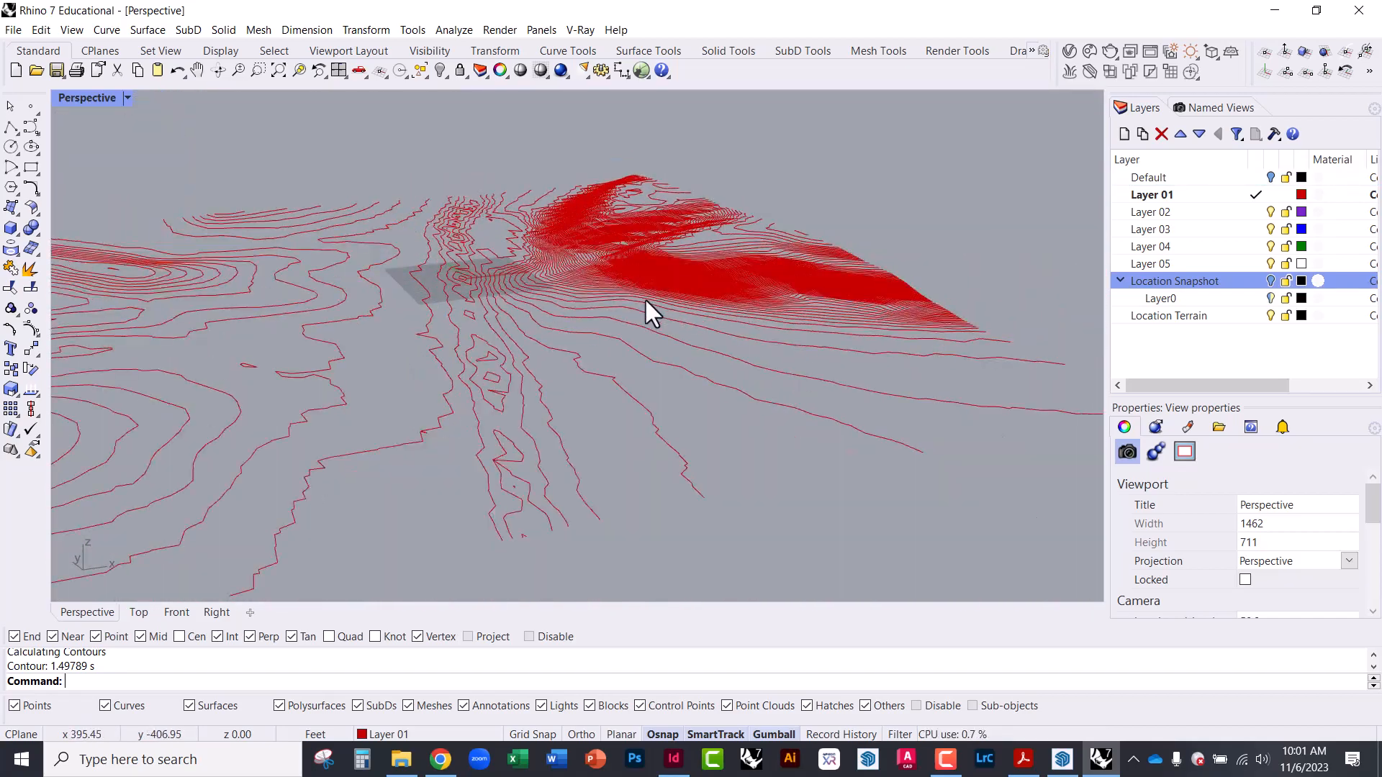
right_click_drag(216, 285, 287, 397)
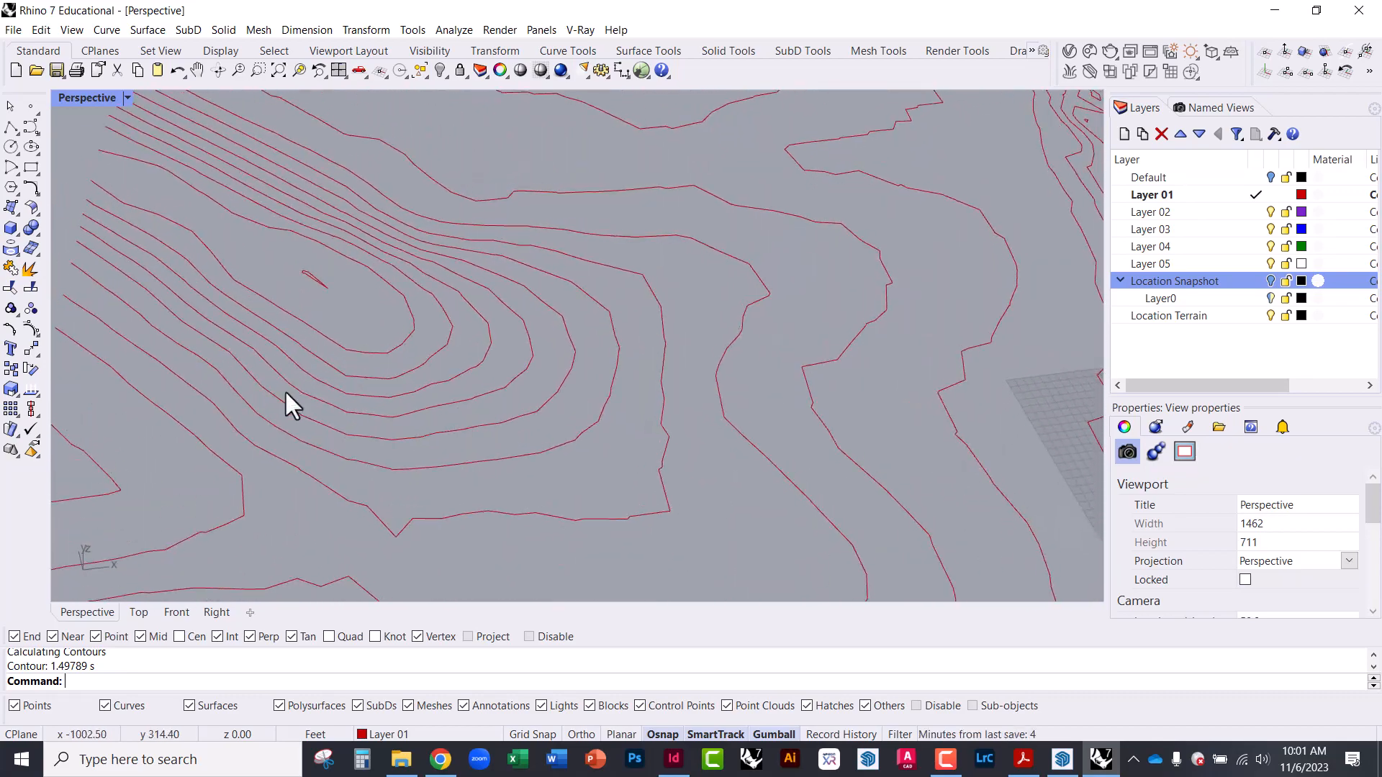
scroll(284, 329, "down", 9)
scroll(695, 282, "up", 9)
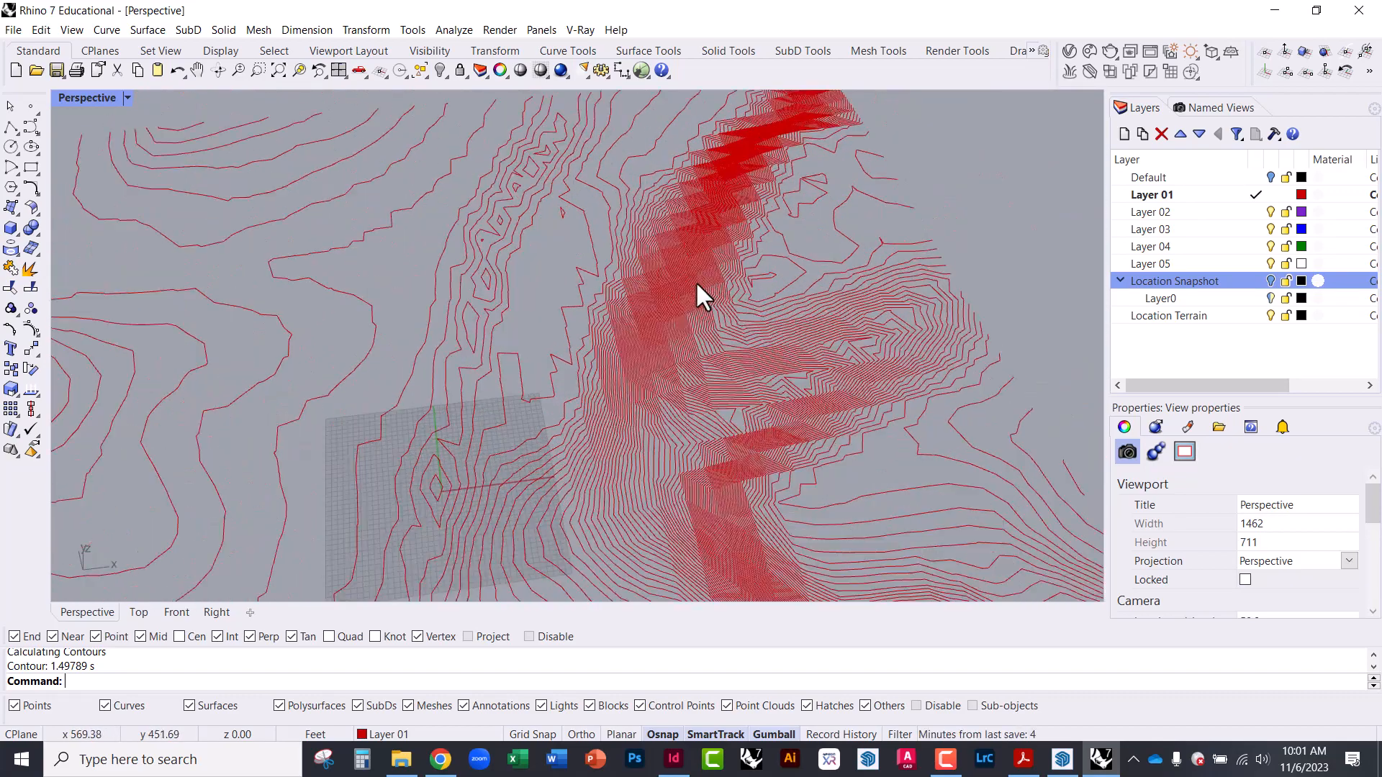
right_click_drag(652, 306, 766, 251)
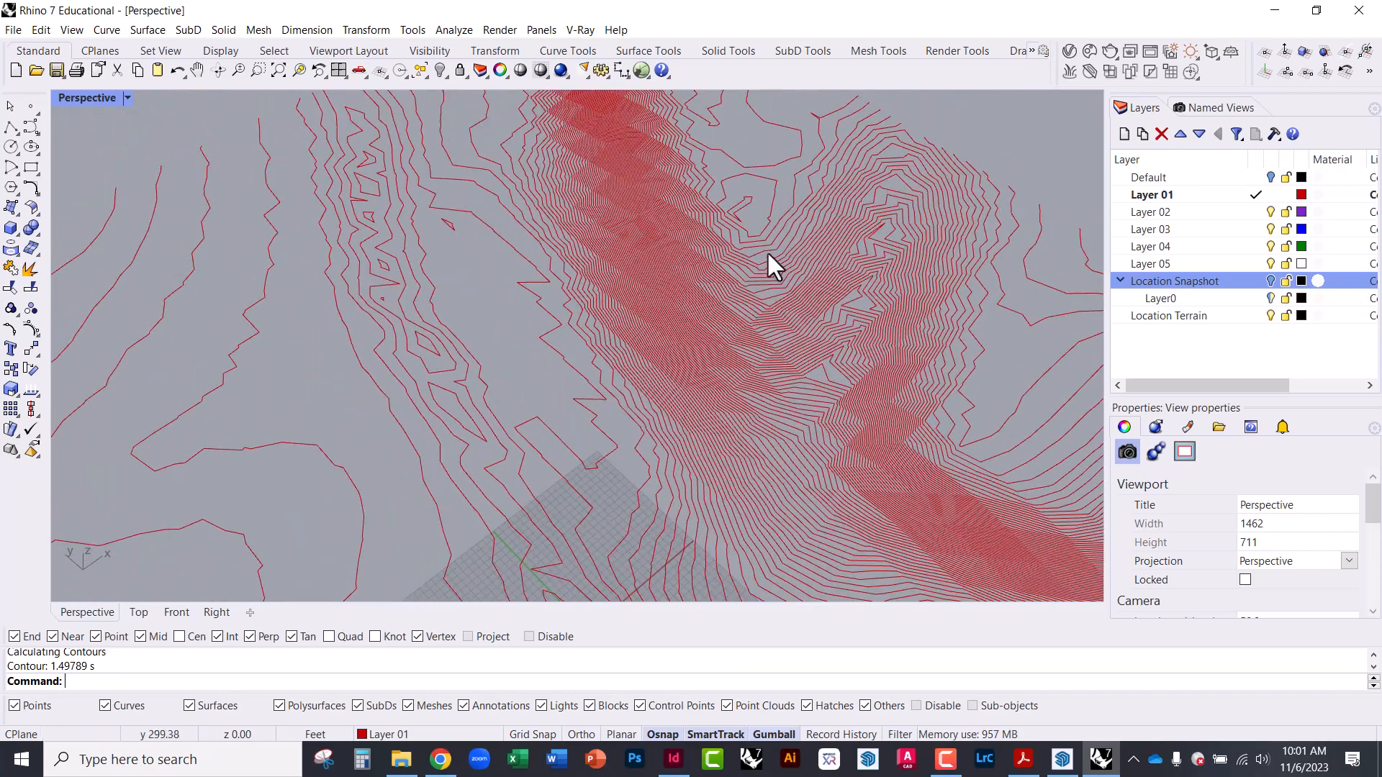
Move the small closed hilltop contour and a contour a few intervals outside it to Layer 02, and deselect them.
left_click(768, 251)
left_click(754, 219)
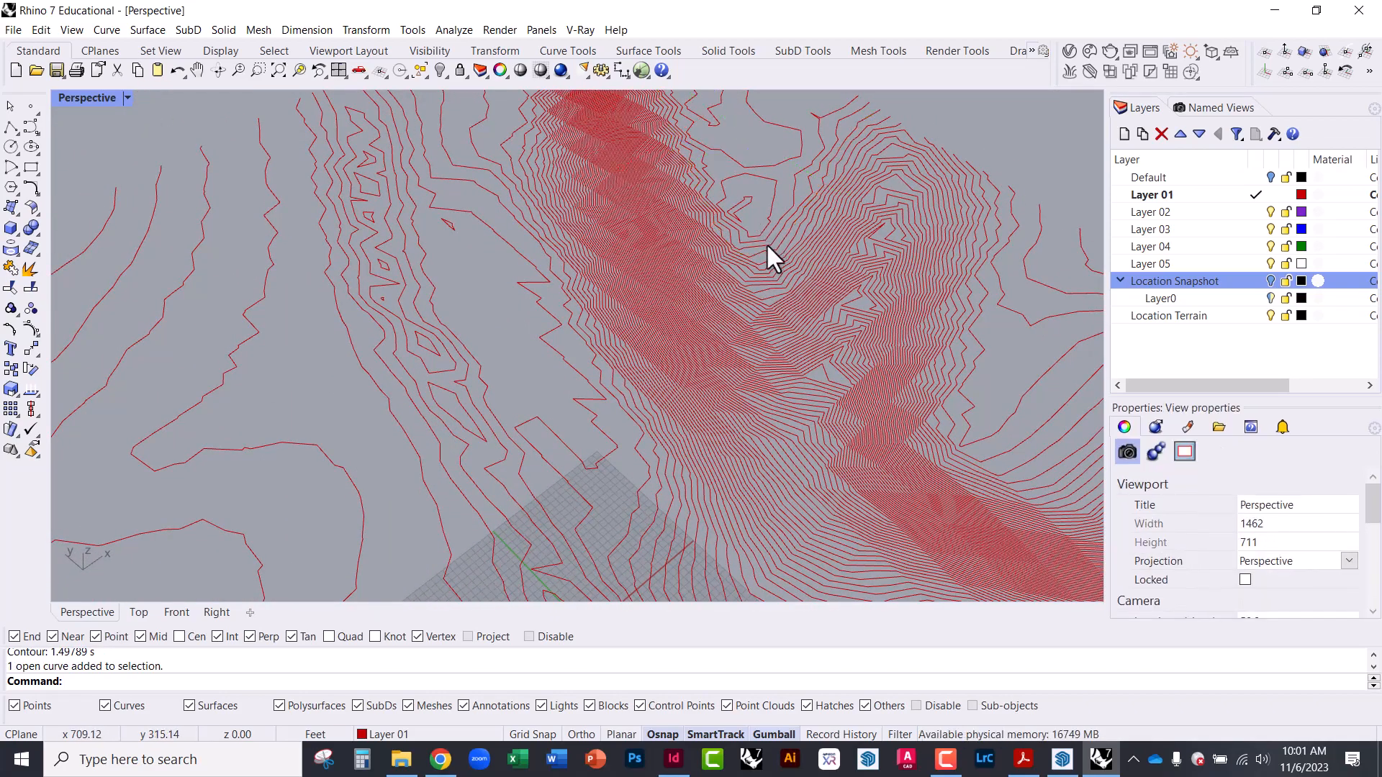
left_click(754, 240)
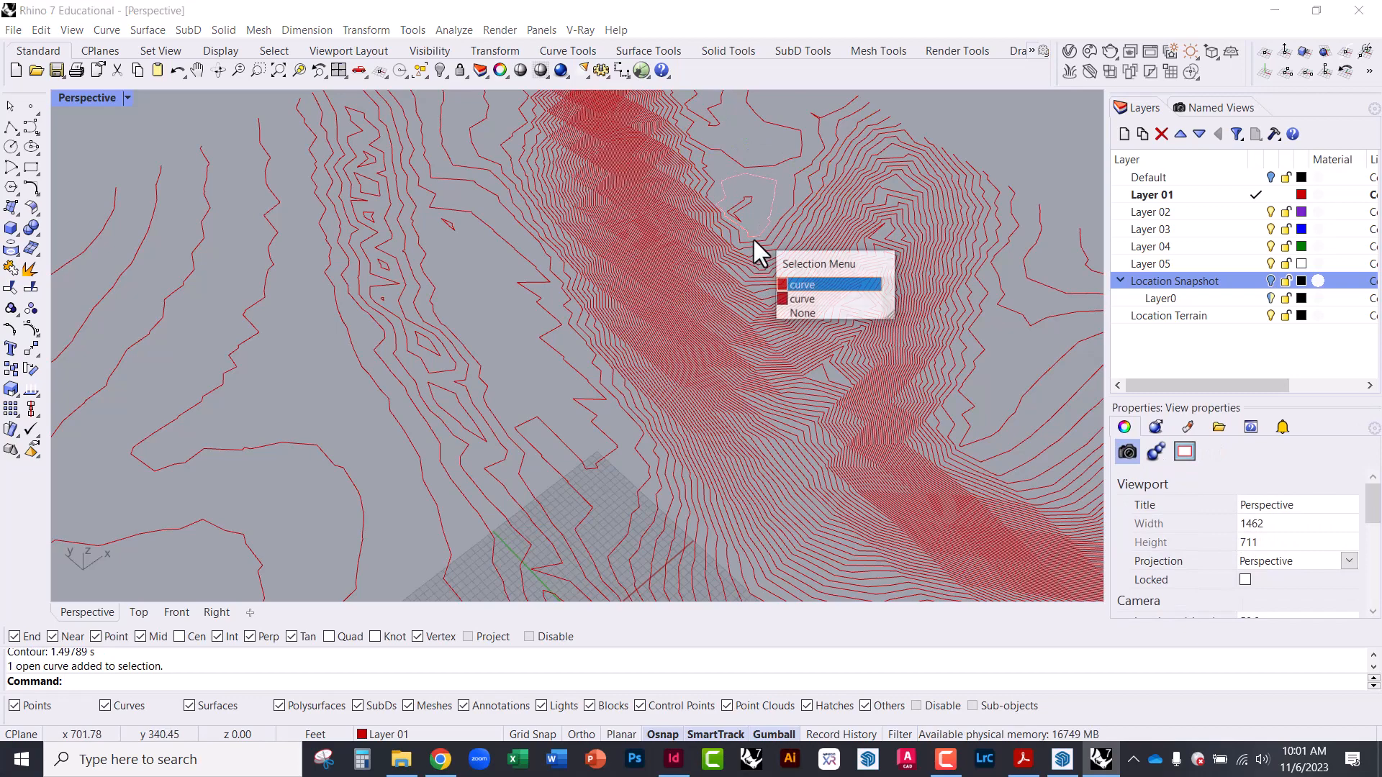
left_click(797, 288)
scroll(796, 266, "up", 3)
scroll(741, 185, "up", 2)
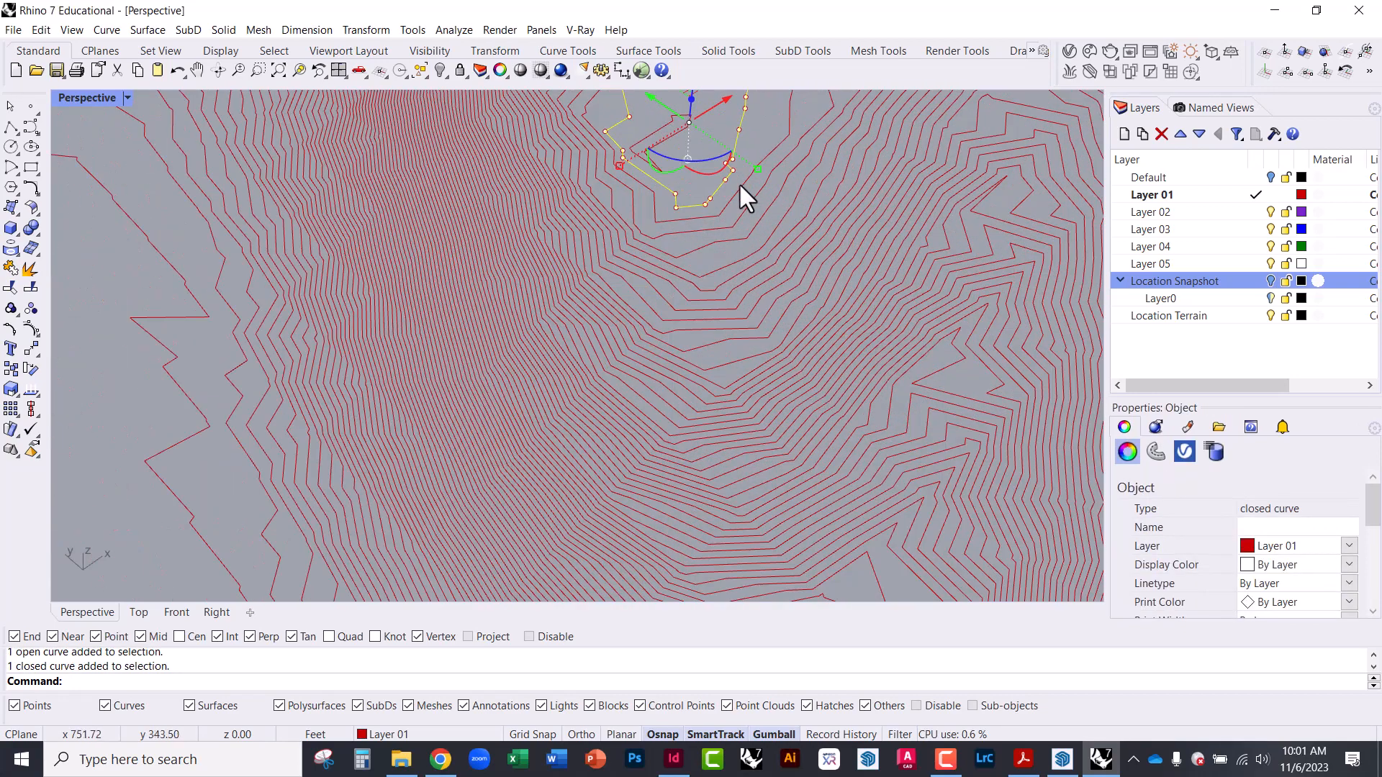
scroll(711, 365, "down", 2)
scroll(779, 180, "up", 2)
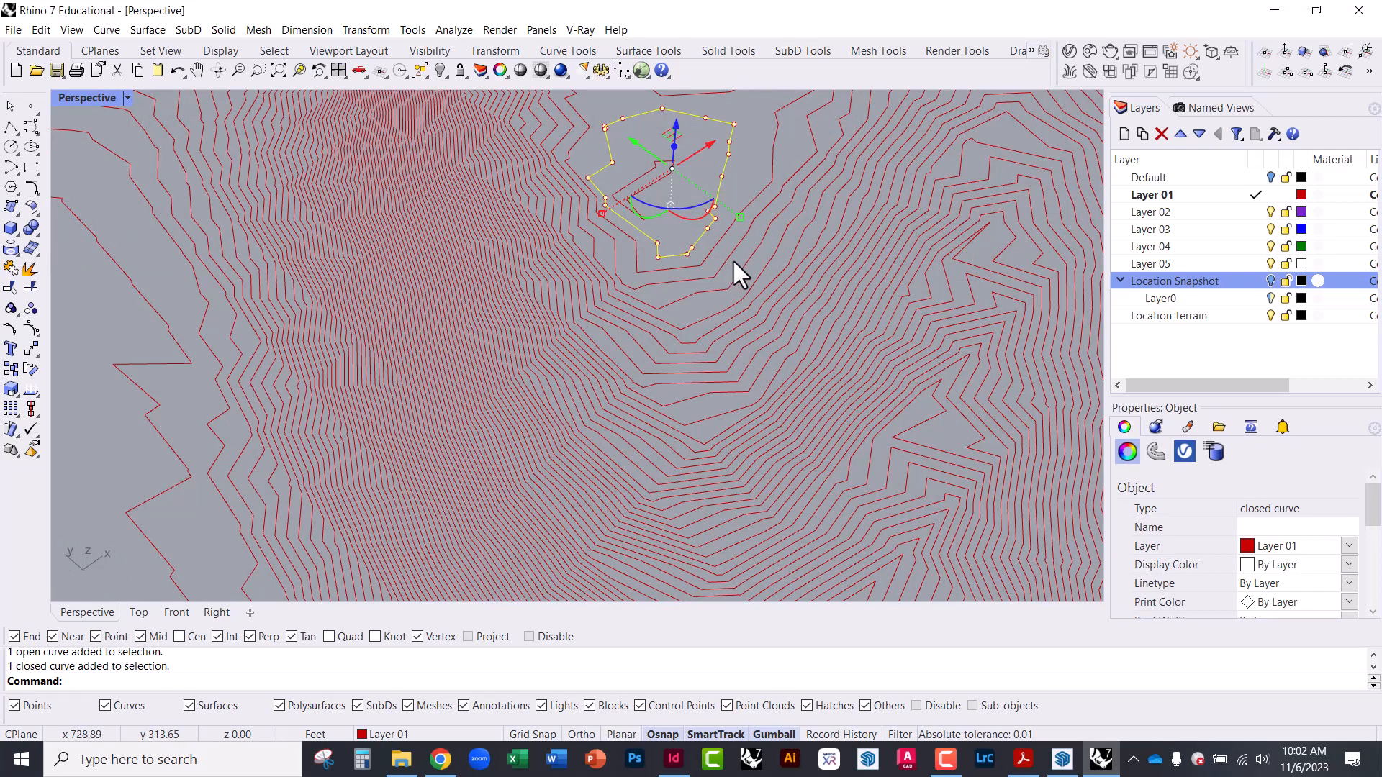
left_click(802, 299, "shift")
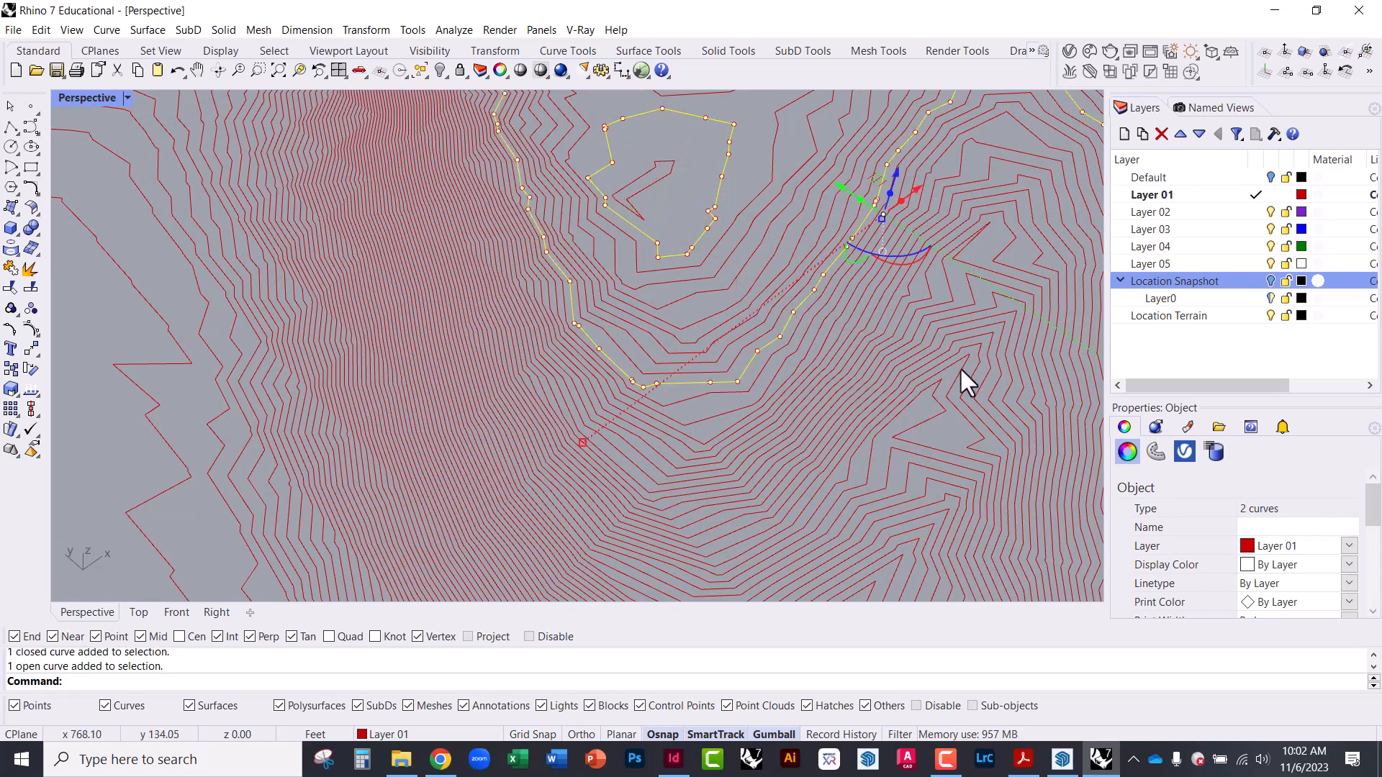
left_click(1158, 214)
right_click(1159, 214)
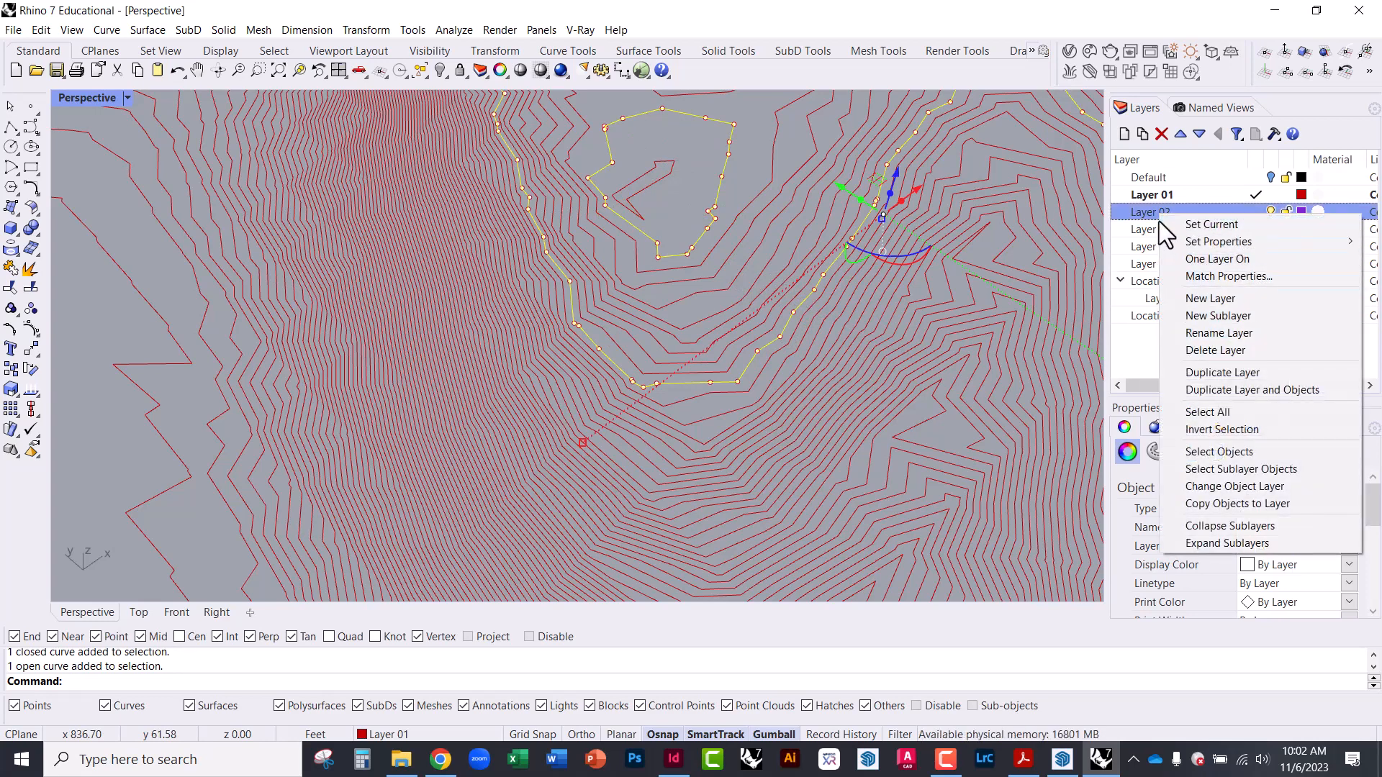
left_click(1258, 488)
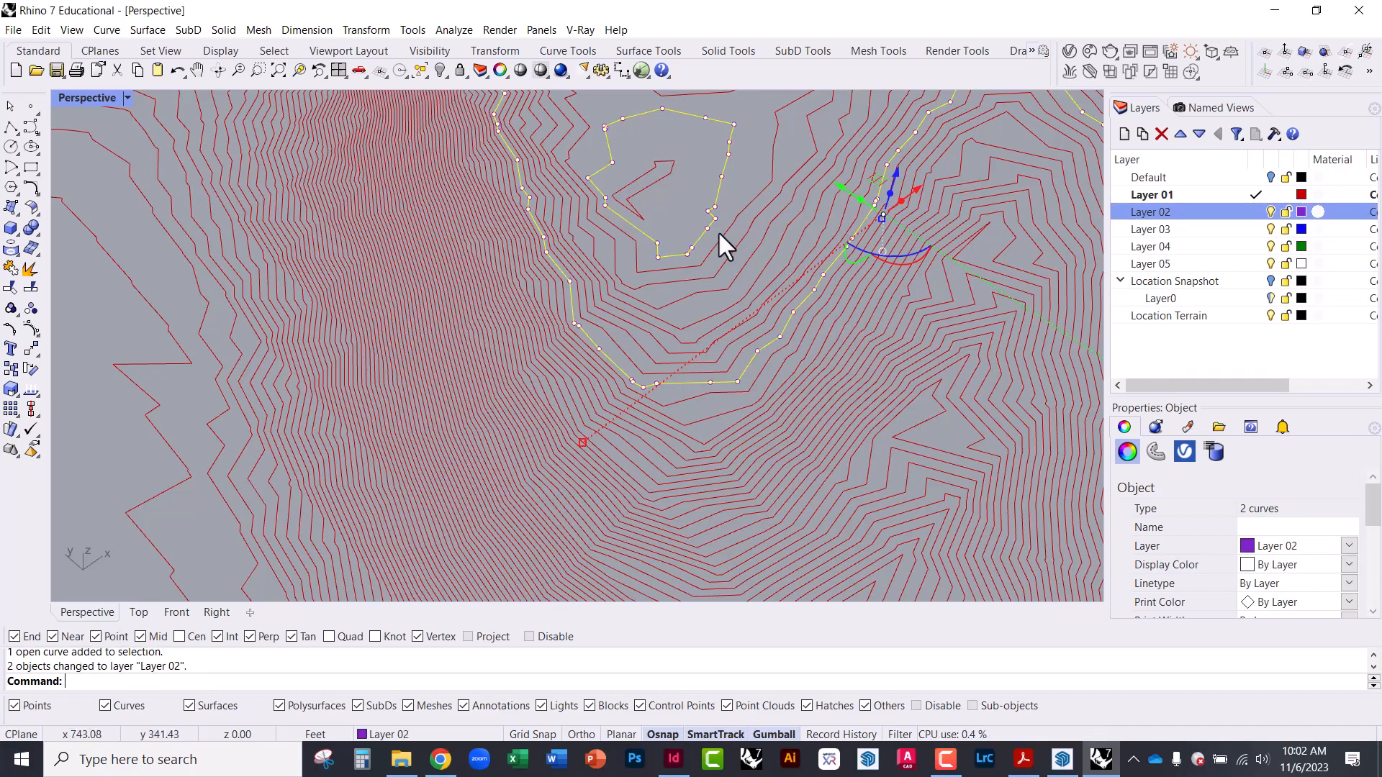
left_click(676, 213)
Examine the Layer 02 contours up close and compare them with the intermediate contours between them.
right_click_drag(677, 213, 615, 275)
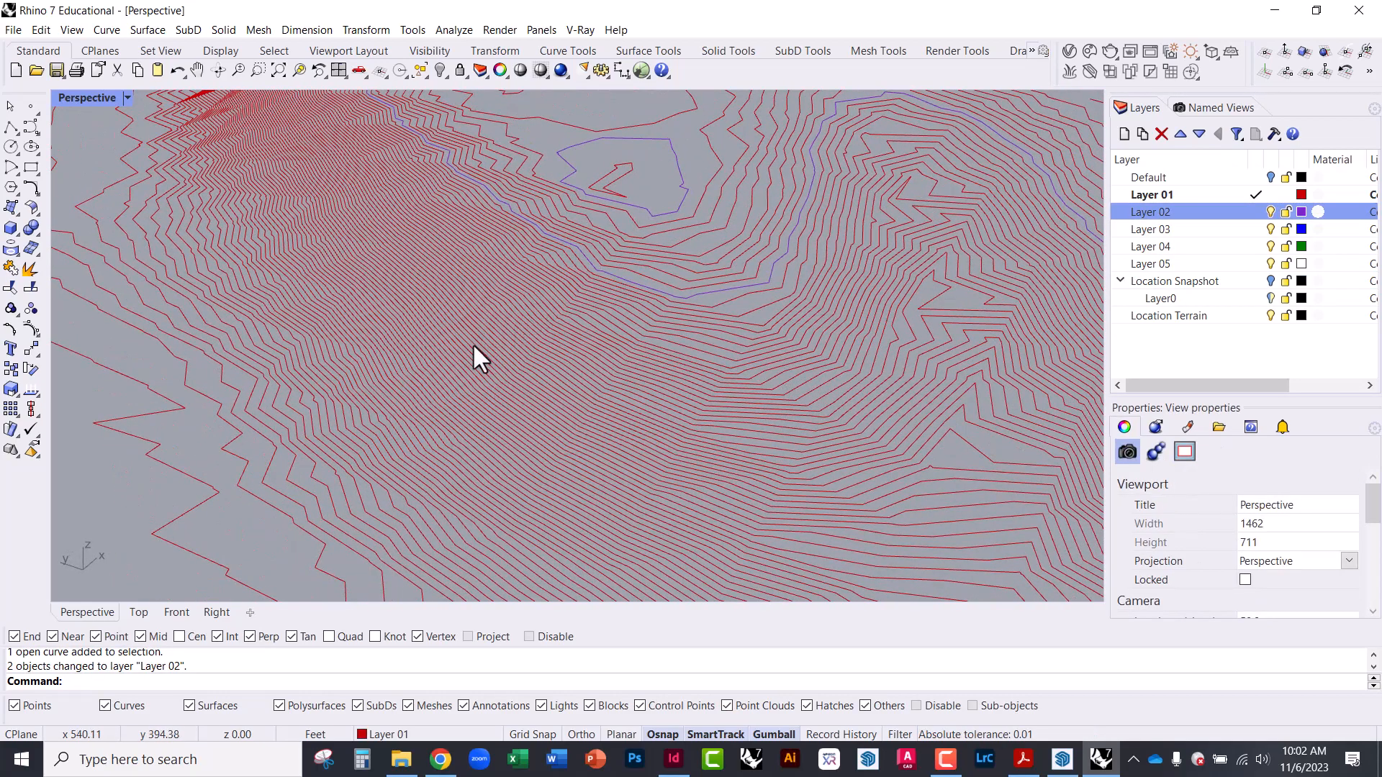
right_click_drag(474, 347, 573, 347)
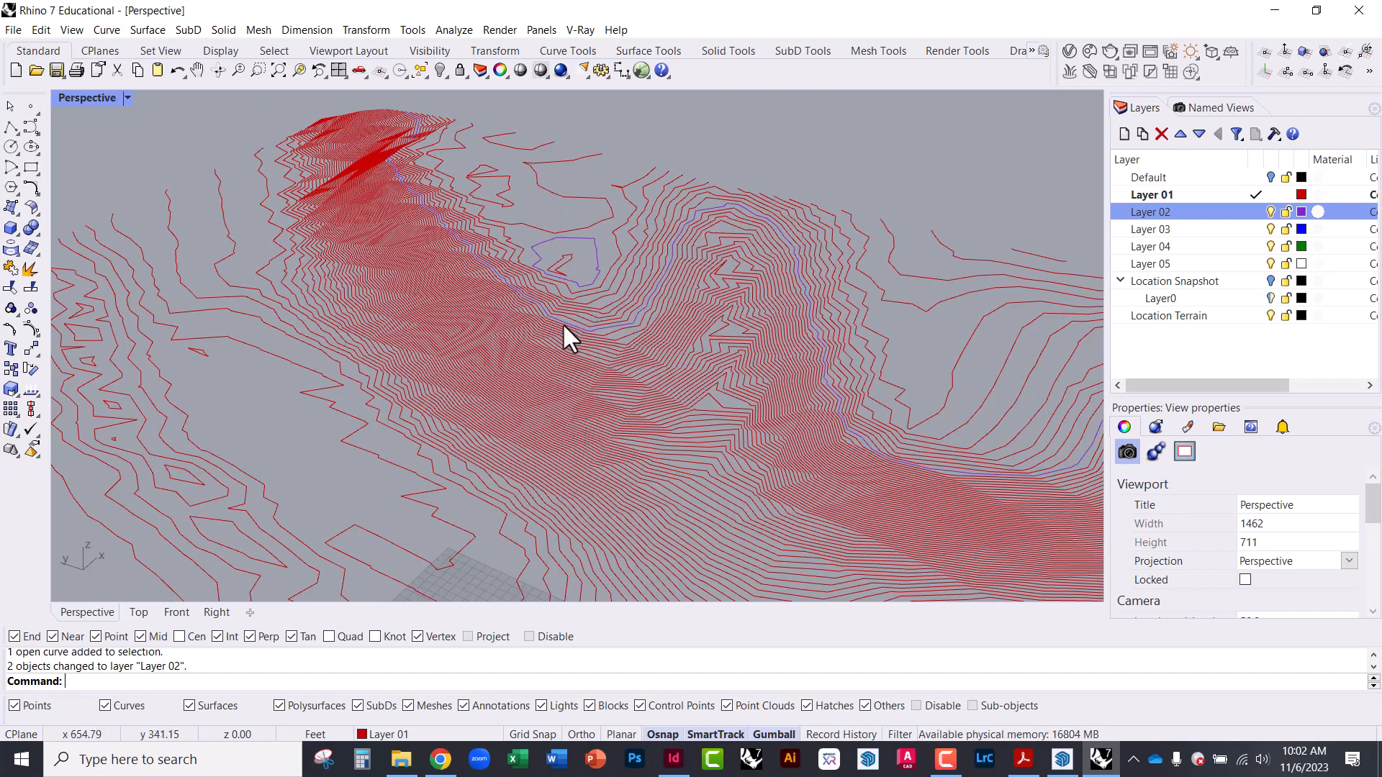
scroll(560, 319, "up", 5)
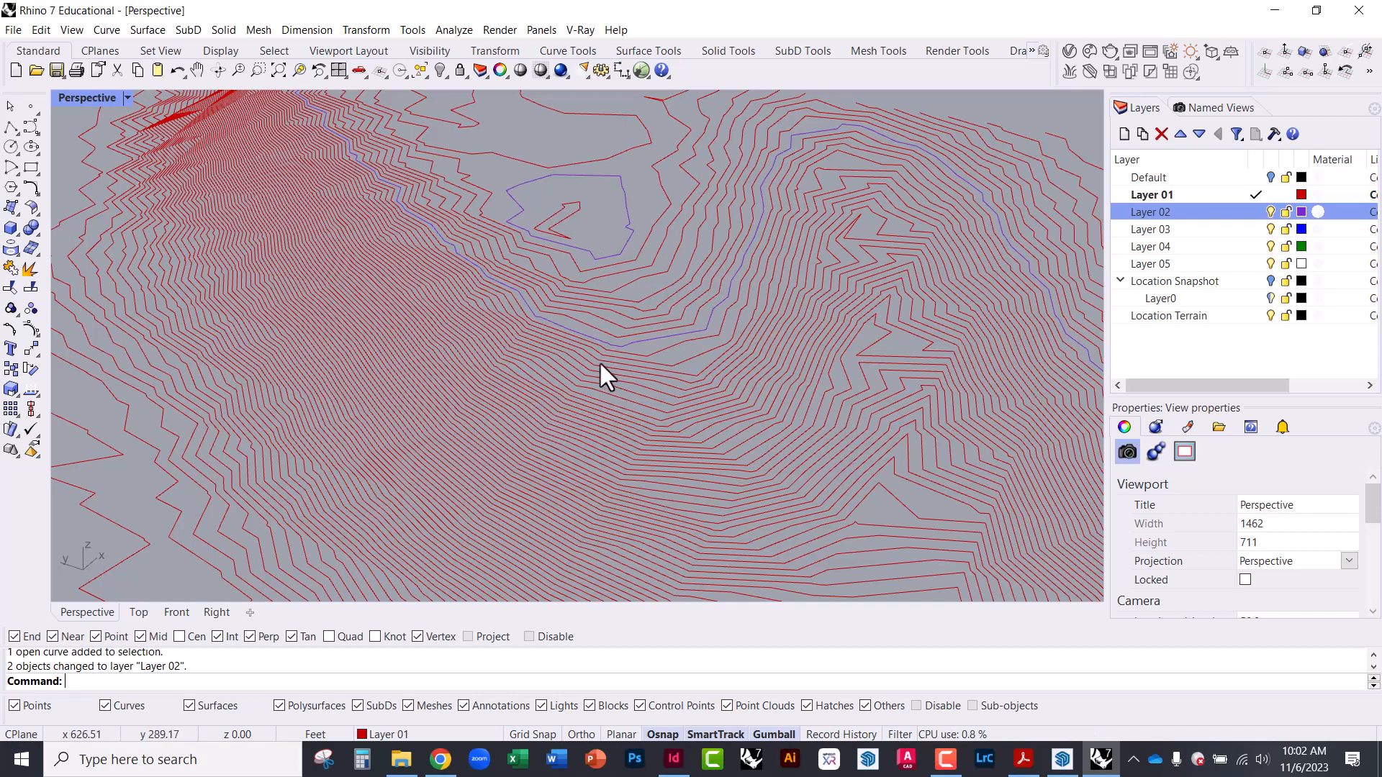
scroll(549, 294, "up", 6)
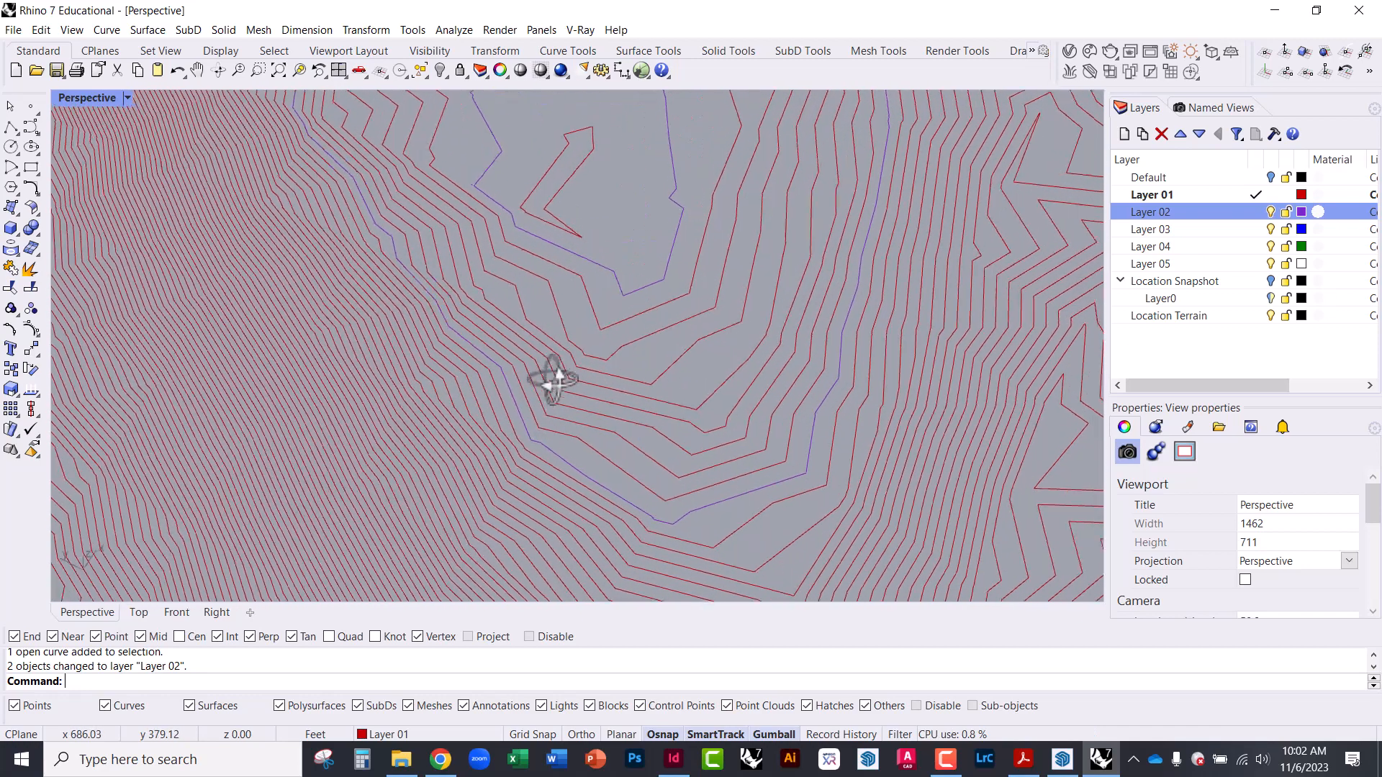
scroll(497, 377, "up", 3)
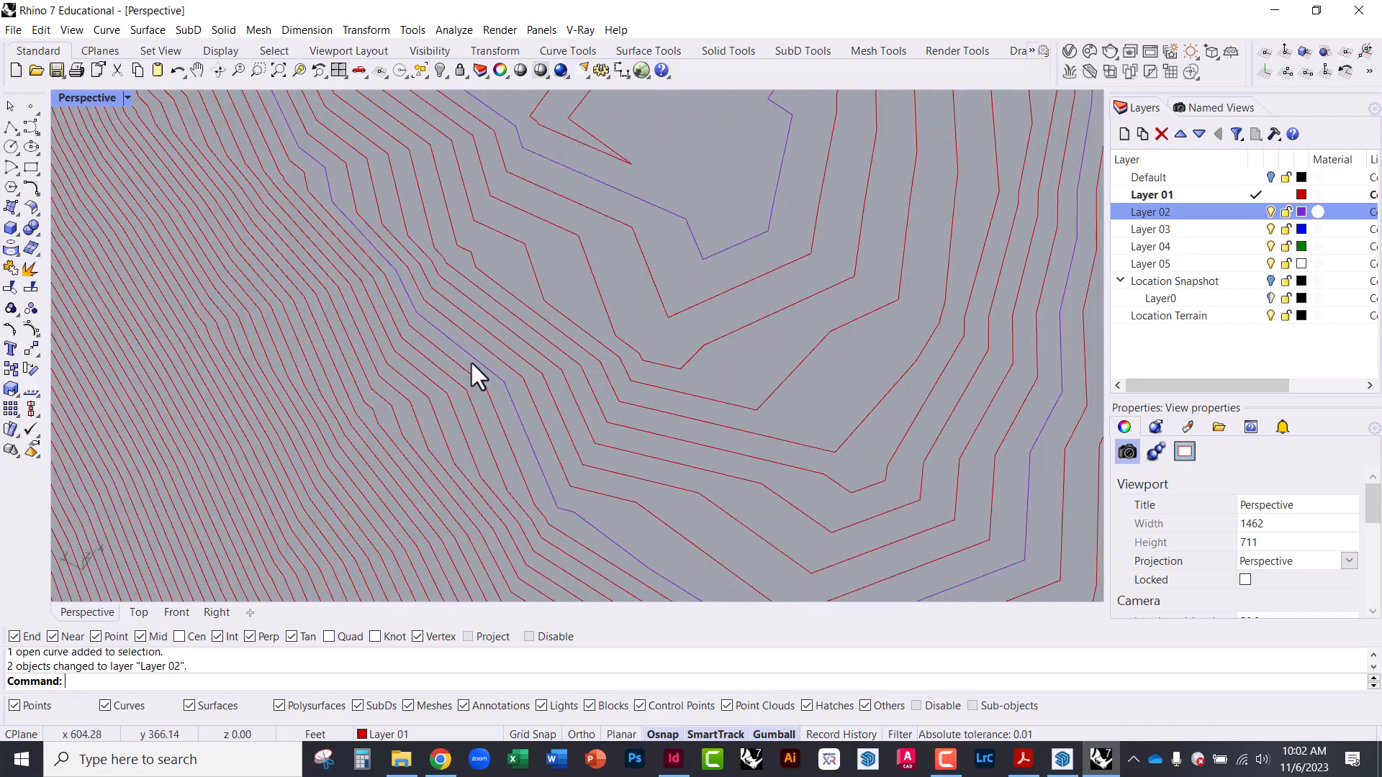
left_click(471, 359)
left_click(583, 177)
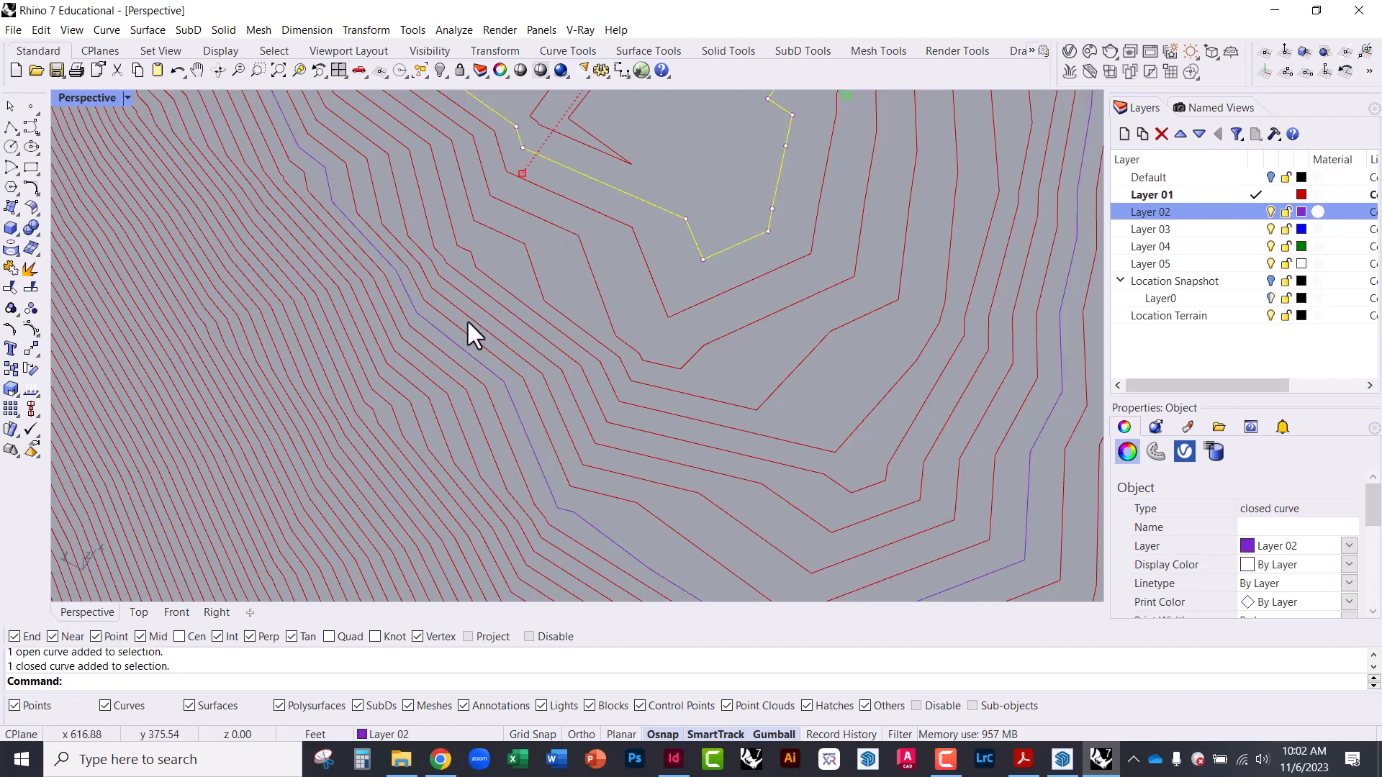
left_click(536, 286)
left_click(562, 269)
scroll(564, 258, "down", 6)
scroll(565, 259, "down", 4)
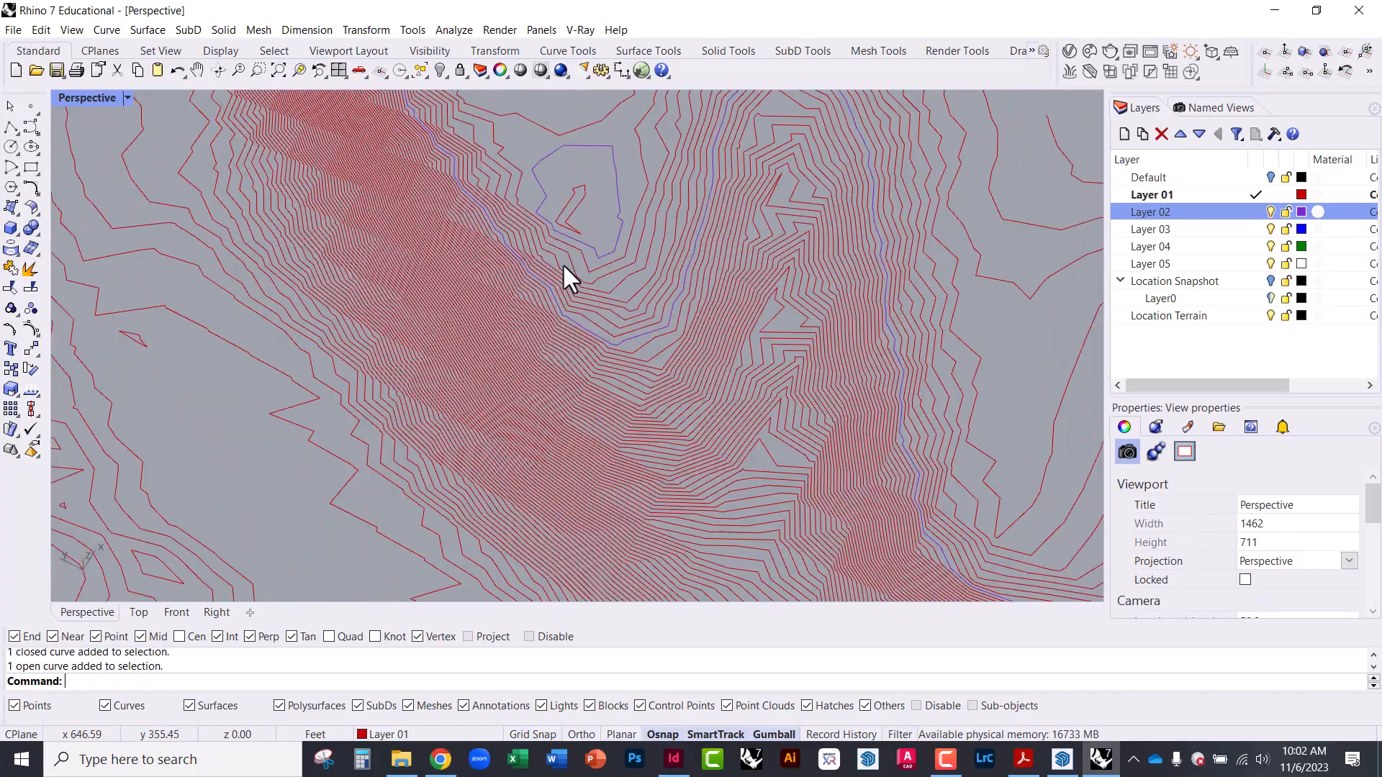
Examine the contour spacing across the steep and flat slopes of the whole terrain from several angles.
right_click_drag(624, 392, 518, 317)
scroll(520, 317, "up", 5)
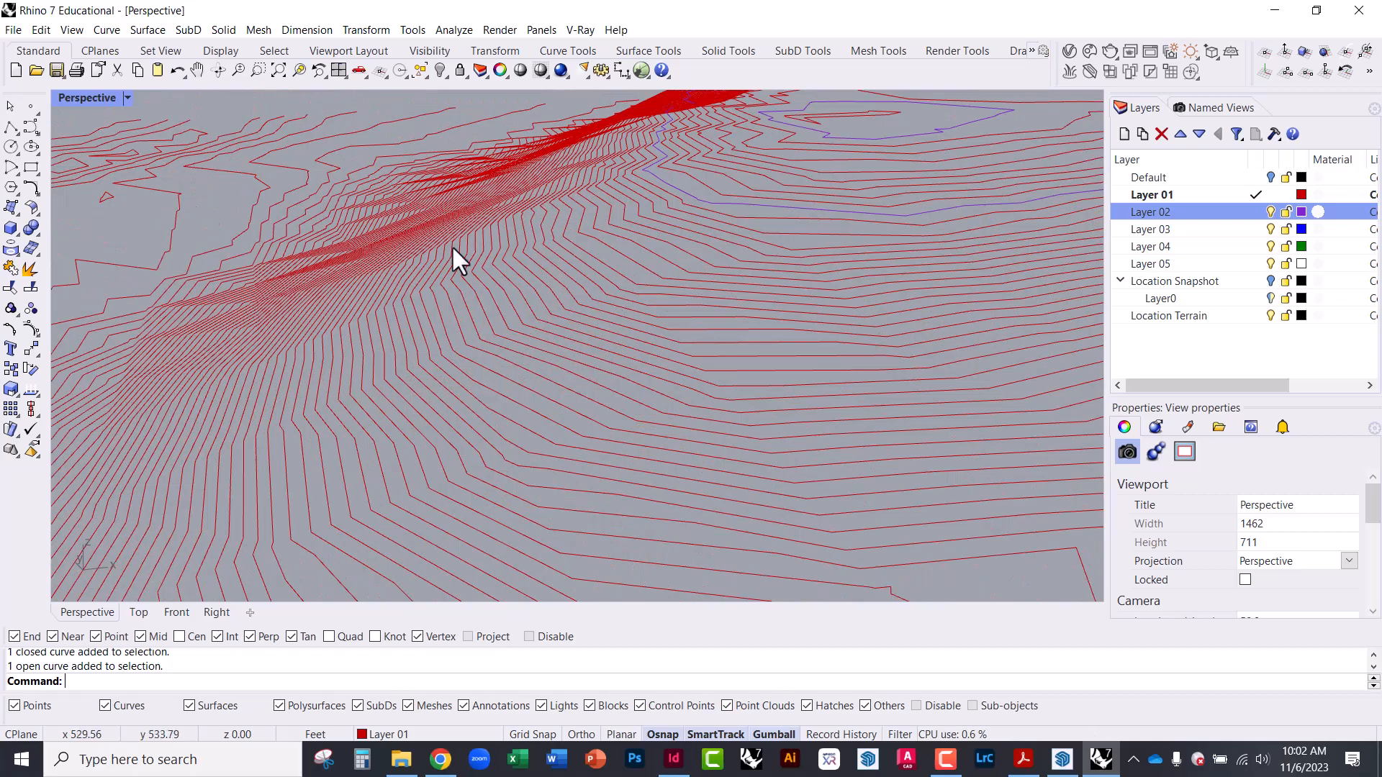
right_click_drag(452, 248, 324, 505)
scroll(645, 374, "down", 5)
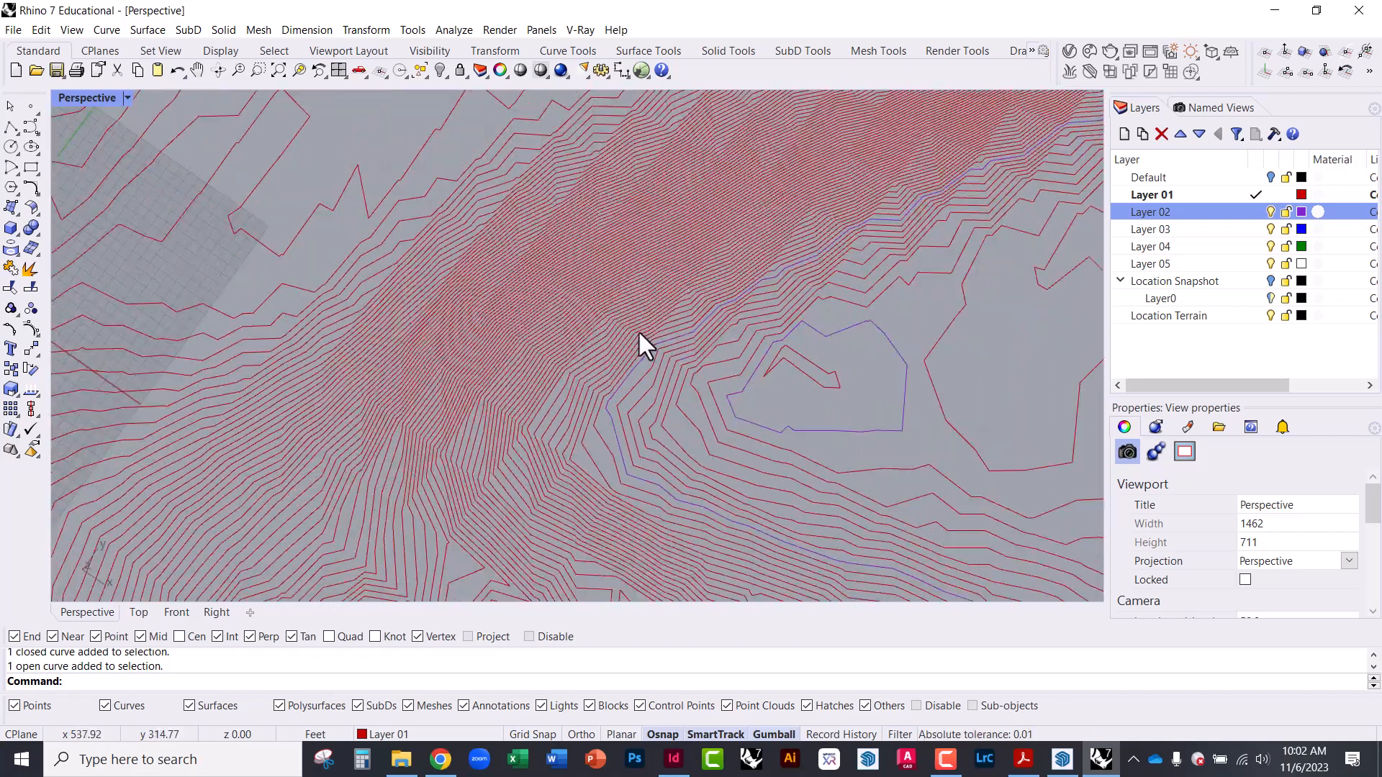
right_click_drag(639, 332, 528, 527)
scroll(716, 259, "down", 3)
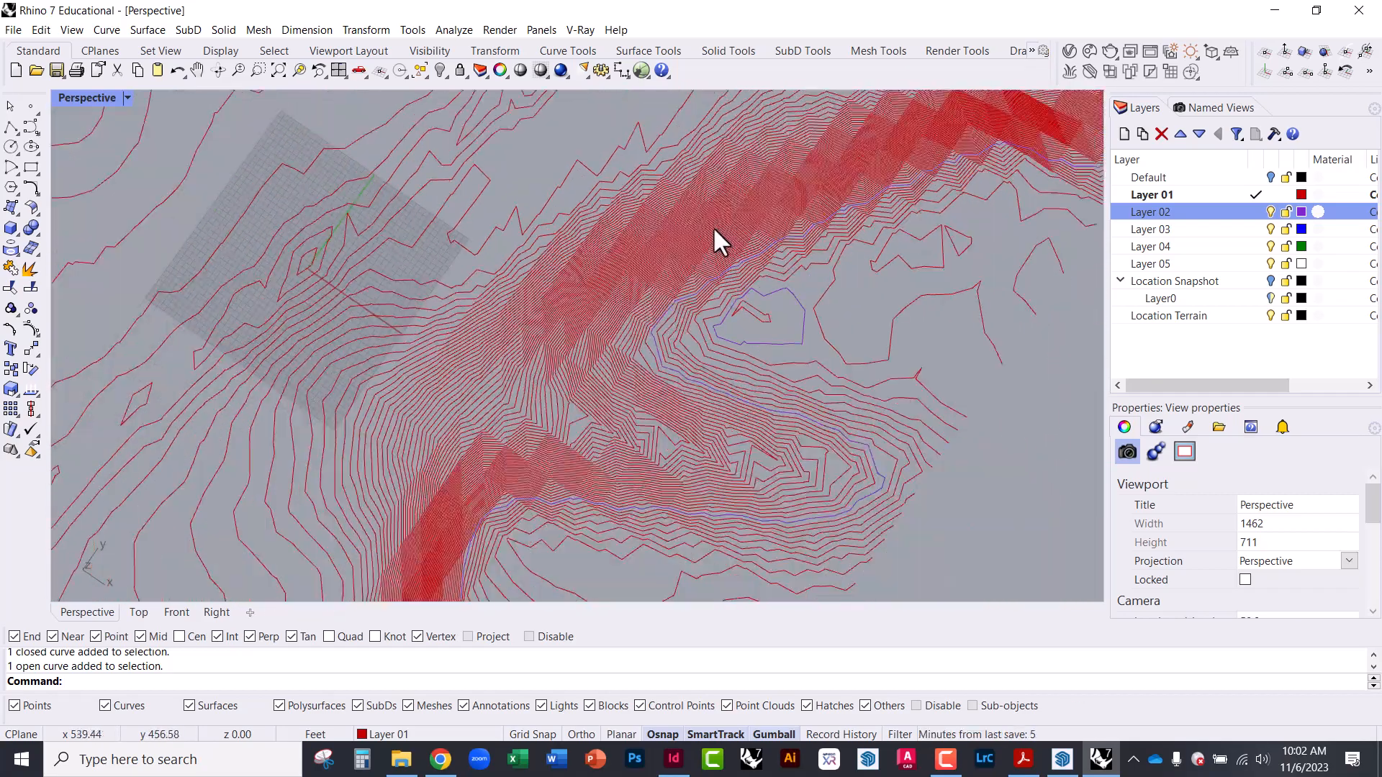
right_click_drag(553, 437, 943, 226)
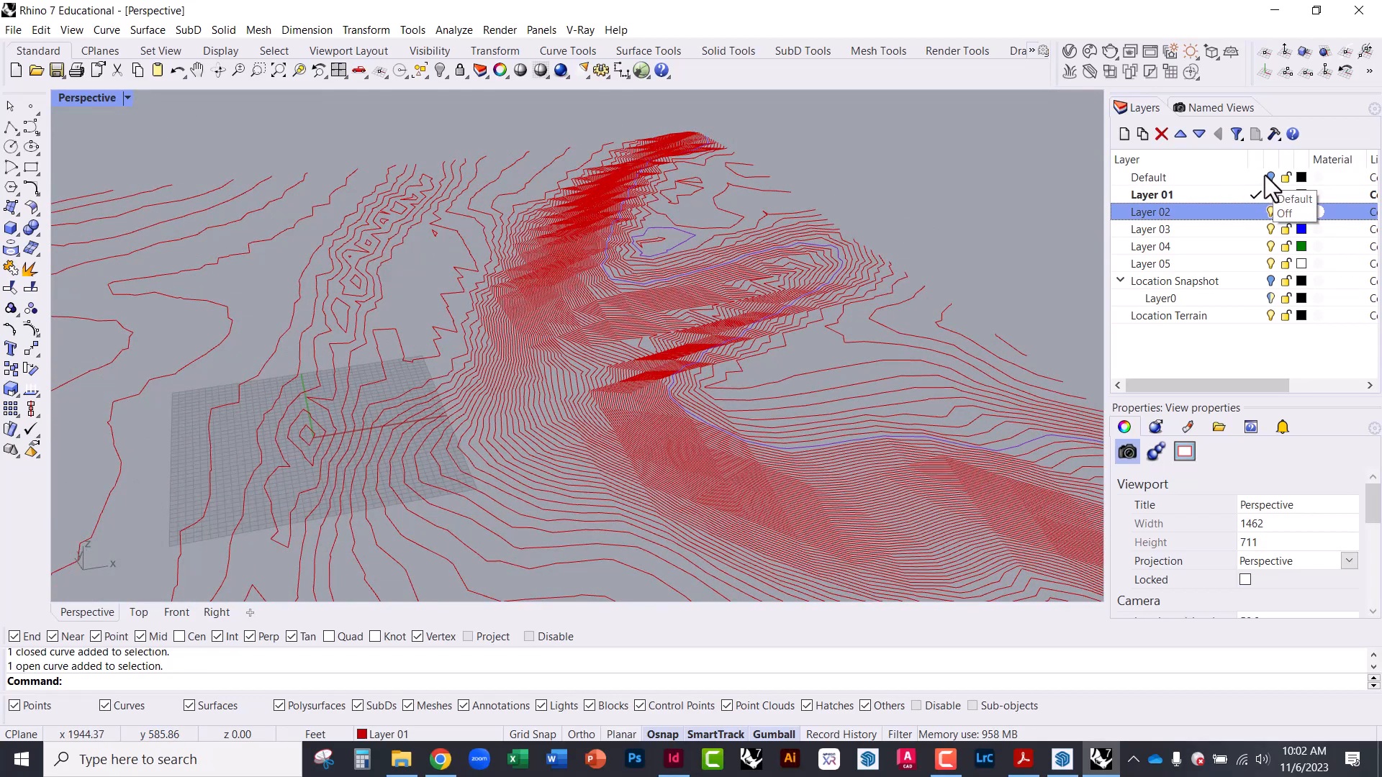
right_click_drag(599, 275, 596, 321)
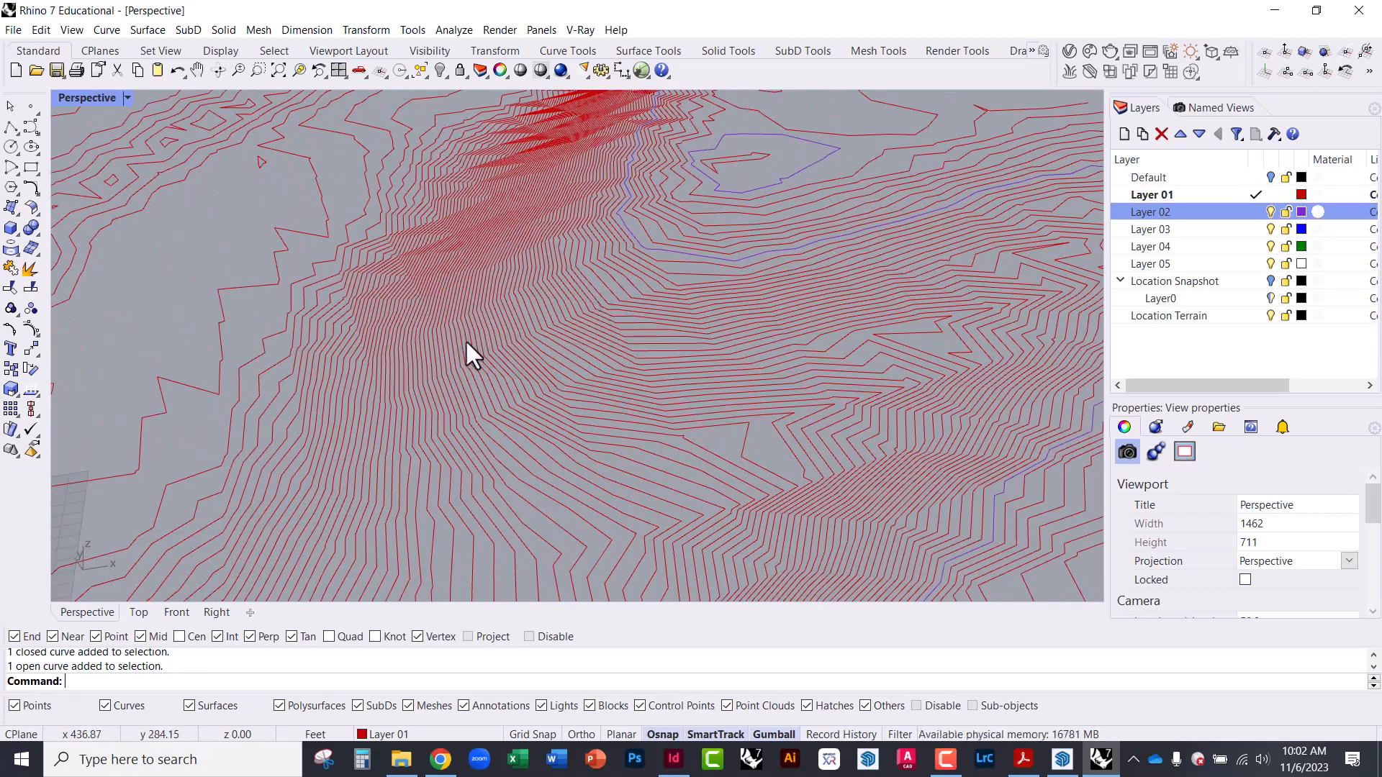
right_click_drag(465, 346, 549, 447)
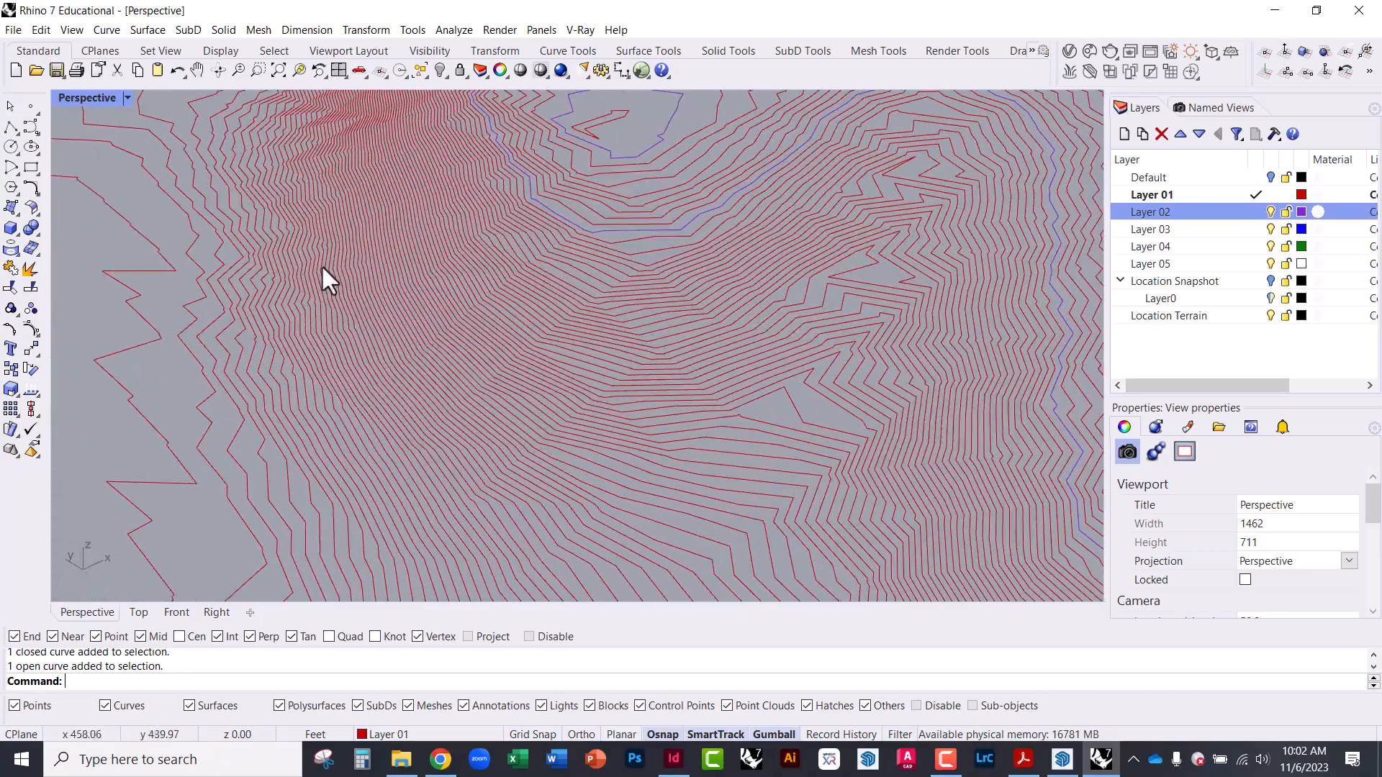
right_click_drag(327, 277, 321, 327)
right_click_drag(343, 200, 364, 310)
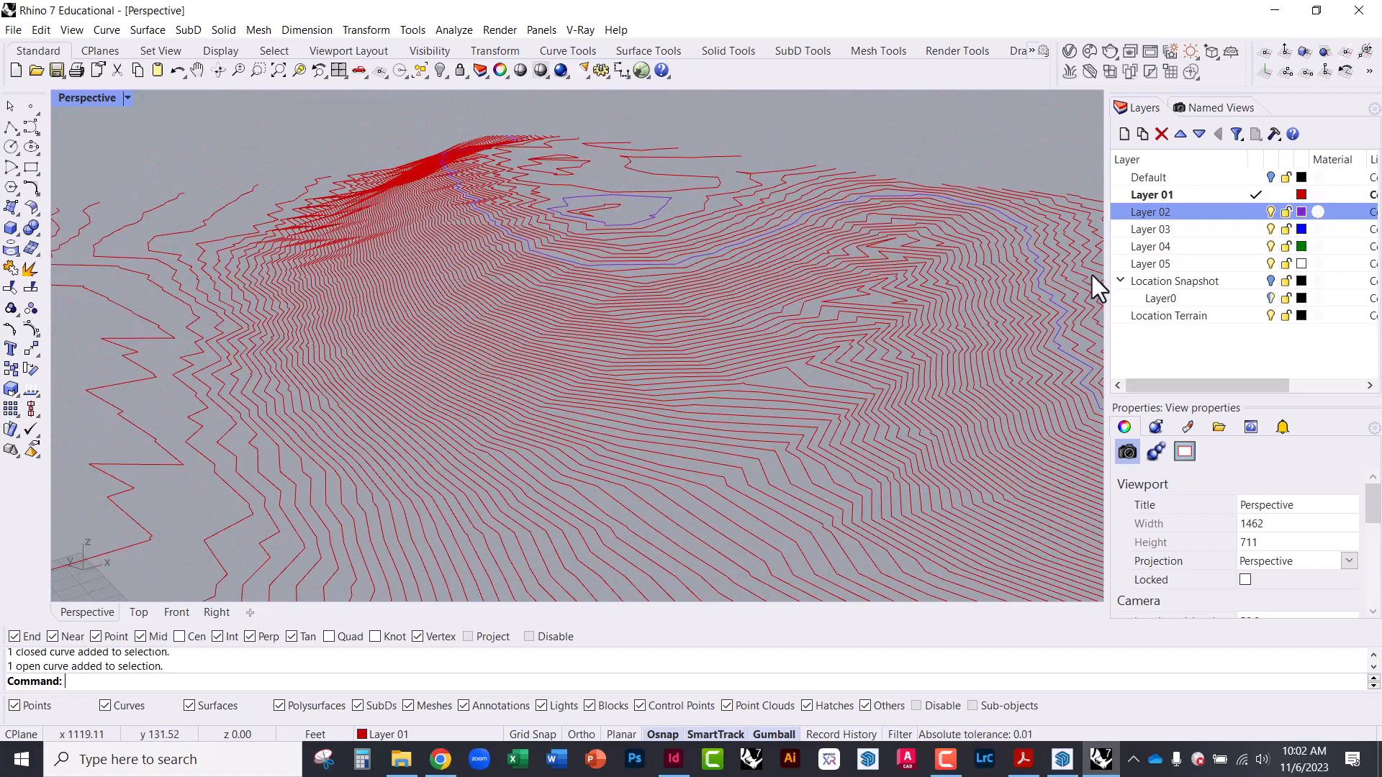
right_click_drag(901, 311, 292, 233)
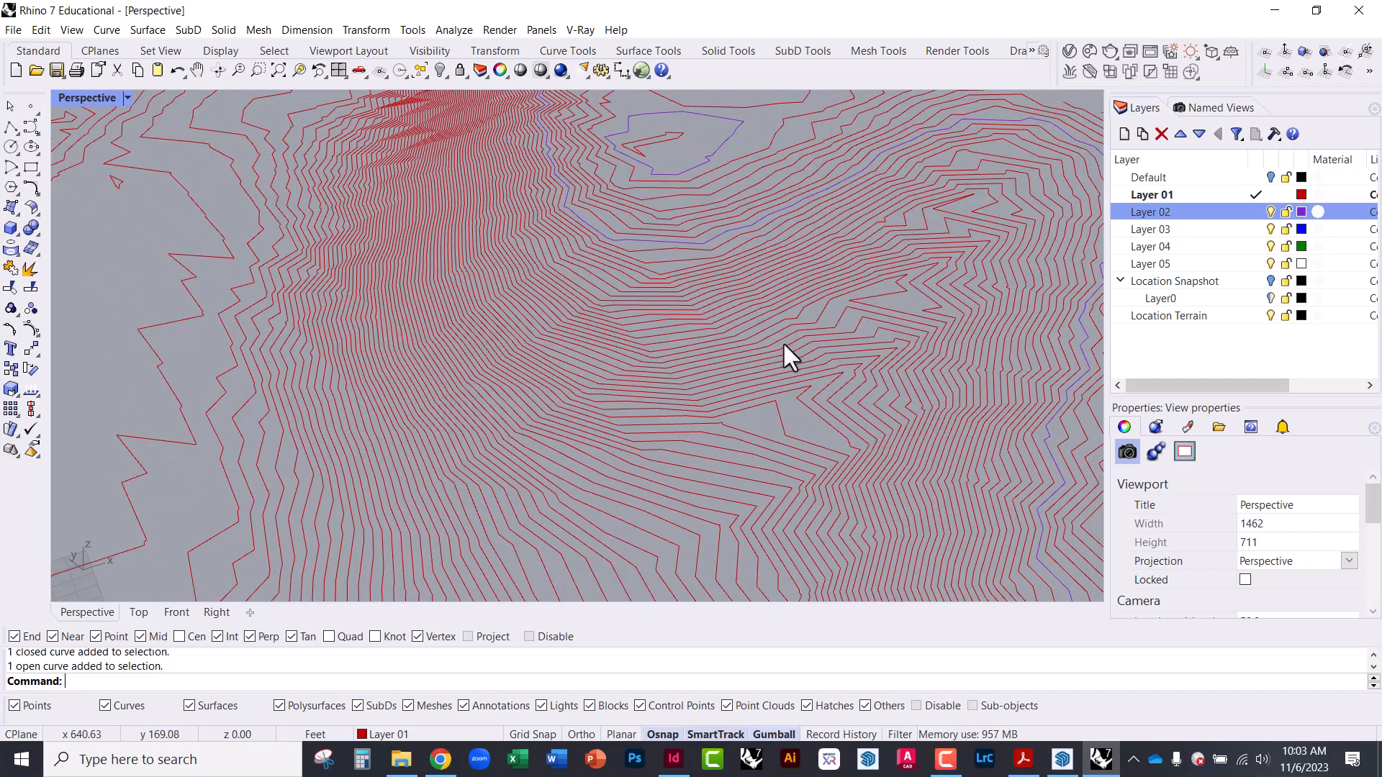
right_click_drag(782, 354, 875, 392)
scroll(867, 396, "up", 3)
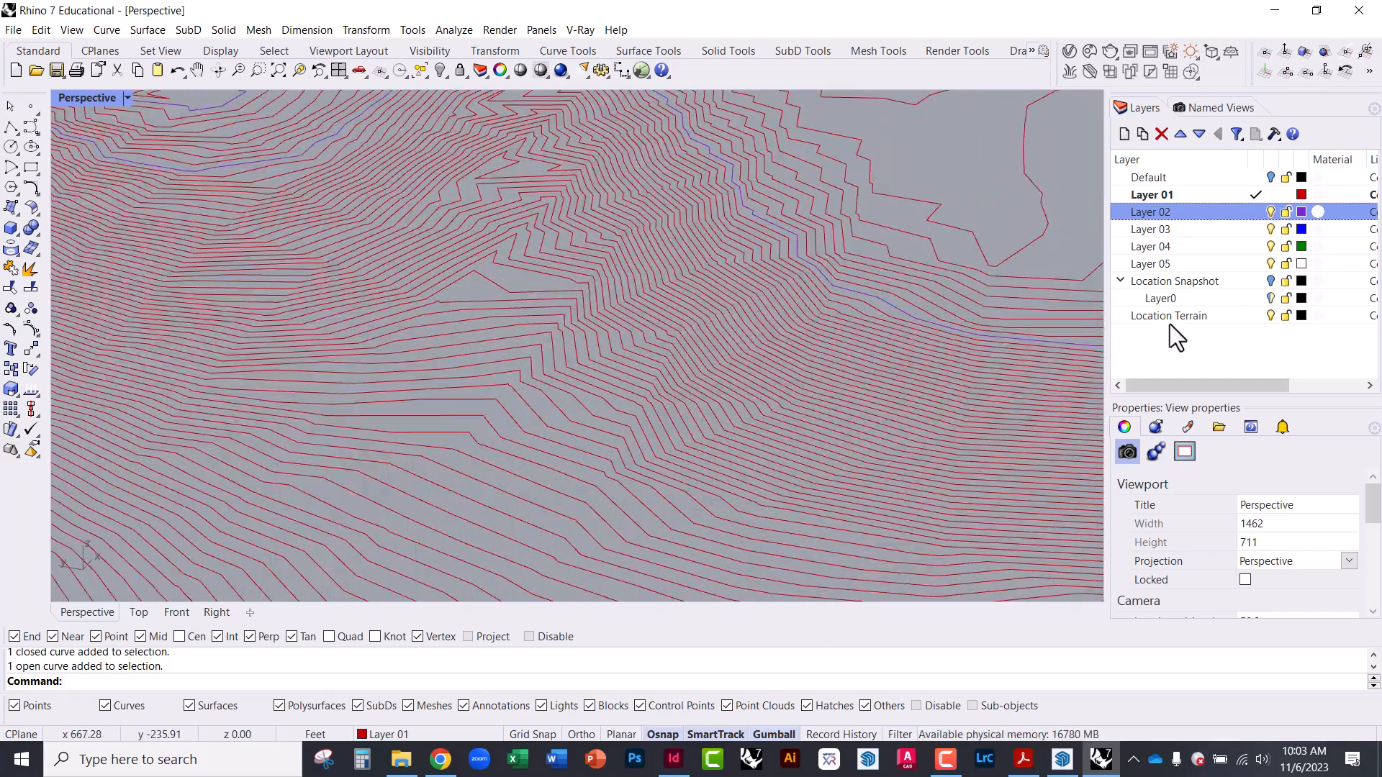
Turn the Location Snapshot layer back on, make Layer 03 current and turn off Layer 01 and Layer 02.
left_click(1269, 282)
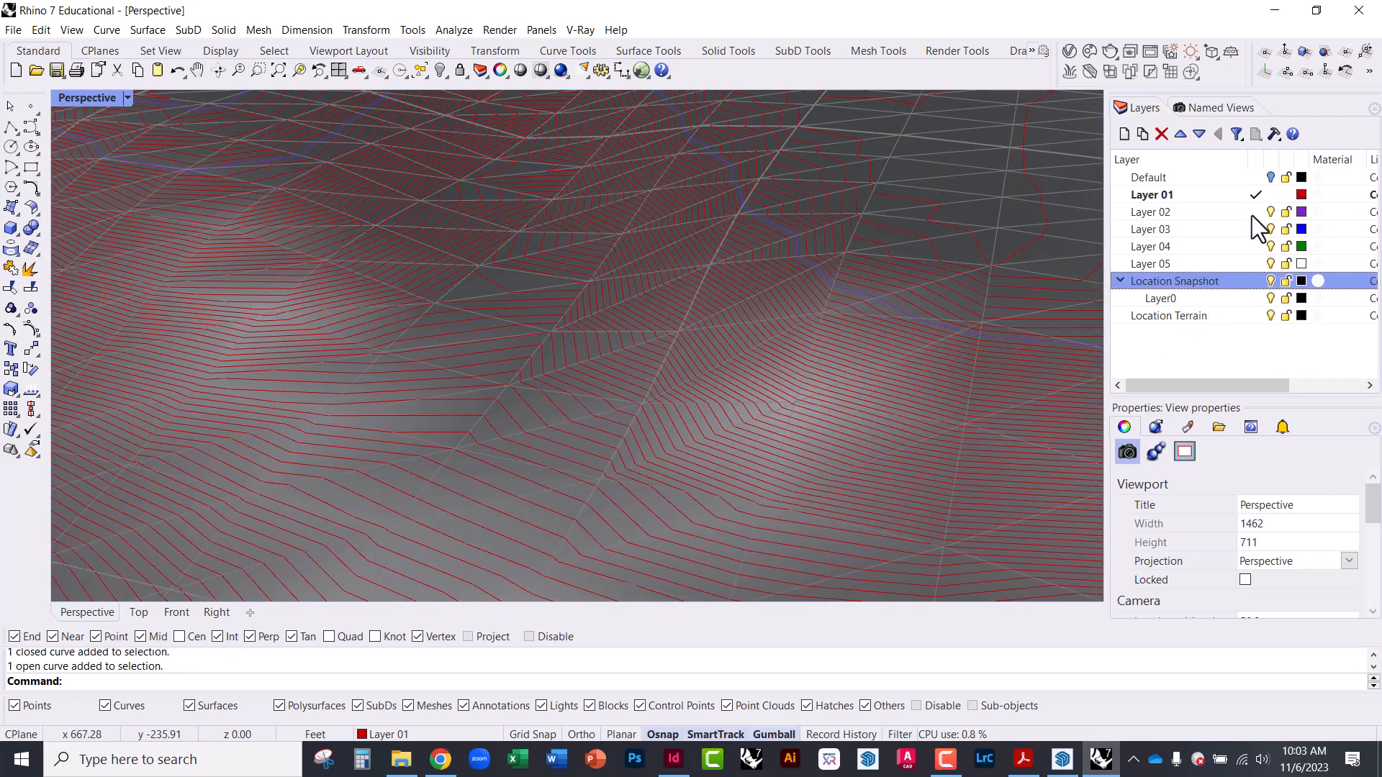
left_click(1254, 226)
left_click(1270, 195)
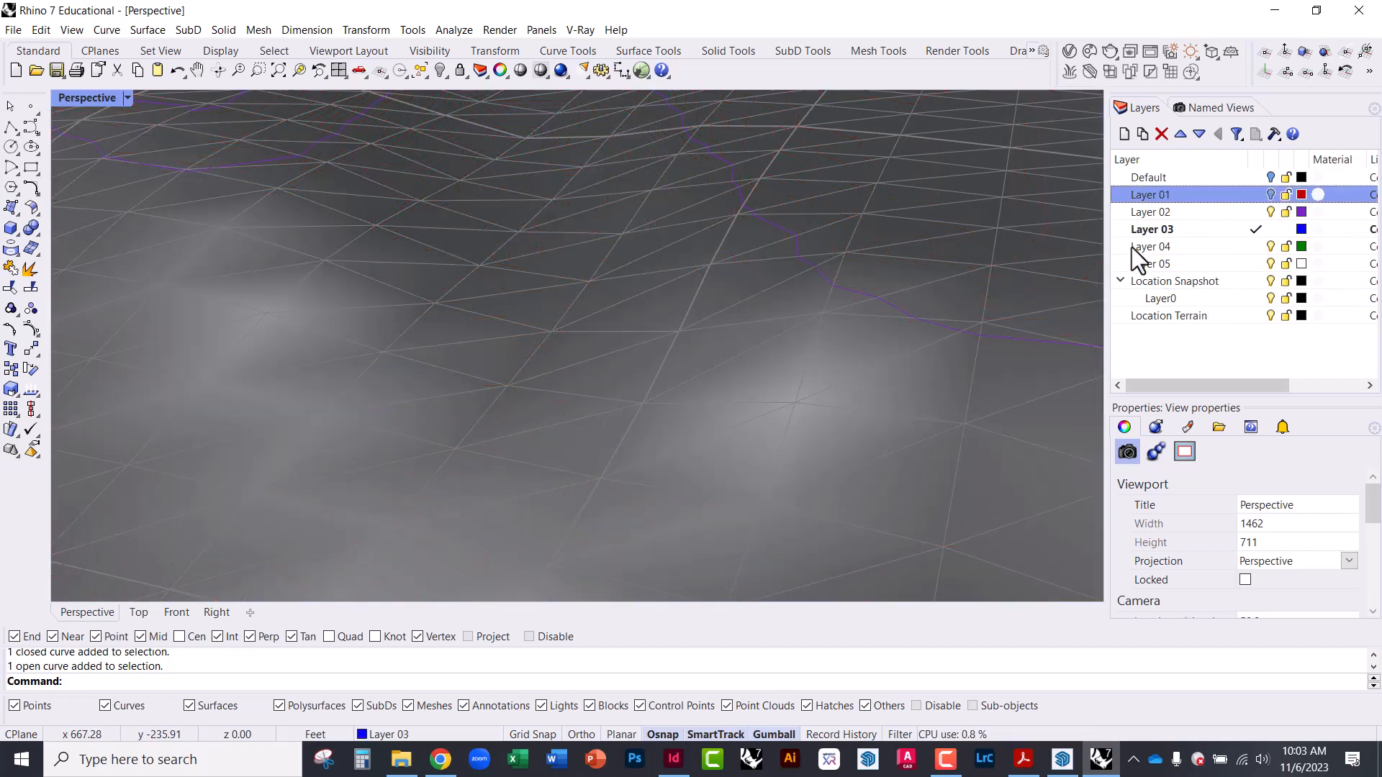
left_click(1270, 211)
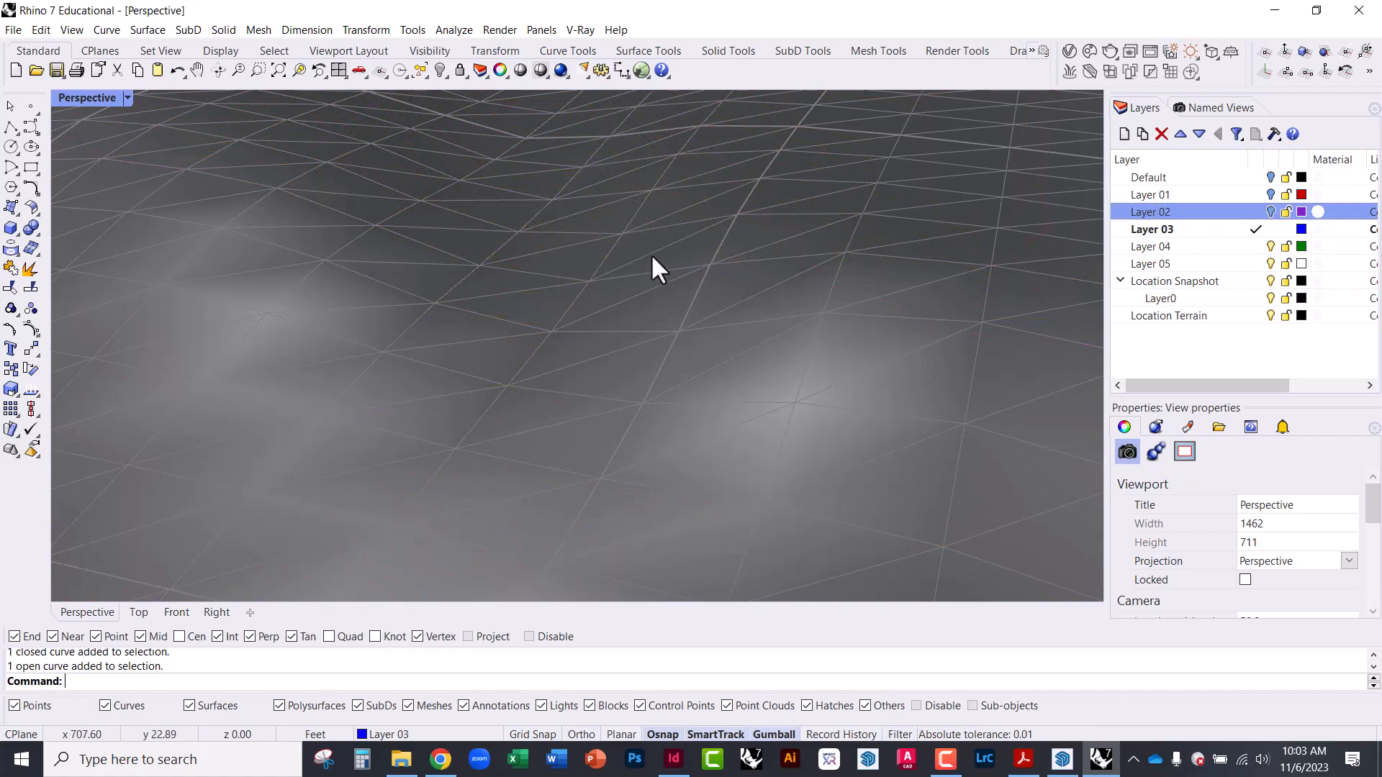
scroll(656, 277, "down", 3)
right_click_drag(663, 288, 553, 281)
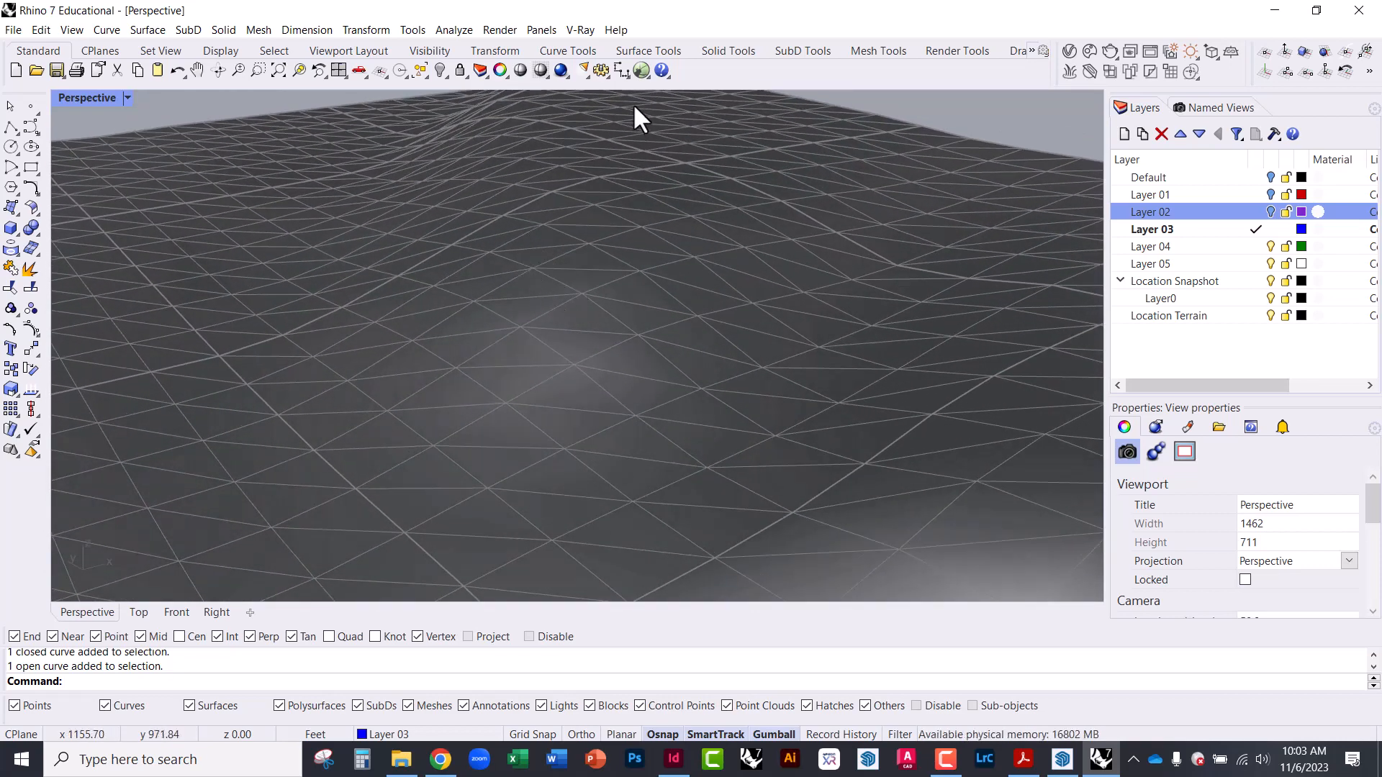
left_click(878, 56)
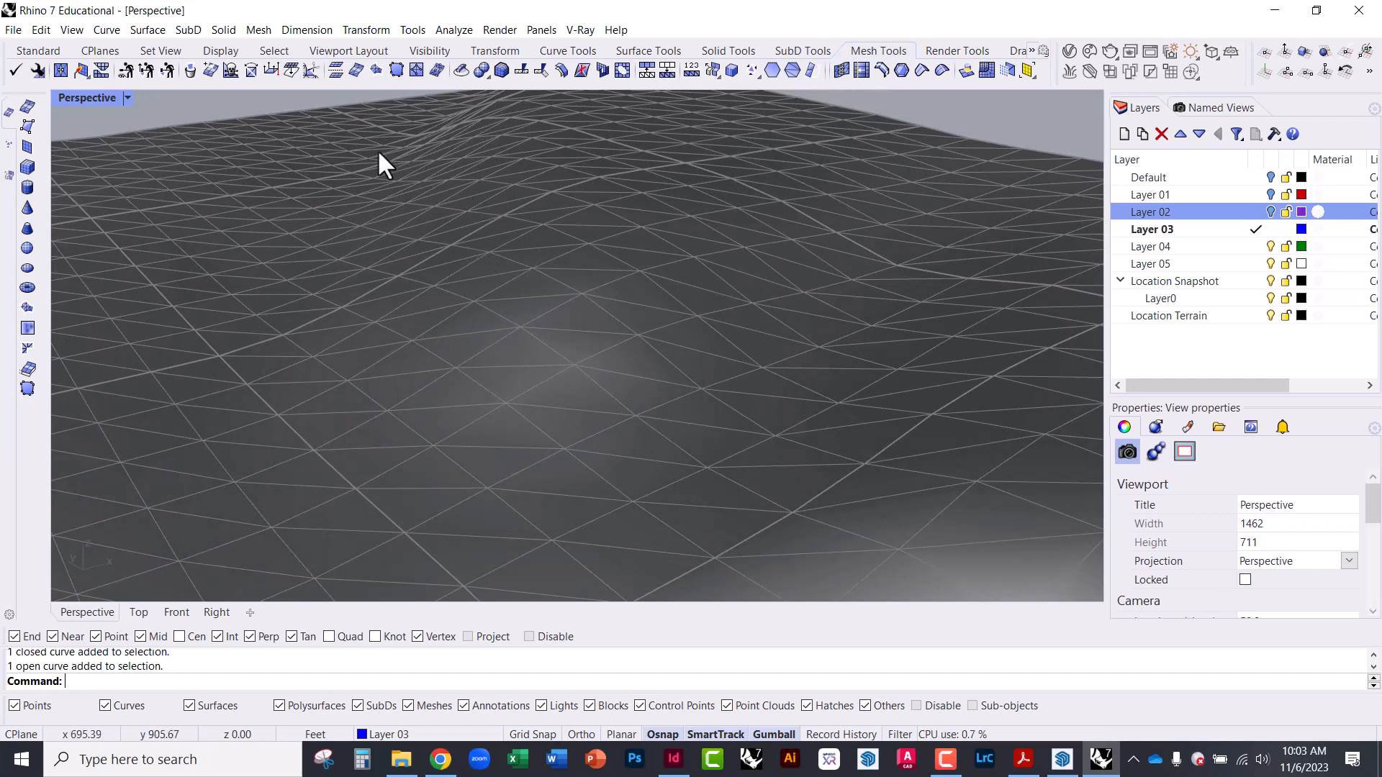
left_click(390, 243)
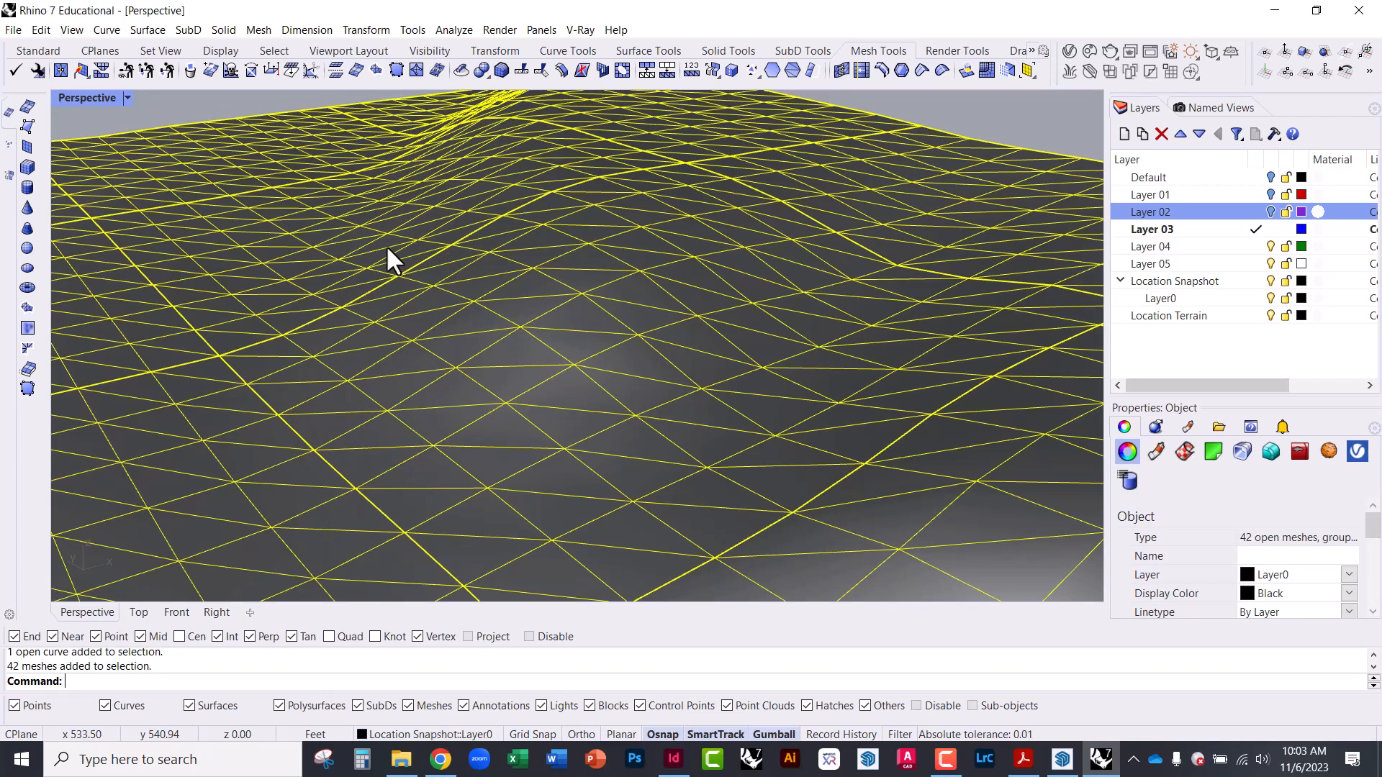
type("Smooth")
key("Return")
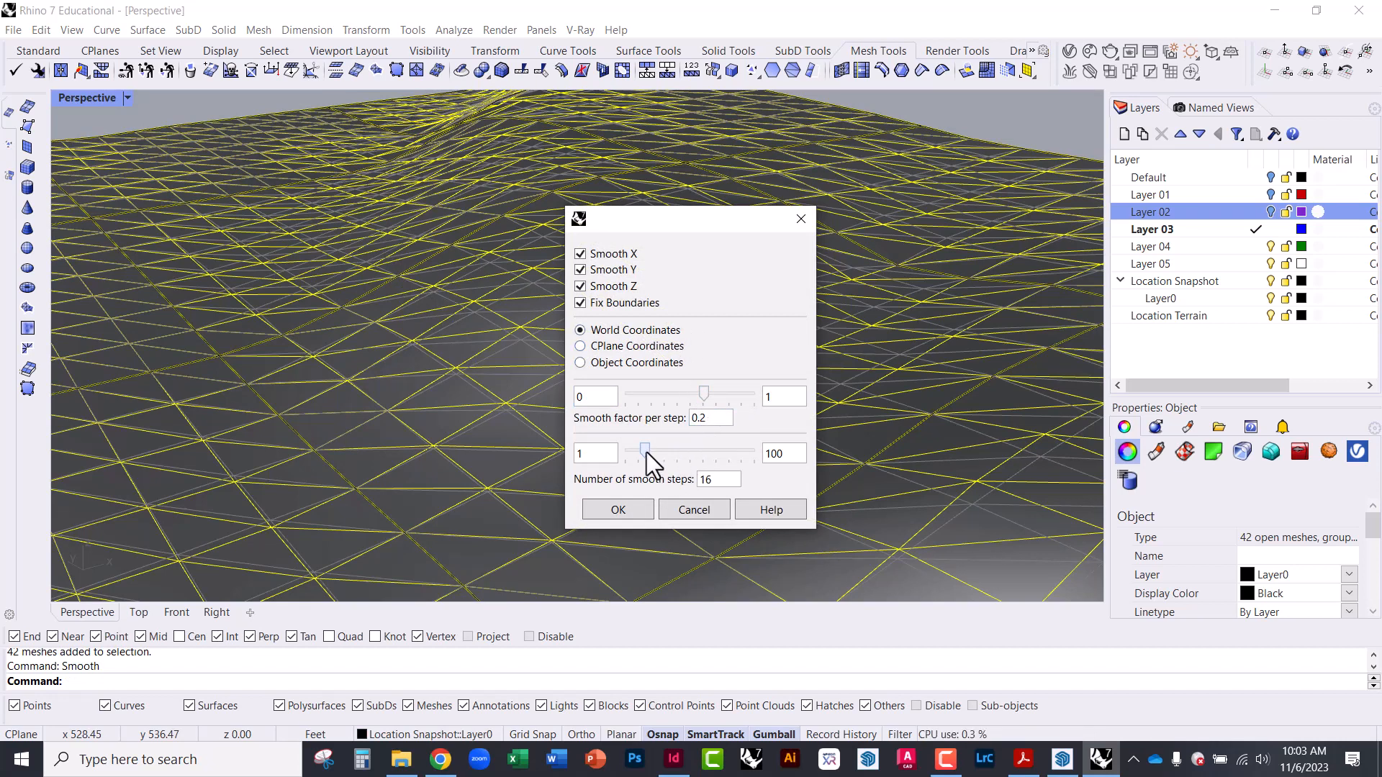
left_click_drag(646, 452, 592, 445)
mouse_move(704, 393)
left_mouse_down()
mouse_move(754, 400)
mouse_move(683, 401)
mouse_move(753, 400)
mouse_move(699, 400)
left_mouse_up()
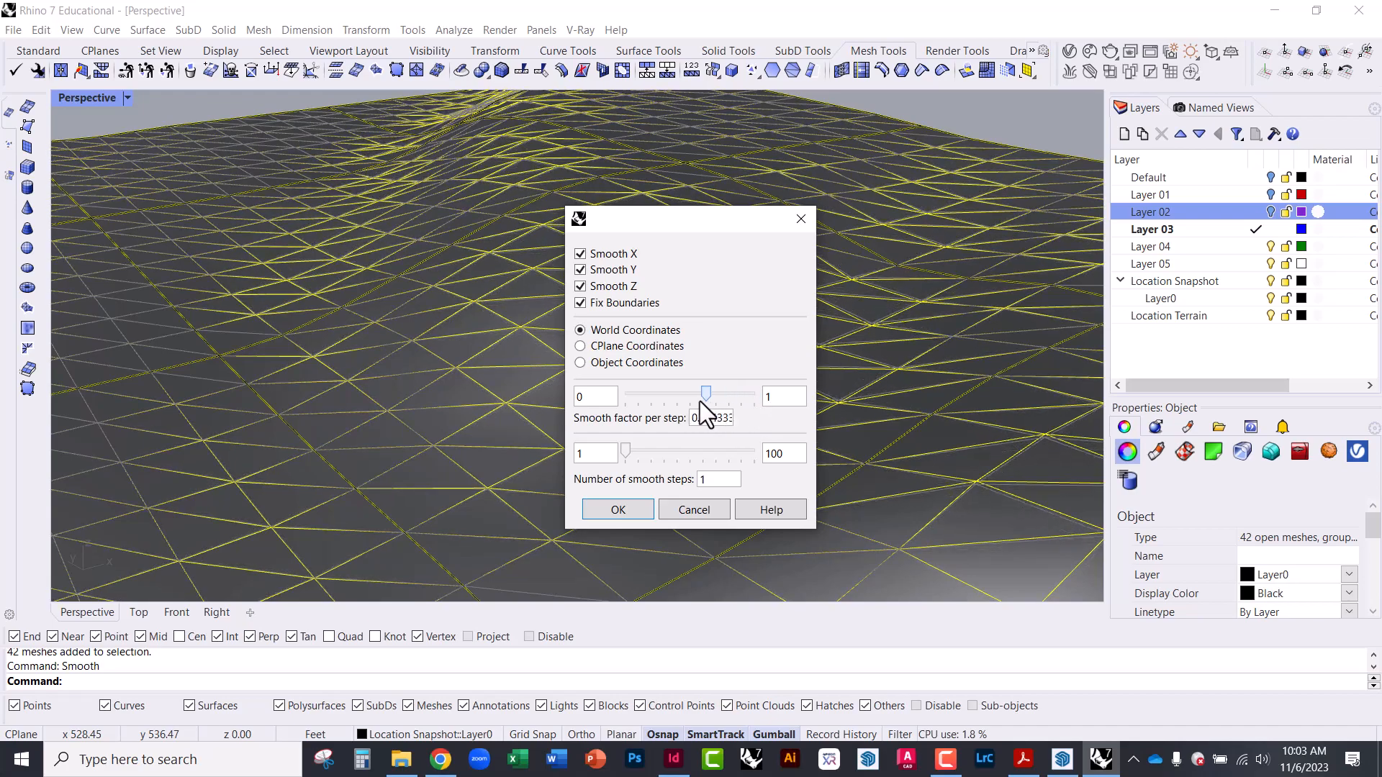
left_click(694, 507)
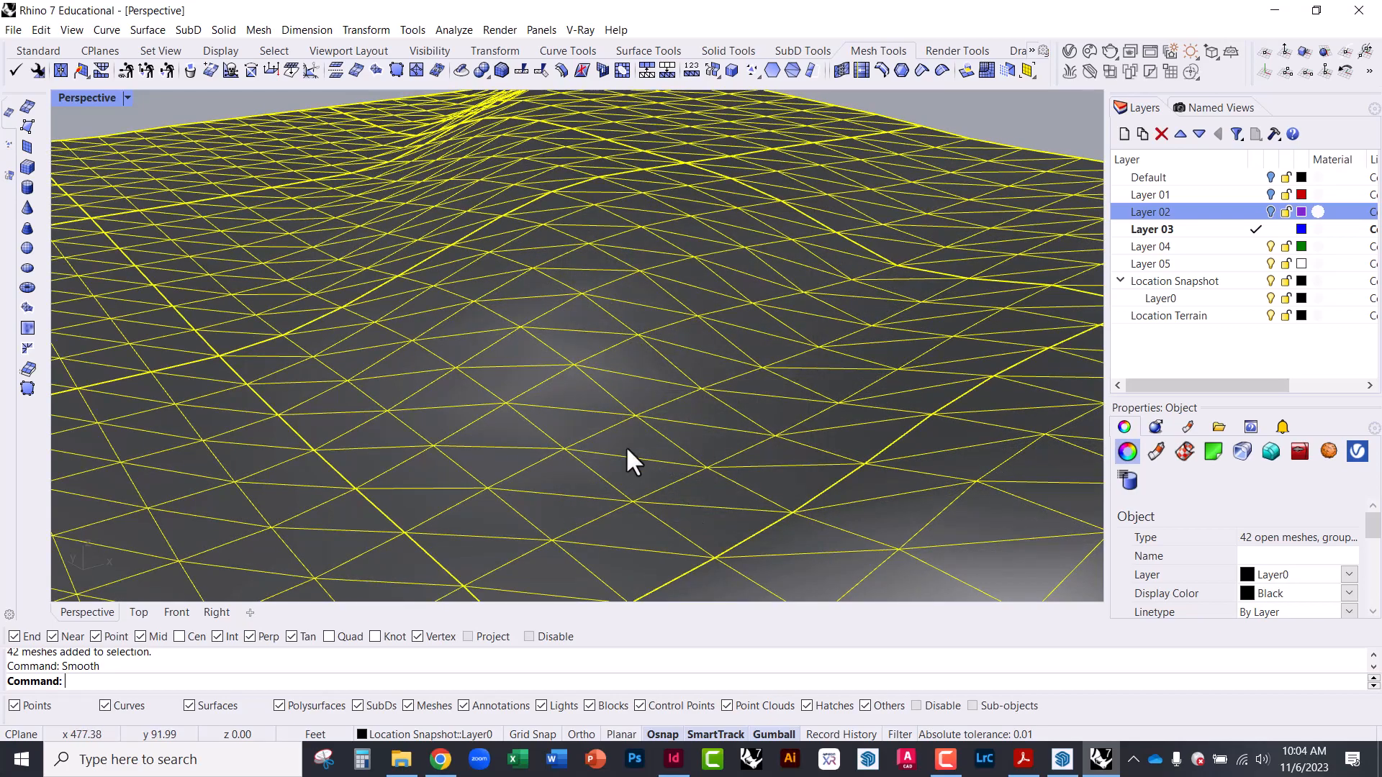
Examine the Quad Remesh options for the grouped terrain meshes and close them without remeshing.
right_click_drag(598, 376, 401, 324)
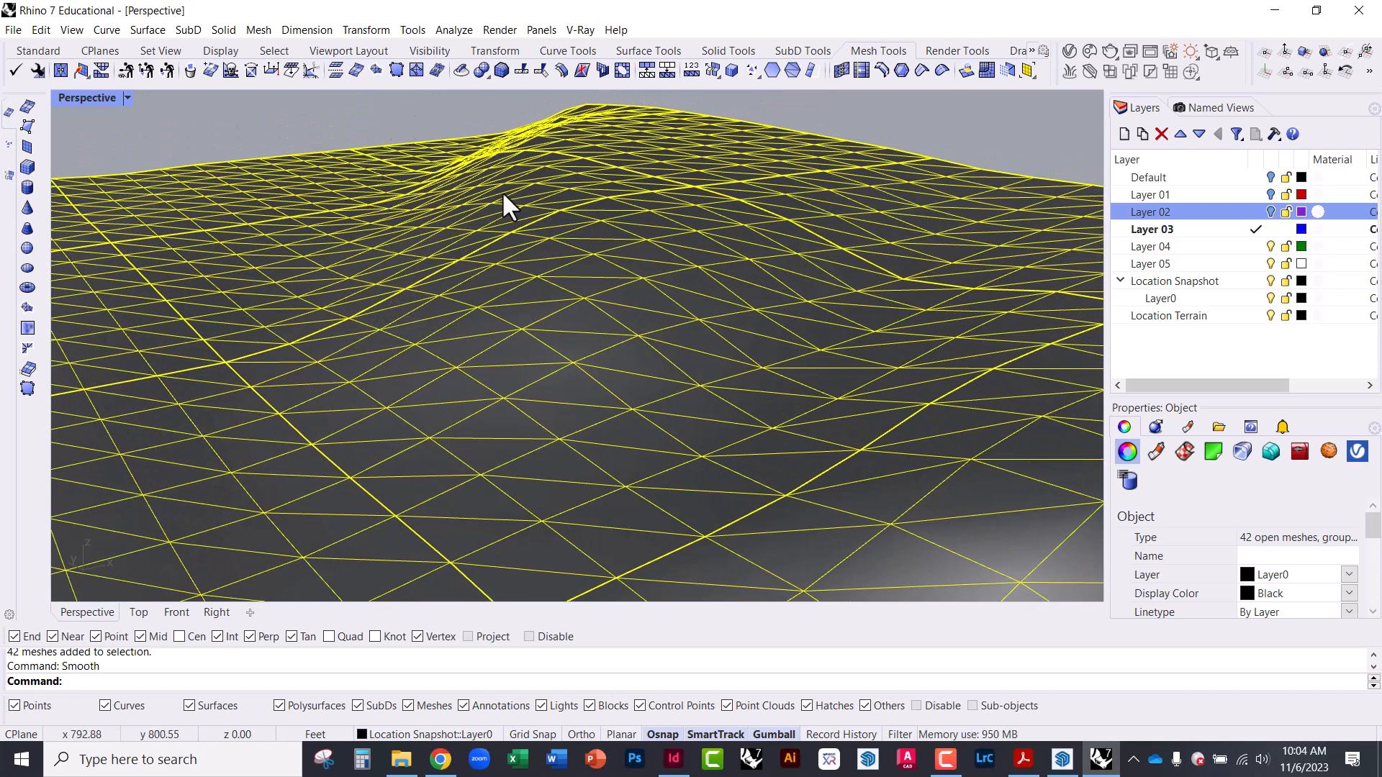
left_click(213, 119)
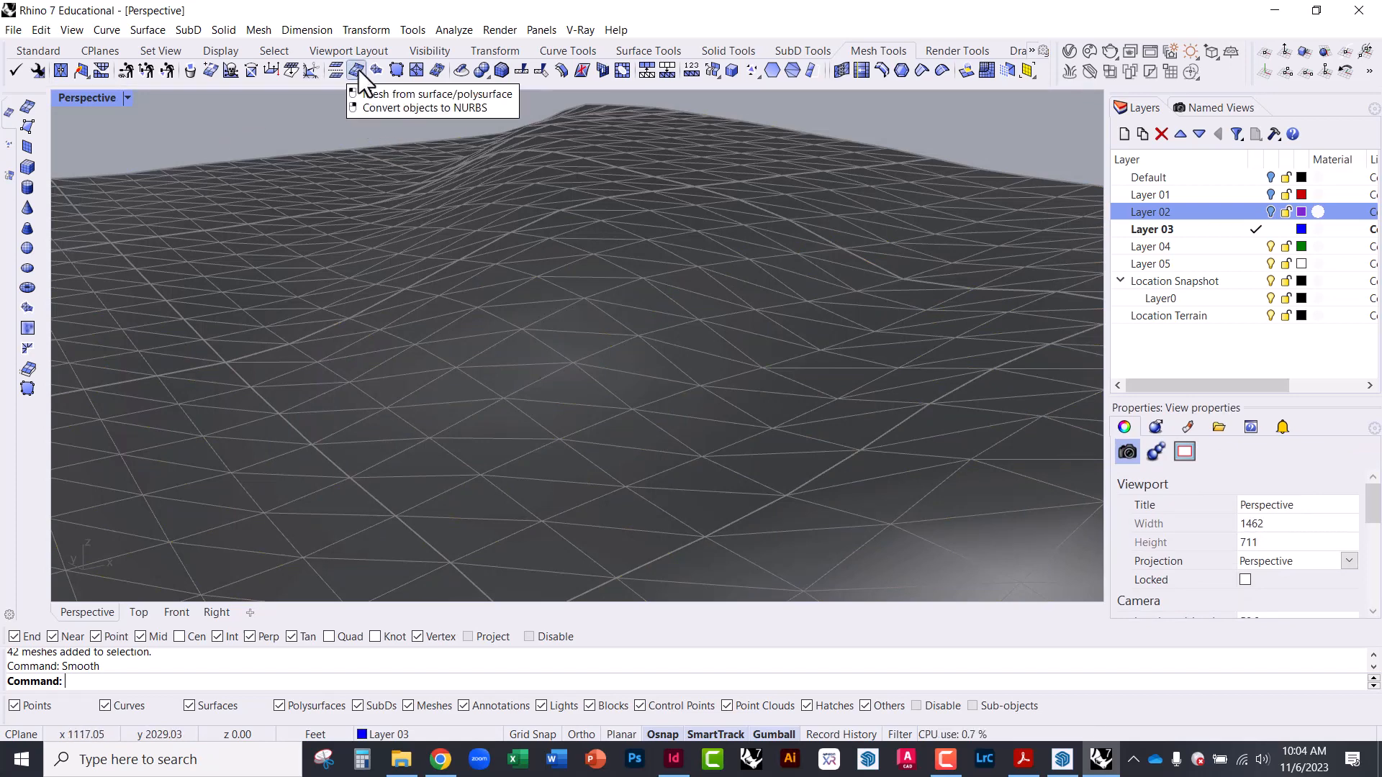
left_click(448, 188)
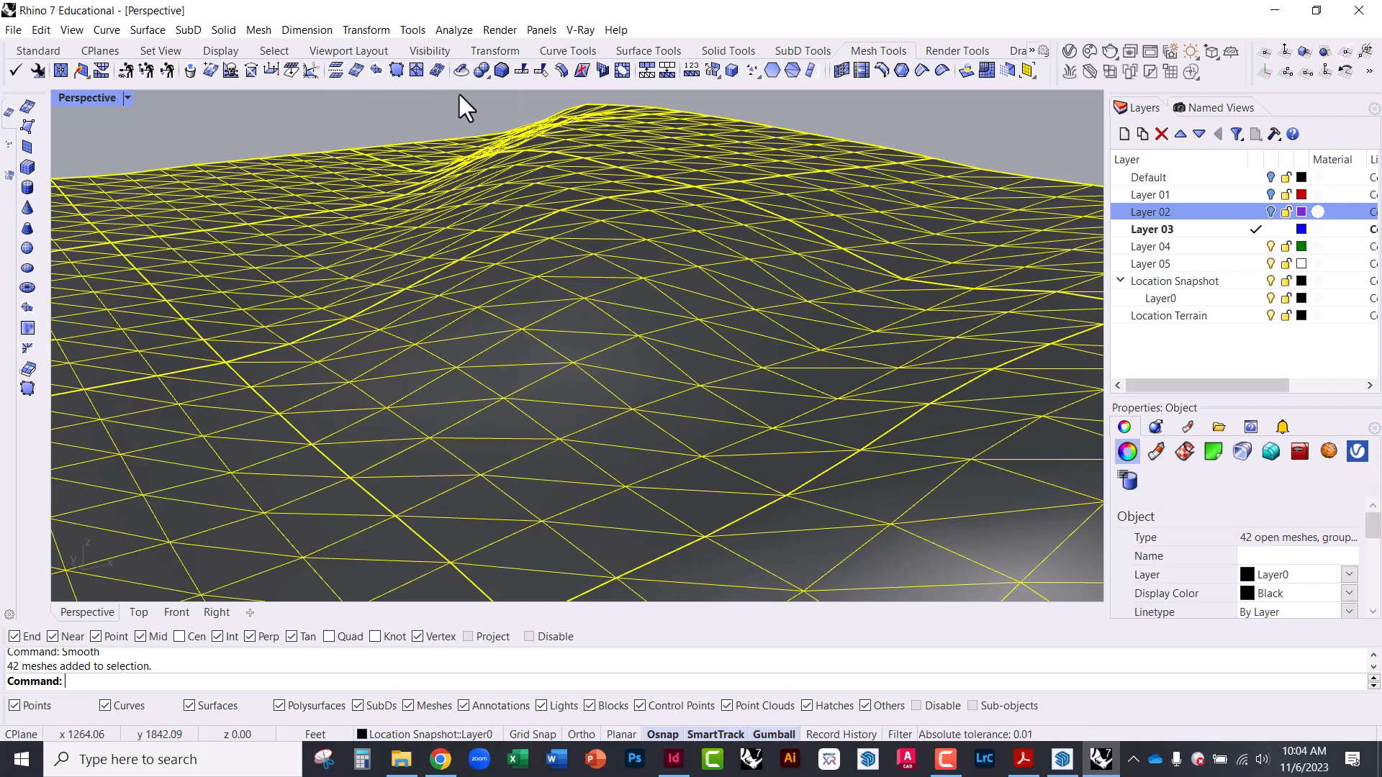
left_click(813, 49)
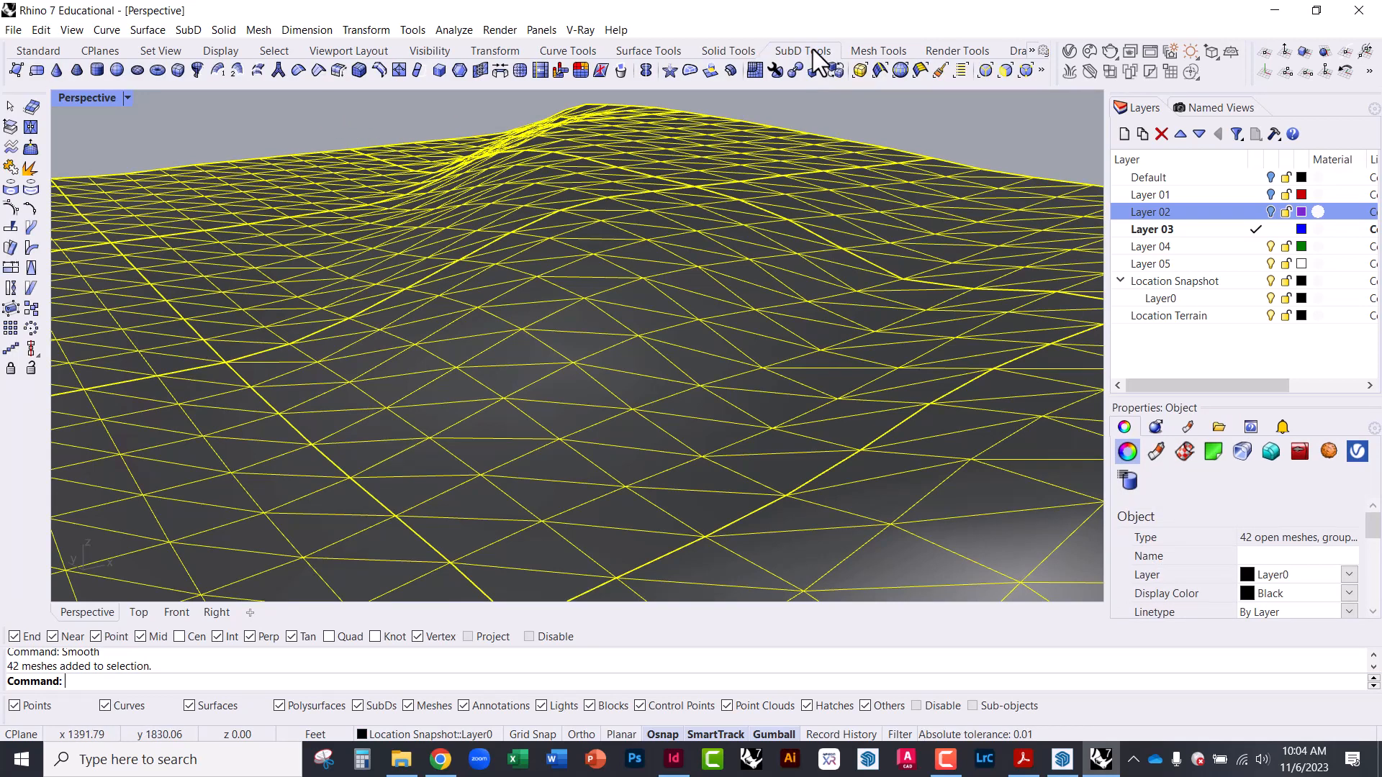
left_click(755, 70)
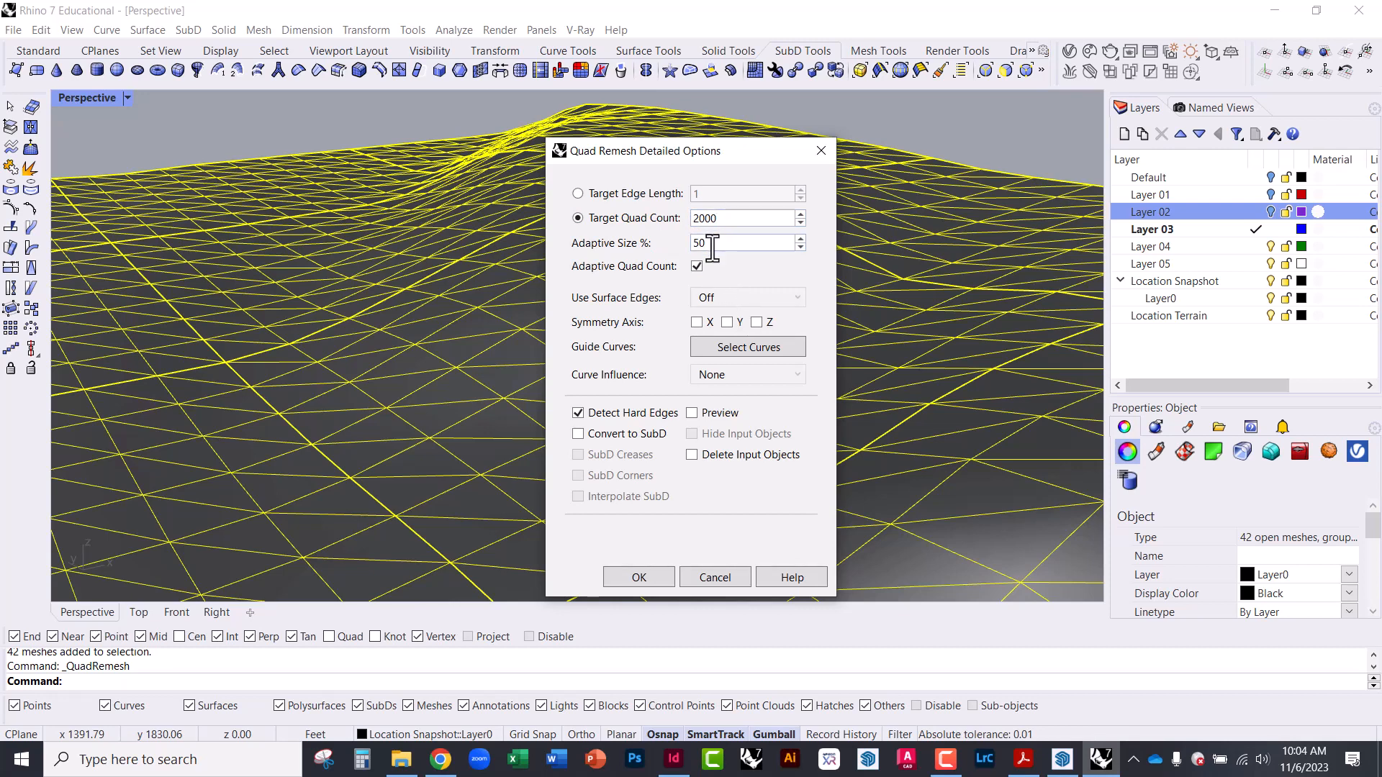
double_click(700, 222)
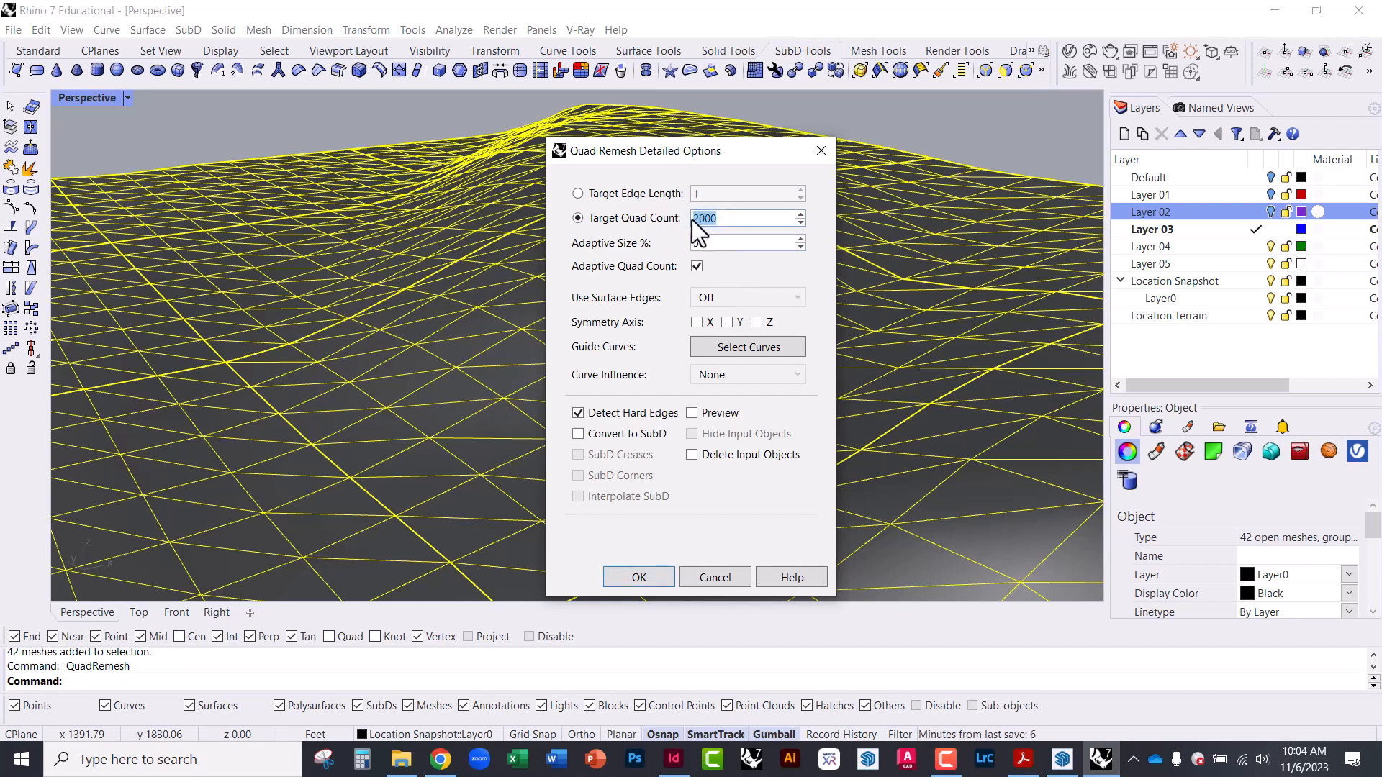
left_click(698, 221)
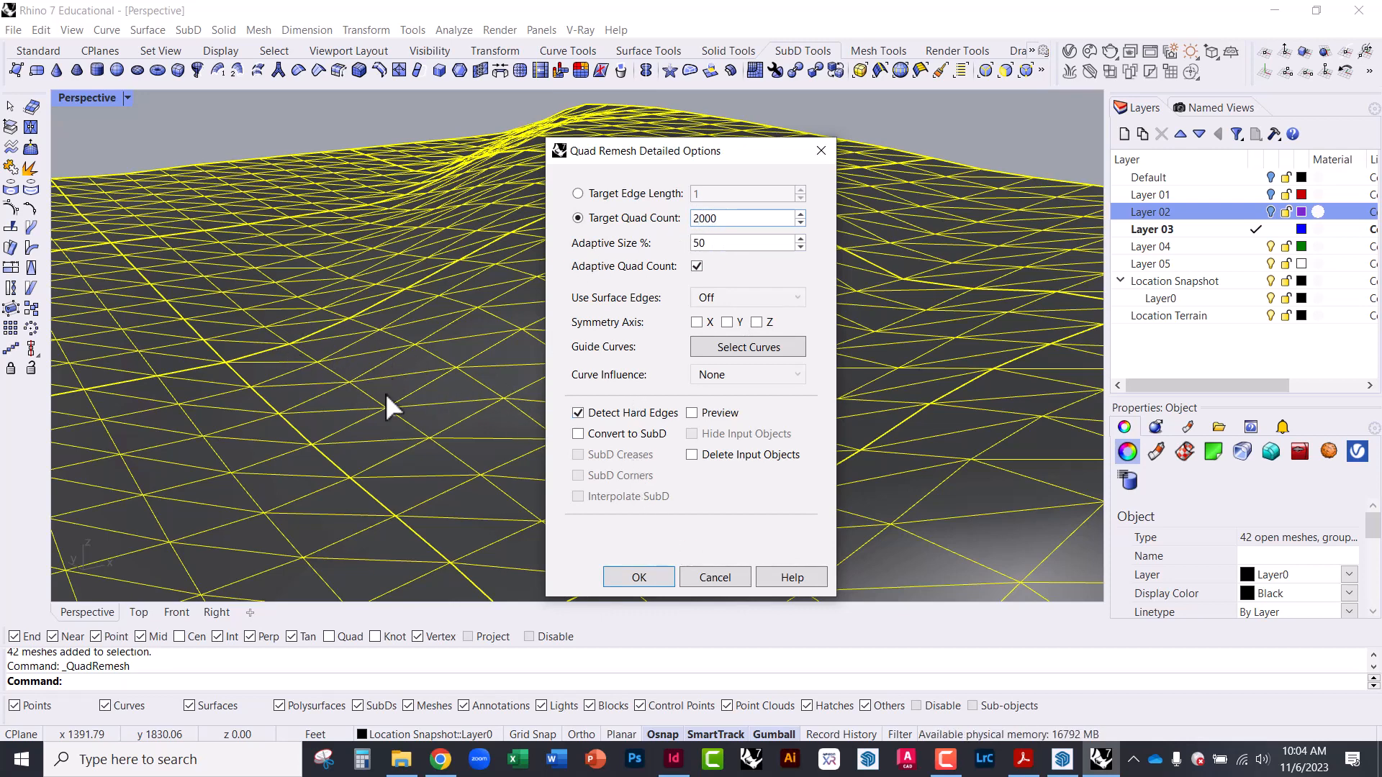
key("Return")
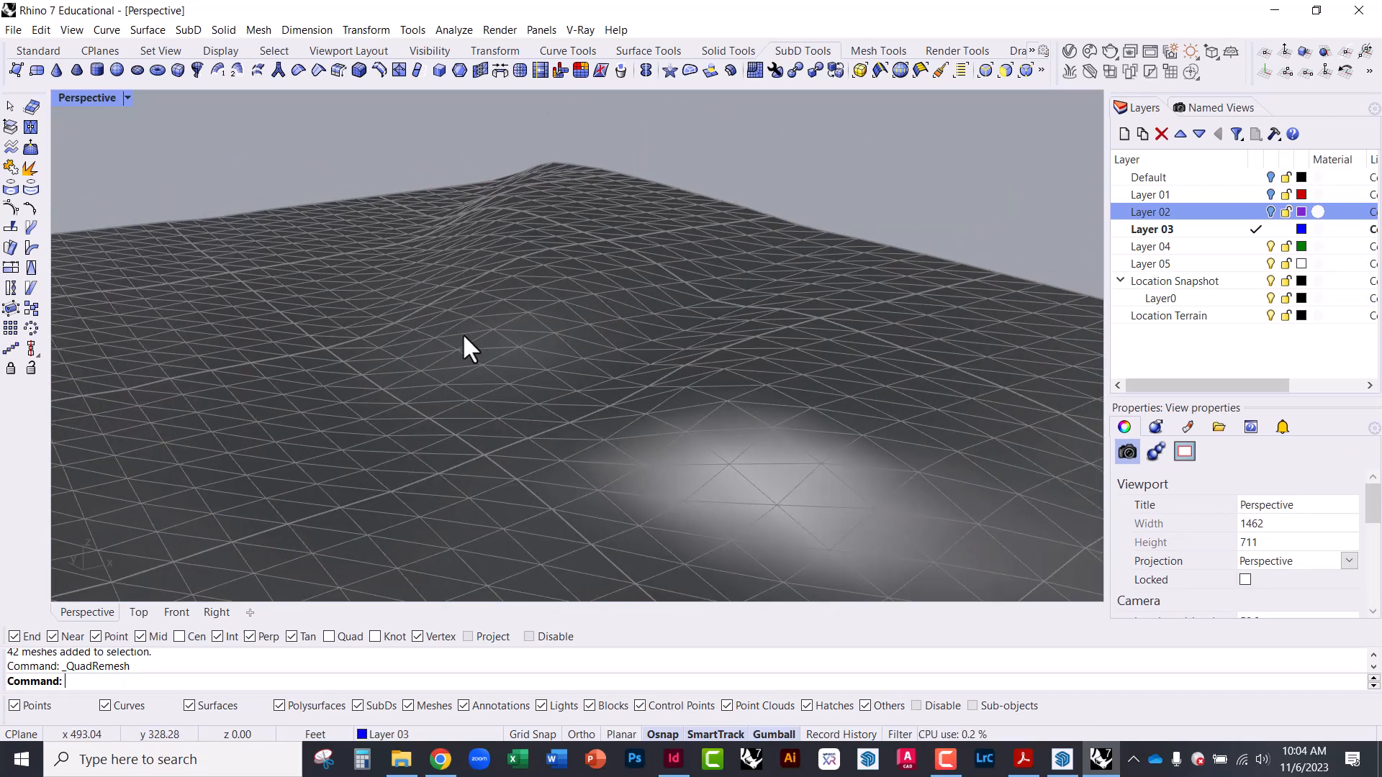
Try to explode the grouped terrain meshes into separate parts.
left_click(463, 337)
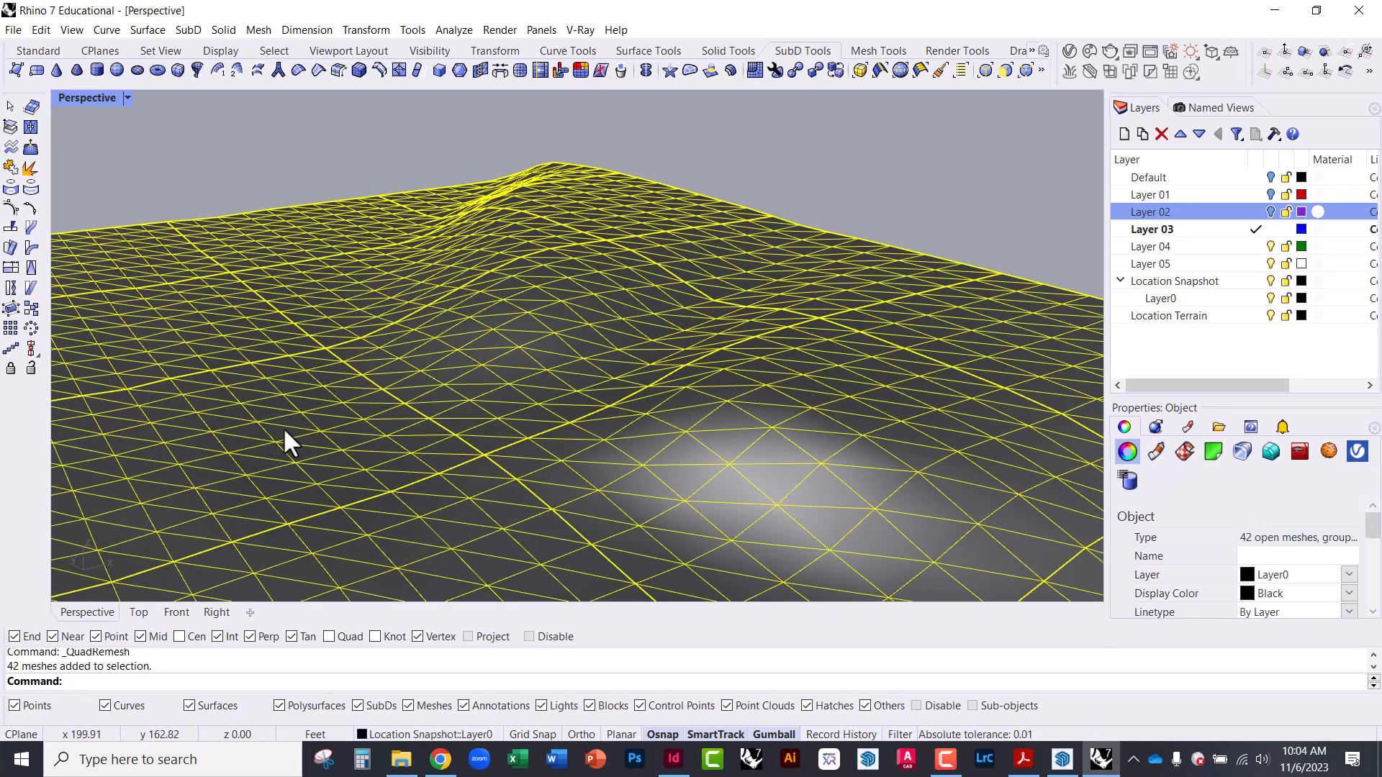
scroll(511, 289, "down", 3)
right_click_drag(555, 355, 604, 282)
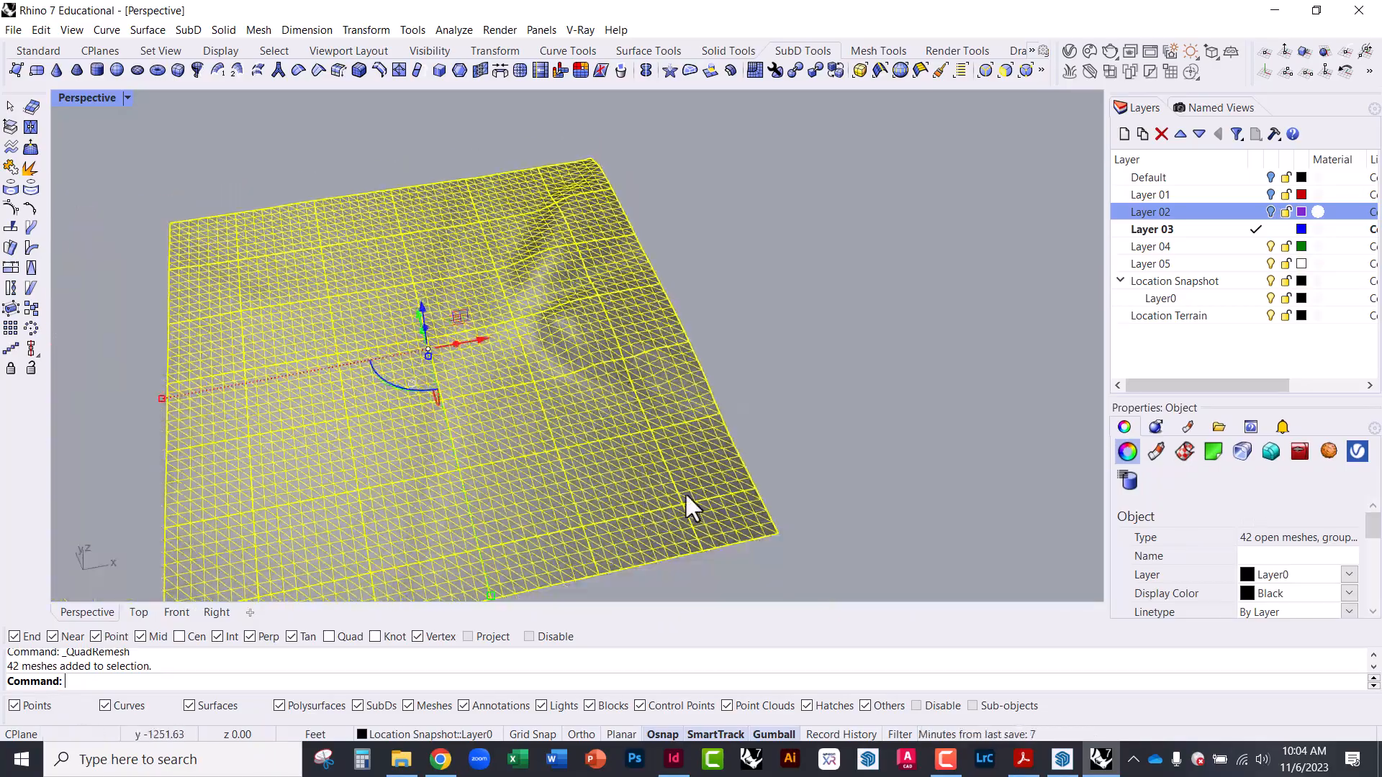
type("E")
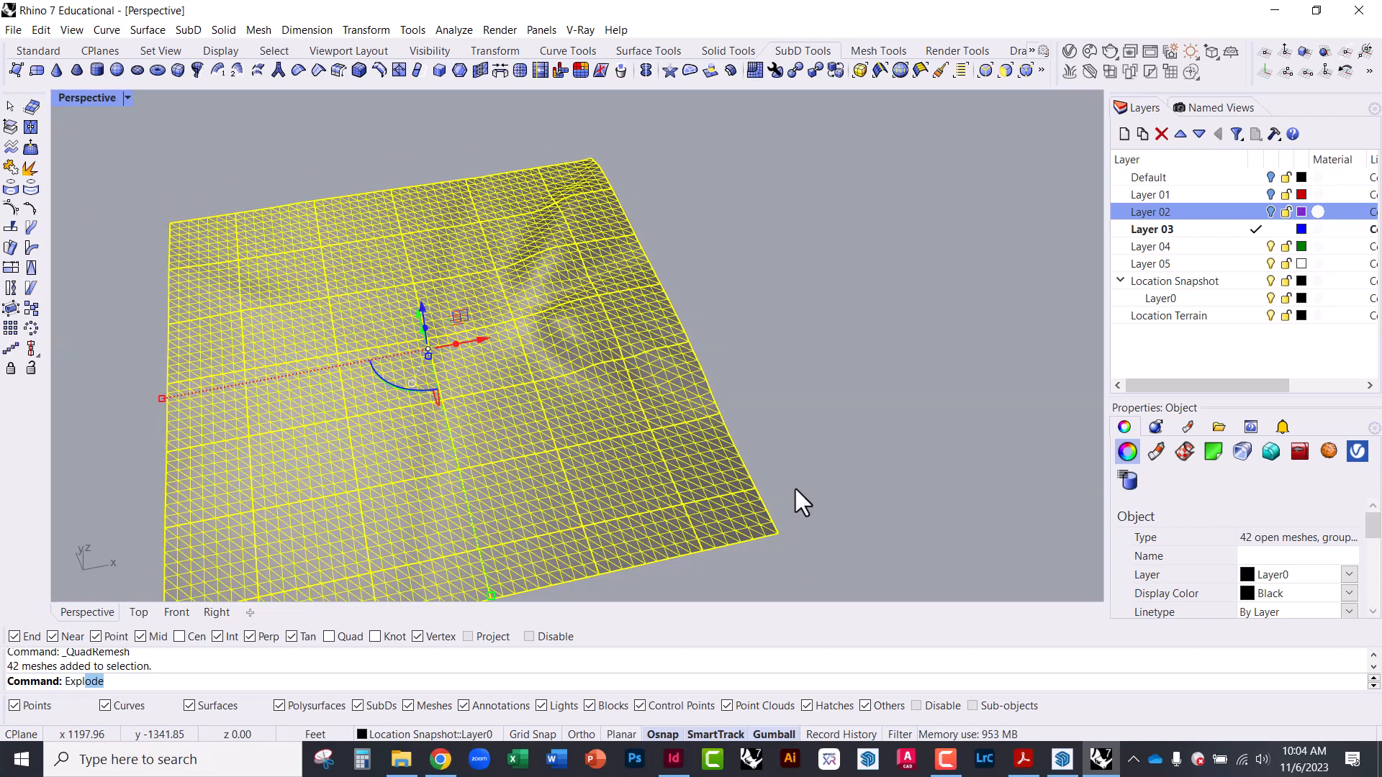
type("xpl")
key("Return")
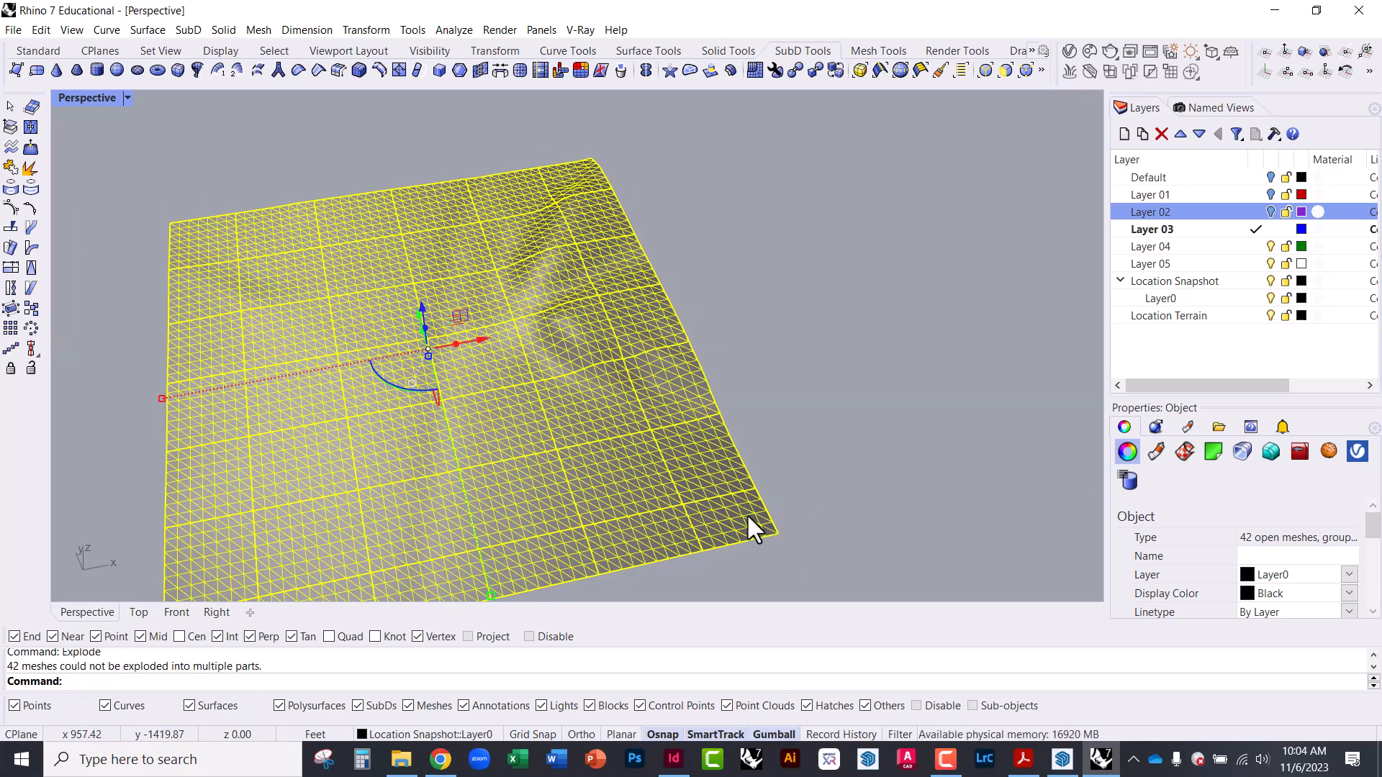
Ungroup the Location Snapshot terrain meshes.
left_click(763, 510)
left_click(803, 512)
left_click(742, 512)
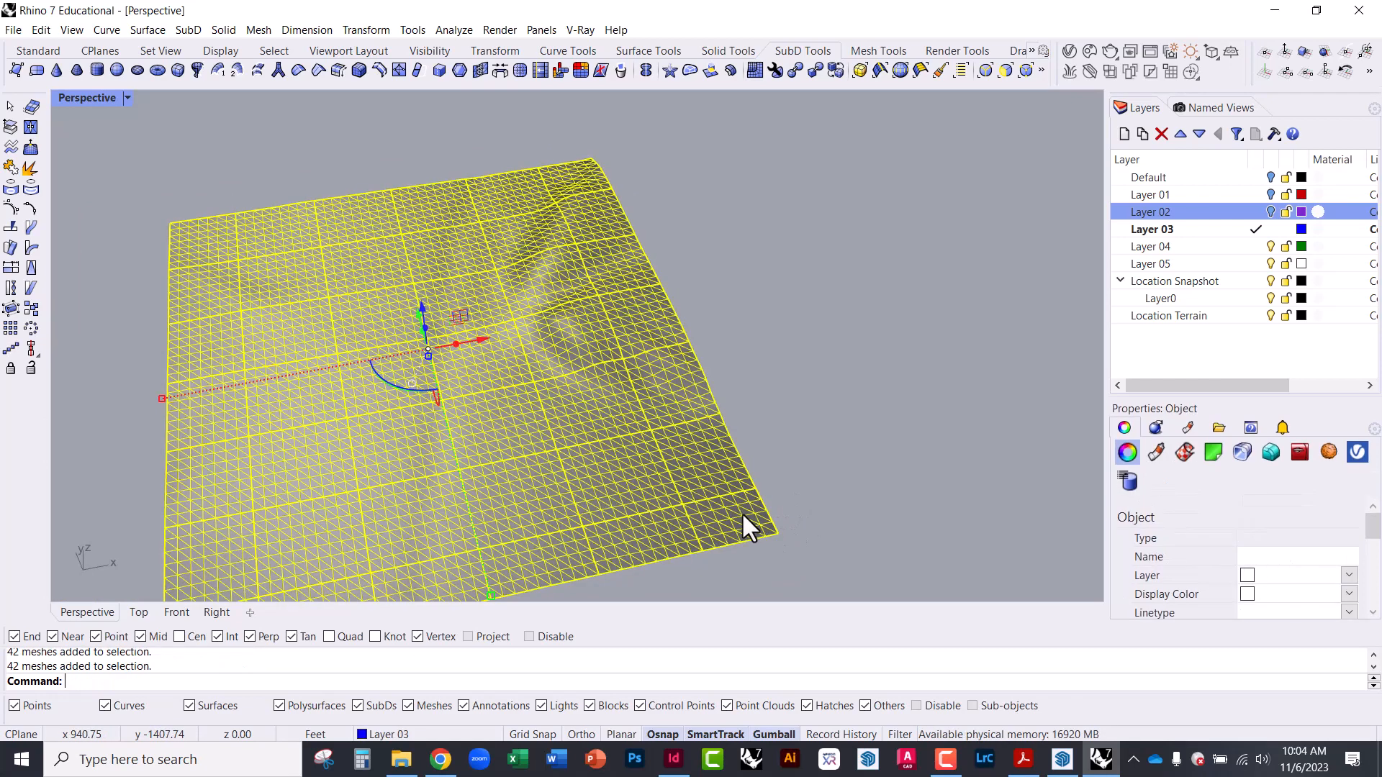
key("Return")
type("Ungroup")
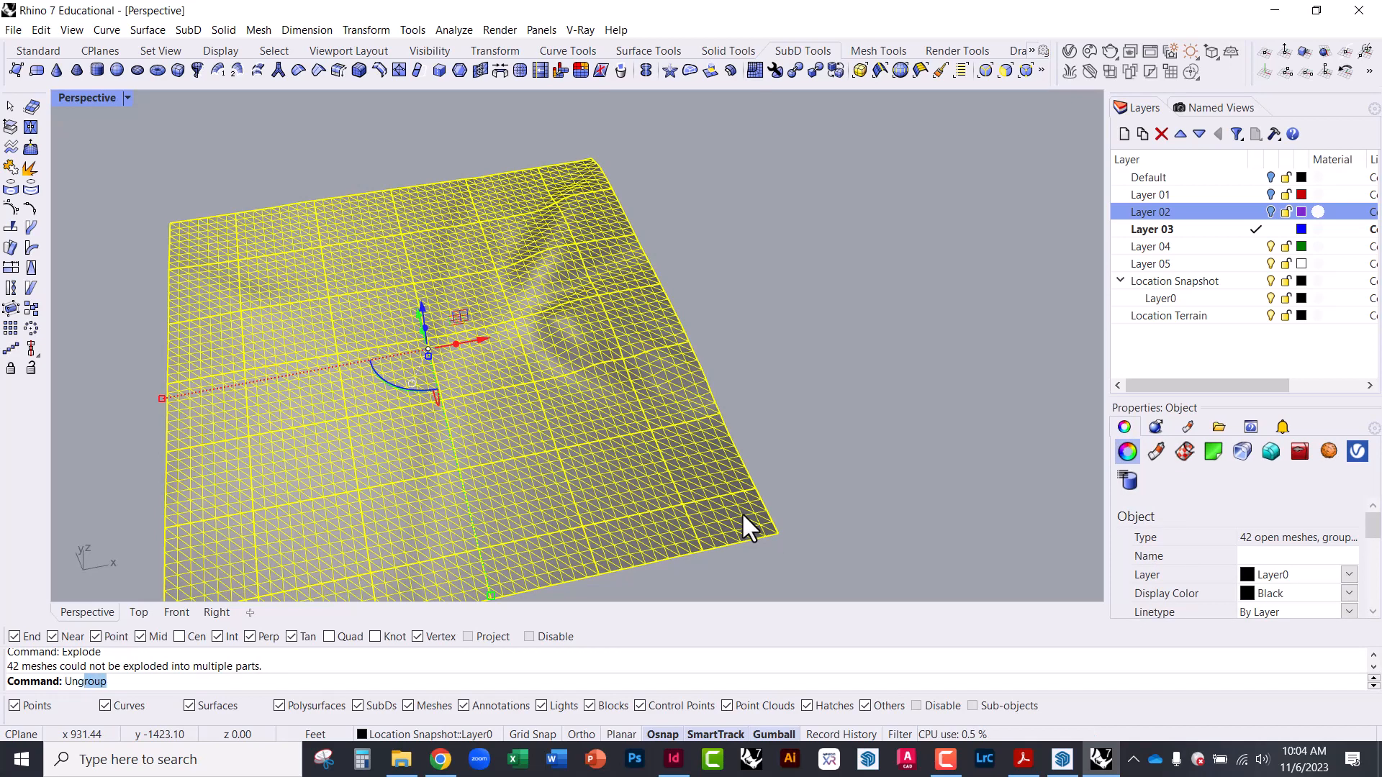
key("Return")
Examine how the terrain is divided into individual mesh tiles by picking single tiles near its corners.
left_click(742, 512)
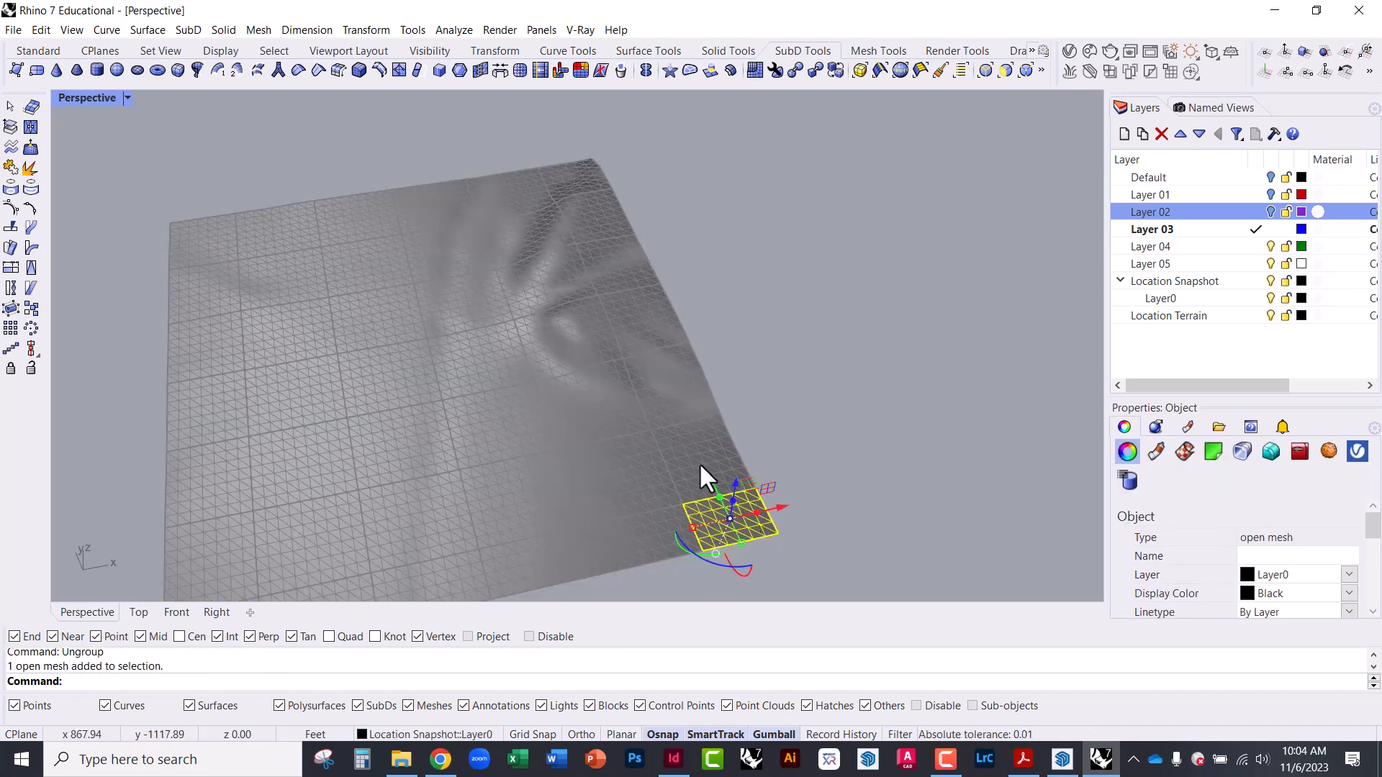
scroll(680, 371, "down", 4)
scroll(663, 462, "up", 9)
left_click(650, 457)
left_click(672, 378)
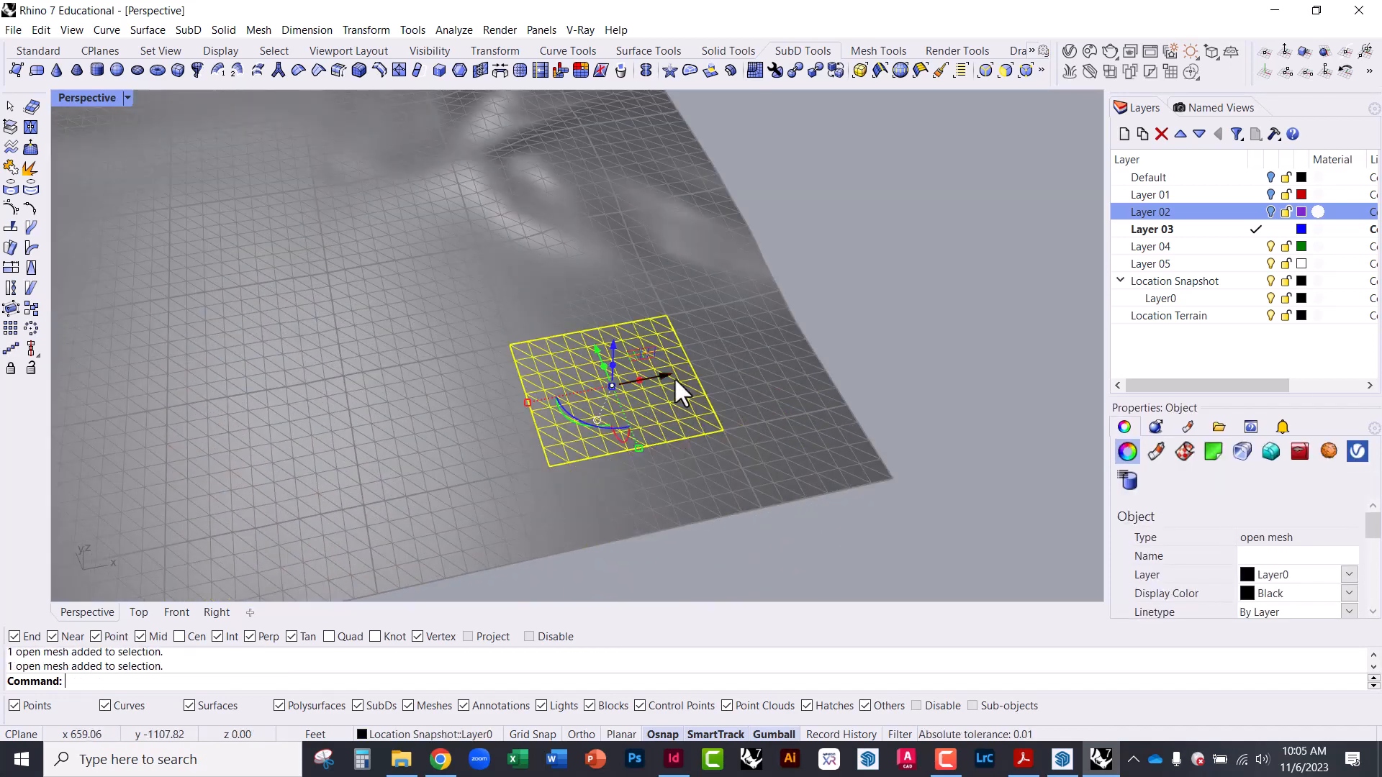
left_click(781, 382)
scroll(855, 407, "down", 7)
right_click_drag(856, 415, 757, 484)
right_click_drag(485, 403, 462, 302)
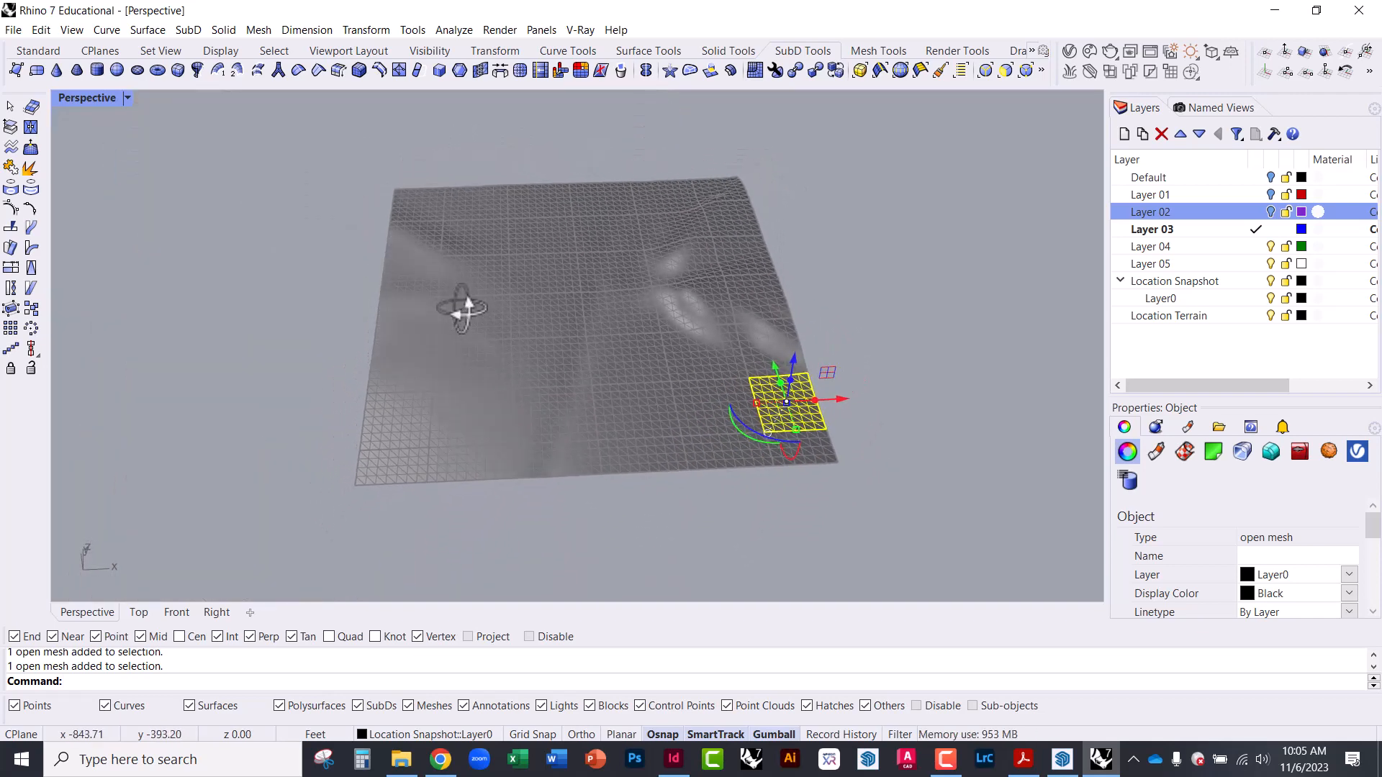
scroll(659, 299, "up", 2)
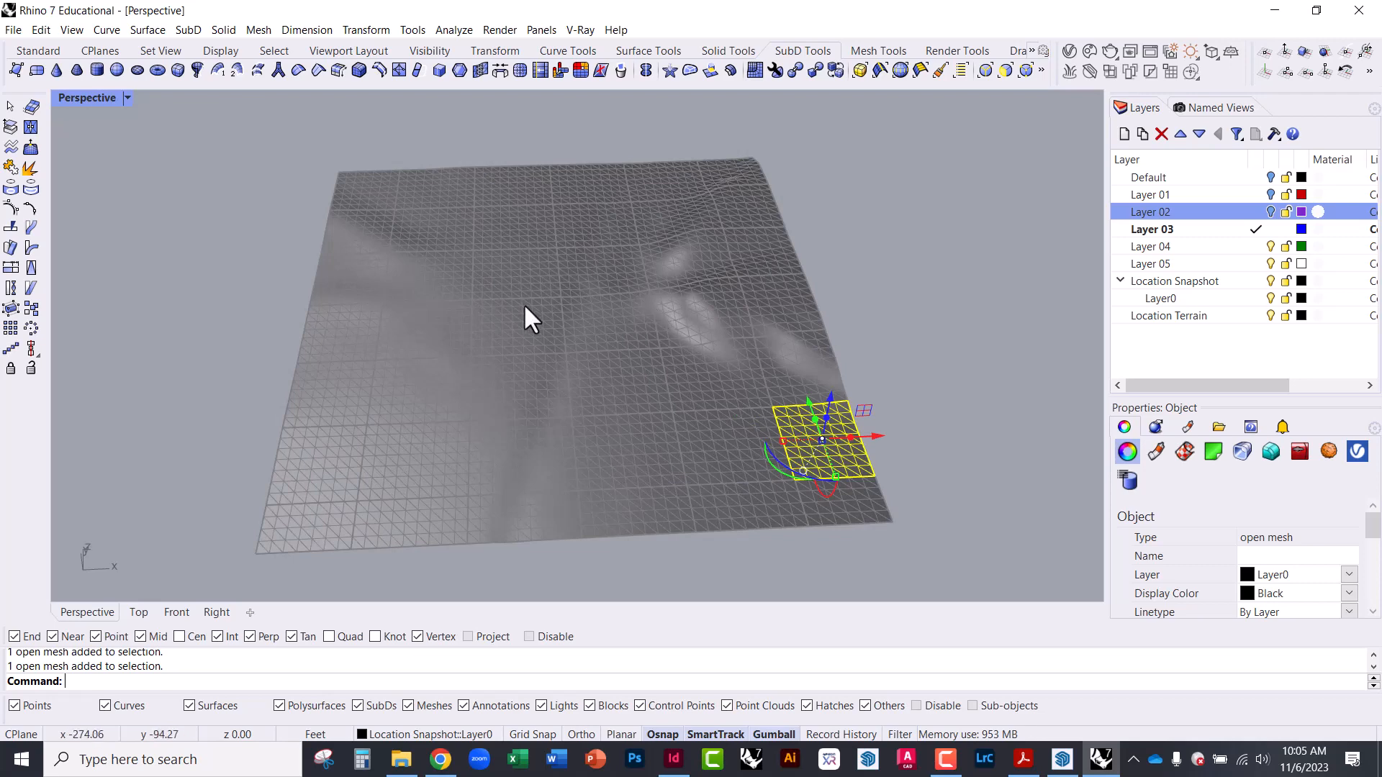
right_click_drag(468, 330, 463, 277)
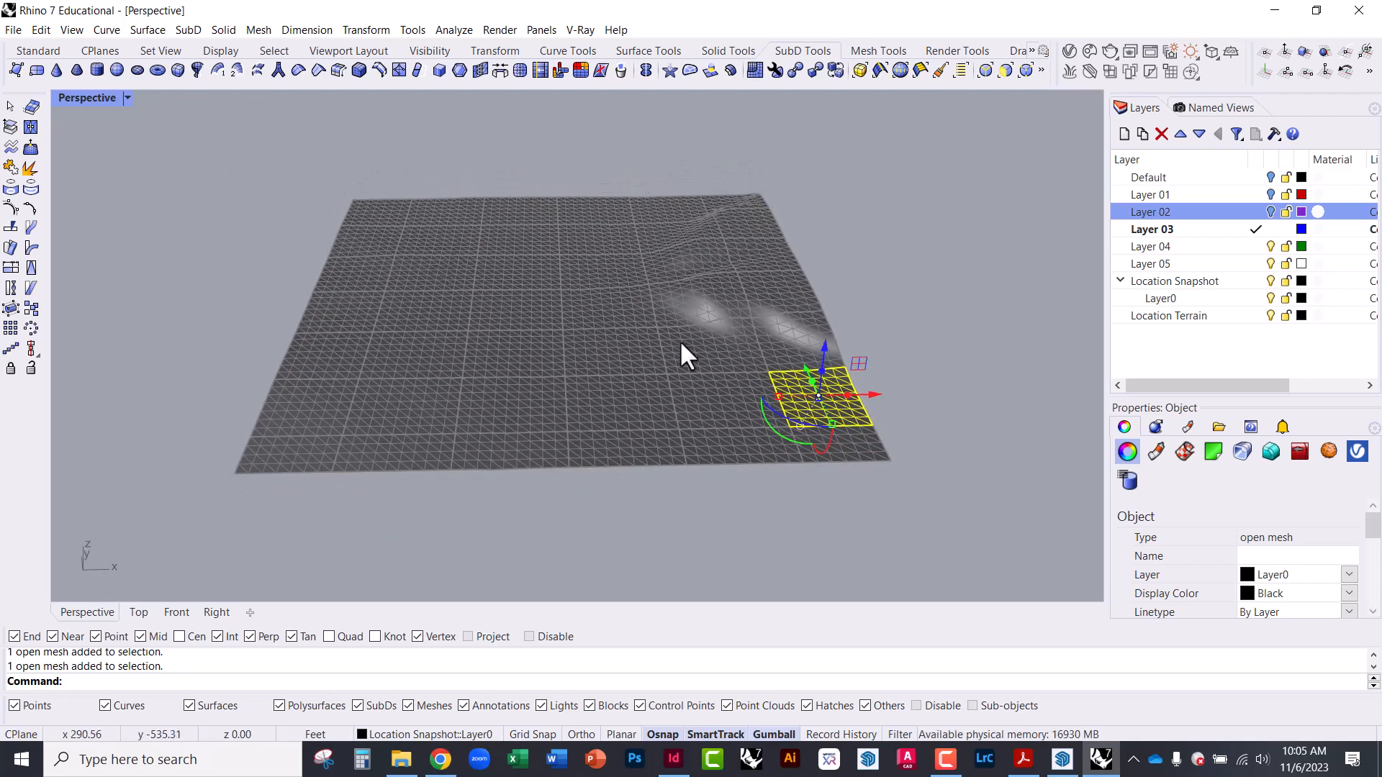
scroll(281, 462, "up", 5)
left_click(280, 451)
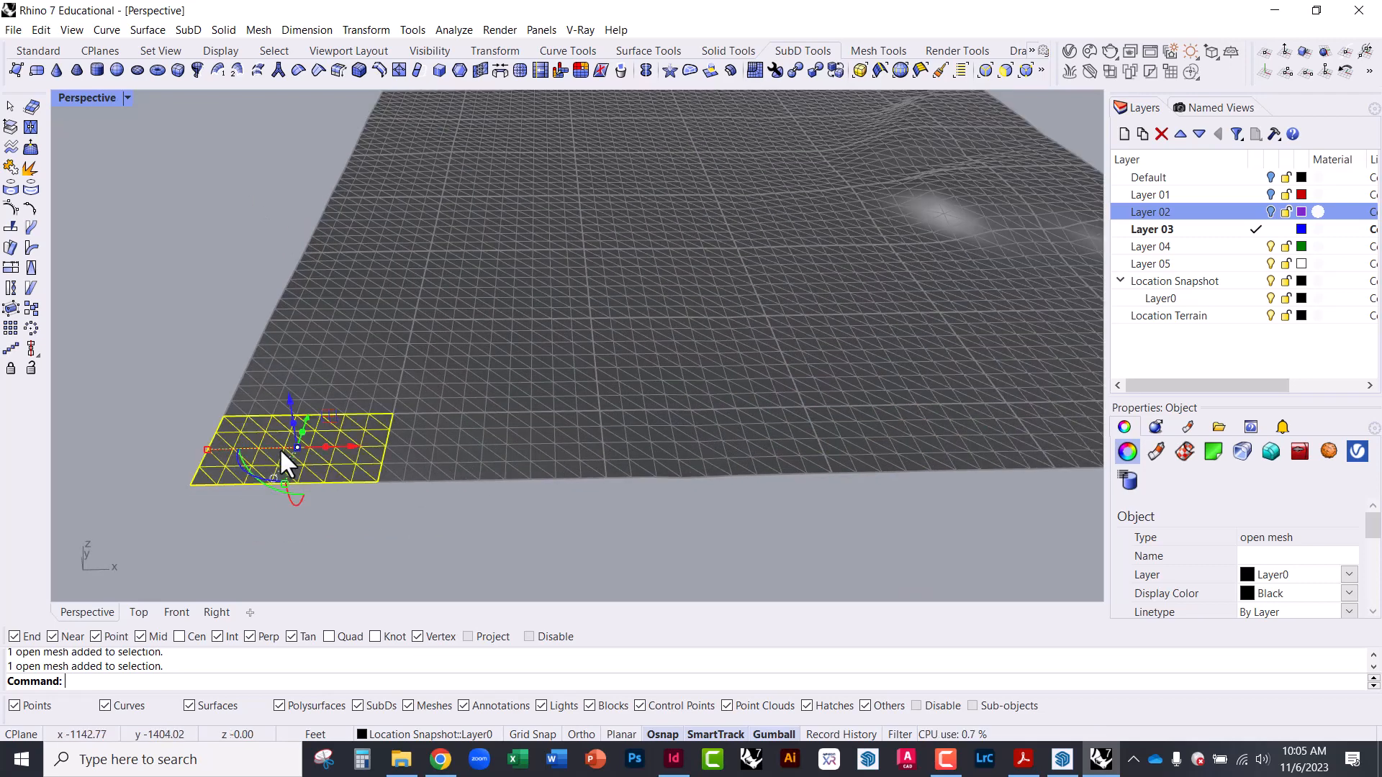
key("Escape")
scroll(280, 496, "down", 5)
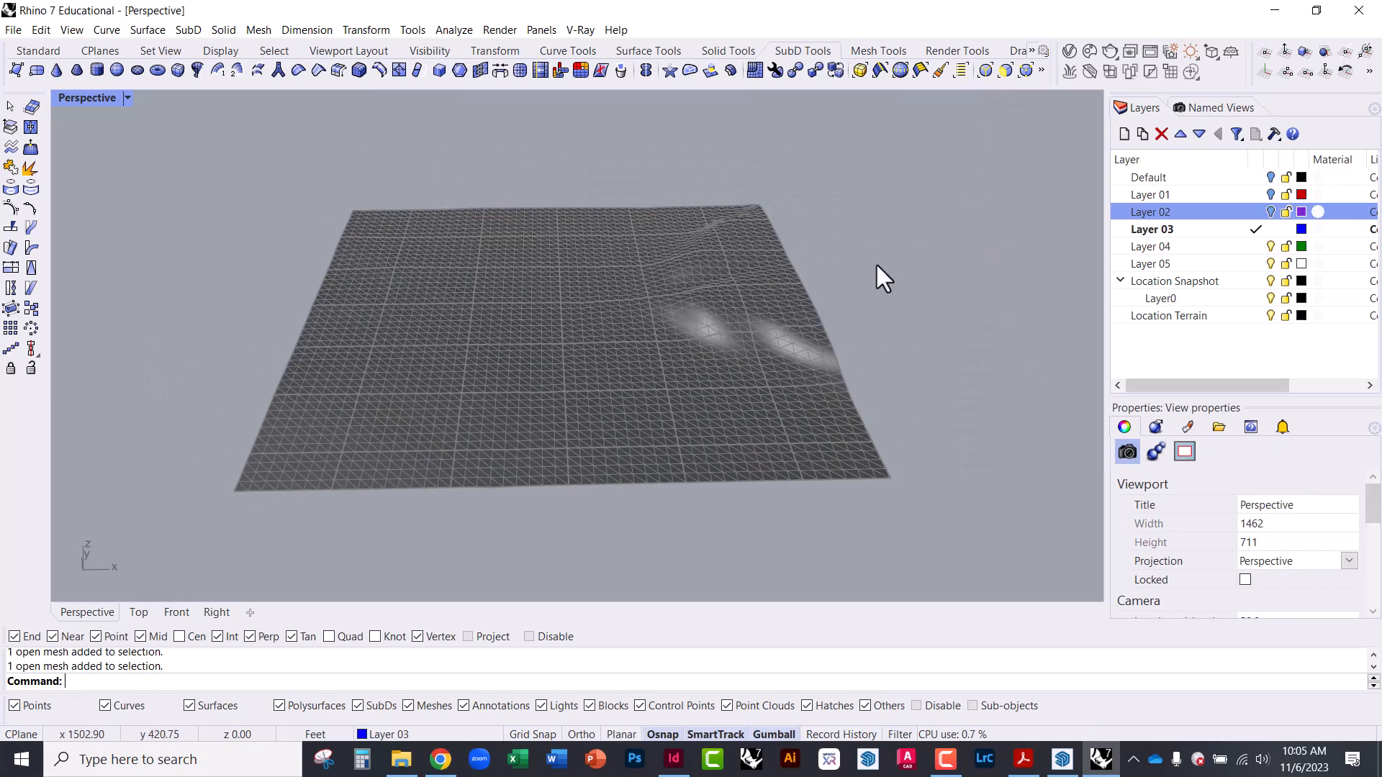
Try to explode and ungroup all the terrain mesh tiles once more, and deselect them.
left_click_drag(171, 137, 956, 573)
type("Explode")
key("Return")
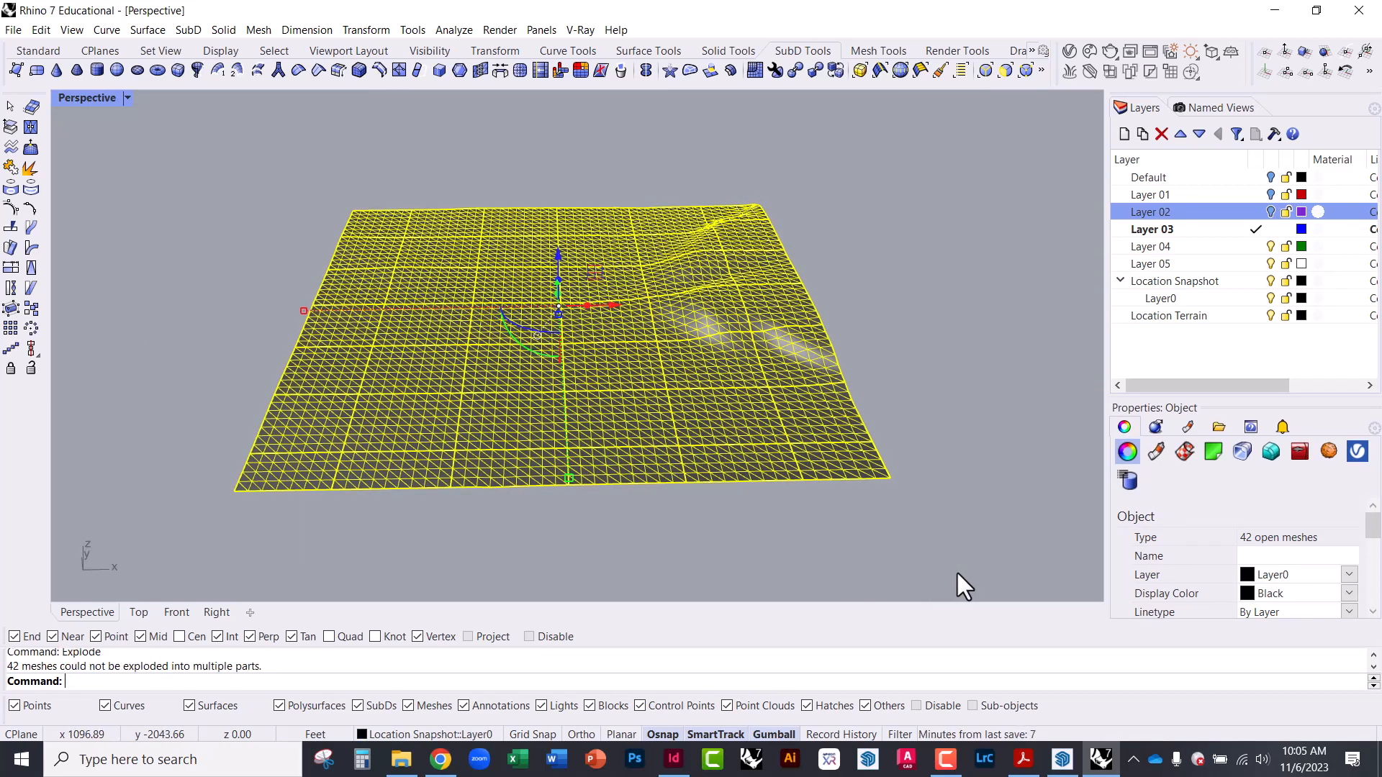
type("Ung")
key("Return")
type("U")
key("BackSpace")
type("E")
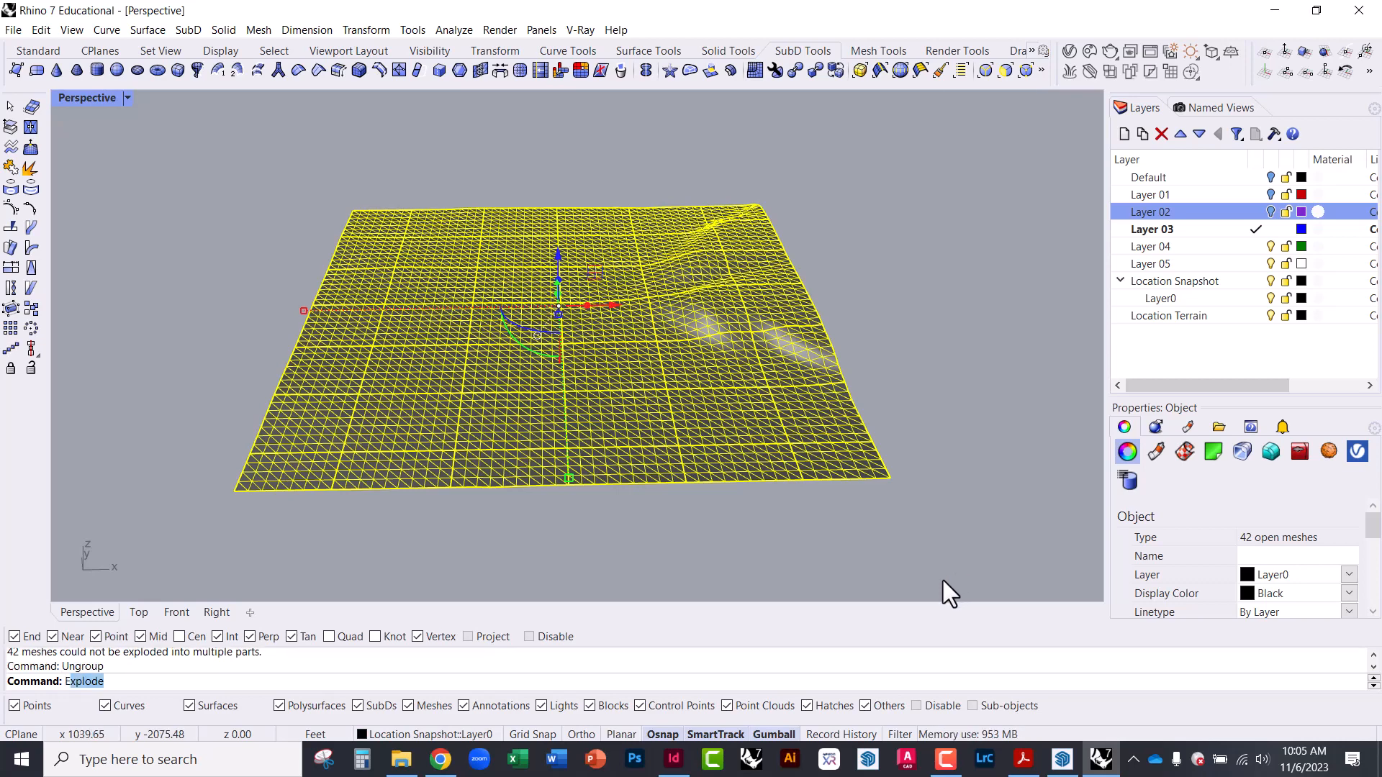
key("Escape")
key("Escape")
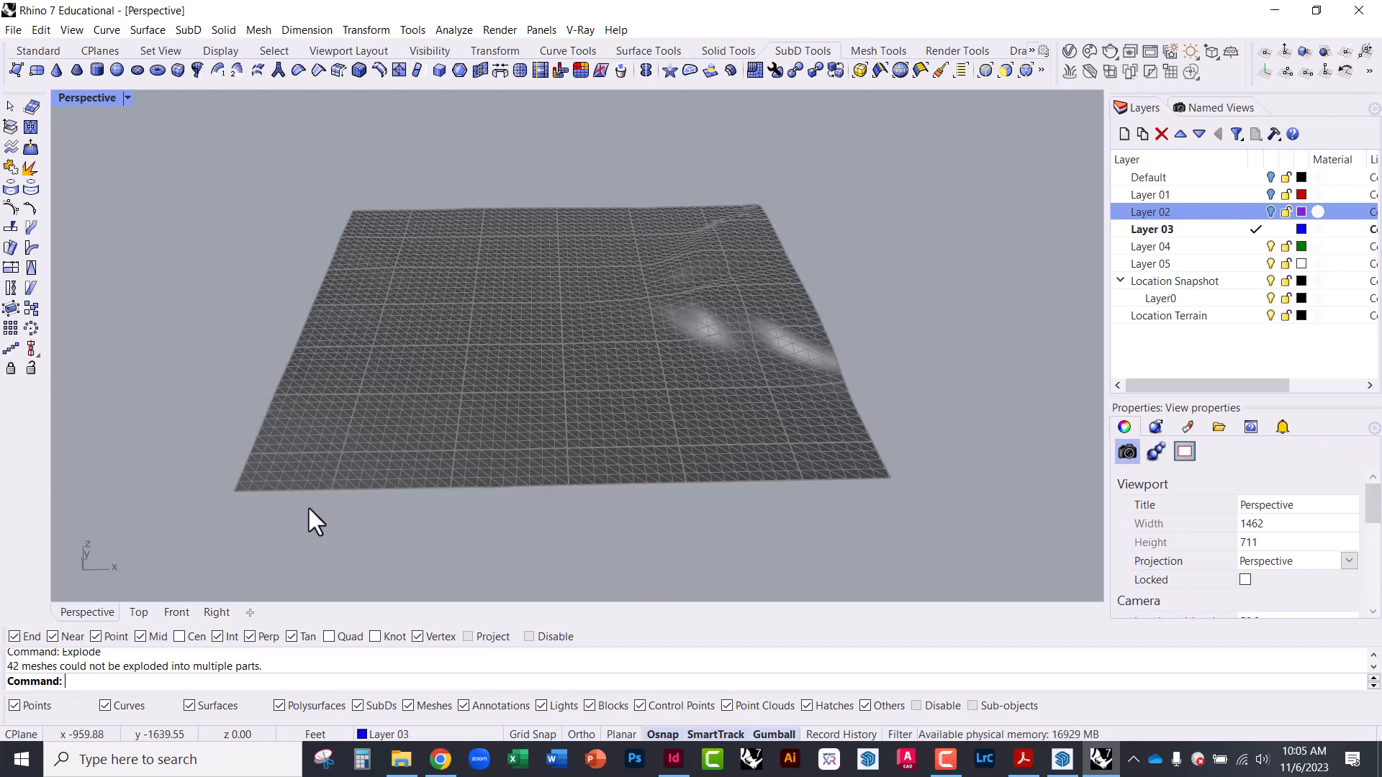
Join all the separate terrain mesh tiles into a single mesh.
left_click(298, 480)
scroll(259, 459, "up", 5)
scroll(252, 471, "down", 5)
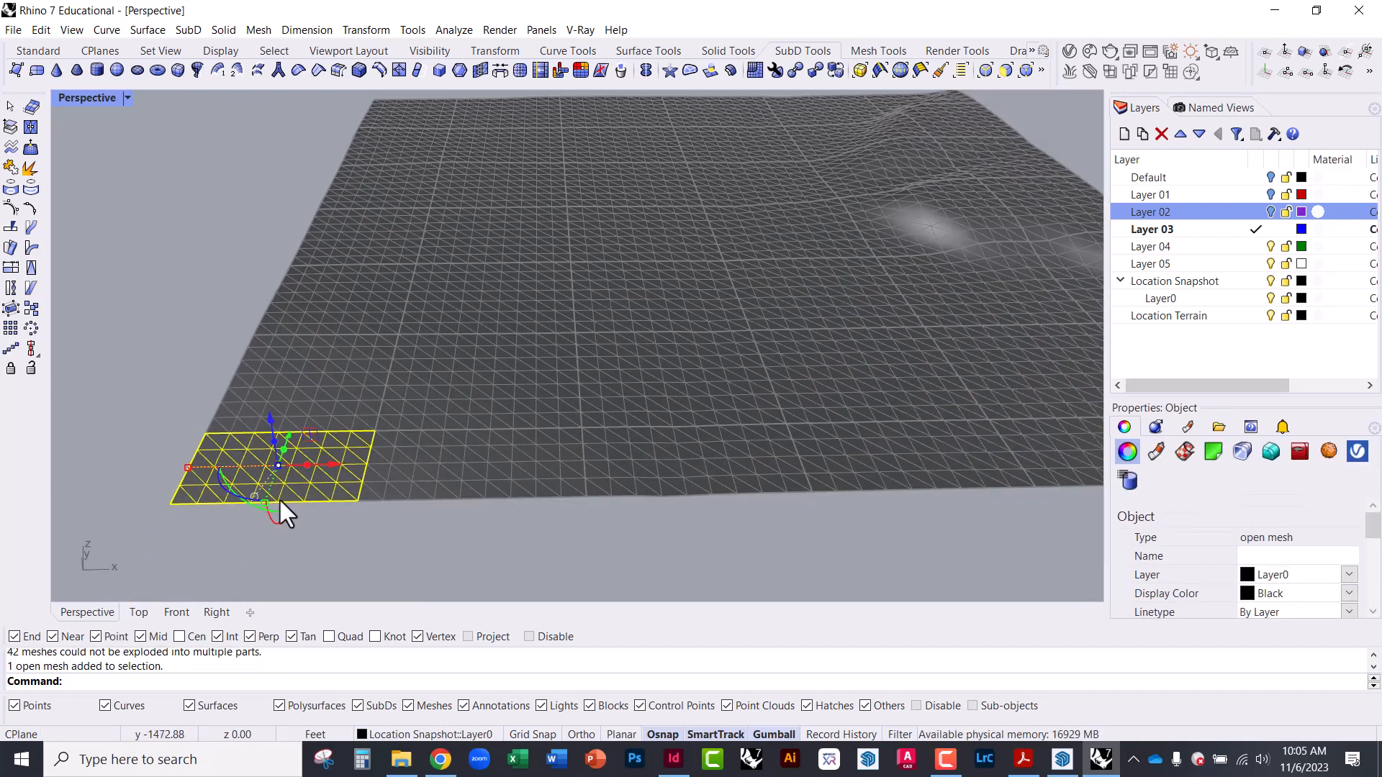
left_click(974, 457)
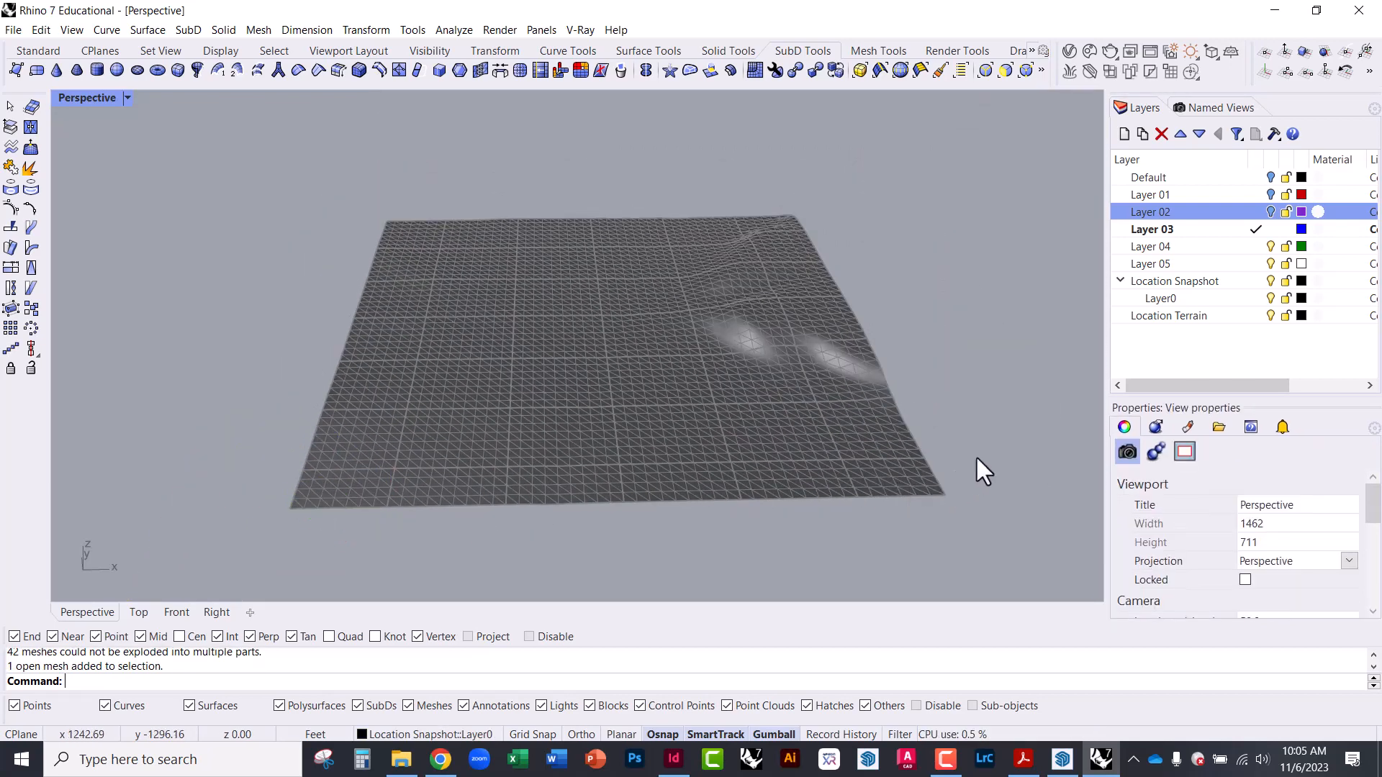
mouse_move(743, 412)
right_mouse_down()
mouse_move(755, 403)
mouse_move(736, 395)
right_mouse_up()
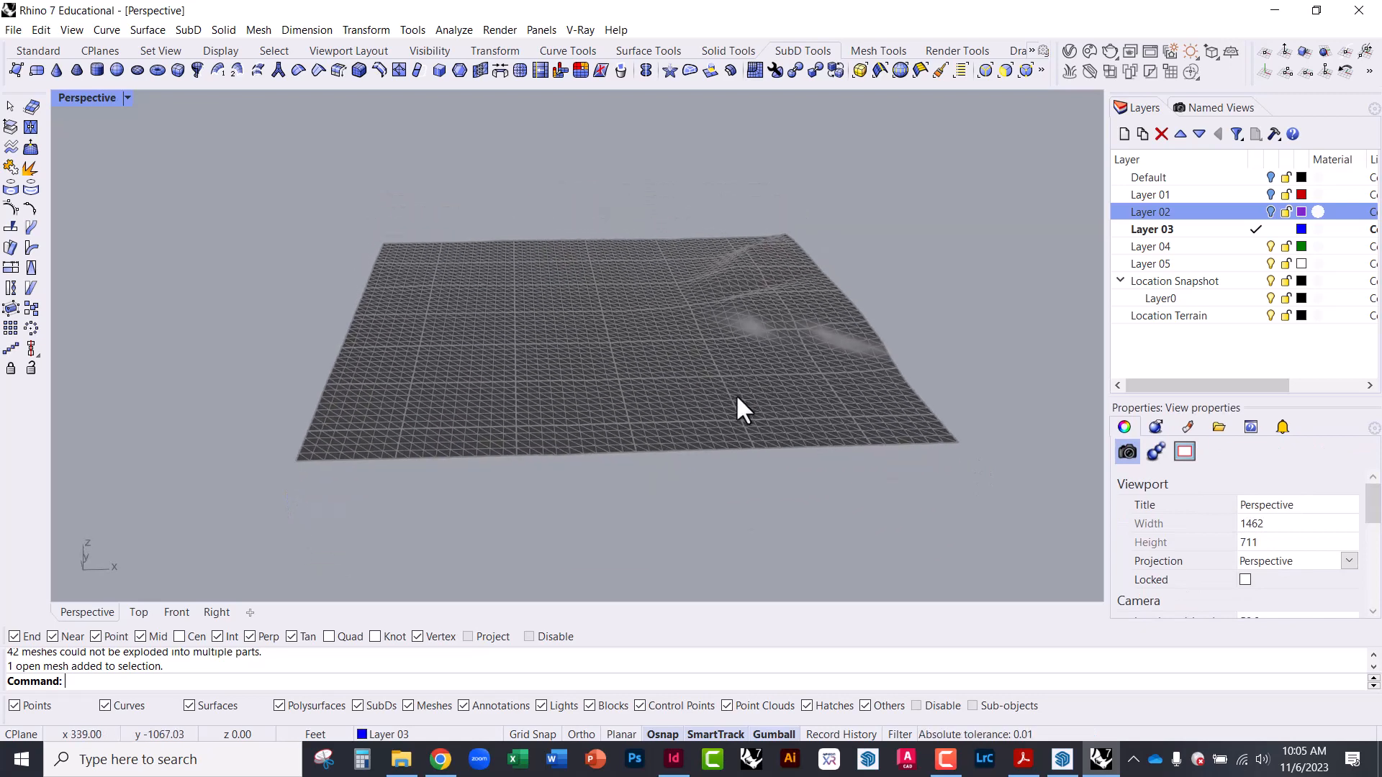
key("Home")
left_click_drag(309, 226, 867, 561)
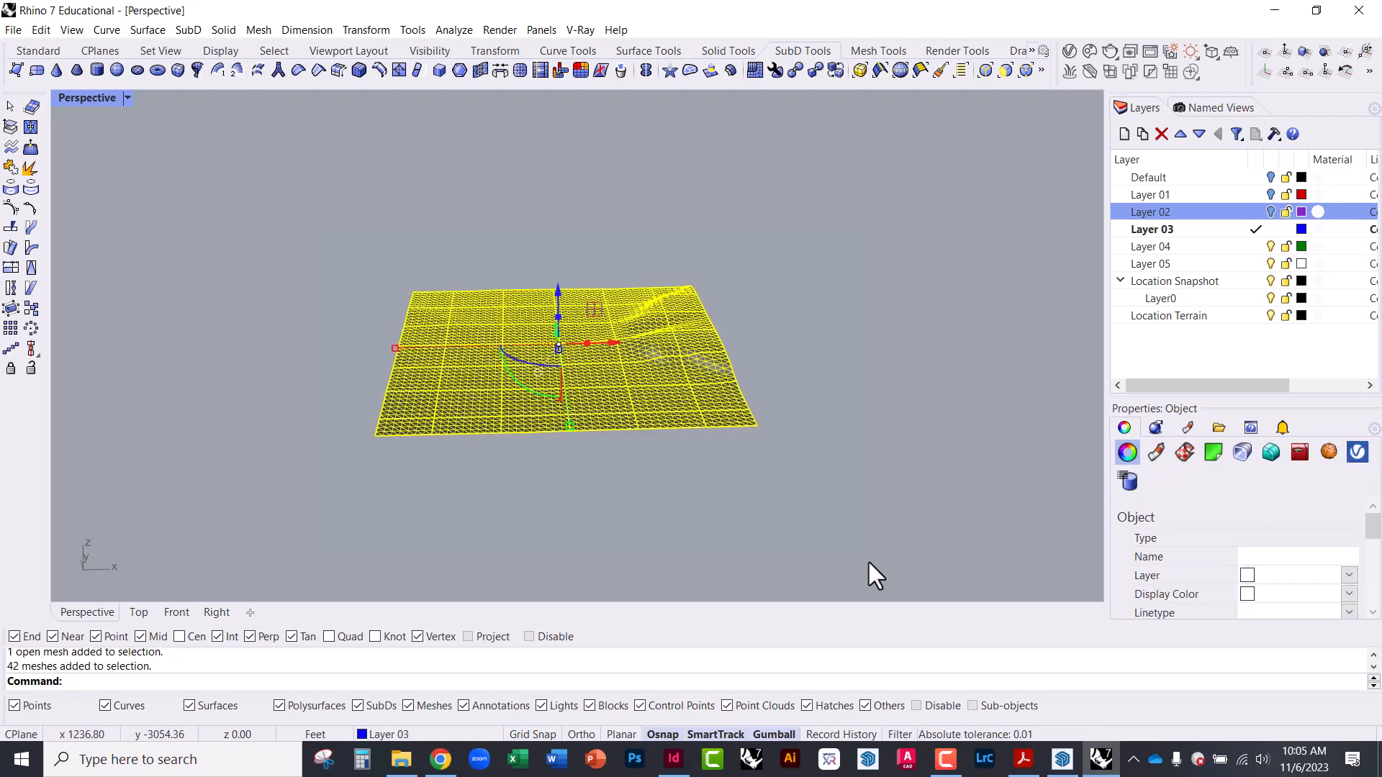
type("join")
key("Return")
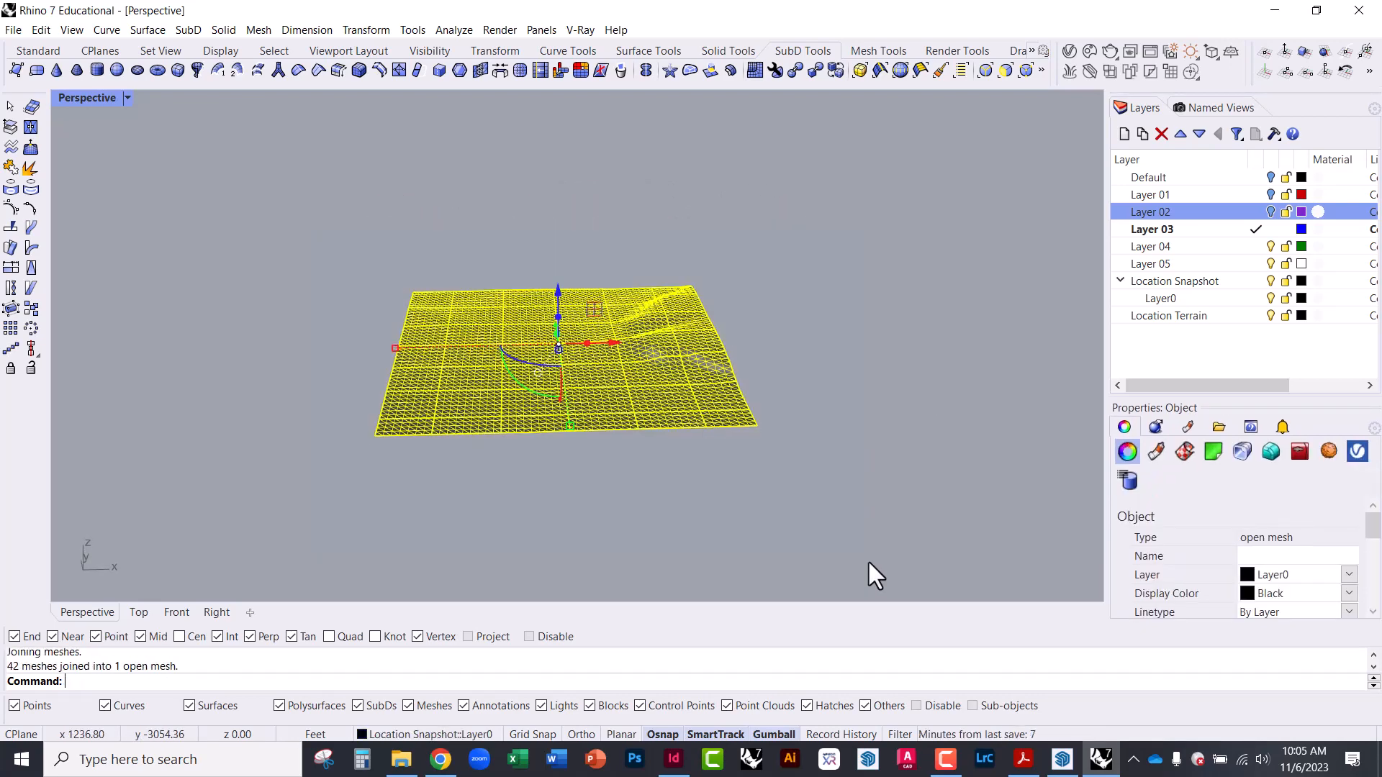
Try a Quad Remesh of the joined terrain mesh with a target quad count of 2000, inspect the hills, and undo it.
left_click(551, 322)
scroll(584, 344, "up", 5)
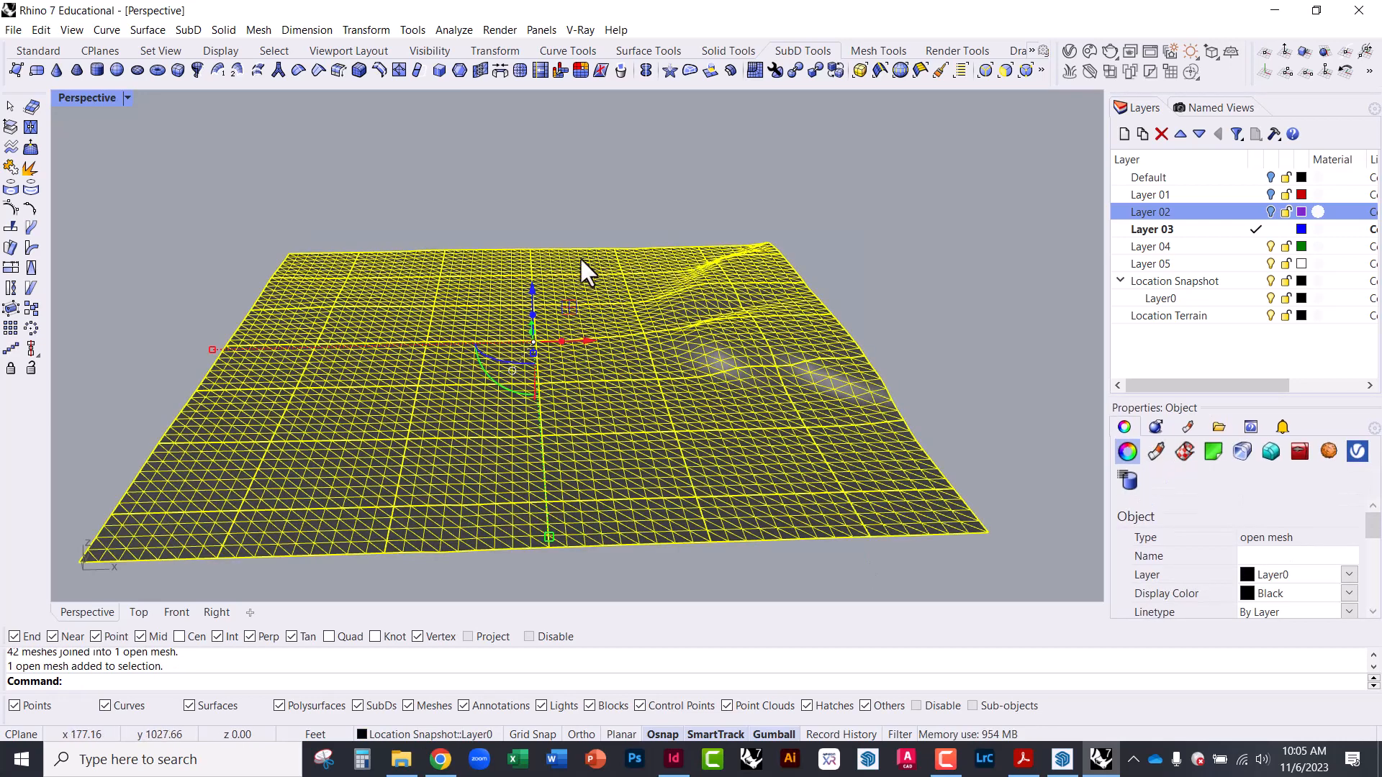
left_click(763, 66)
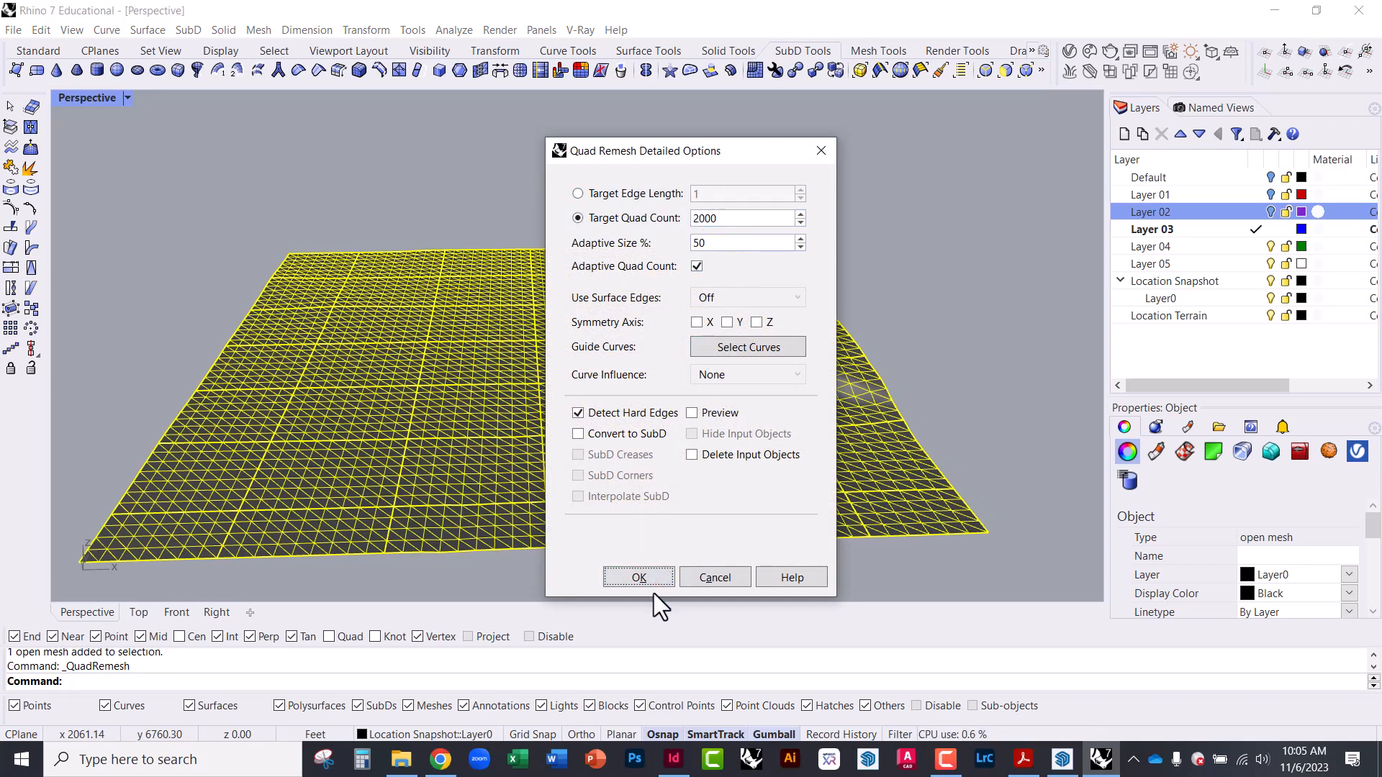
left_click(639, 578)
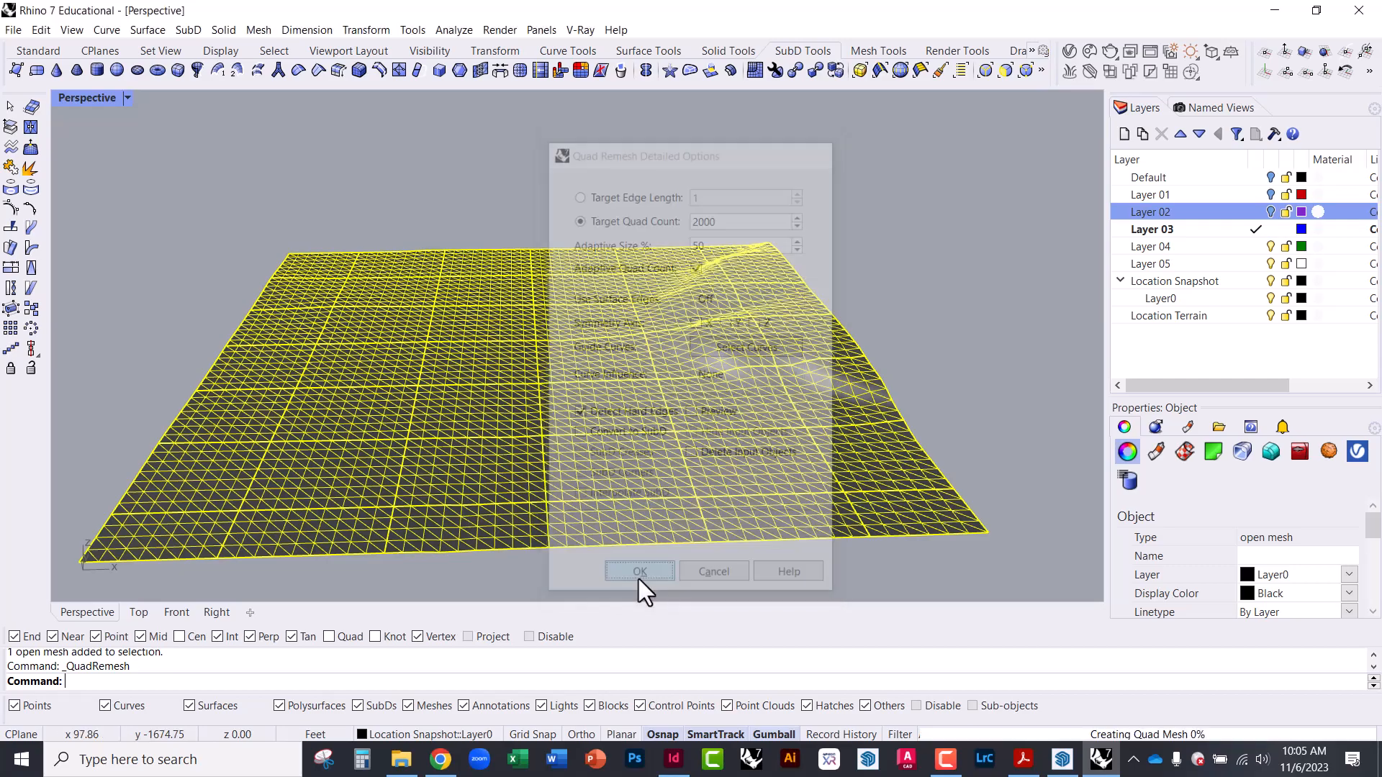
right_click_drag(731, 380, 663, 290)
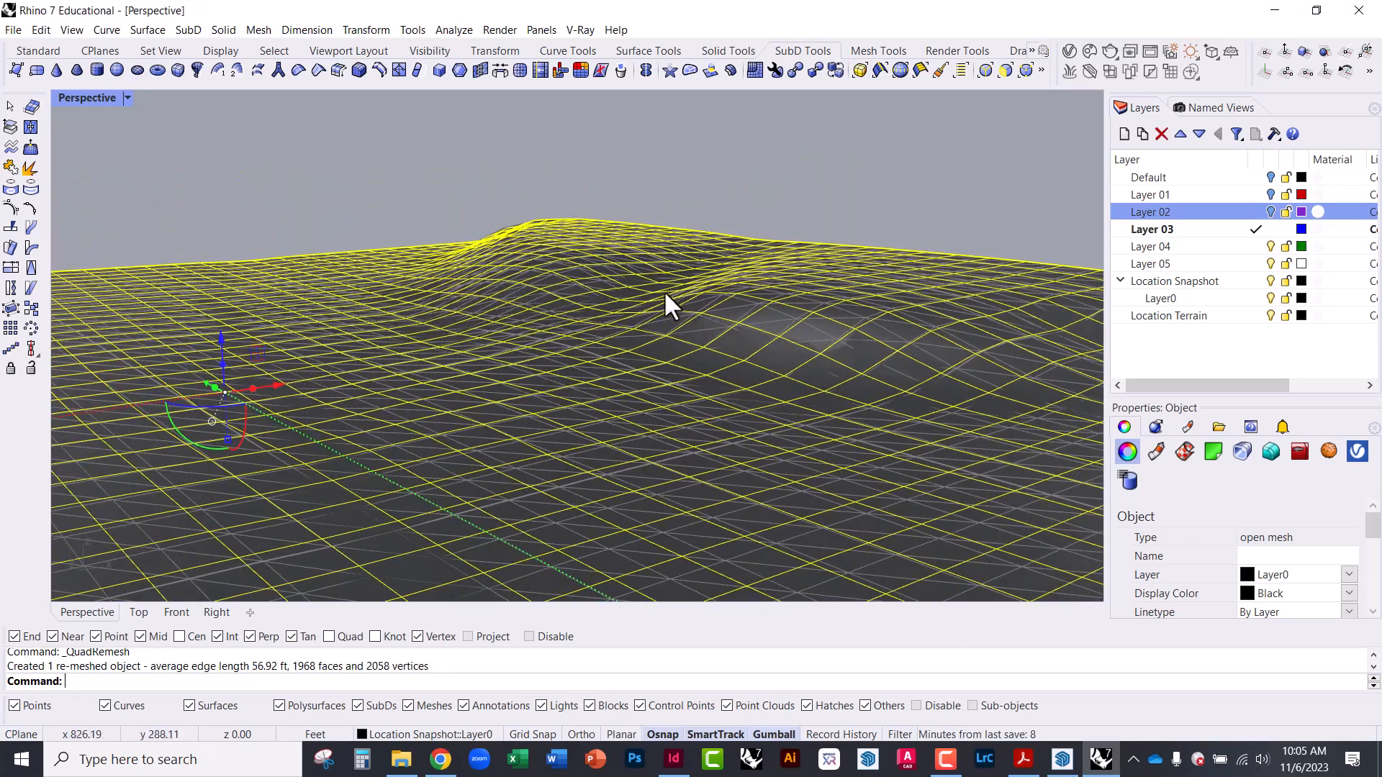
scroll(663, 292, "up", 3)
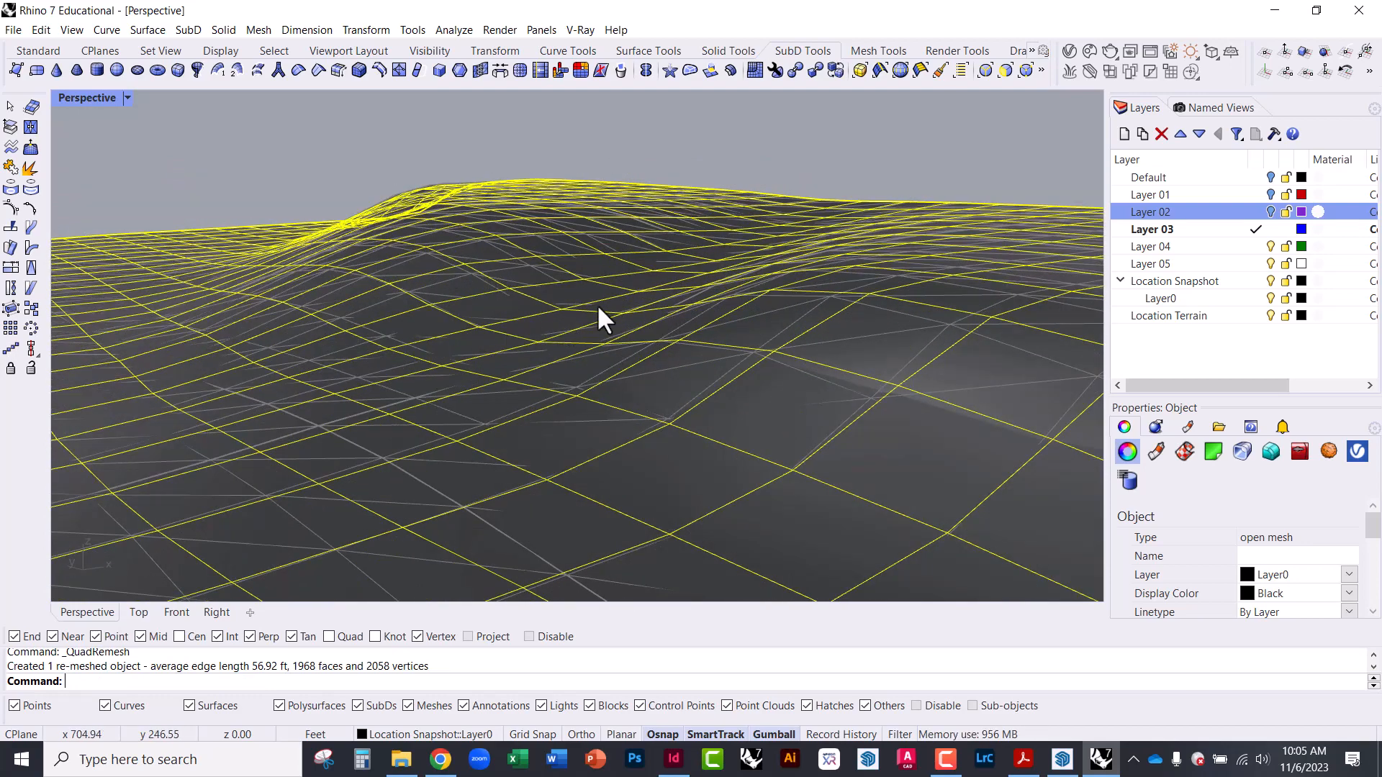
scroll(441, 281, "up", 2)
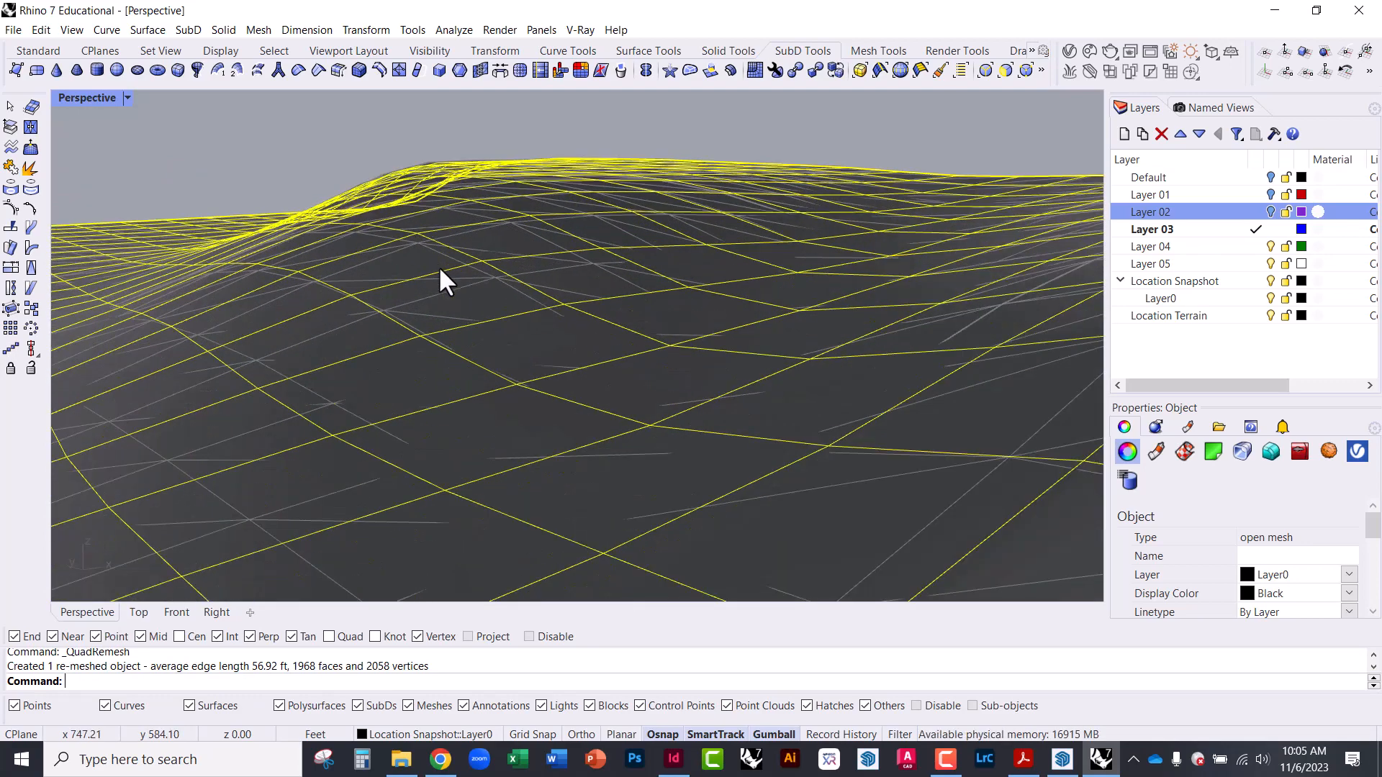
right_click_drag(441, 281, 481, 346)
key("ctrl+z")
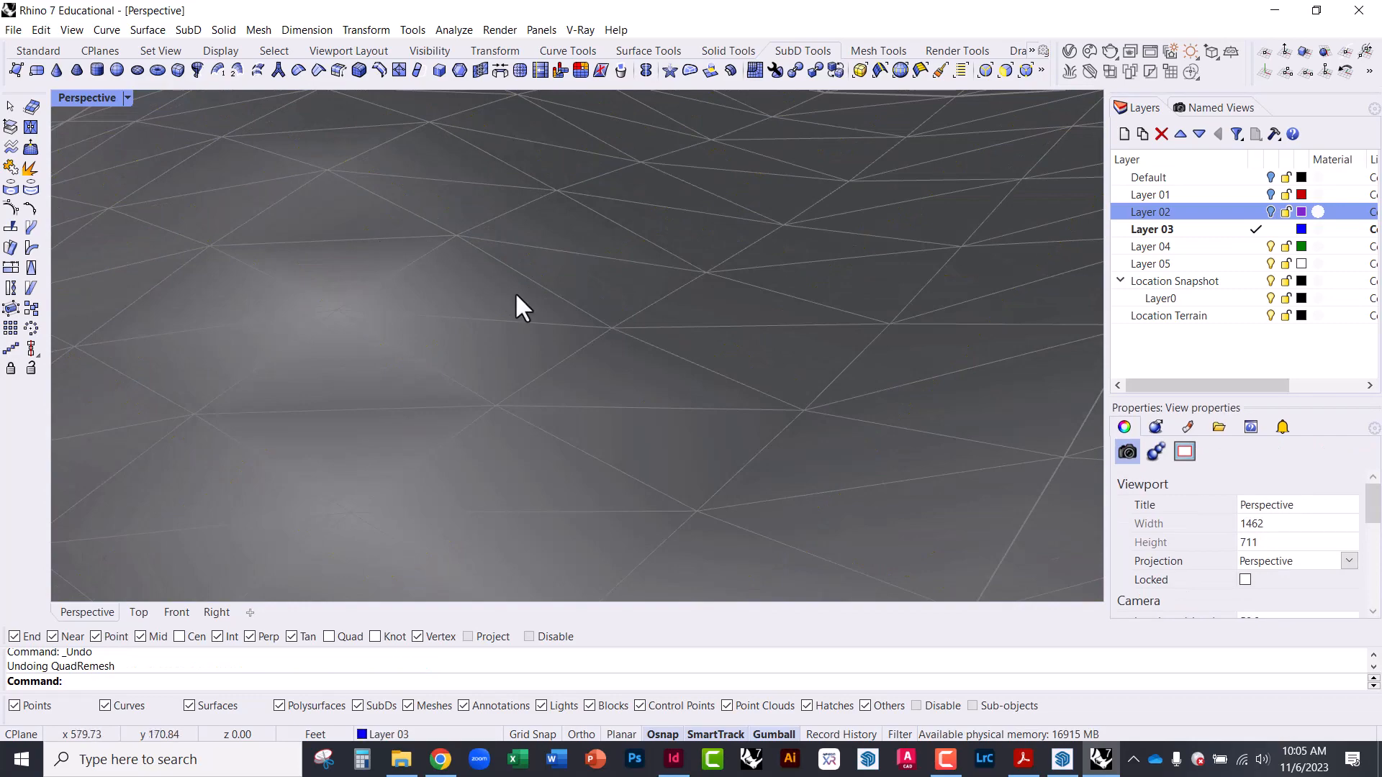
Try a Quad Remesh of the original terrain mesh with a target quad count of 6000, and undo it after inspection.
scroll(416, 298, "down", 3)
right_click_drag(416, 298, 547, 328)
left_click(553, 327)
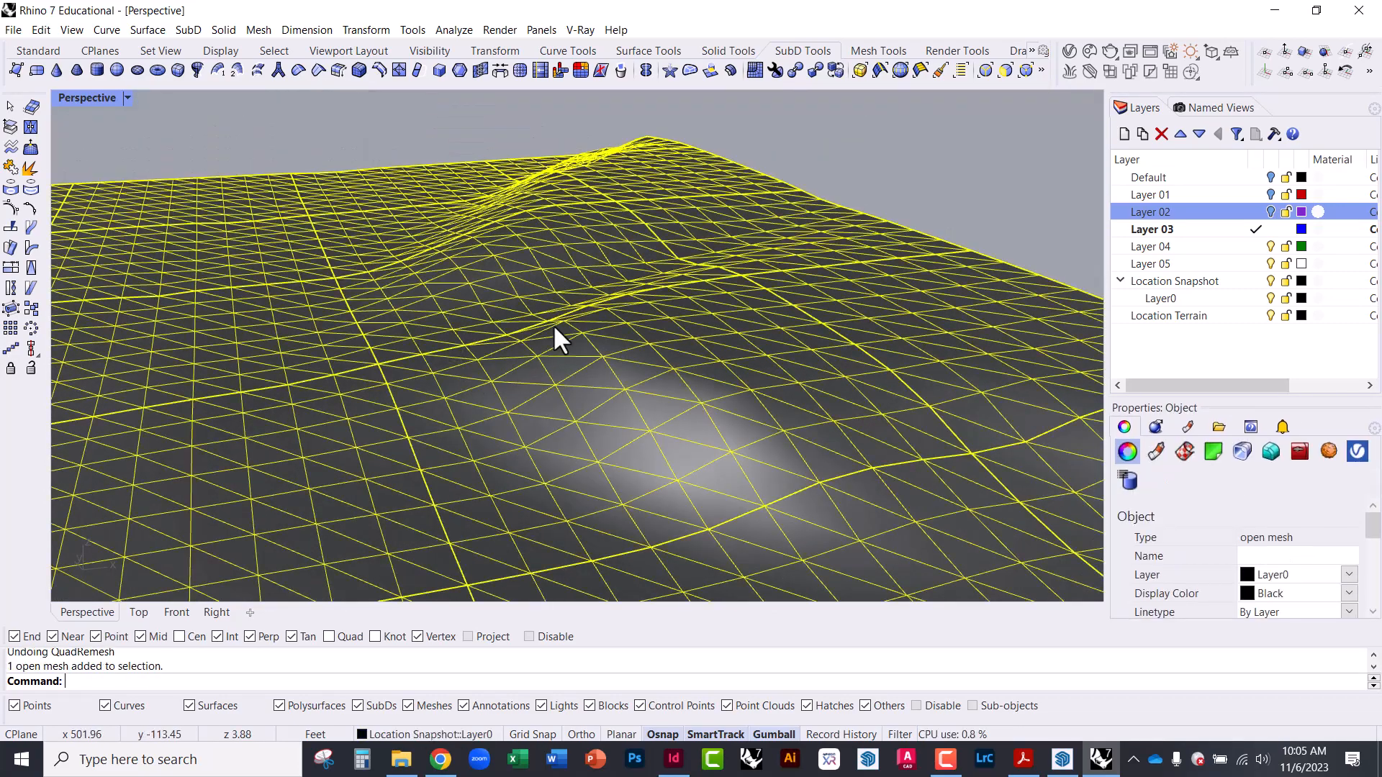
left_click(753, 69)
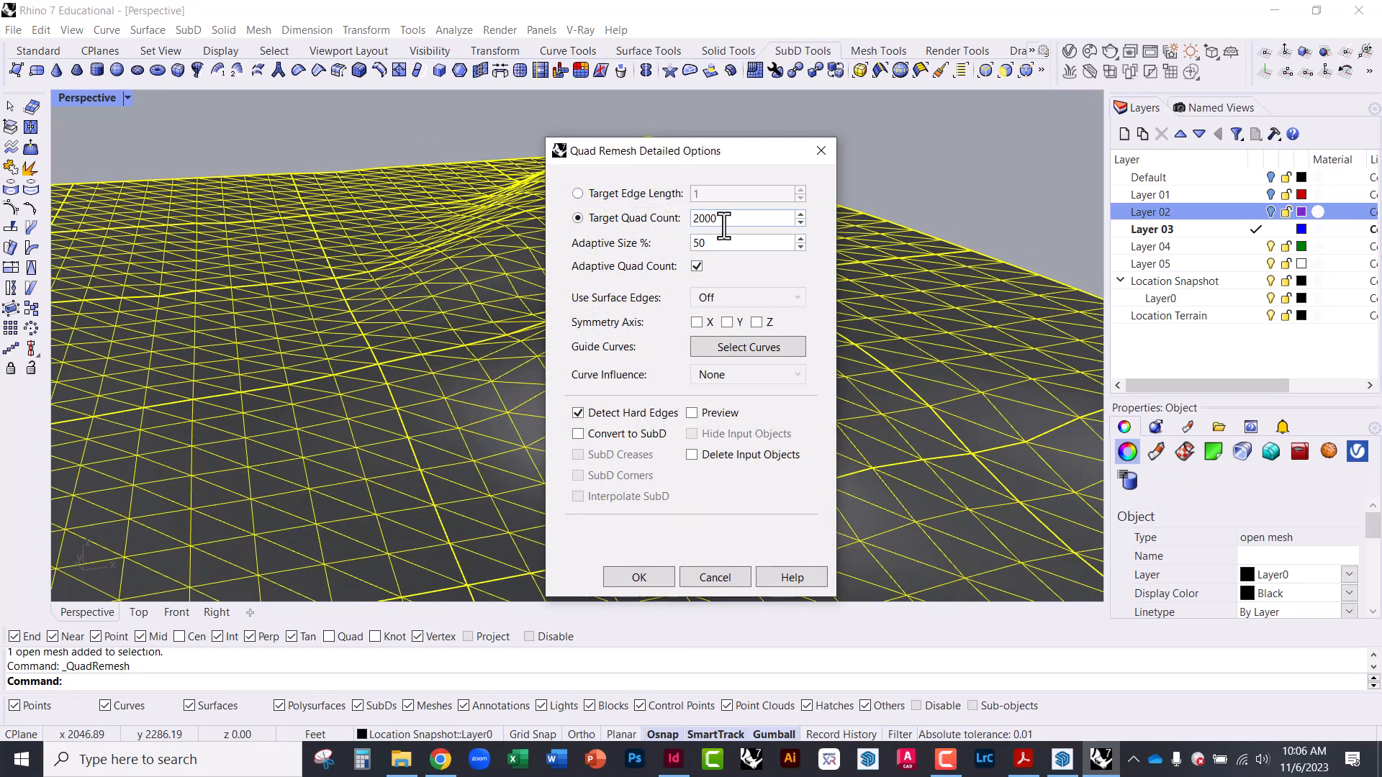
left_click_drag(723, 225, 689, 223)
left_click(639, 577)
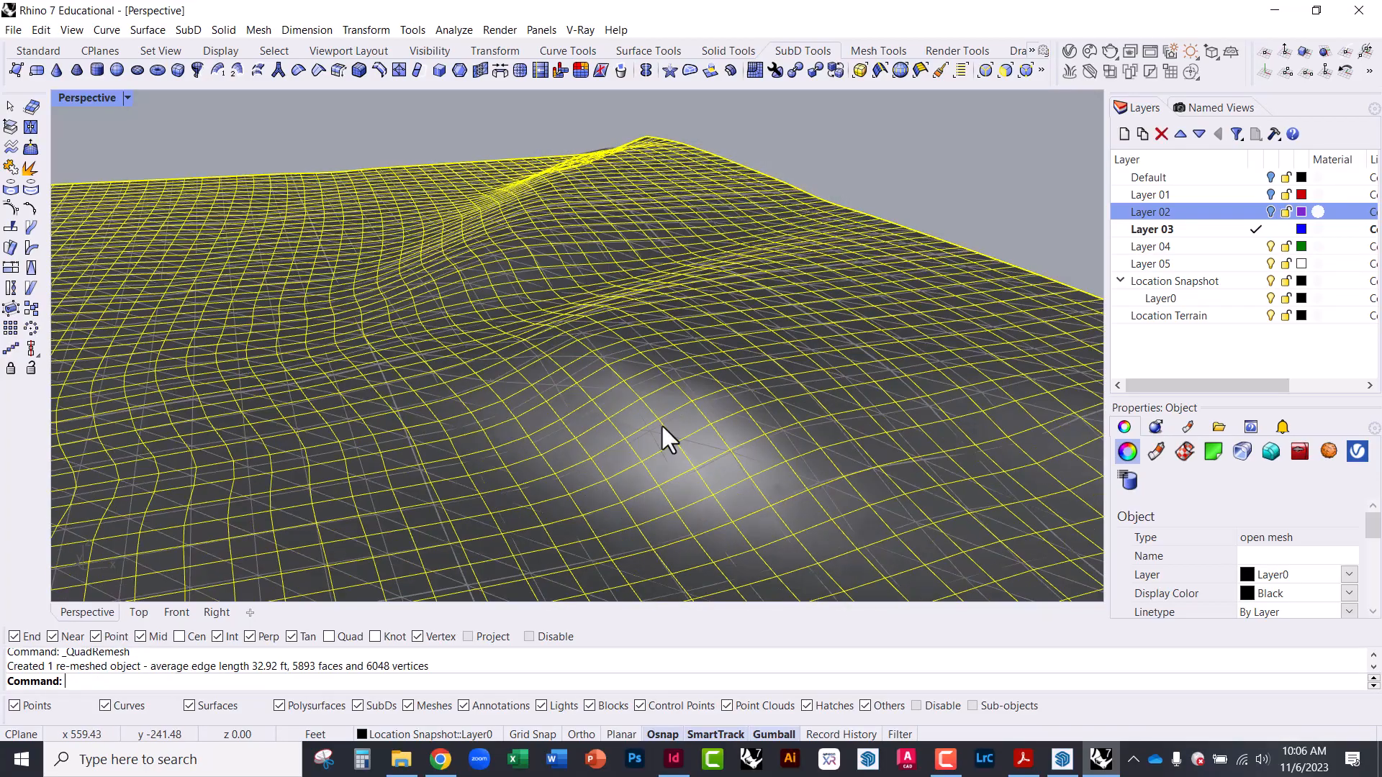
right_click_drag(479, 318, 488, 370)
key("ctrl+z")
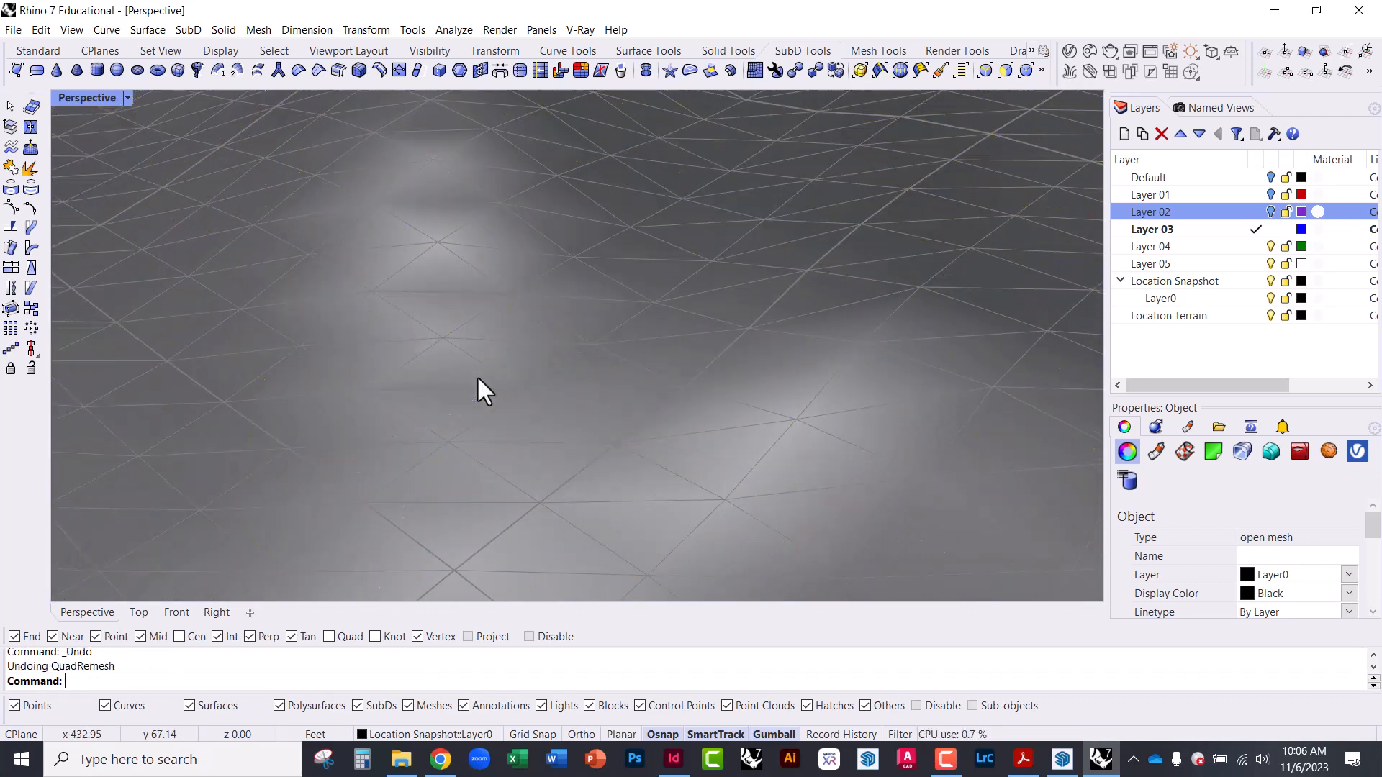
Try a Quad Remesh of the original terrain mesh with a target quad count of 12000, and undo it after inspection.
left_click(622, 367)
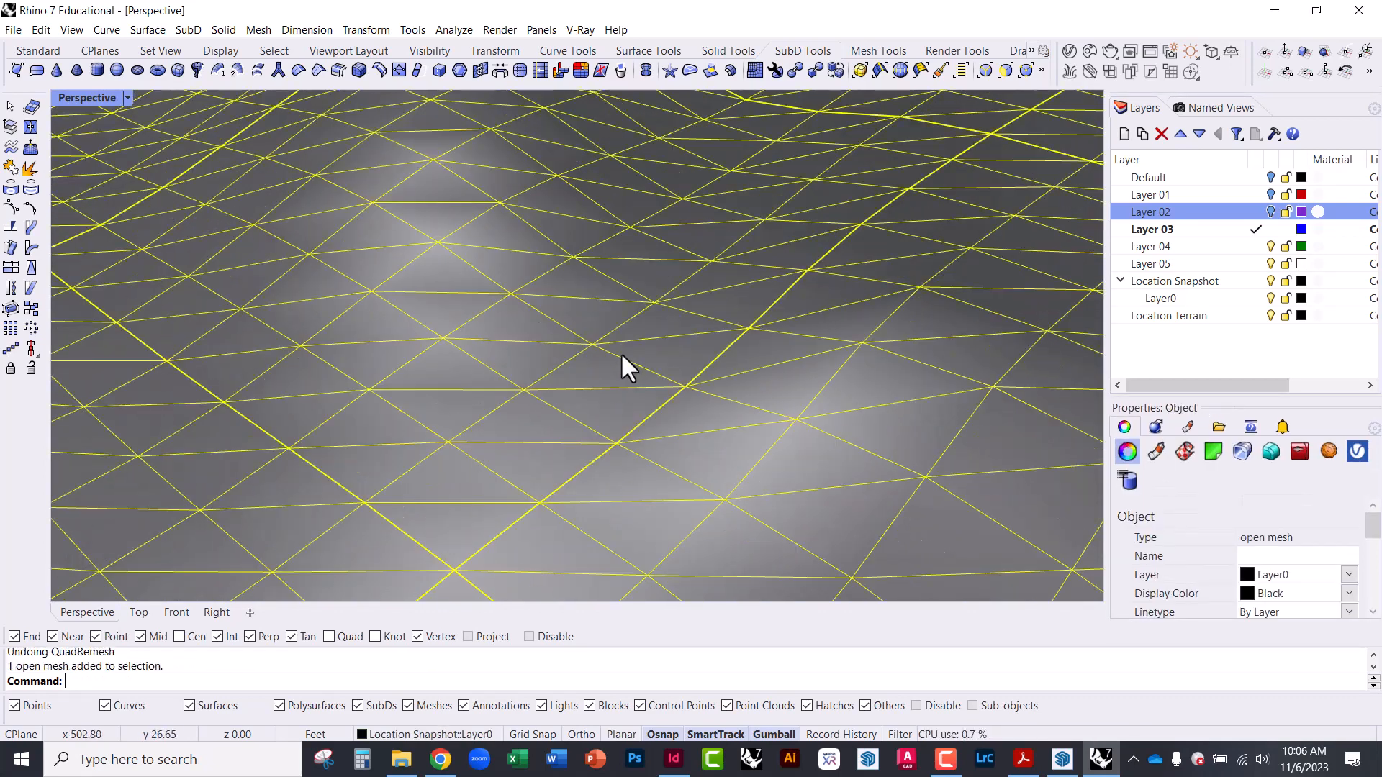
left_click(765, 72)
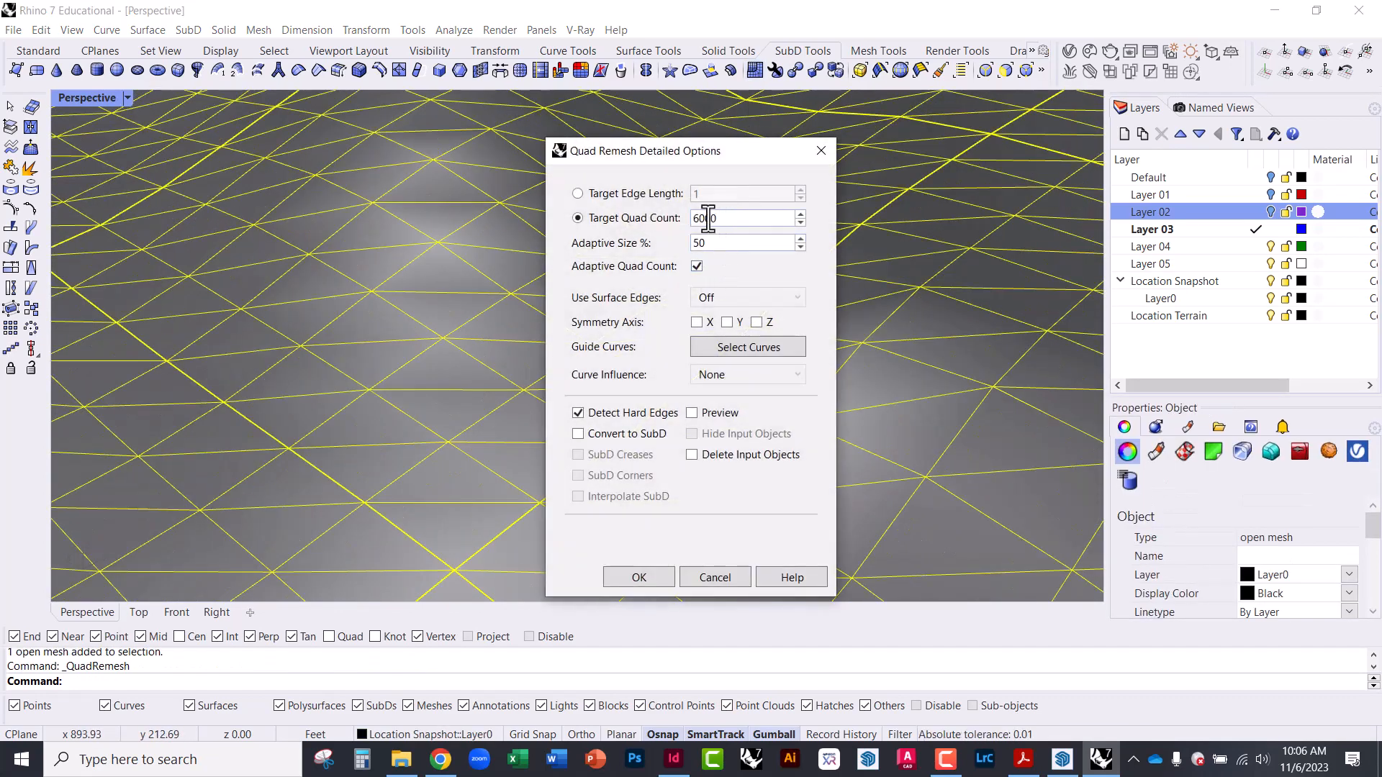
double_click(697, 220)
left_click(702, 220)
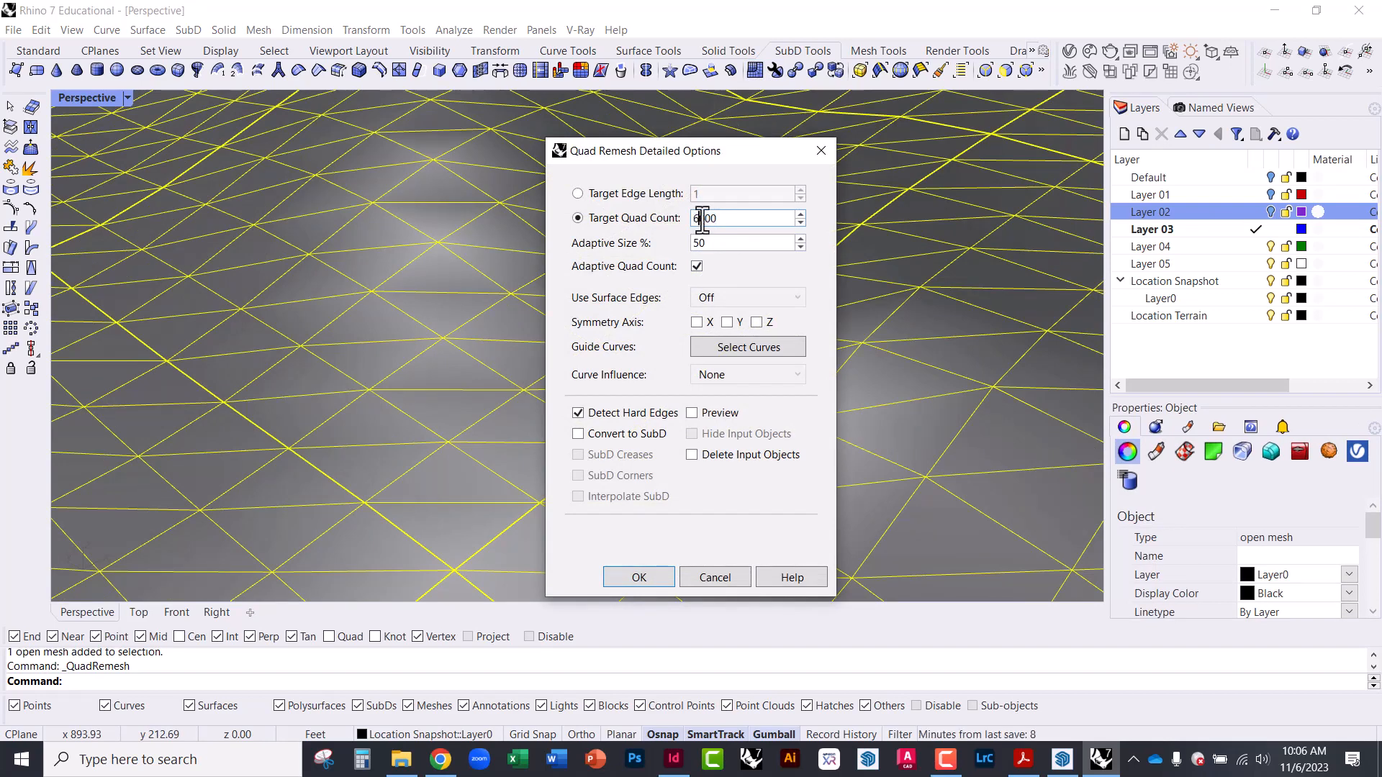
left_click(643, 574)
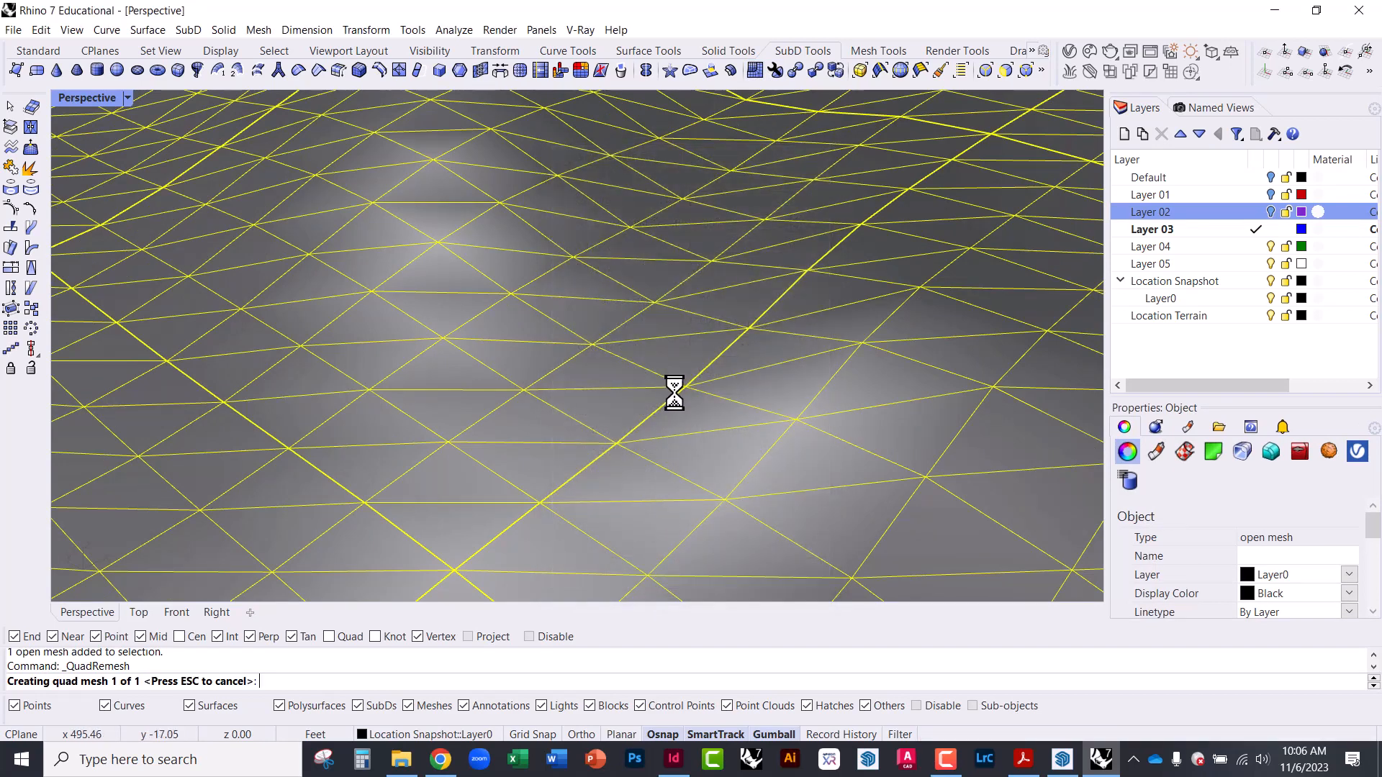
mouse_move(642, 462)
right_mouse_down()
mouse_move(598, 401)
mouse_move(566, 388)
mouse_move(573, 376)
mouse_move(775, 362)
right_mouse_up()
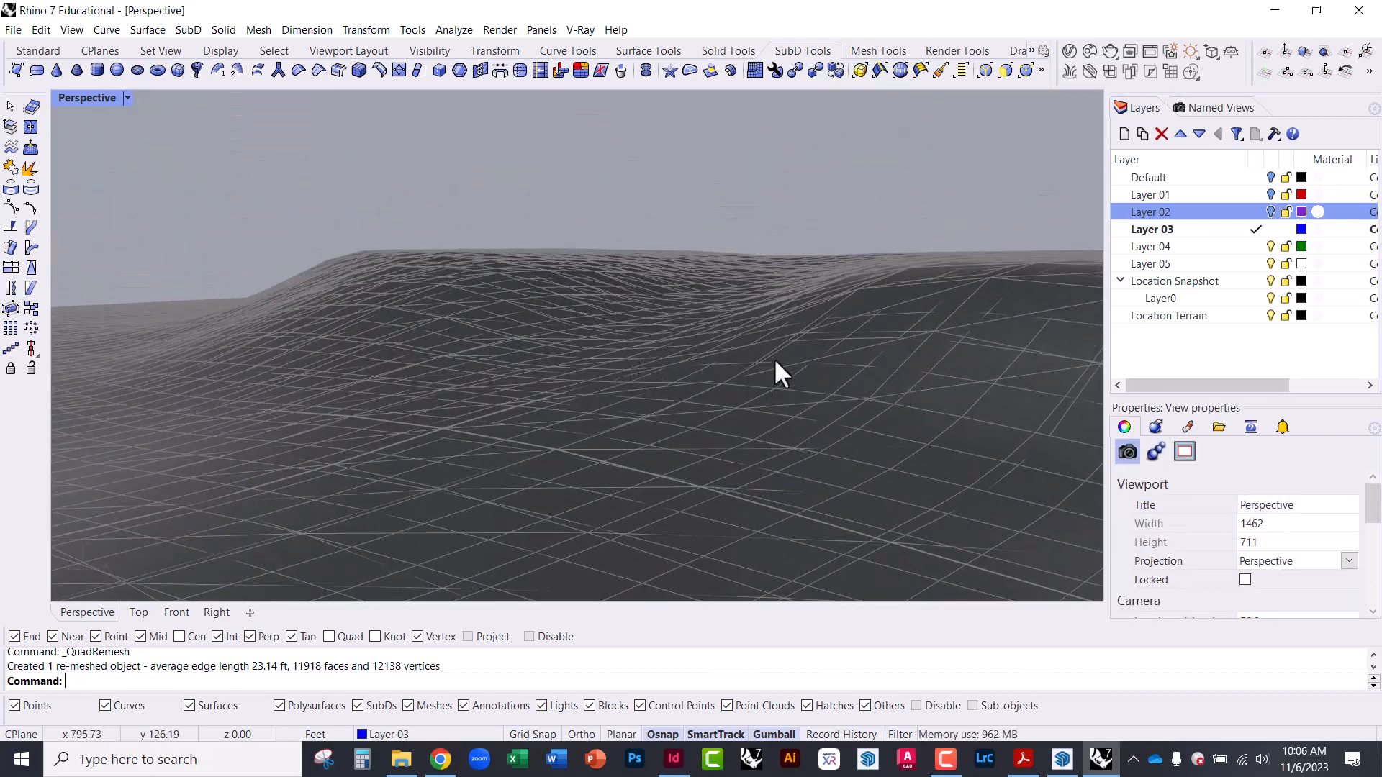
left_click(718, 344)
right_click_drag(574, 281, 526, 343)
key("ctrl+z")
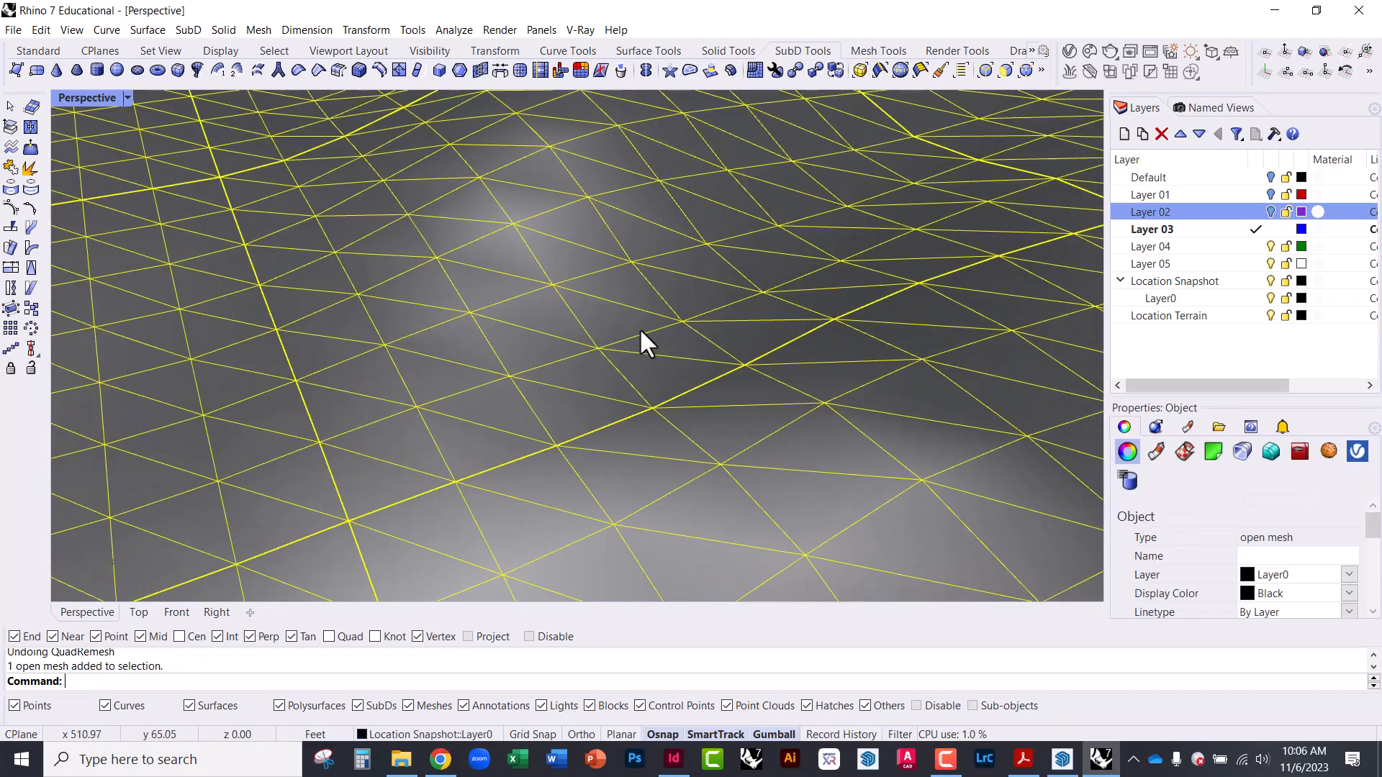
Quad-remesh the original terrain mesh with a target quad count of 24000, keeping the input mesh.
left_click(746, 68)
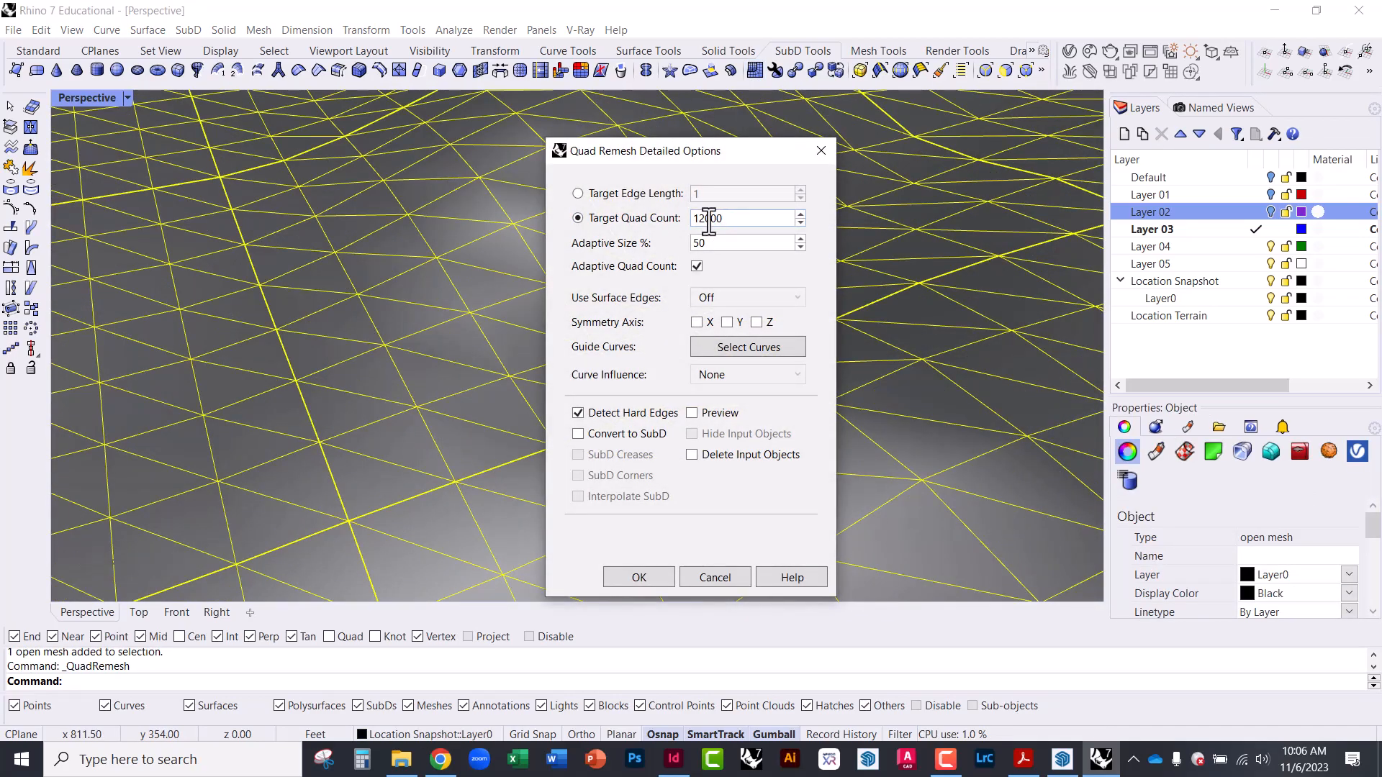
double_click(708, 220)
left_click(707, 222)
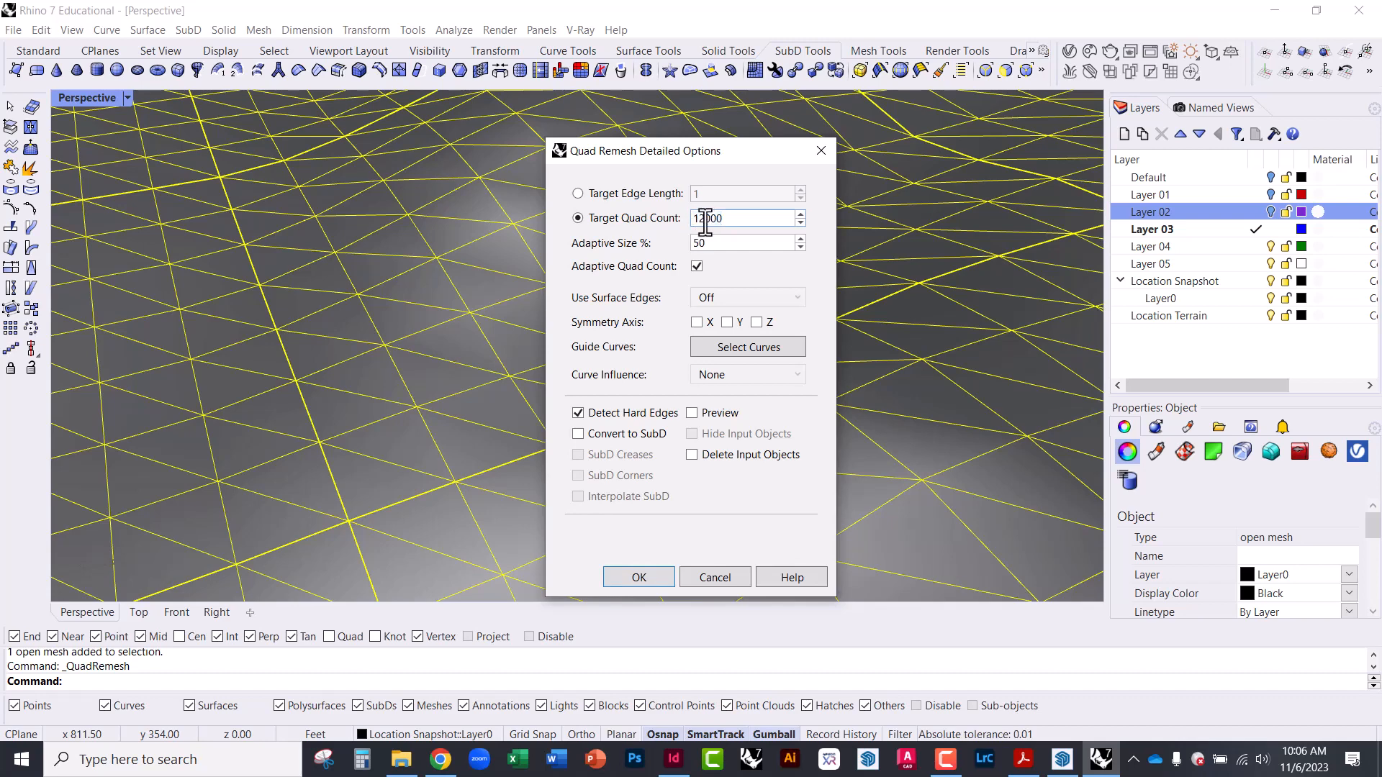
type("24")
left_click(637, 576)
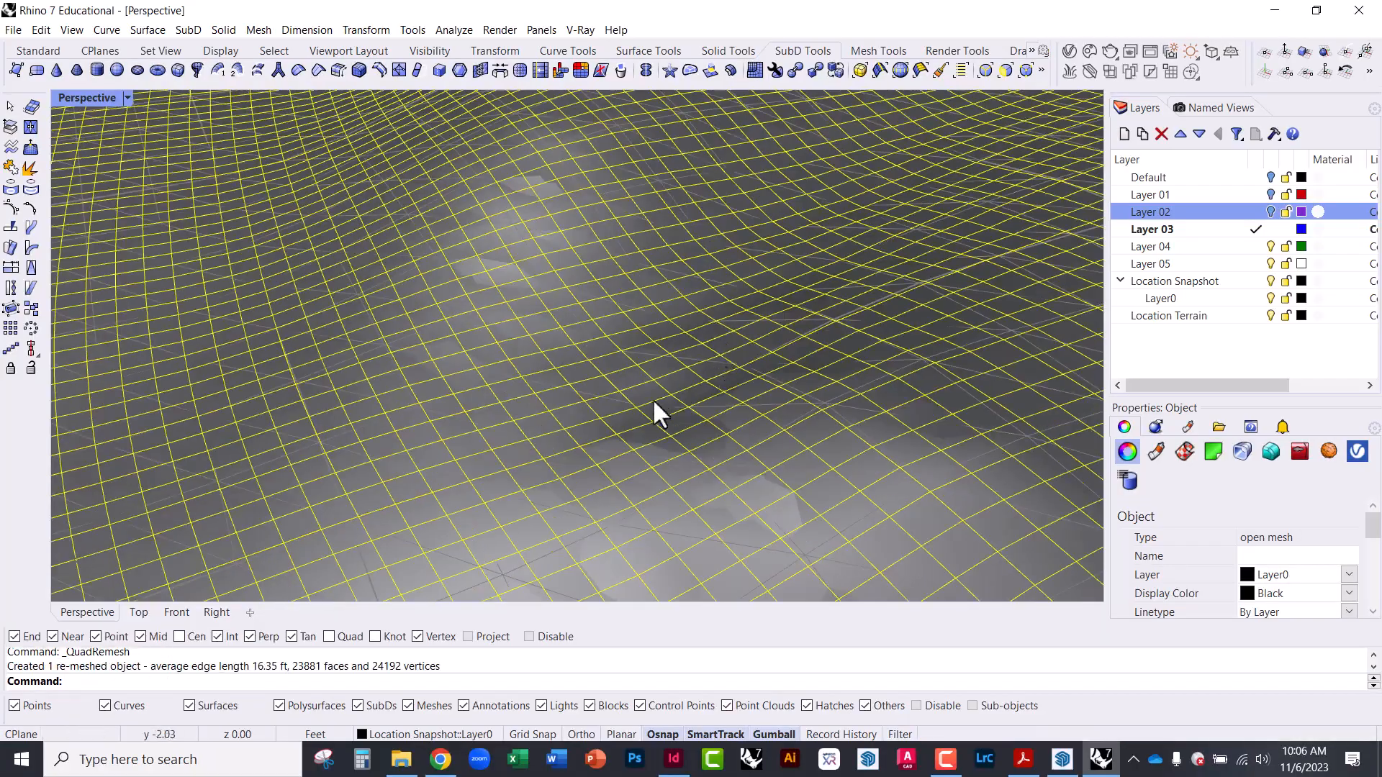
right_click_drag(589, 413, 759, 348)
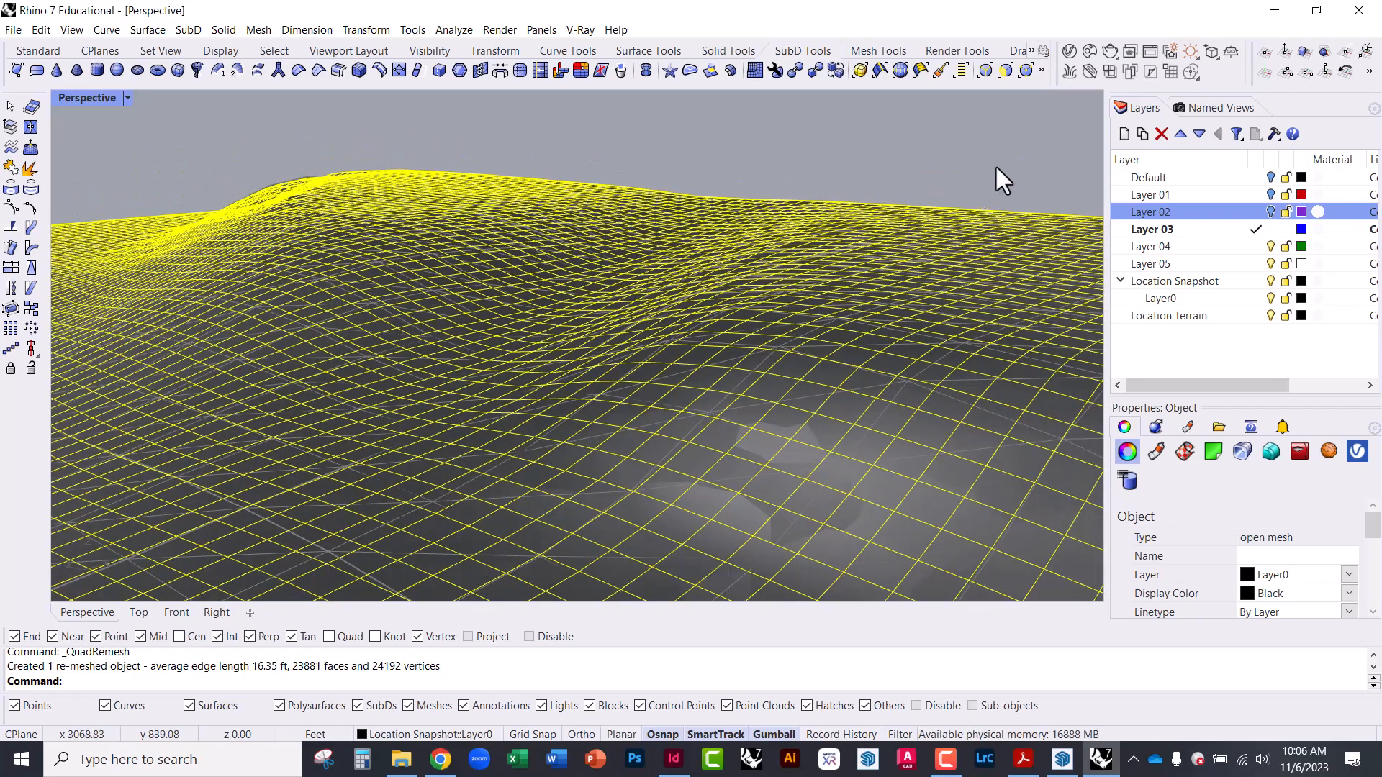
Select the dense quad-remeshed terrain rather than the overlapping original mesh, move it to Layer 03, and clear the selection.
left_click(809, 374)
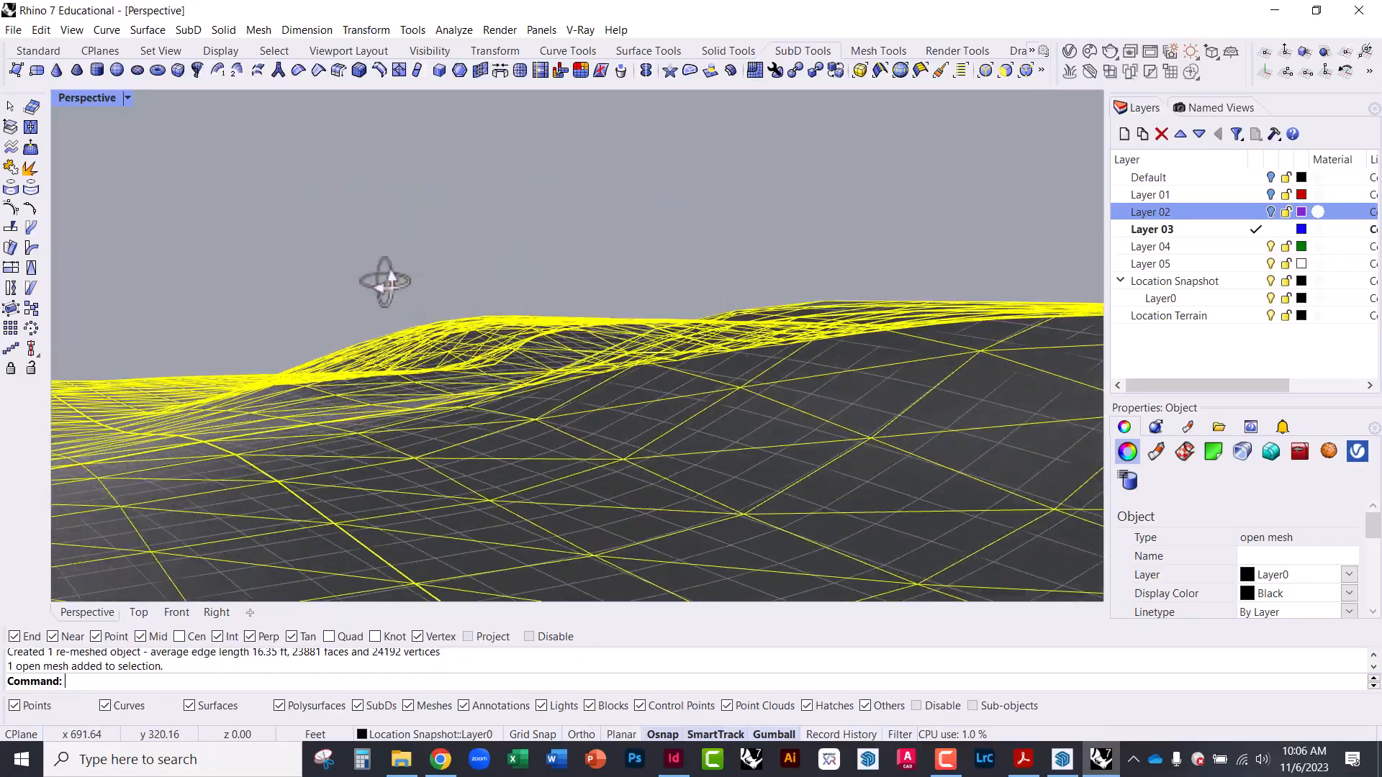
left_click(625, 417)
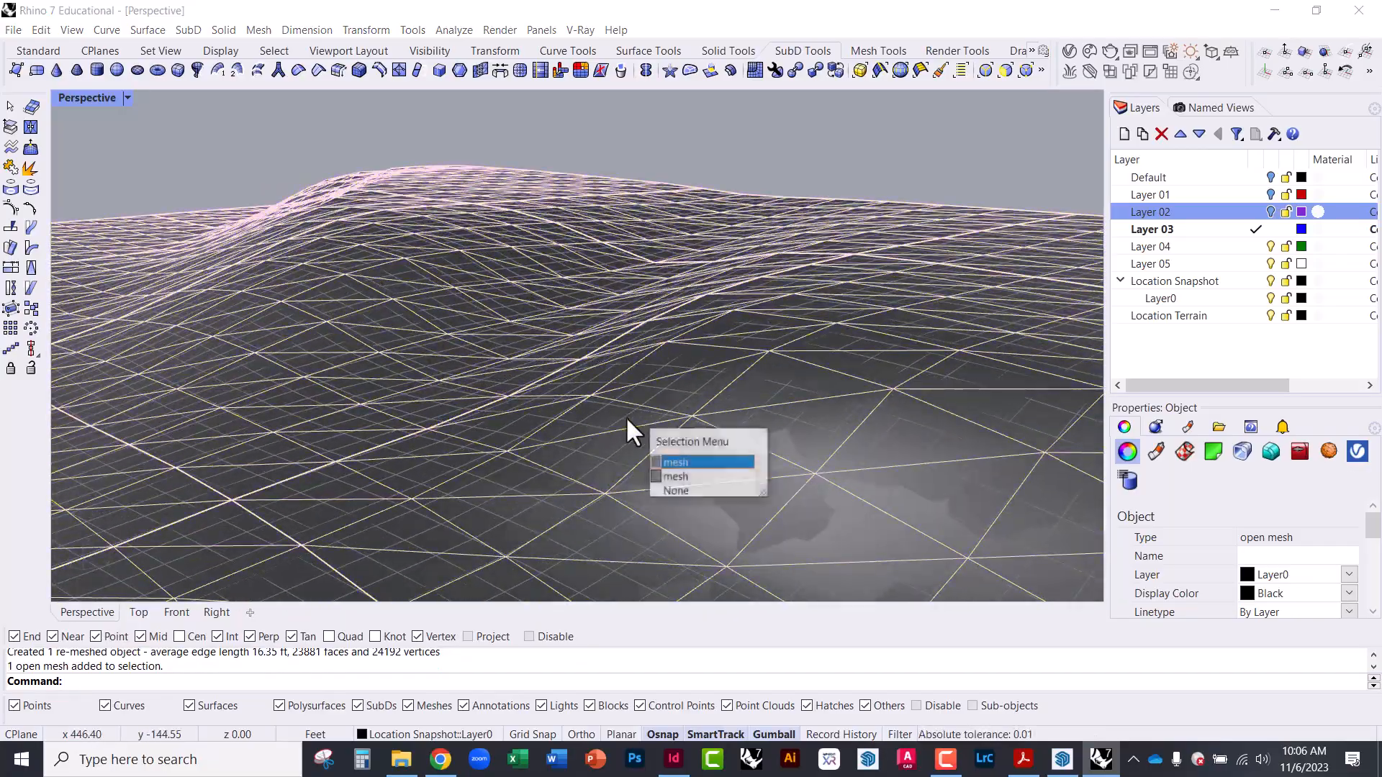
left_click(669, 475)
right_click_drag(663, 475, 702, 347)
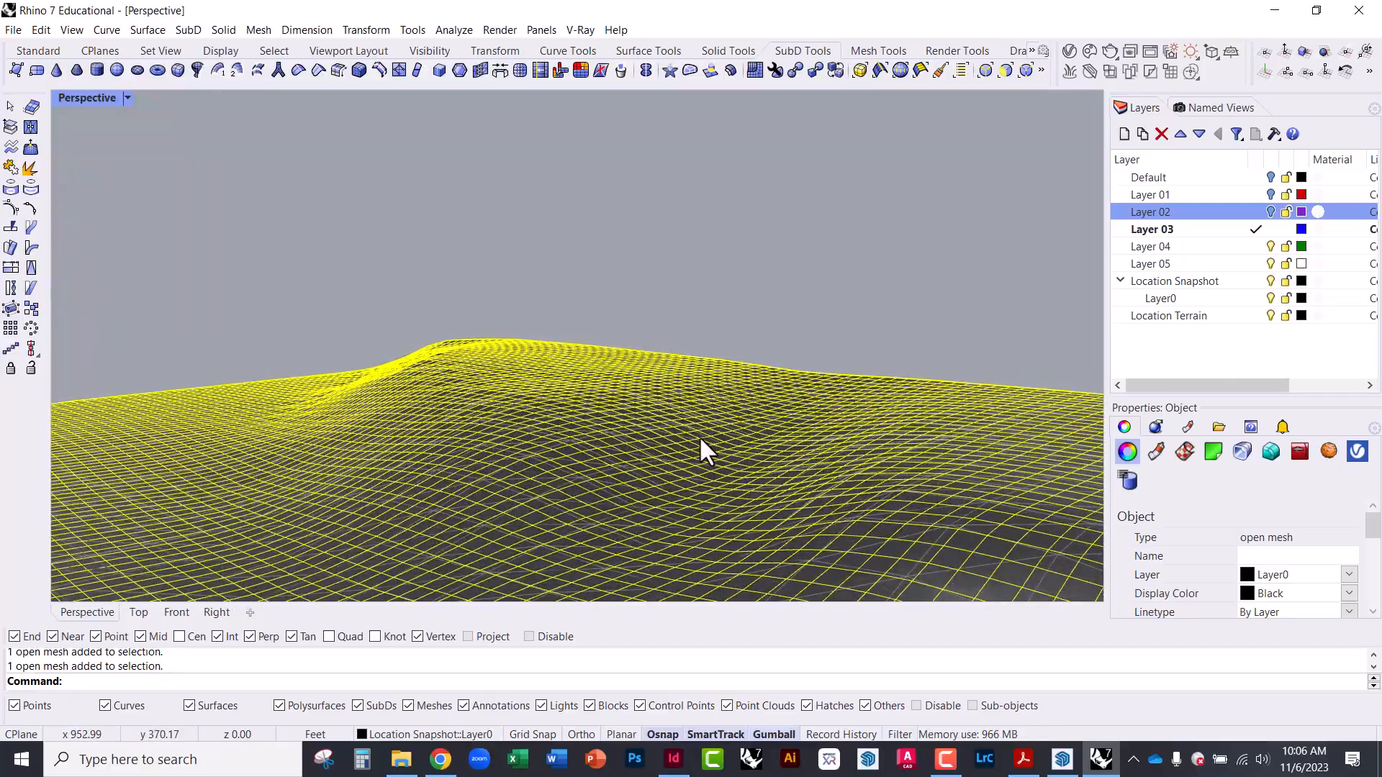
mouse_move(700, 450)
right_mouse_down()
mouse_move(700, 469)
mouse_move(678, 447)
right_mouse_up()
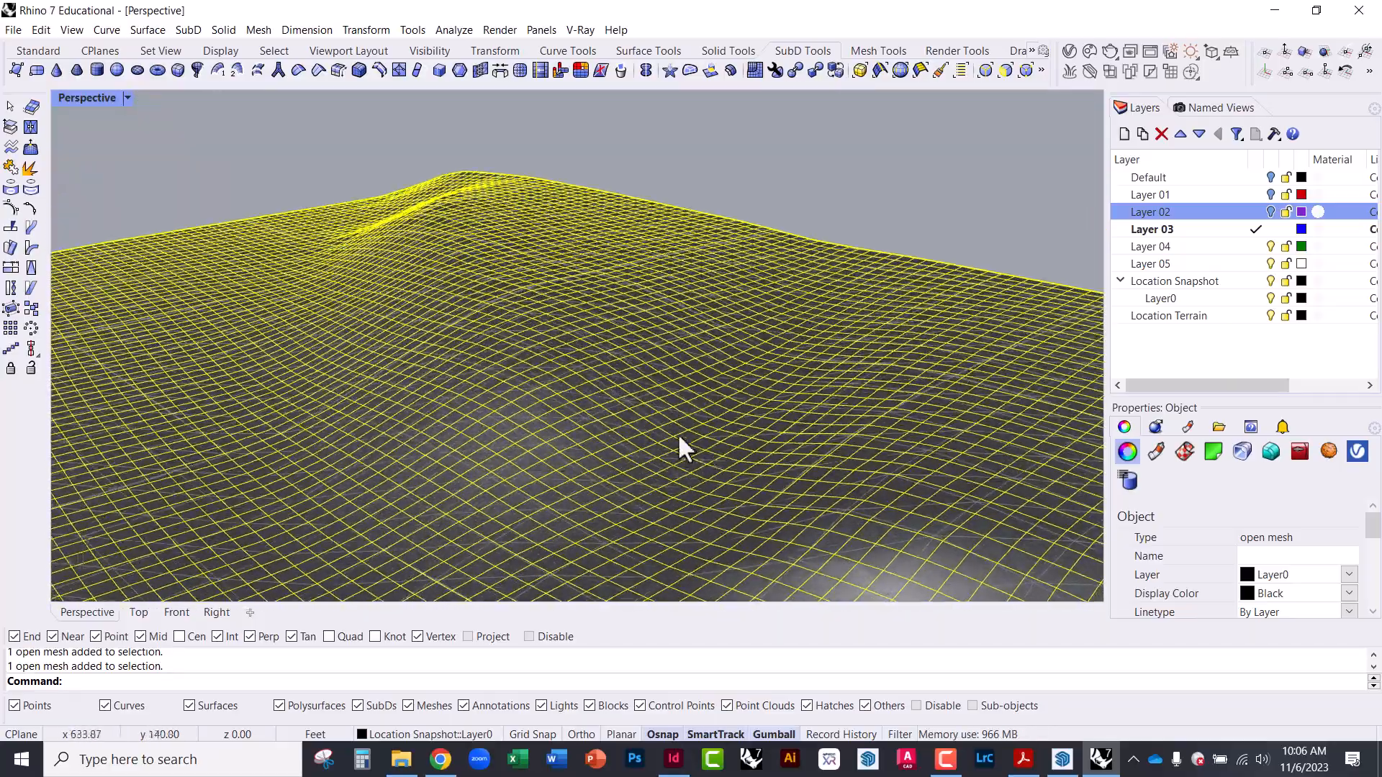
right_click(1171, 233)
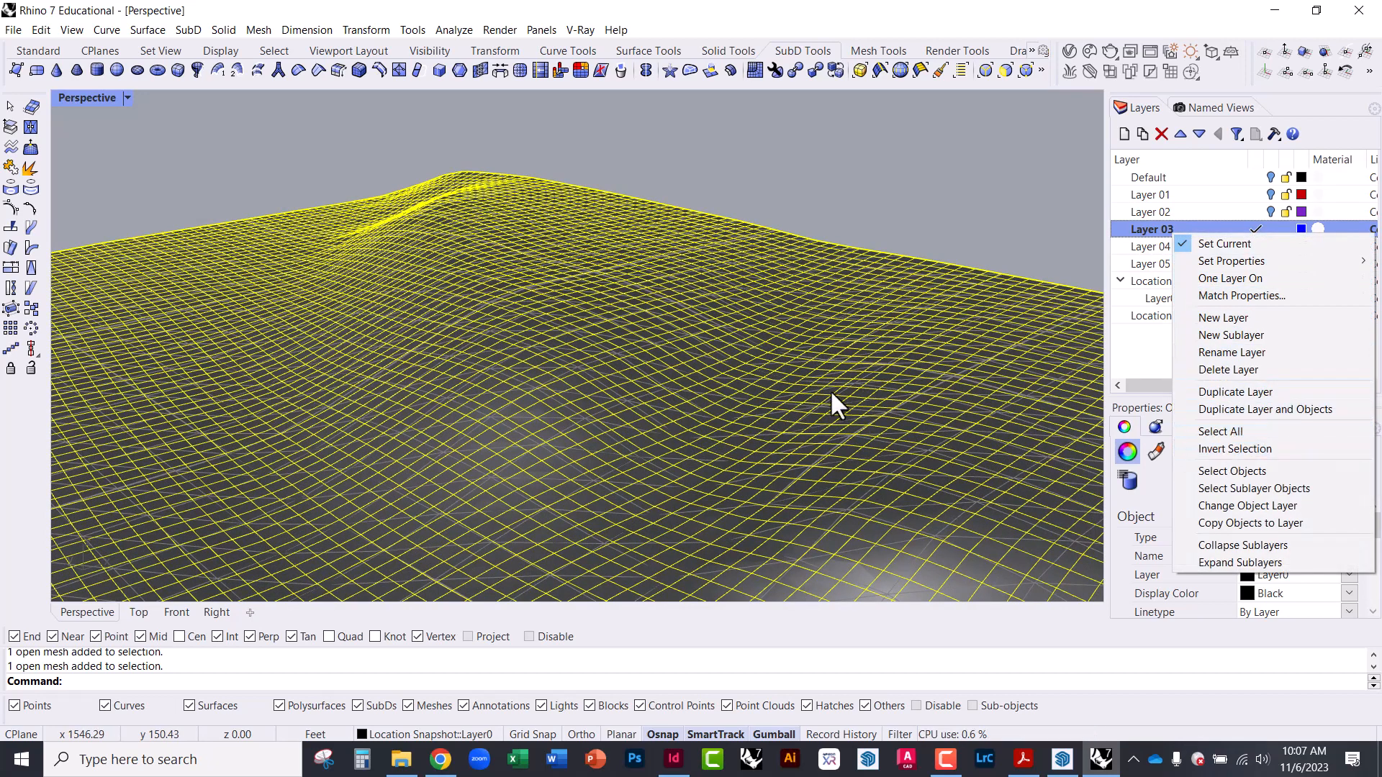
left_click(1233, 504)
key("Escape")
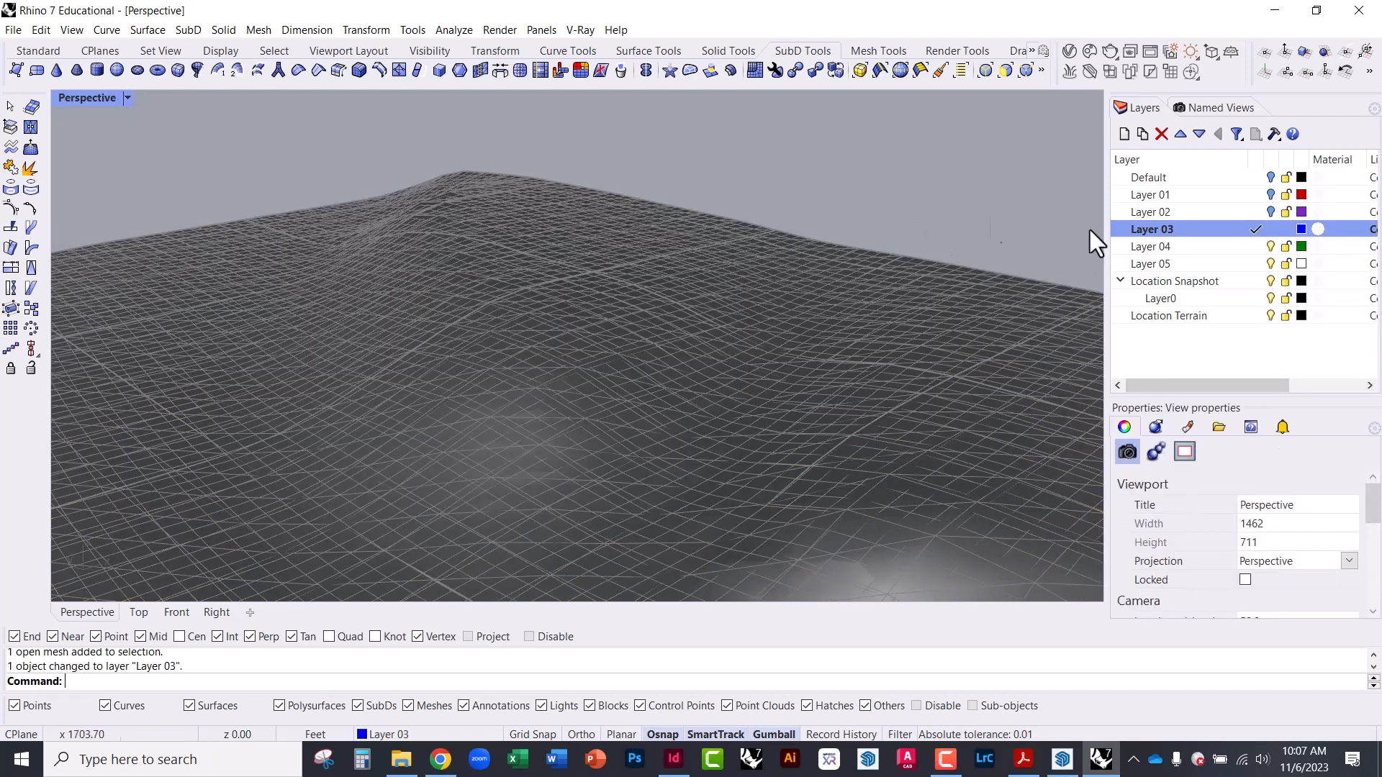
Make Layer 04 the current layer and set its layer color to Red.
left_click(1258, 248)
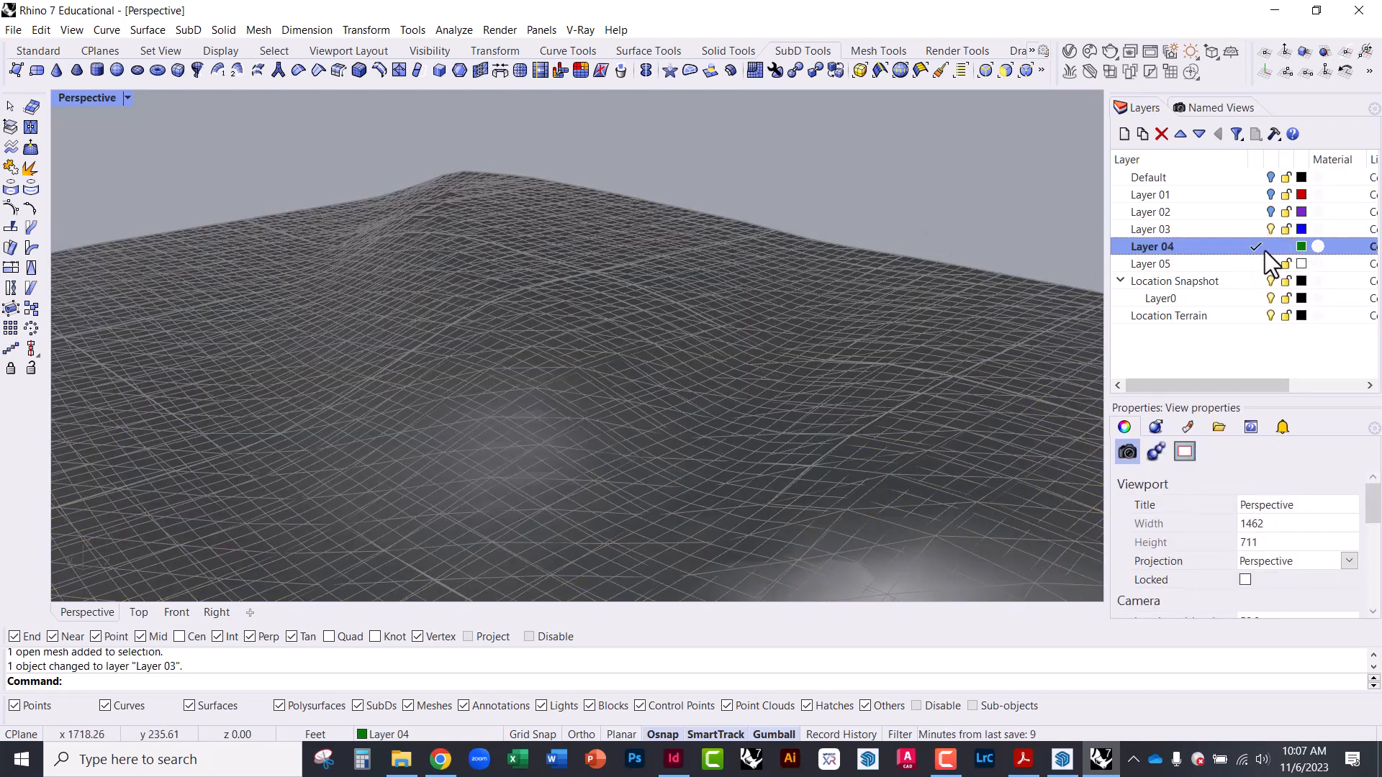
left_click(1300, 247)
left_click(756, 296)
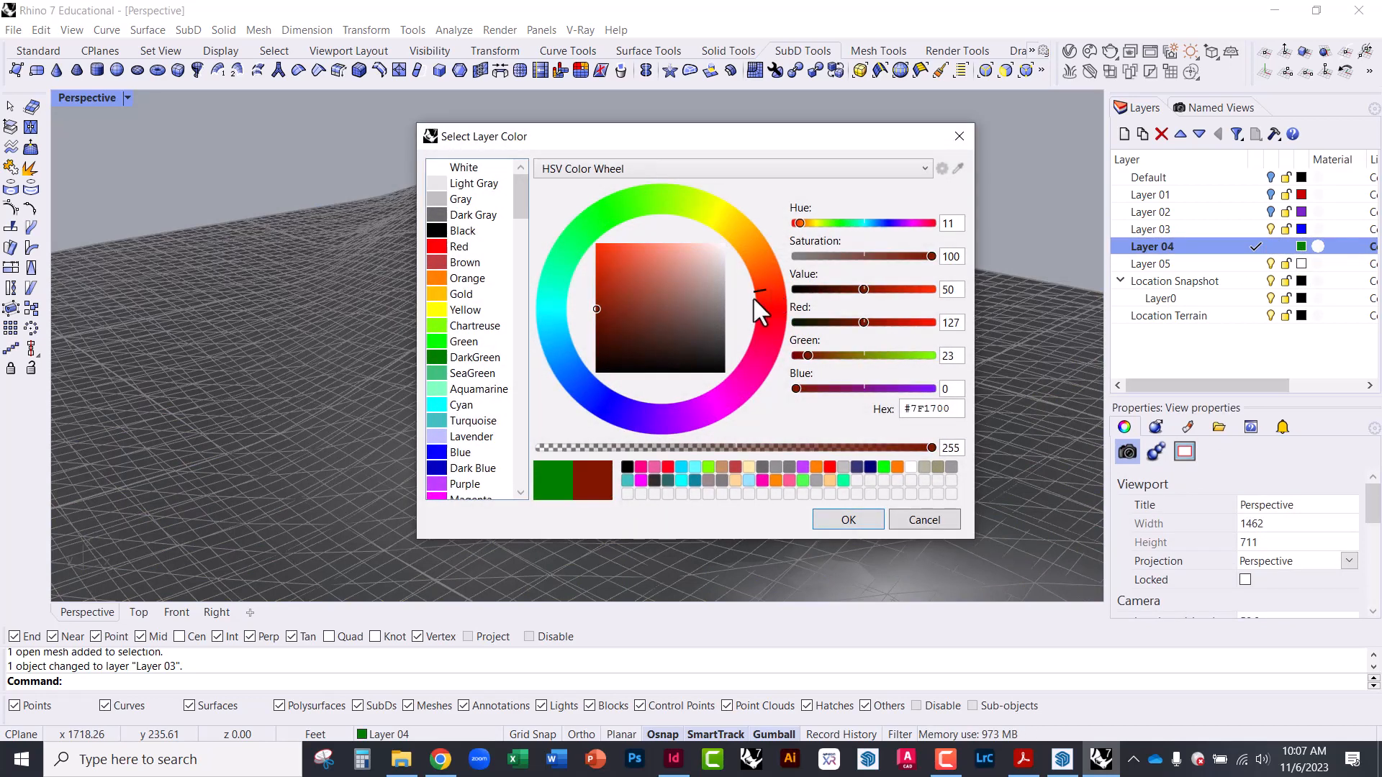
left_click(460, 247)
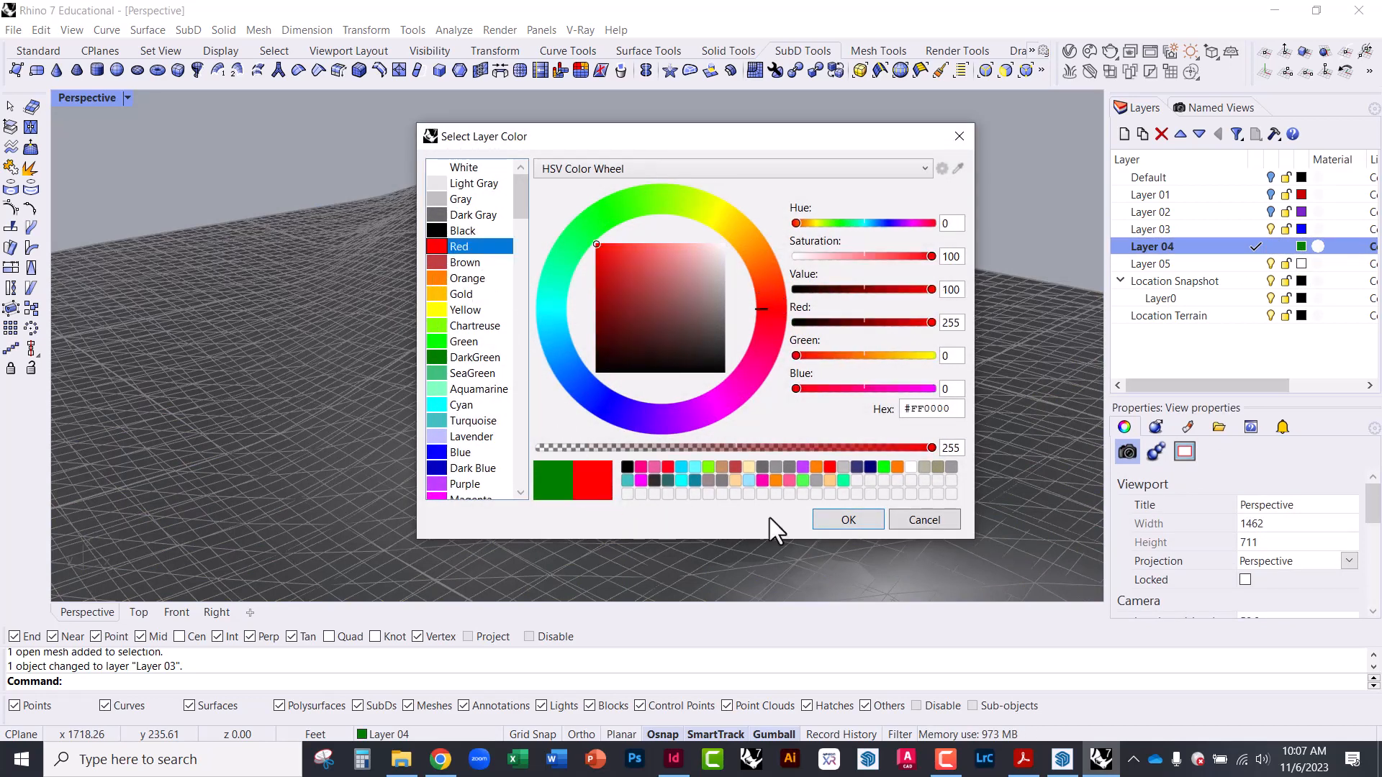
left_click(842, 519)
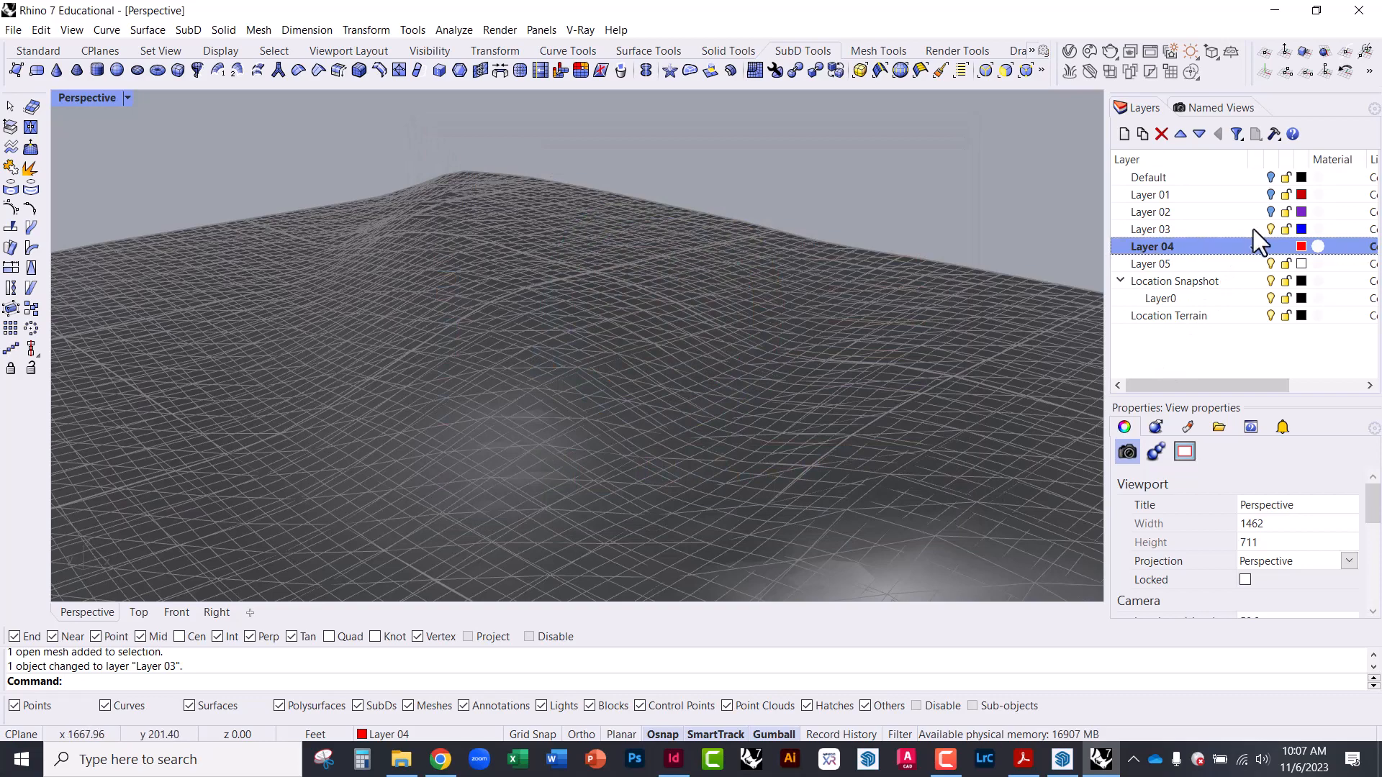
Hide the Location Snapshot layer and select the quad-remeshed terrain on Layer 03 to inspect its smoothness.
left_click(1272, 281)
right_click_drag(730, 325, 654, 379)
left_click(753, 378)
right_click_drag(754, 378, 771, 110)
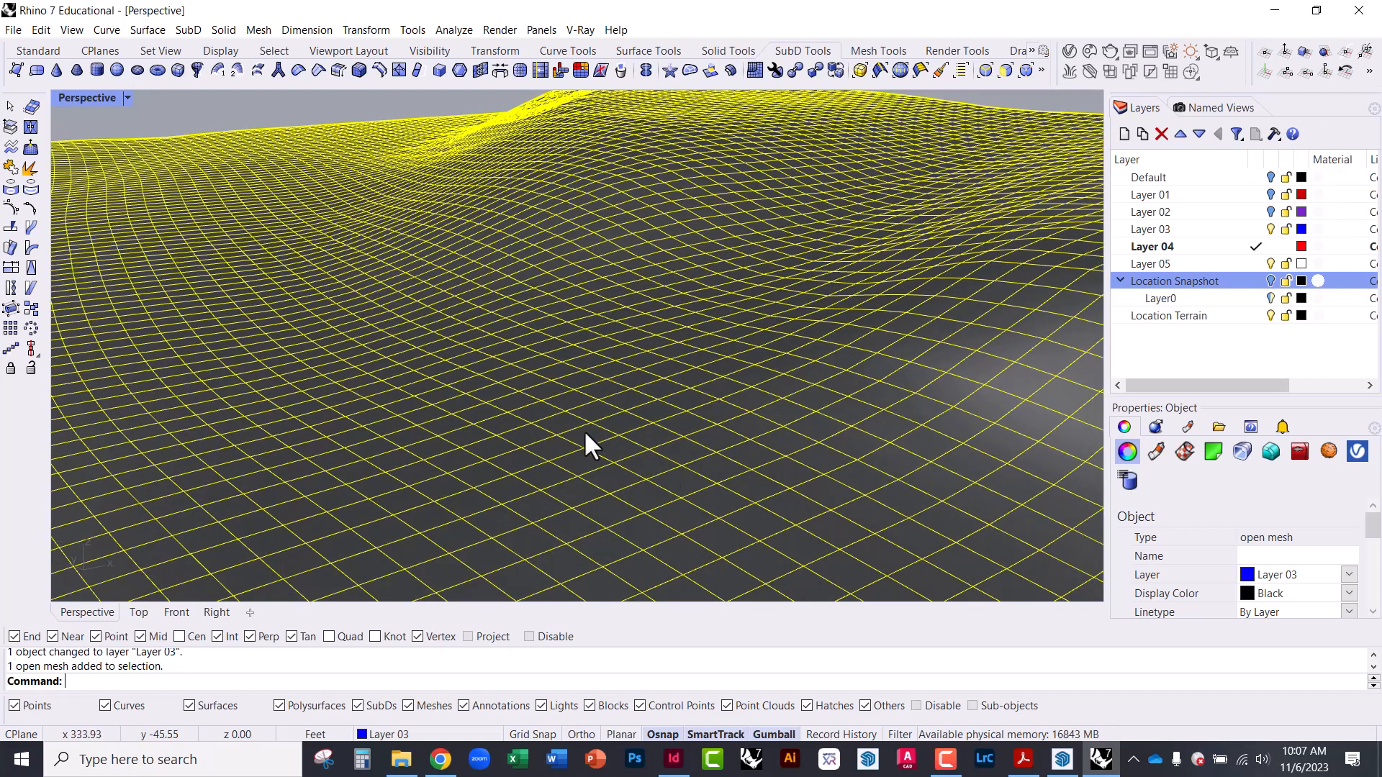
right_click_drag(585, 435, 603, 341)
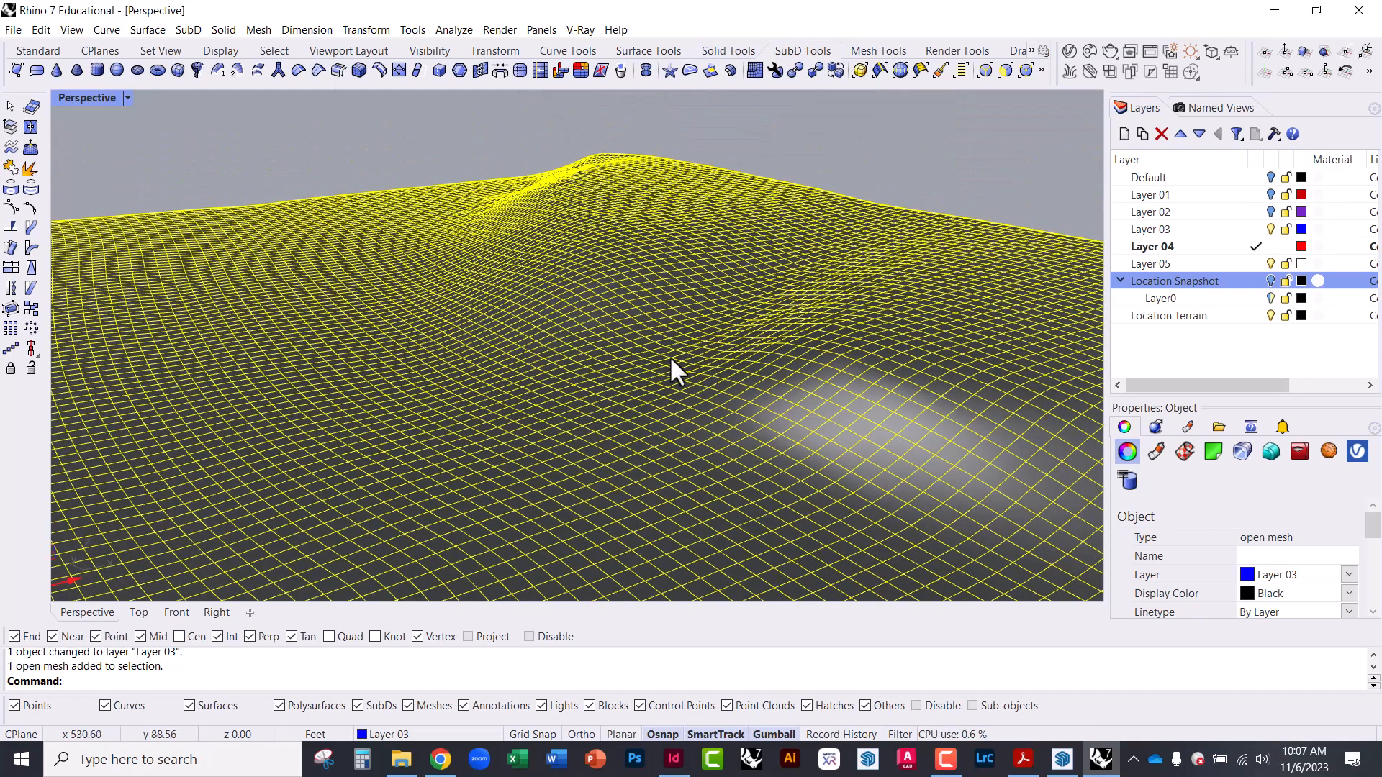
scroll(706, 317, "up", 3)
left_click(983, 127)
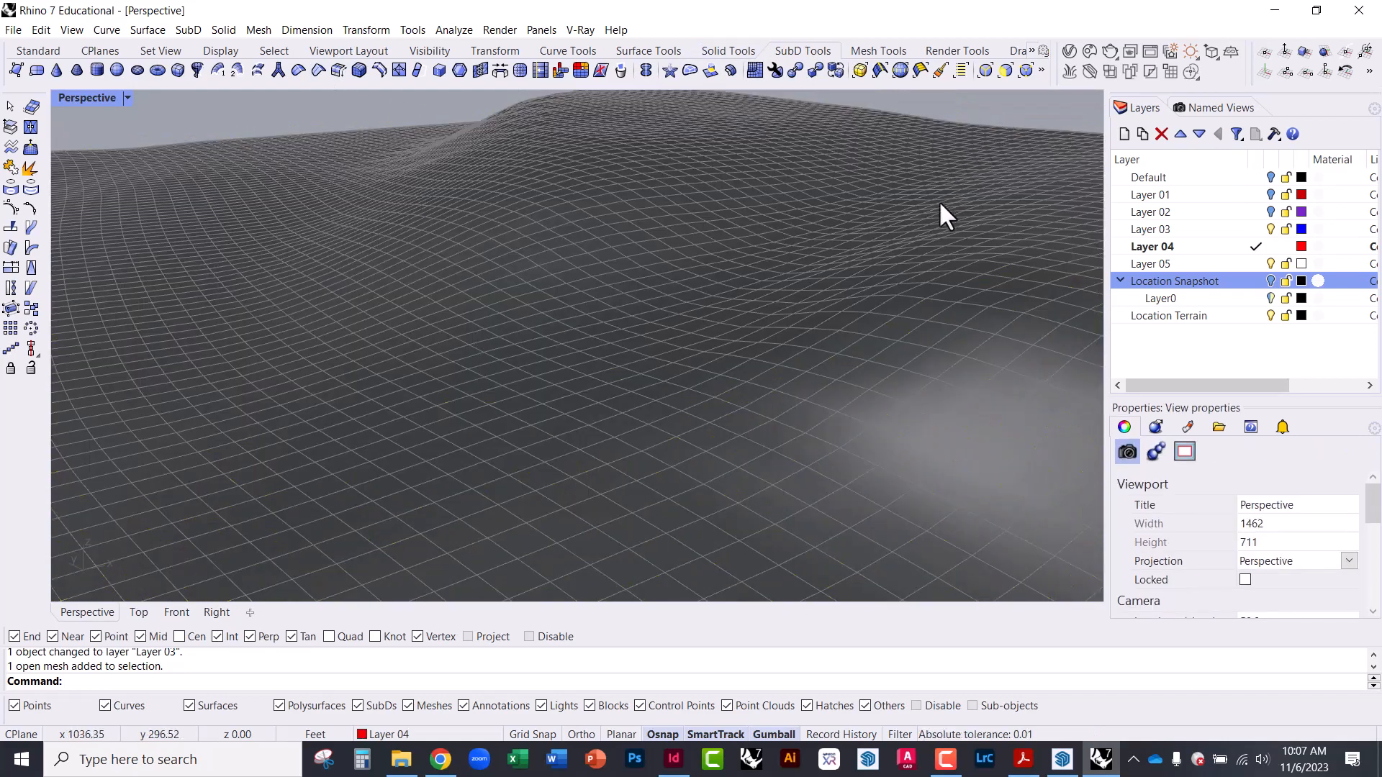
left_click(939, 200)
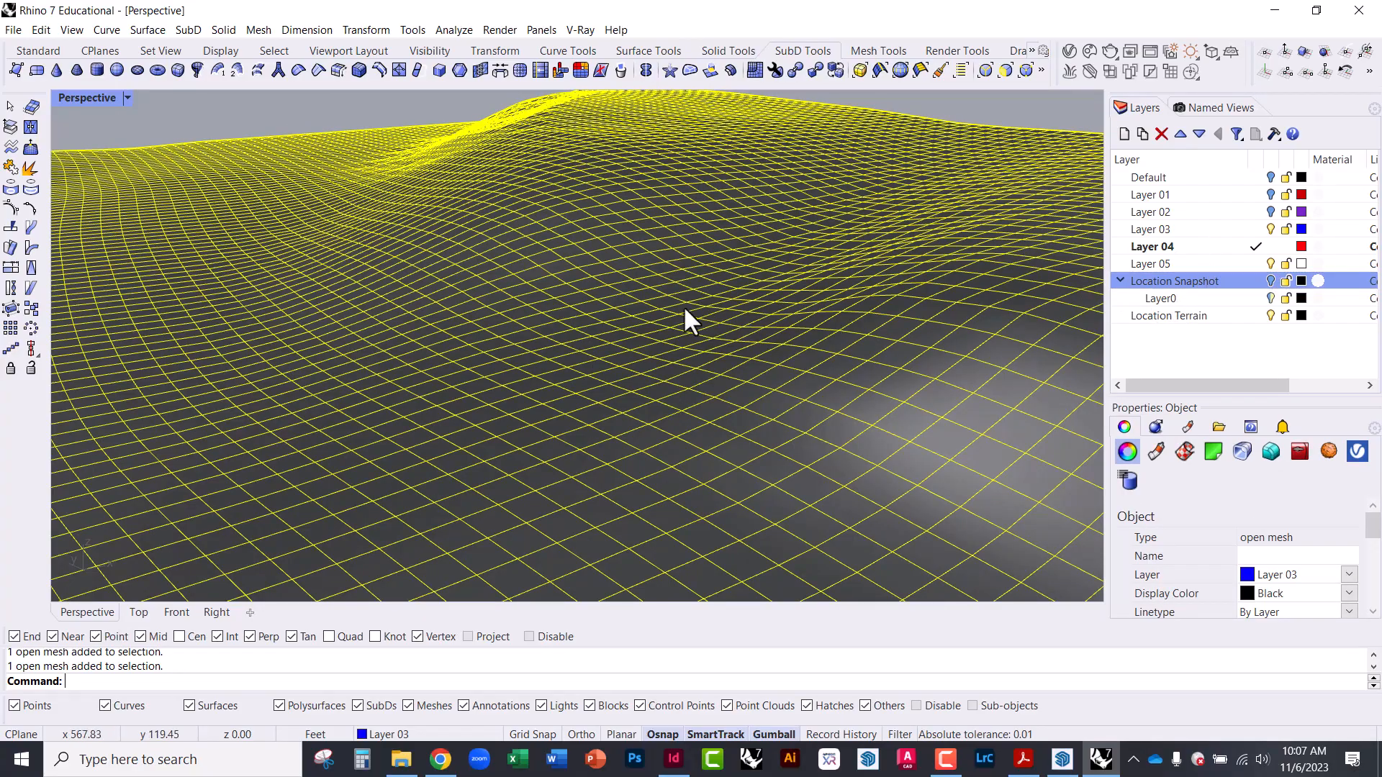
Contour the quad-remeshed terrain from base point 0 in the vertical direction, with 5 ft between contours, on Layer 04.
scroll(684, 305, "down", 5)
right_click_drag(711, 263, 674, 263)
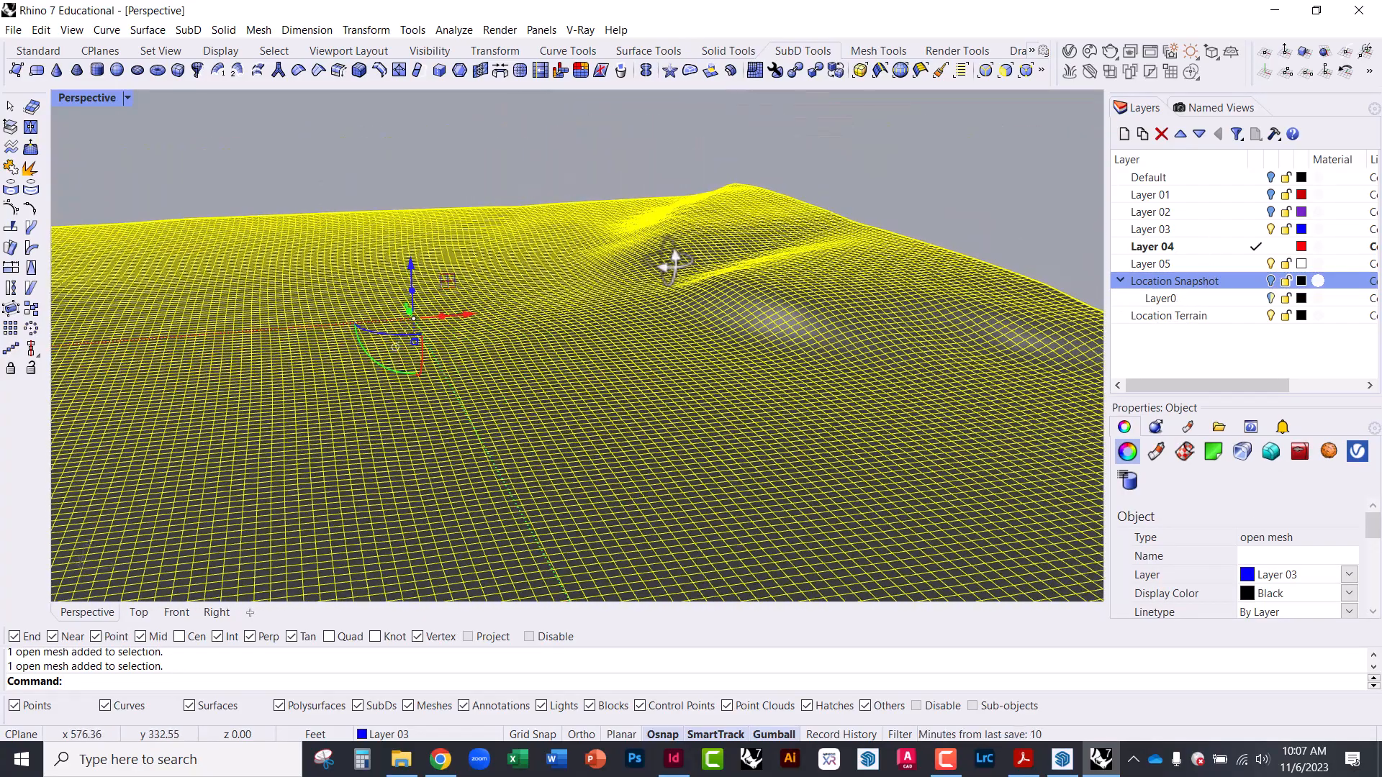
type("tour")
key("Return")
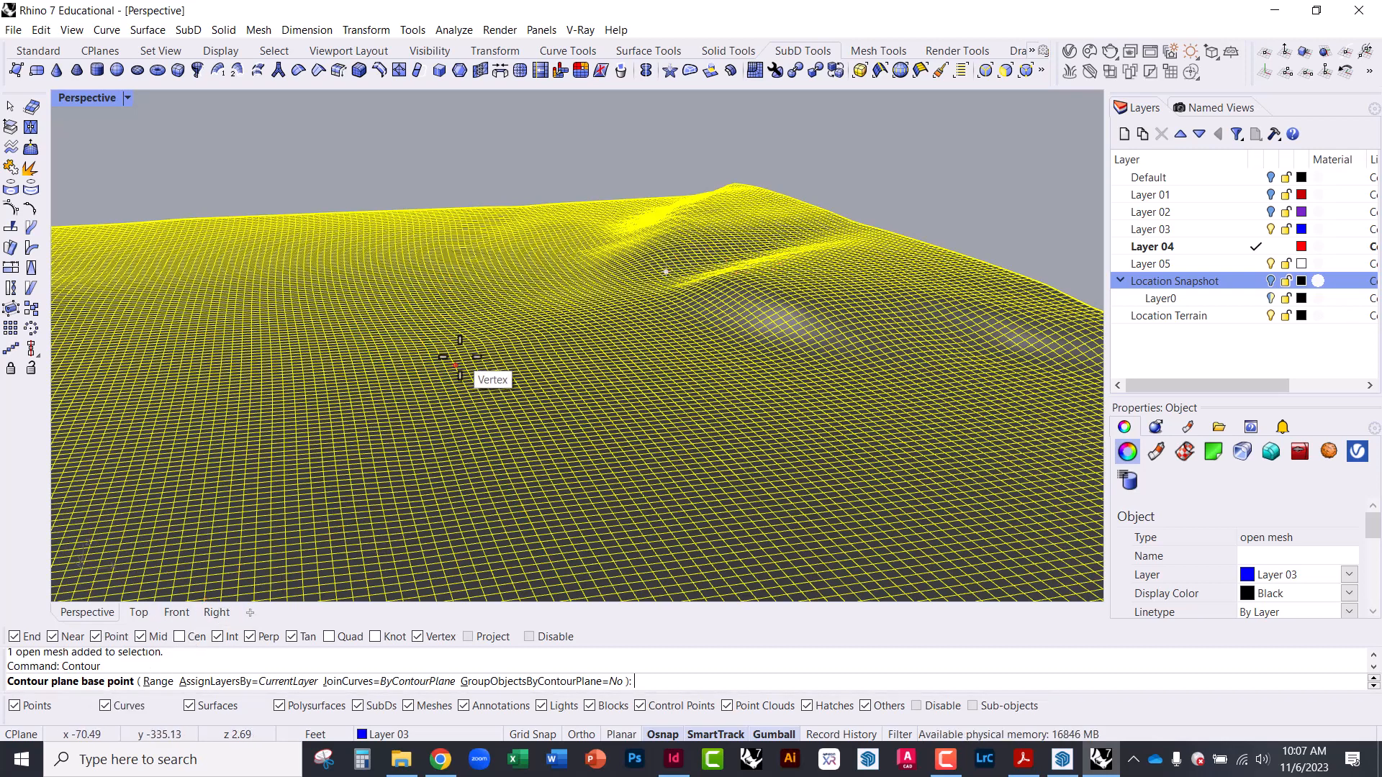
type("0")
key("Return")
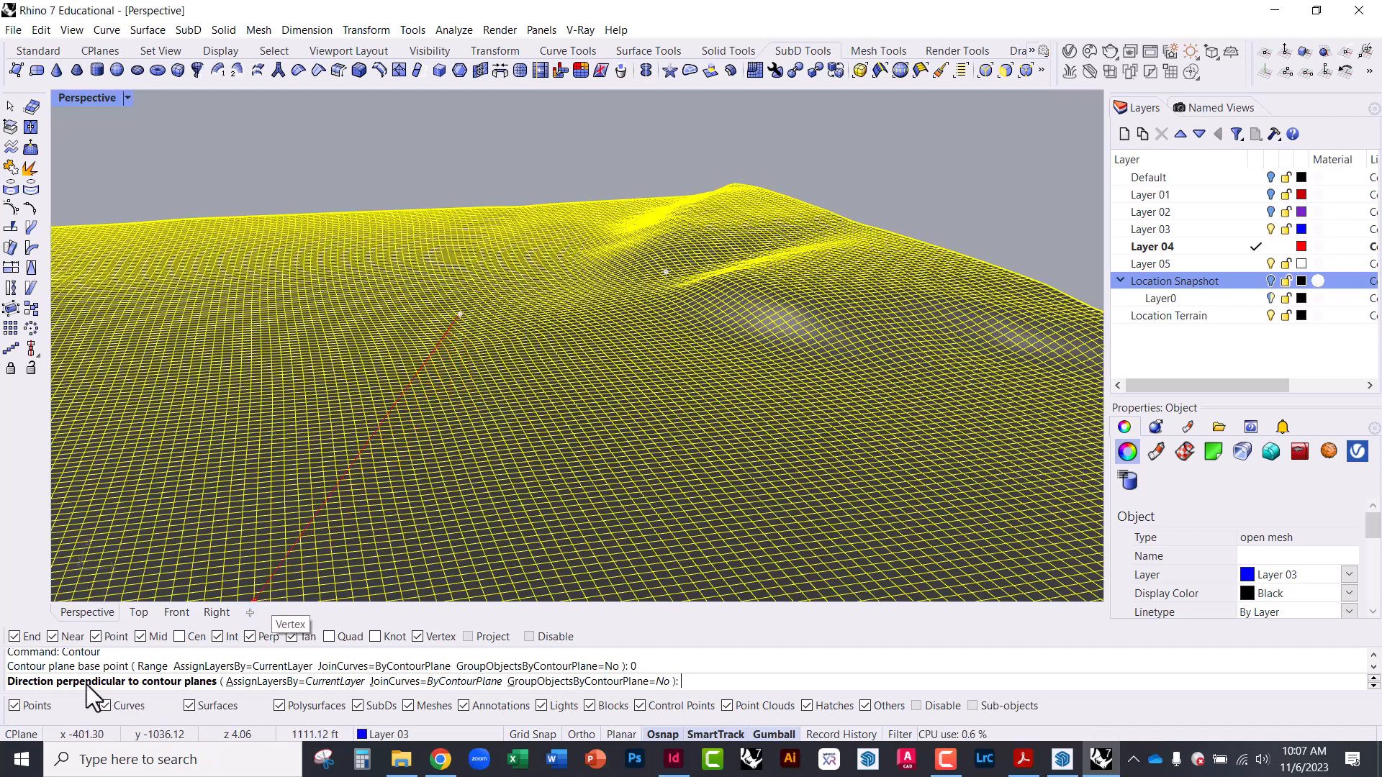
double_click(89, 94)
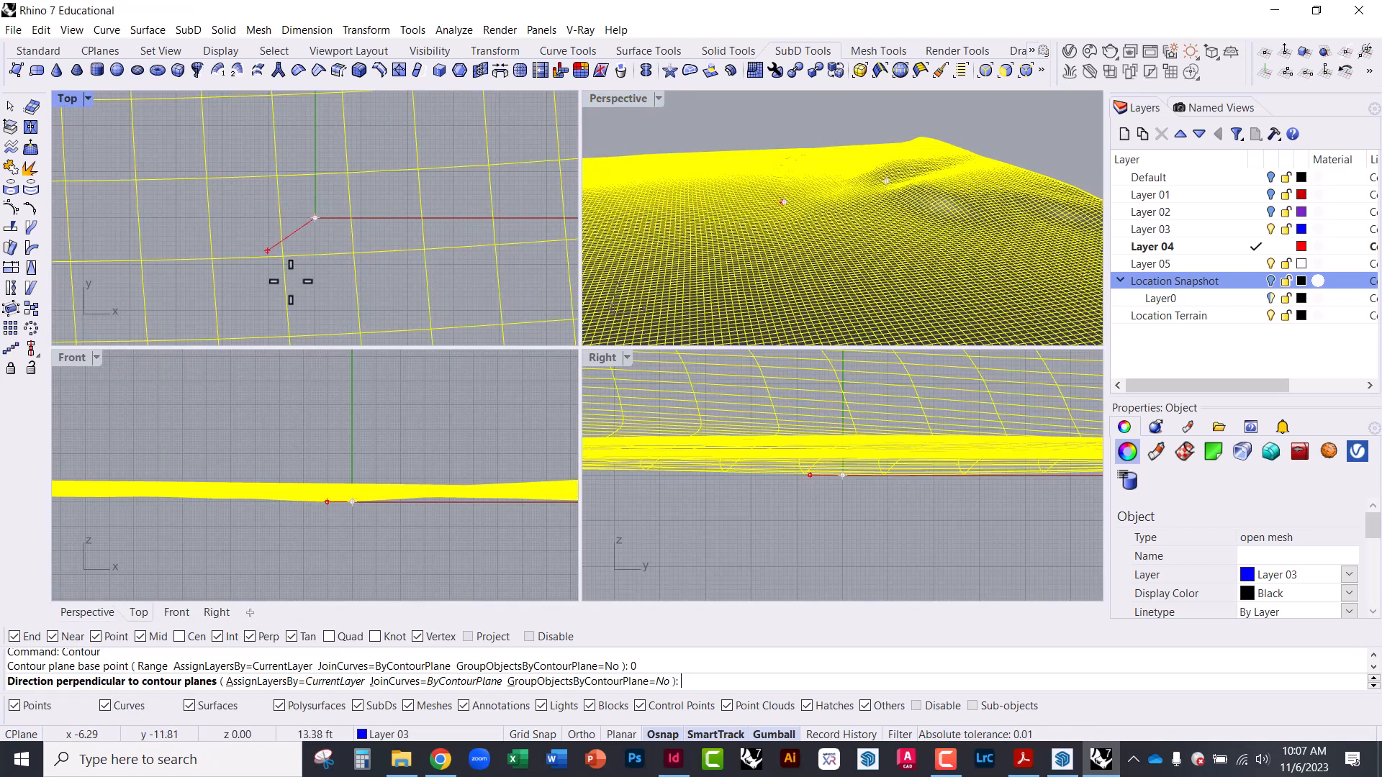
scroll(333, 519, "down", 10)
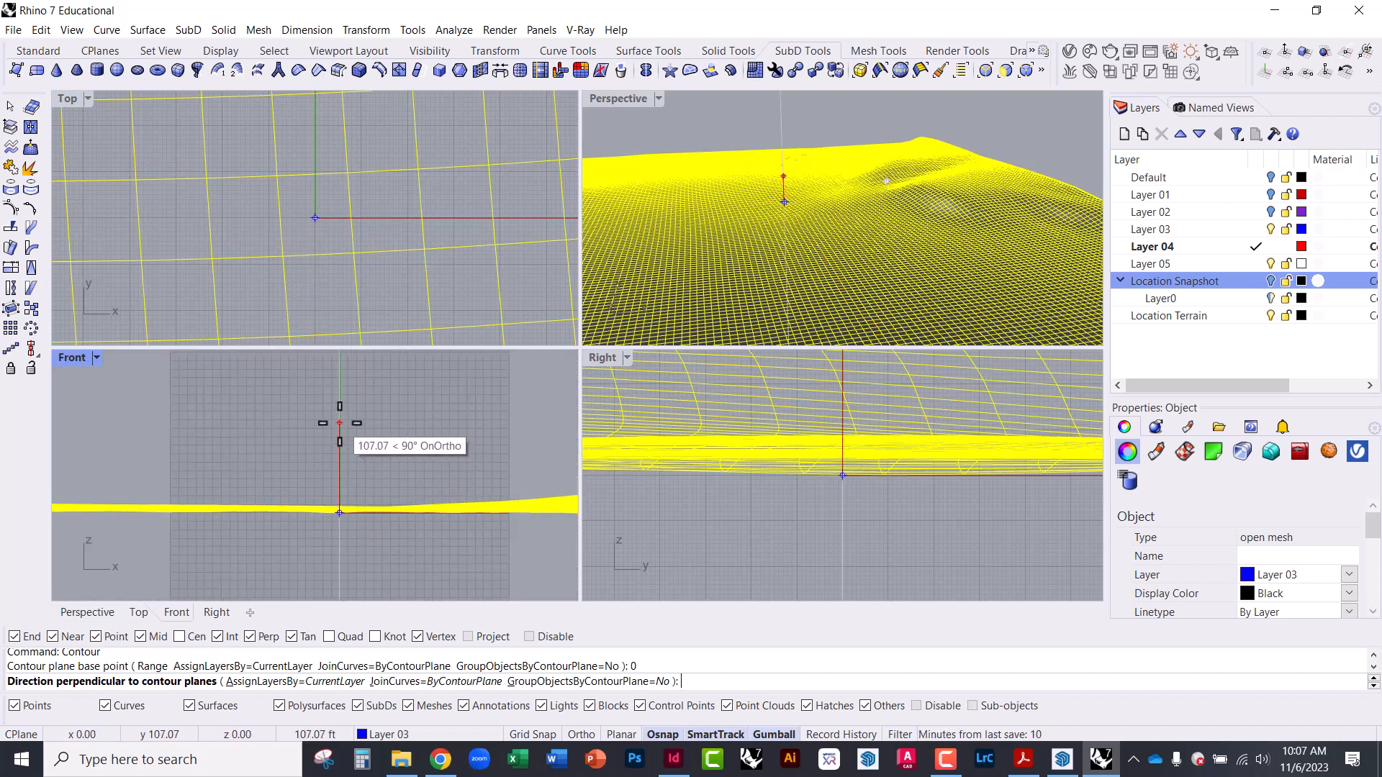
left_click(340, 423)
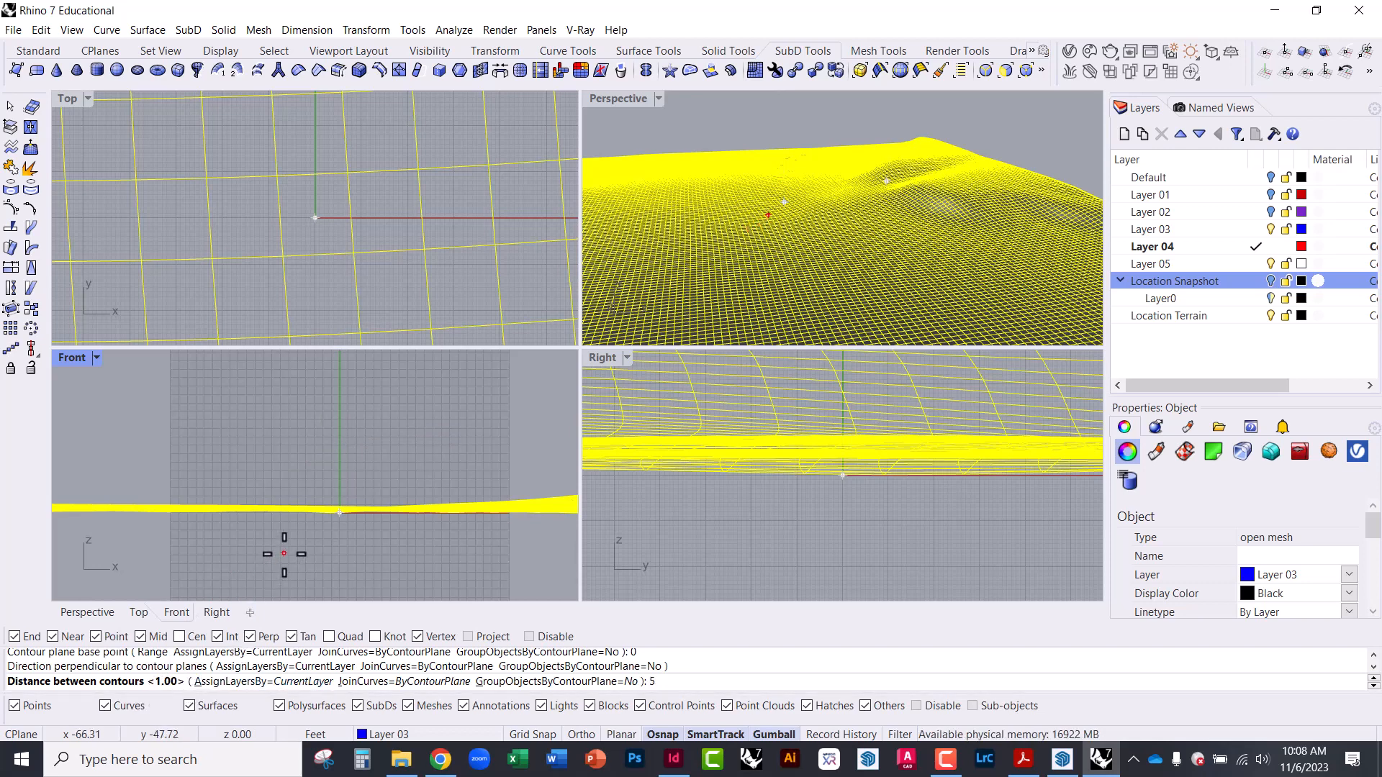
type("5")
key("Return")
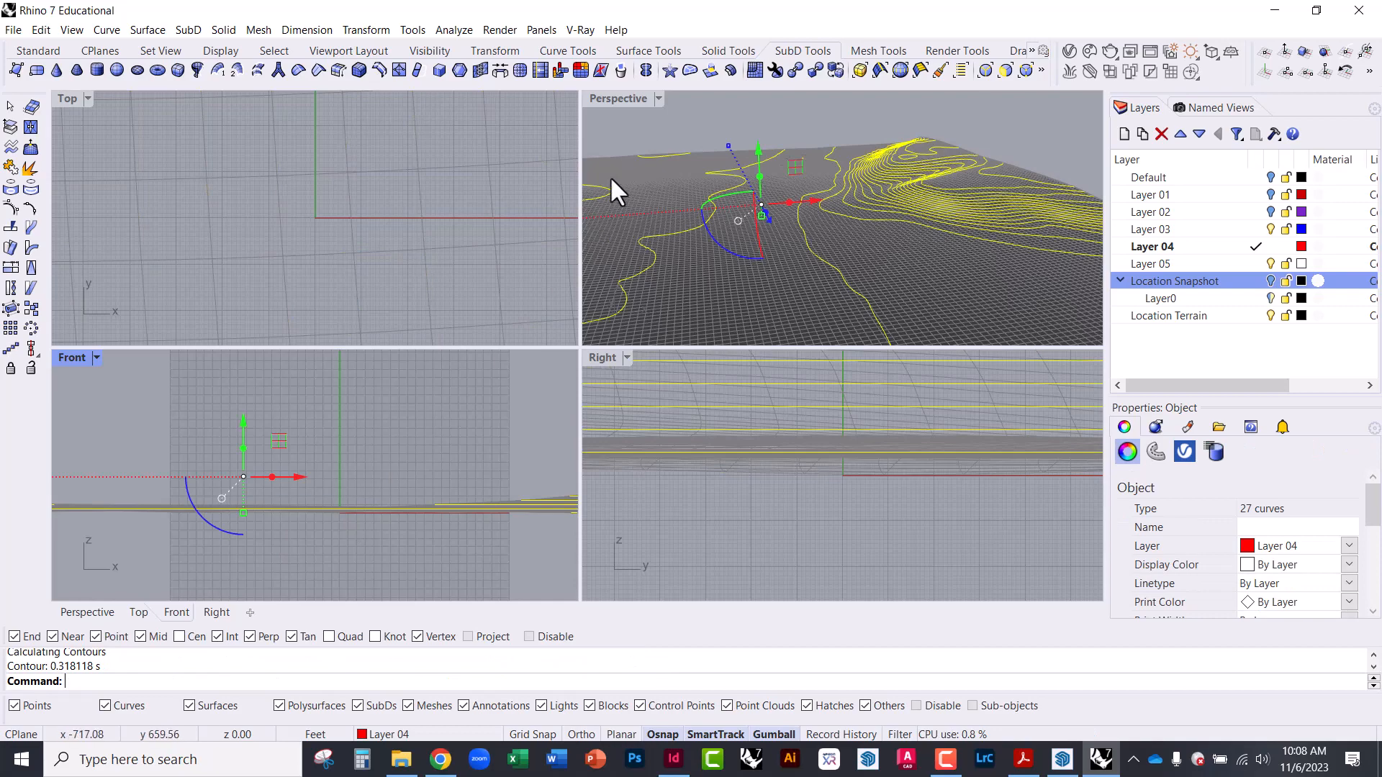
Maximize the Perspective view, clear the contour selection, and hide Layer 03 so only the red contours show.
double_click(625, 96)
left_click(593, 132)
scroll(603, 209, "up", 3)
right_click_drag(641, 277, 724, 347)
scroll(724, 347, "up", 3)
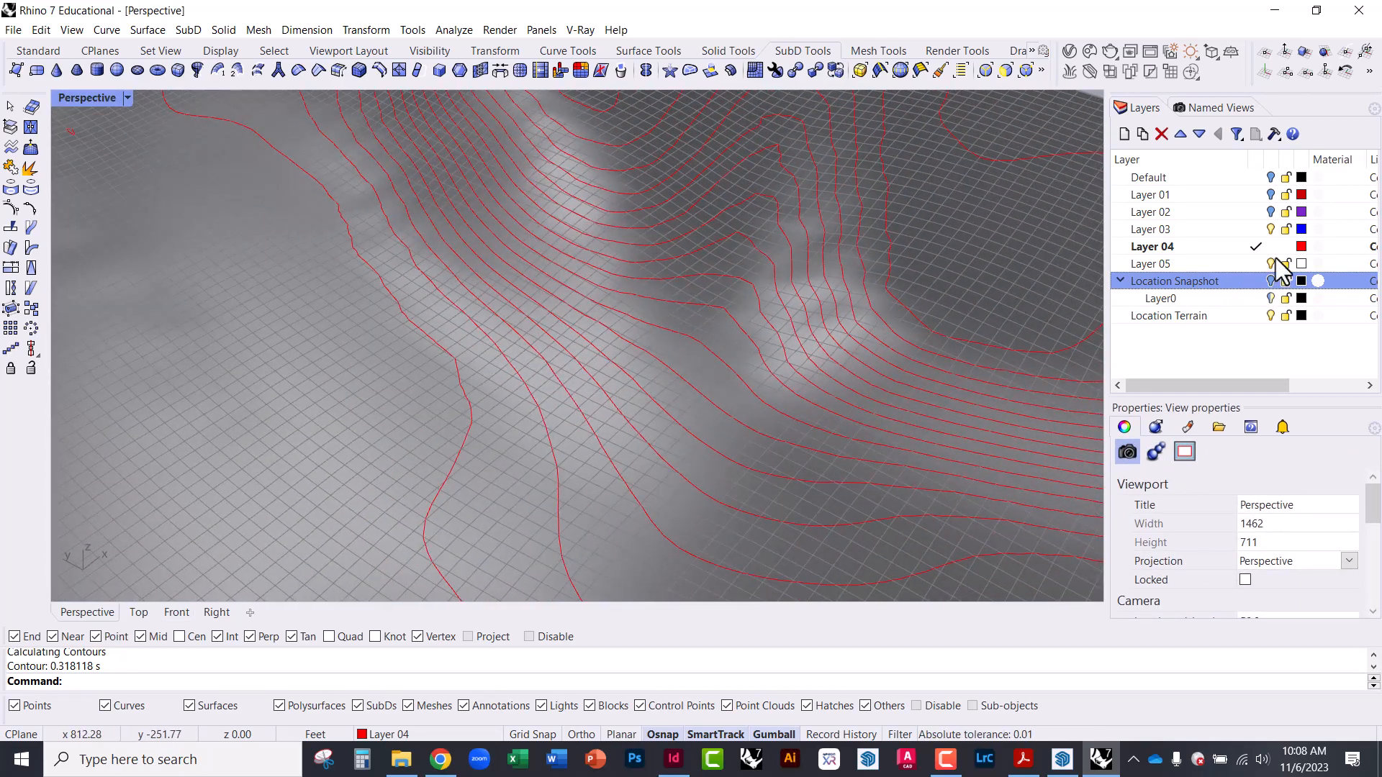
left_click(1269, 229)
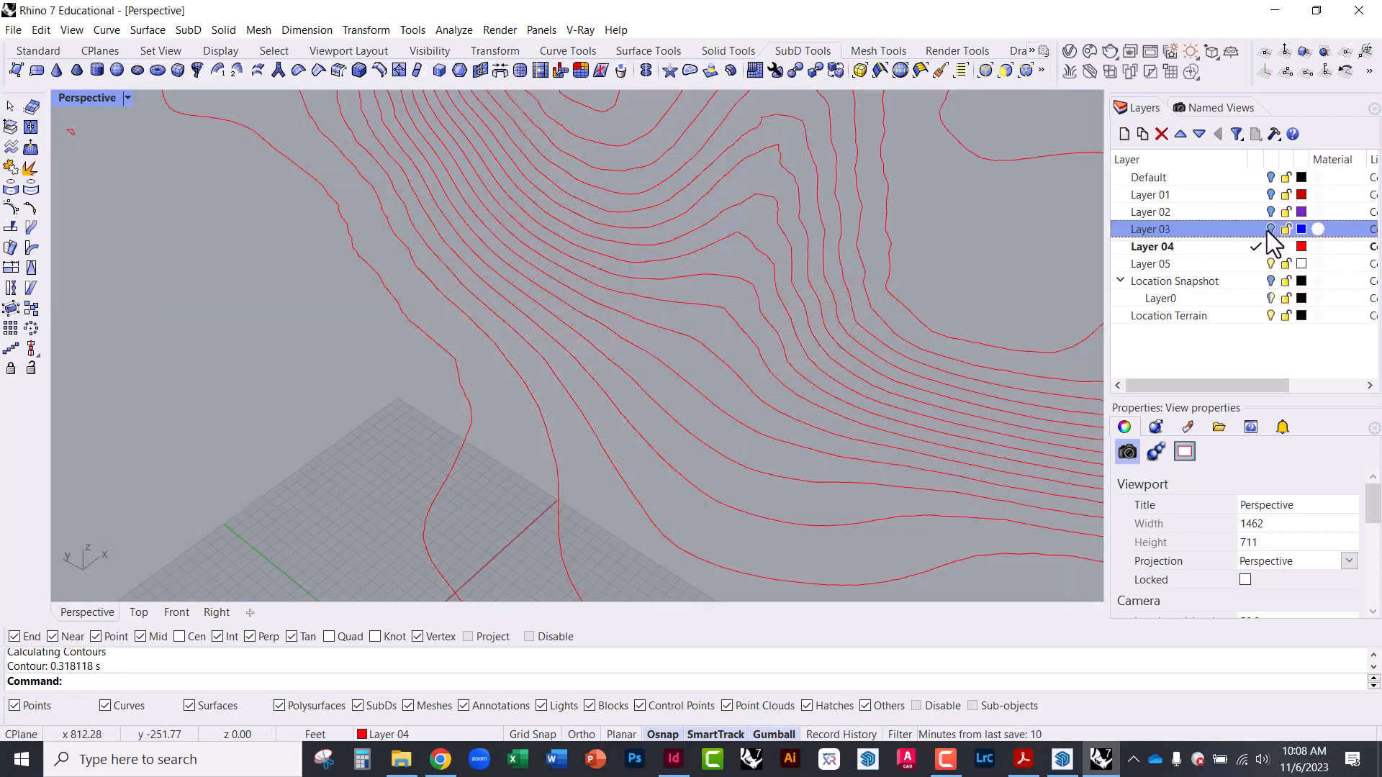
Examine the shape and spacing of the red 5 ft contours across the whole site.
scroll(867, 291, "down", 5)
scroll(753, 414, "down", 3)
right_click_drag(754, 415, 554, 359)
scroll(789, 439, "up", 6)
scroll(744, 390, "up", 4)
scroll(799, 306, "down", 6)
scroll(504, 407, "up", 5)
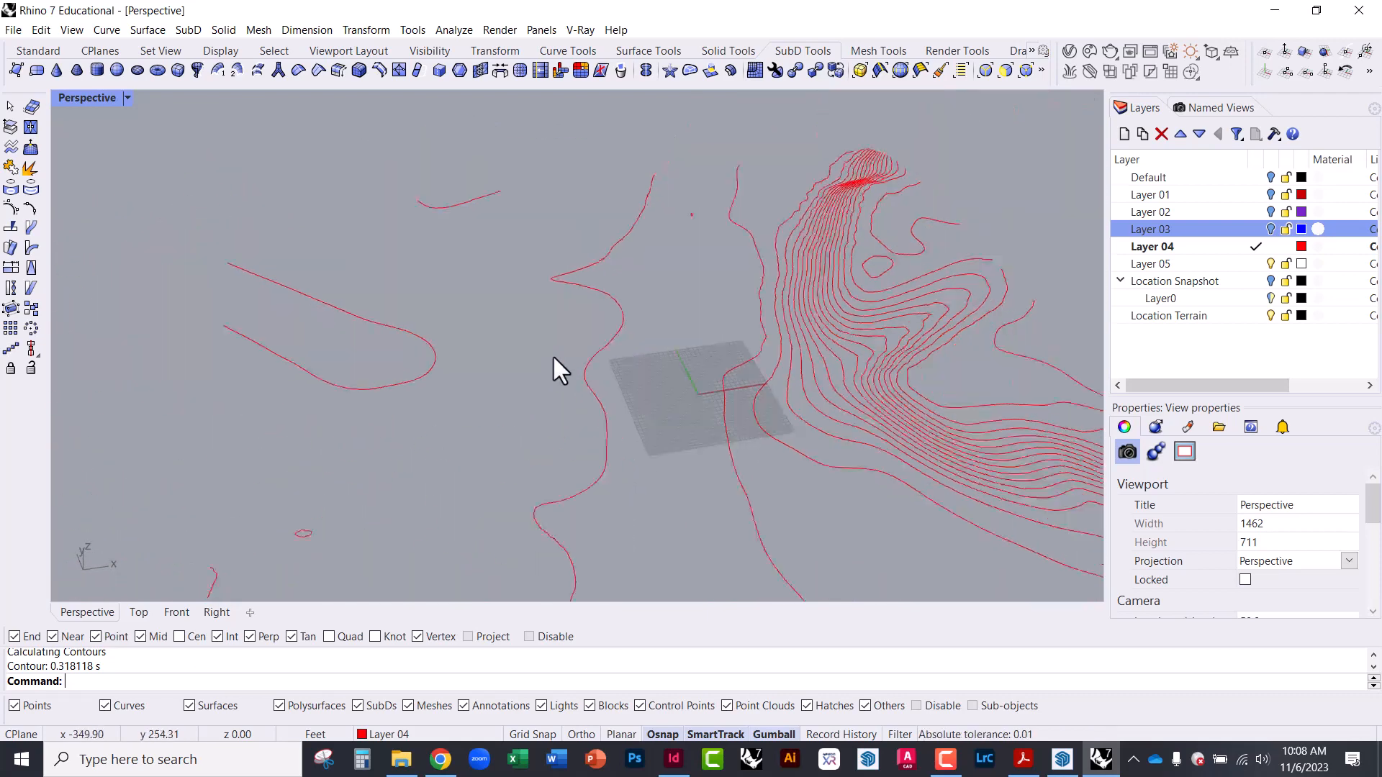
scroll(877, 382, "up", 3)
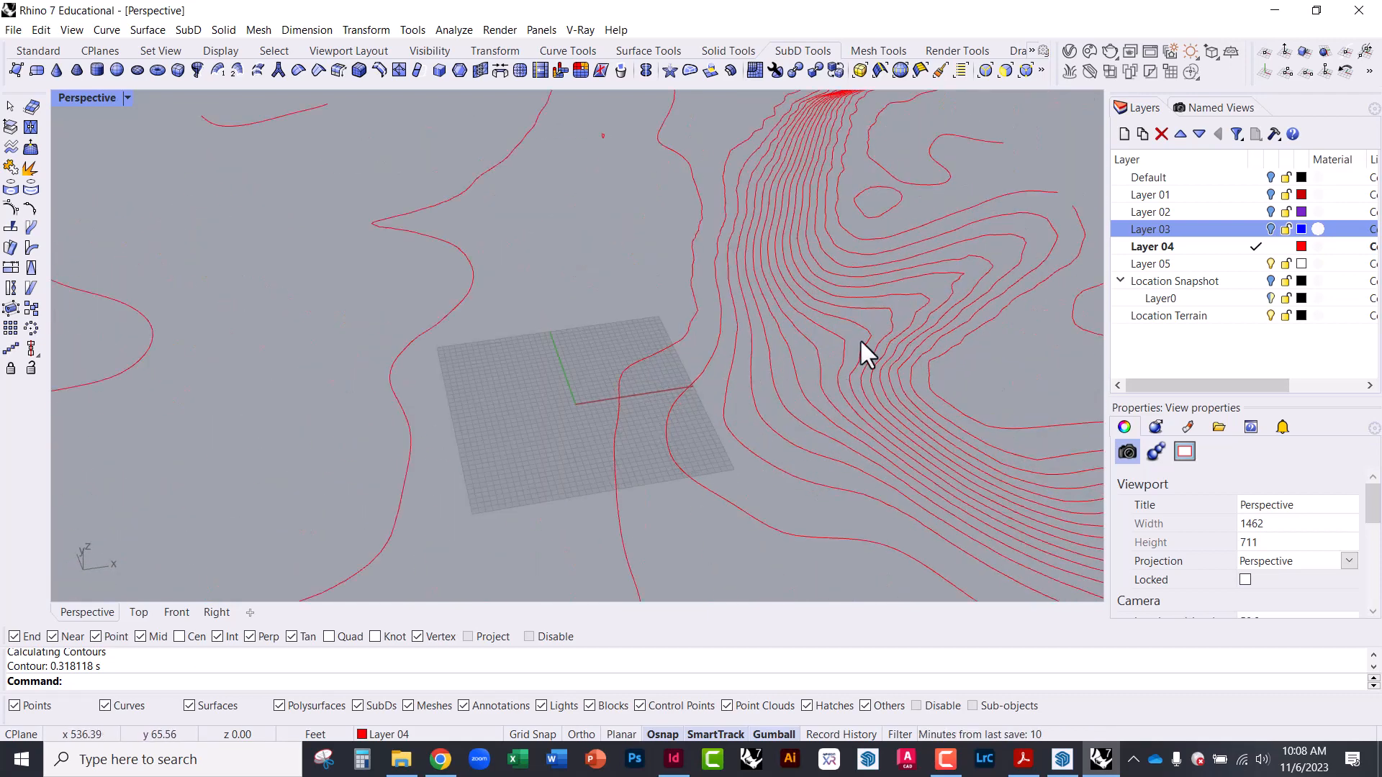
scroll(403, 302, "down", 4)
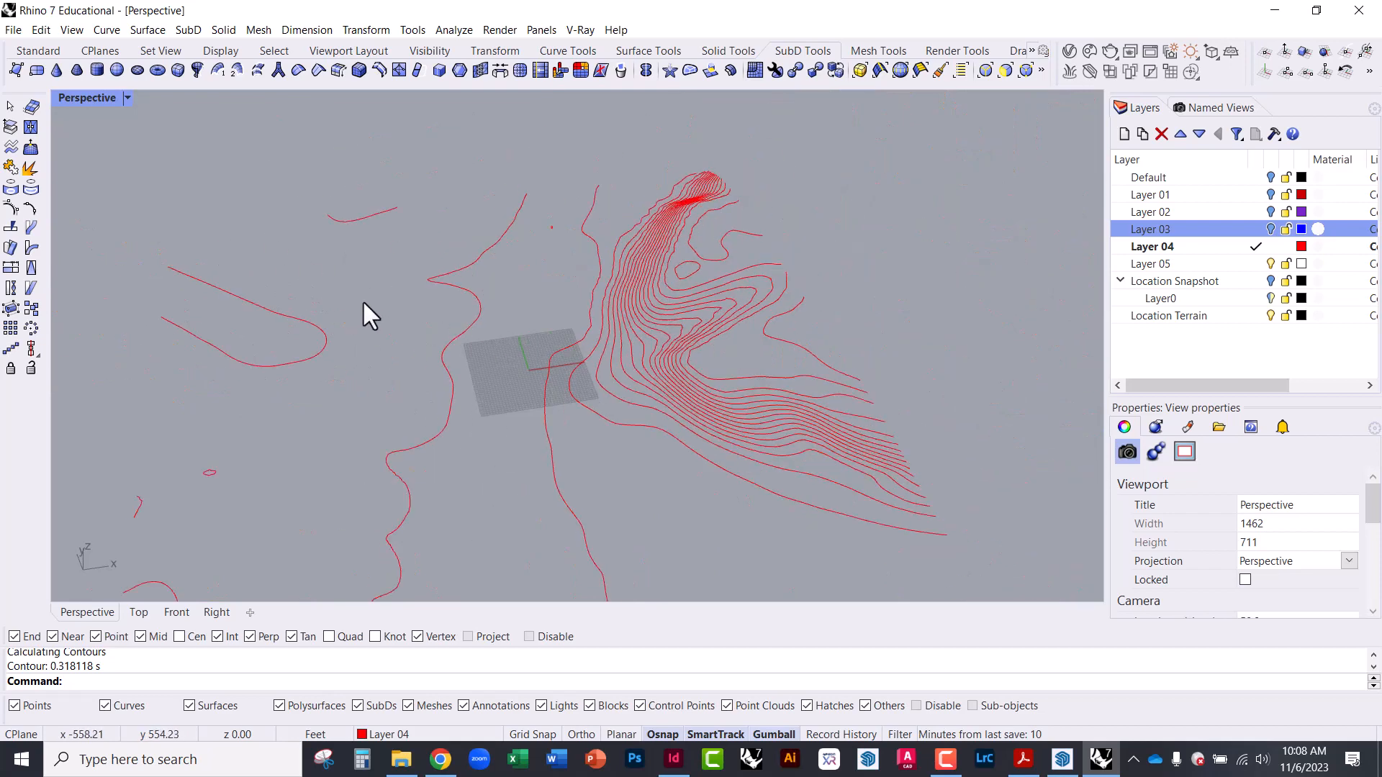
scroll(377, 300, "up", 3)
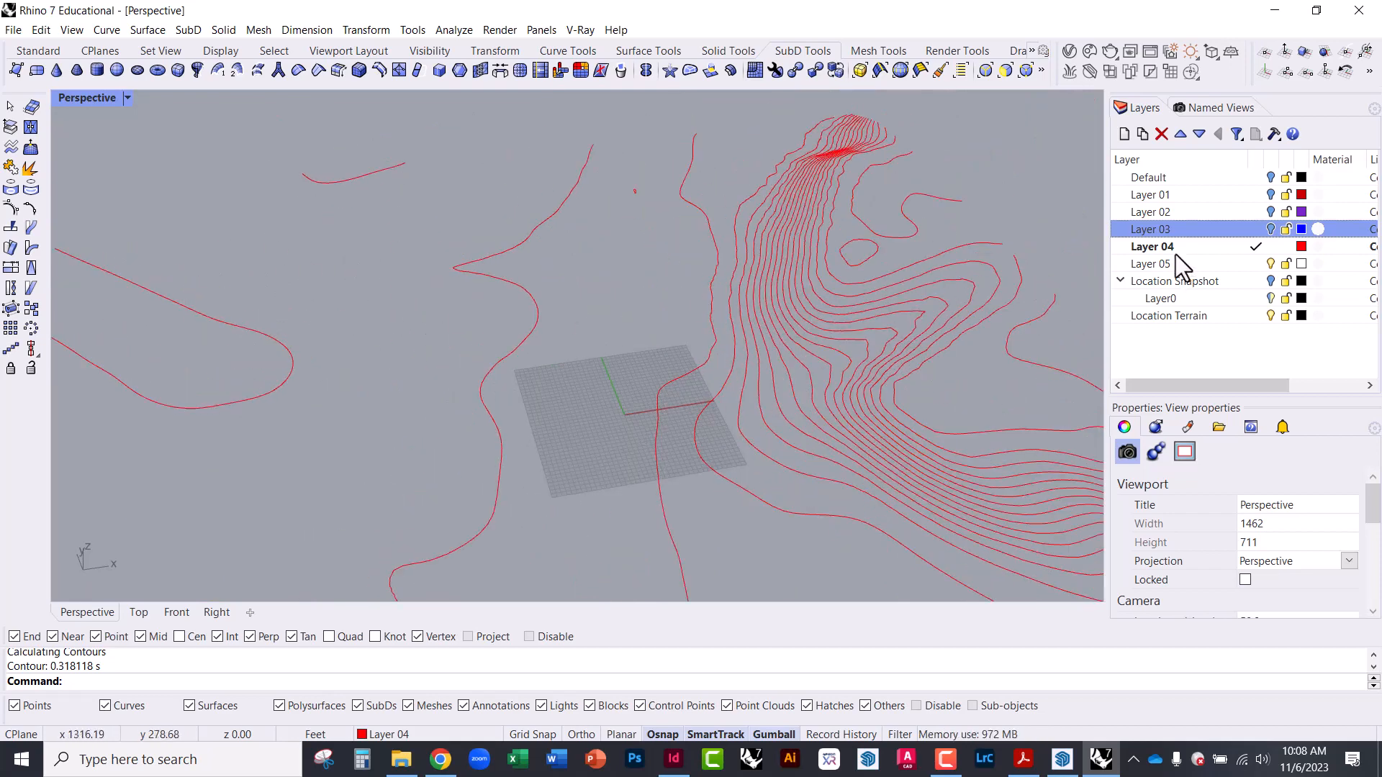
Make Layer 05 current with its layer color set to Blue, and turn Layer 03 back on.
left_click(1255, 264)
left_click(1301, 263)
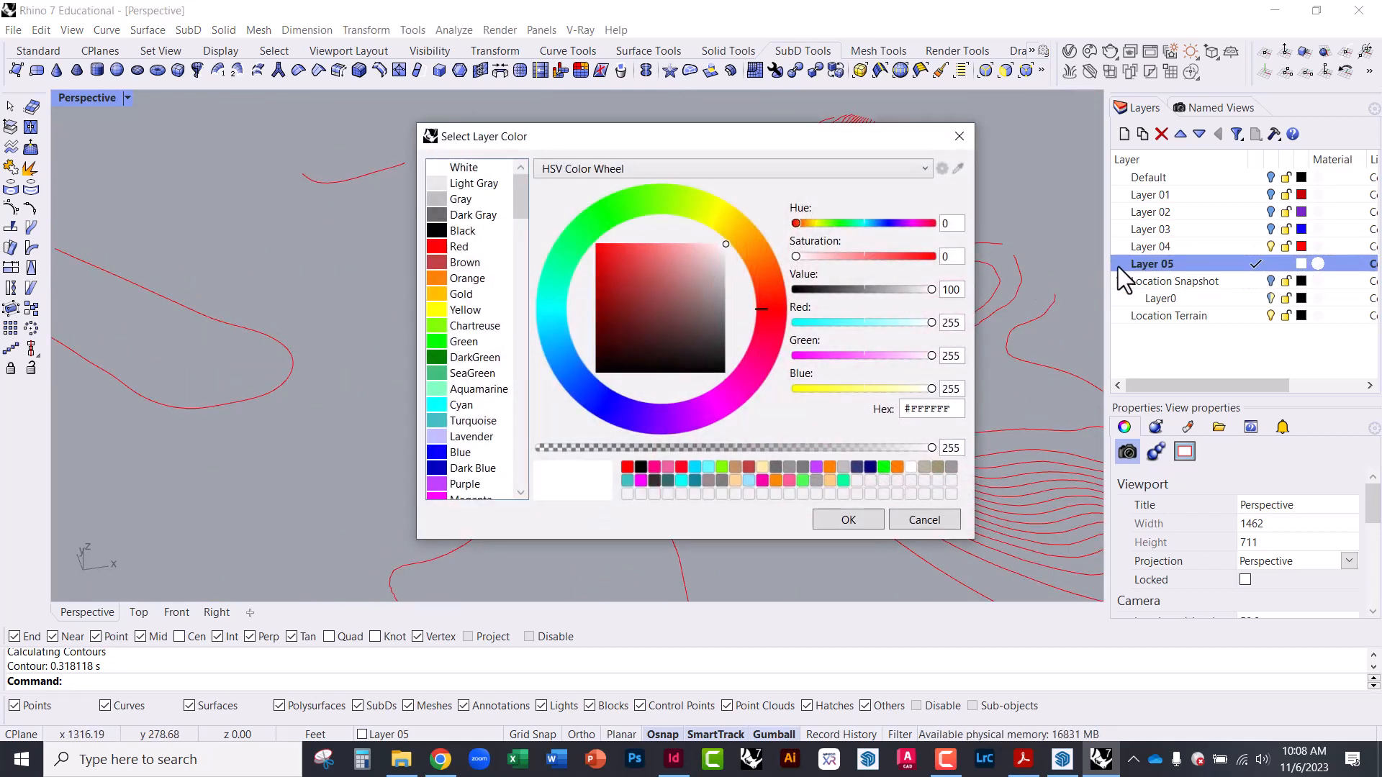
left_click(439, 454)
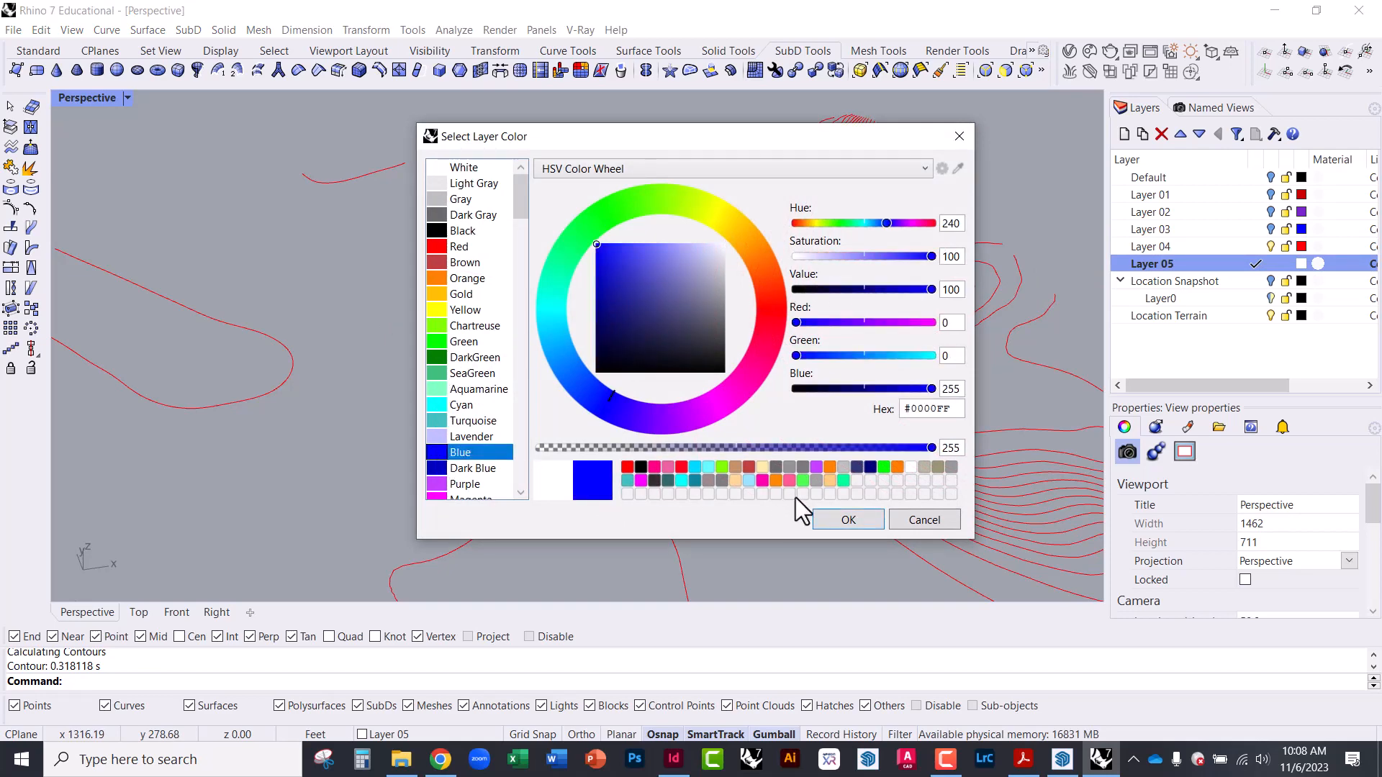
left_click(846, 520)
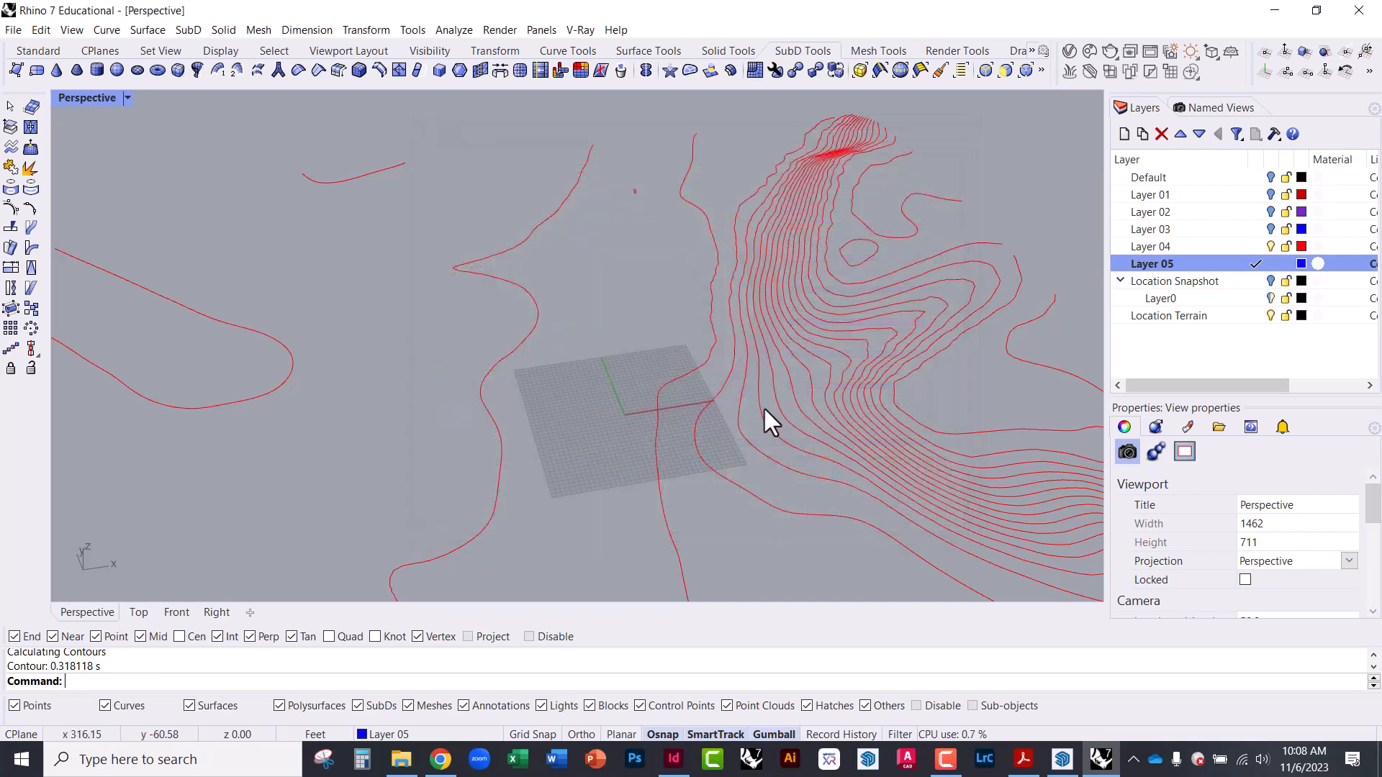
left_click(1270, 229)
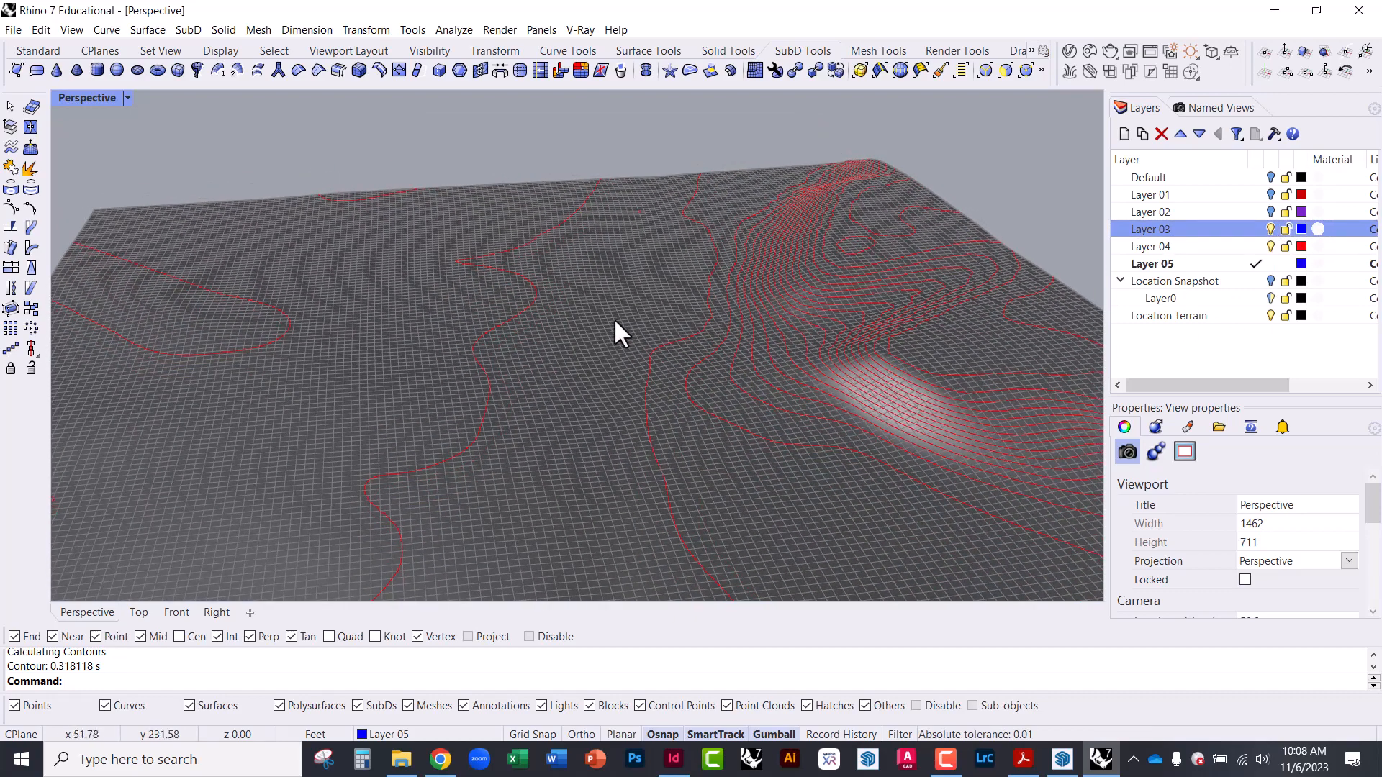
left_click(612, 317)
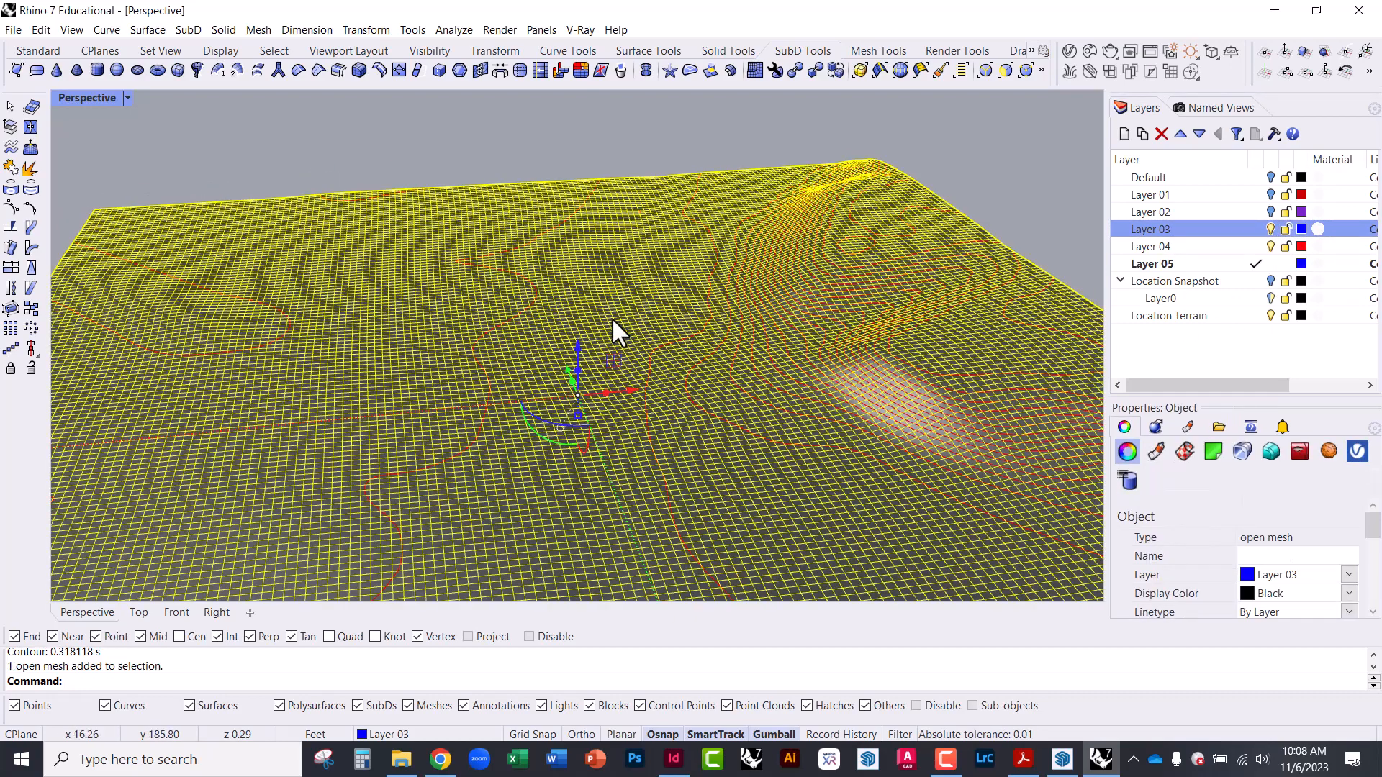
type("COntour")
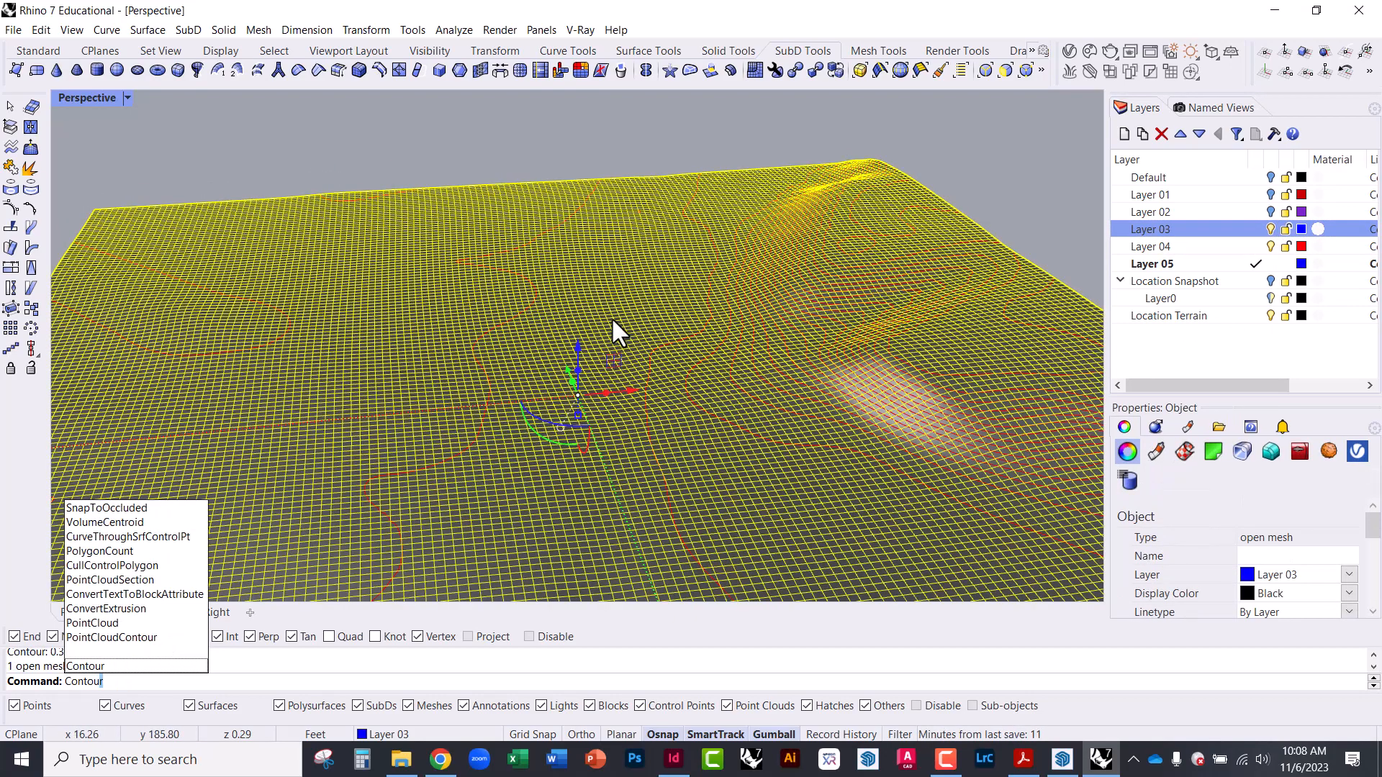
key("Return")
type("0")
key("Return")
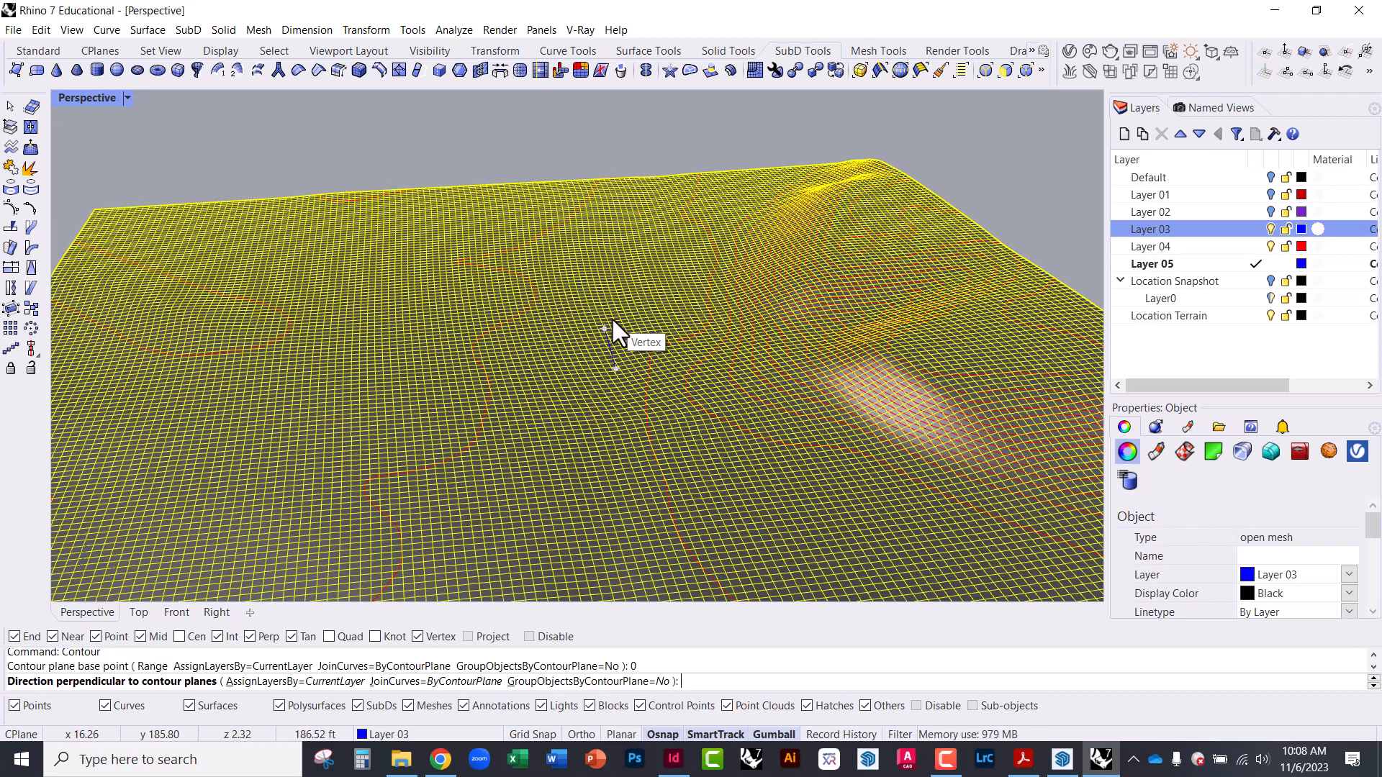
double_click(73, 97)
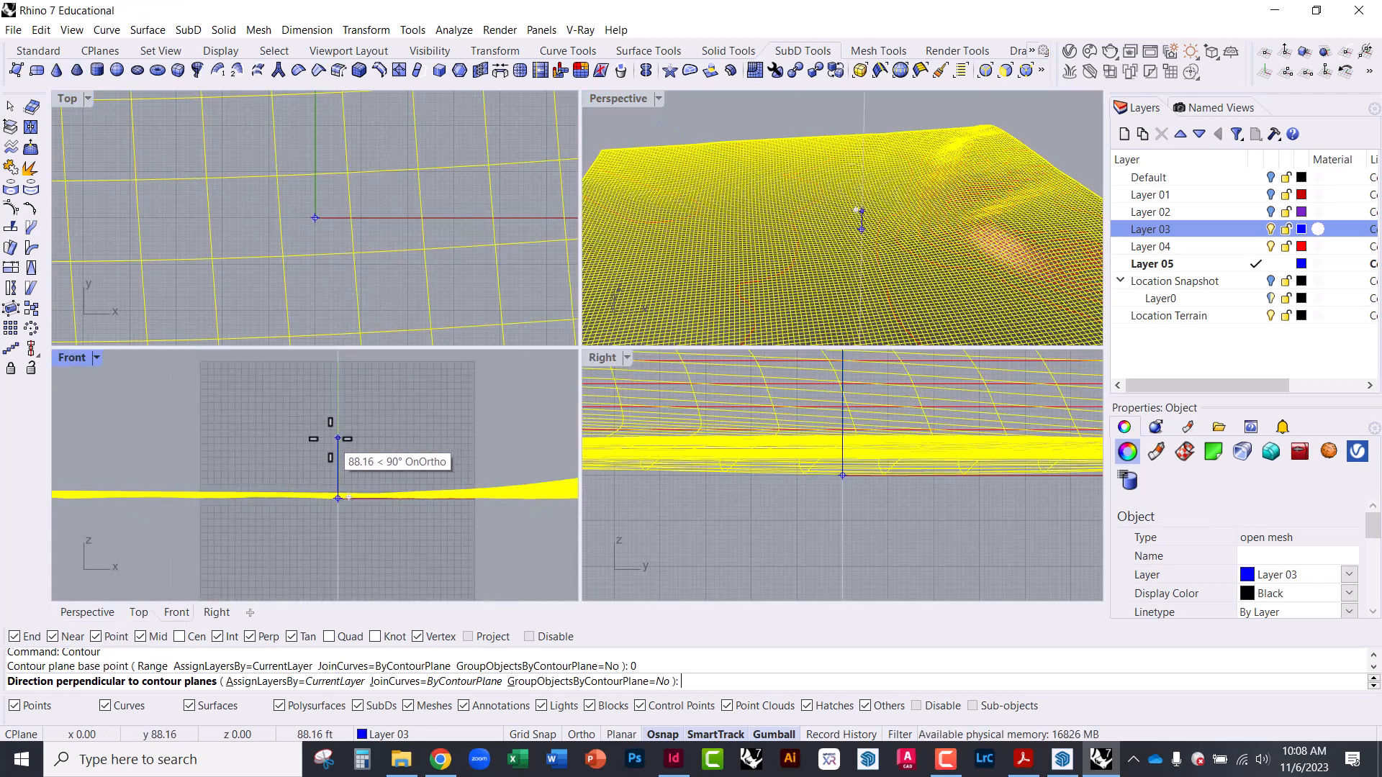
left_click(326, 383)
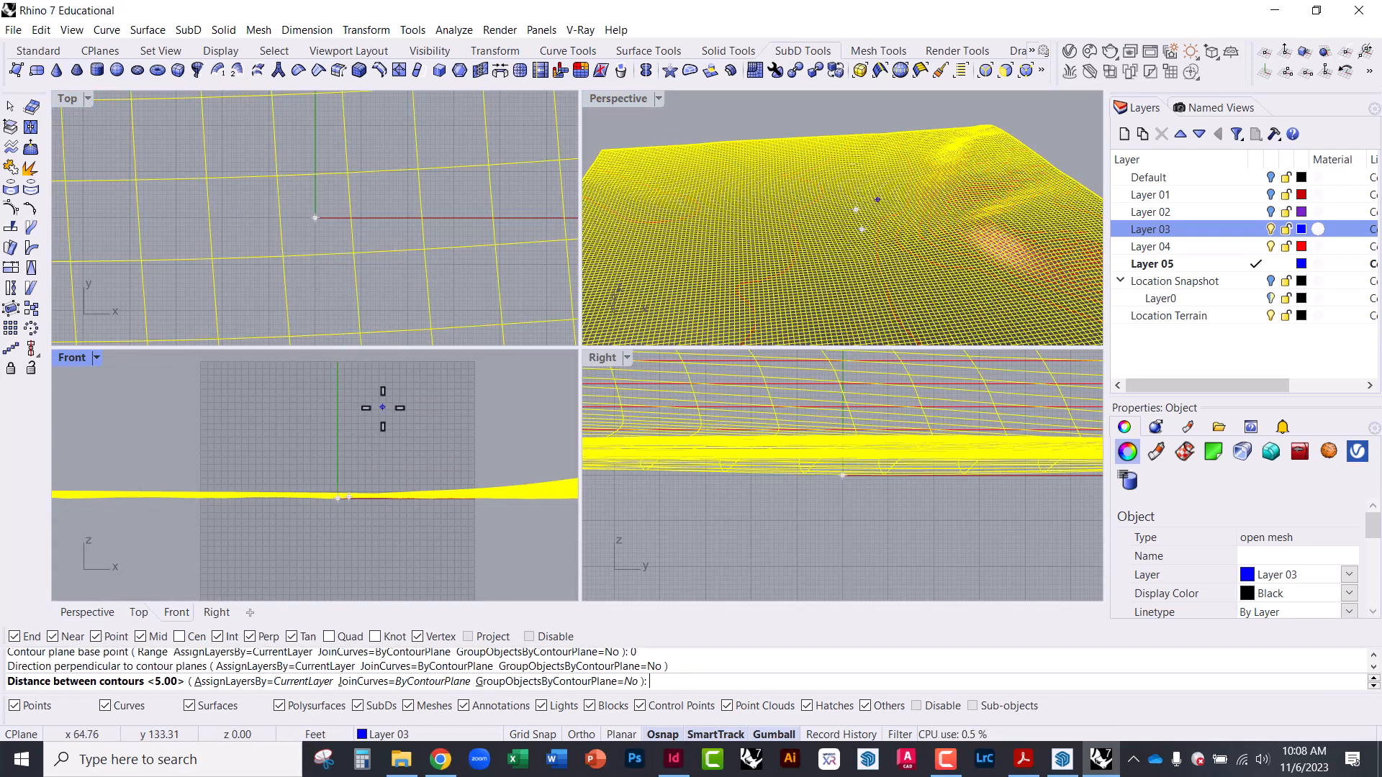
left_click(363, 476)
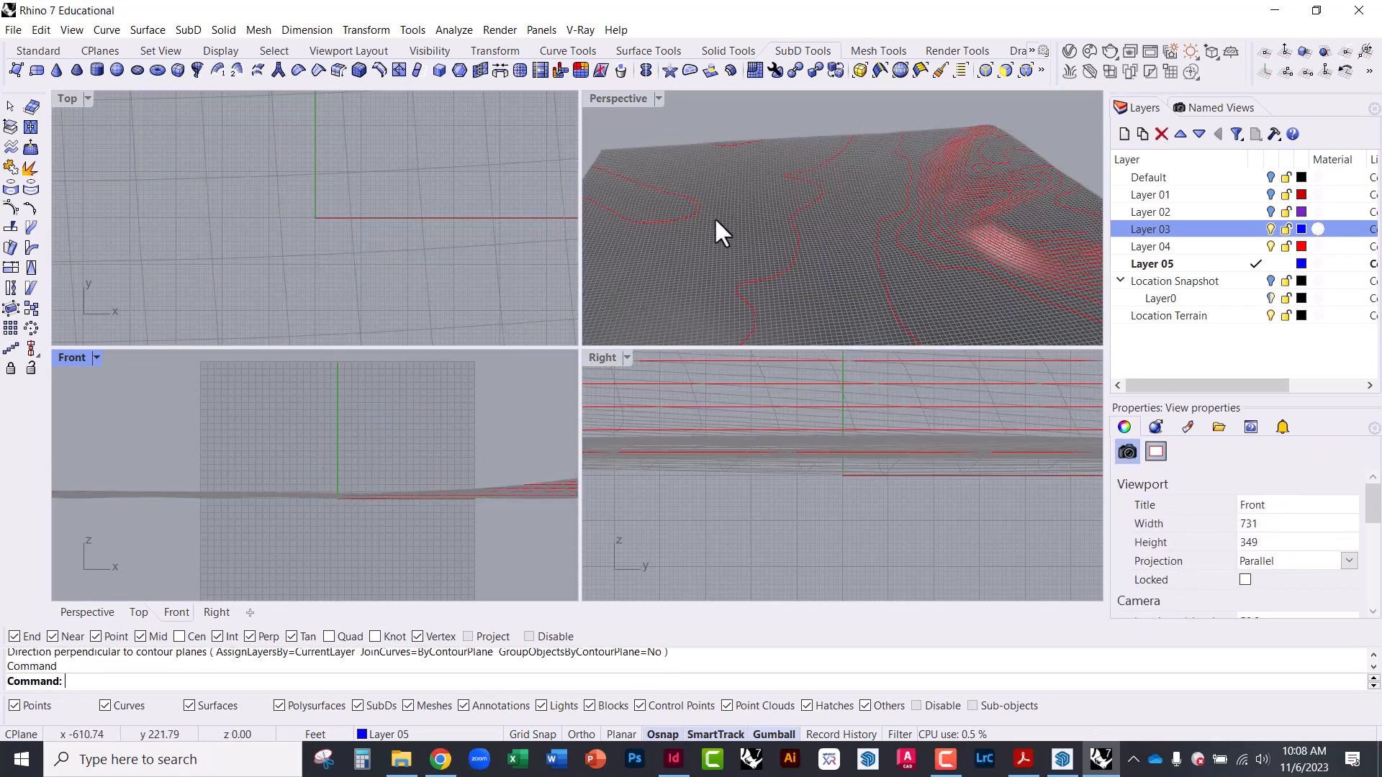
Contour the Layer 03 terrain mesh from base point 0 in the vertical direction, with 1 ft between contours, on Layer 05.
left_click(714, 242)
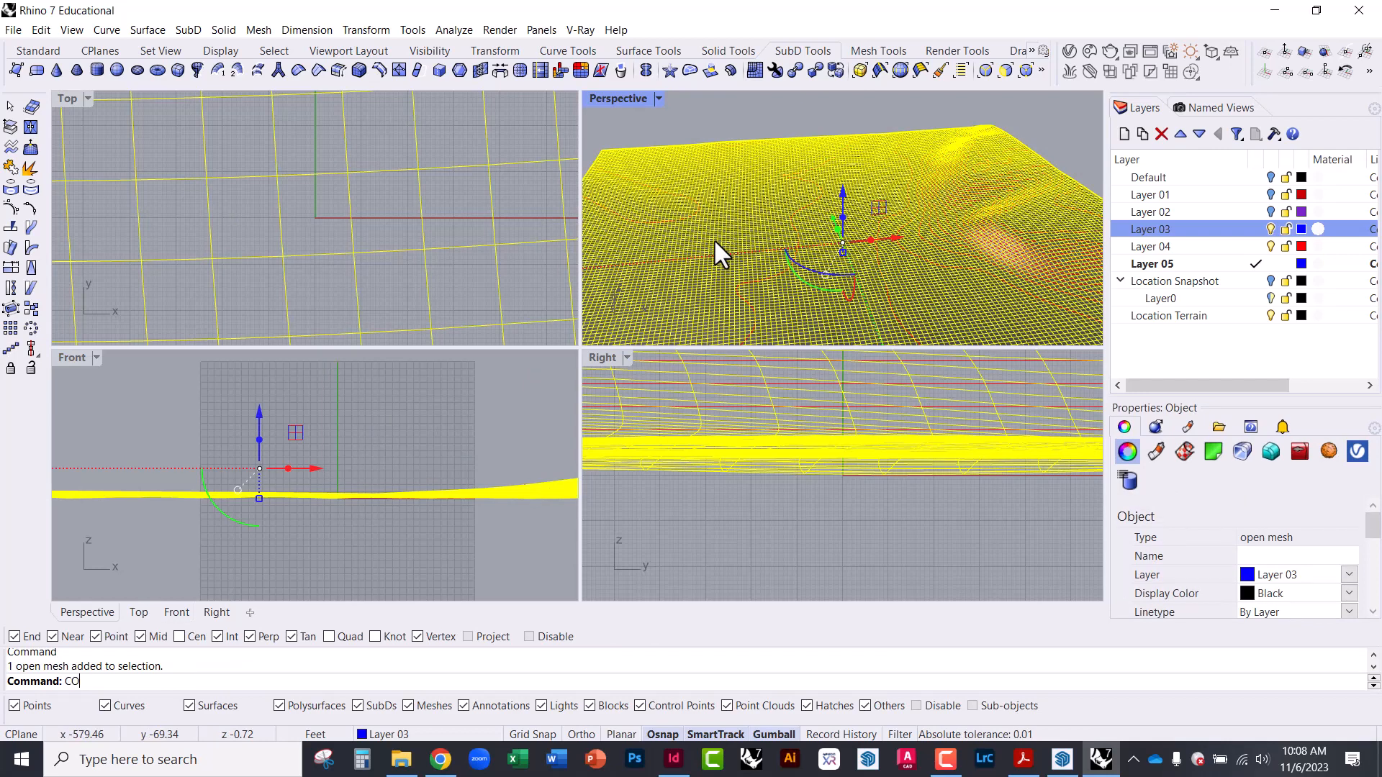
type("Contour")
key("Return")
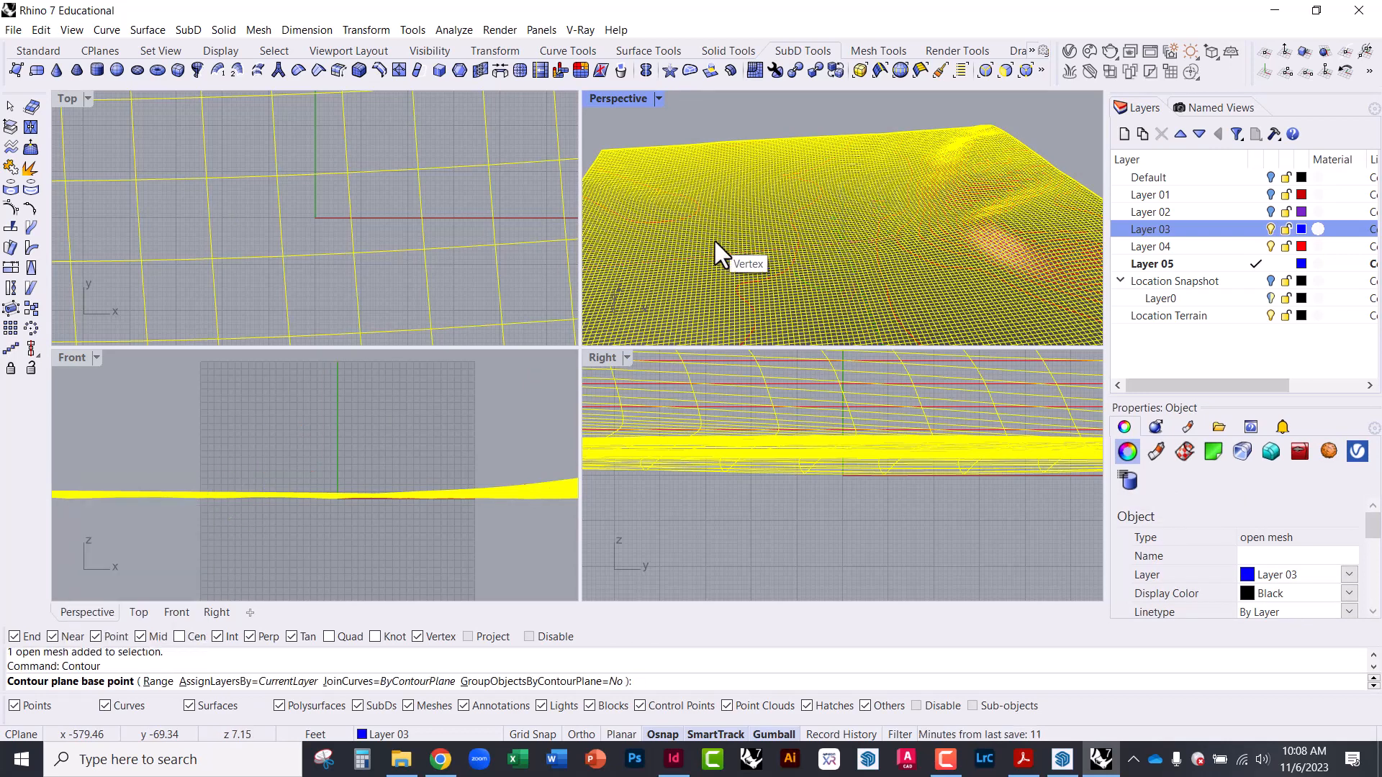
type("0")
key("Return")
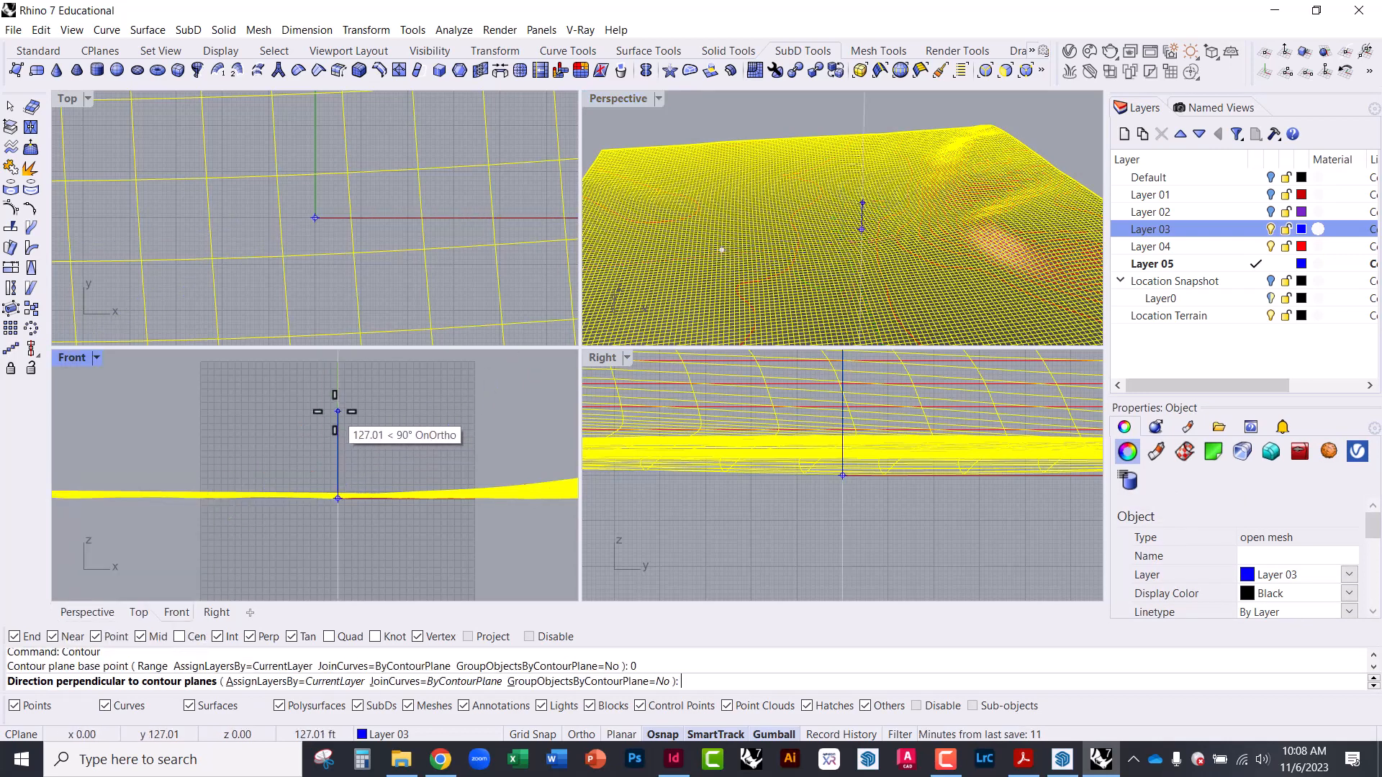
left_click(337, 410)
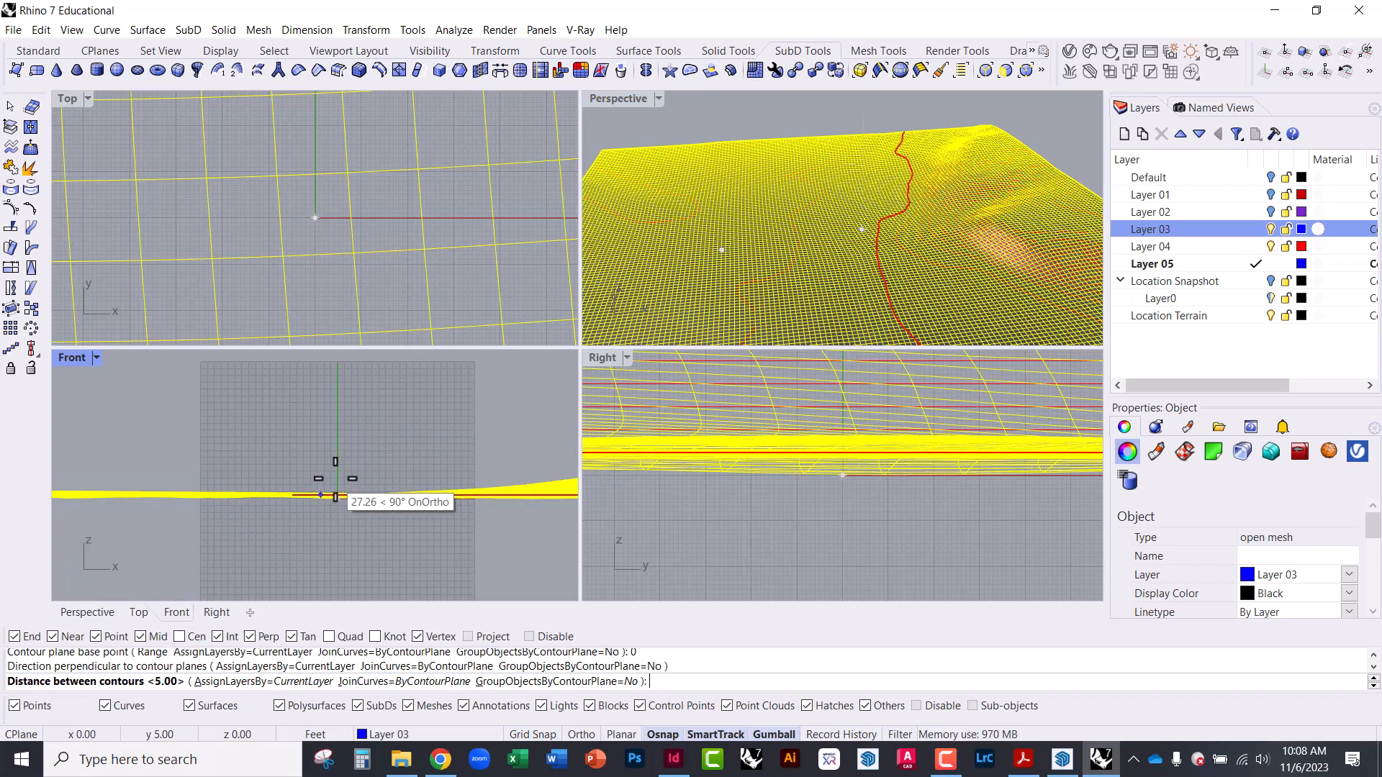
type("1")
key("Return")
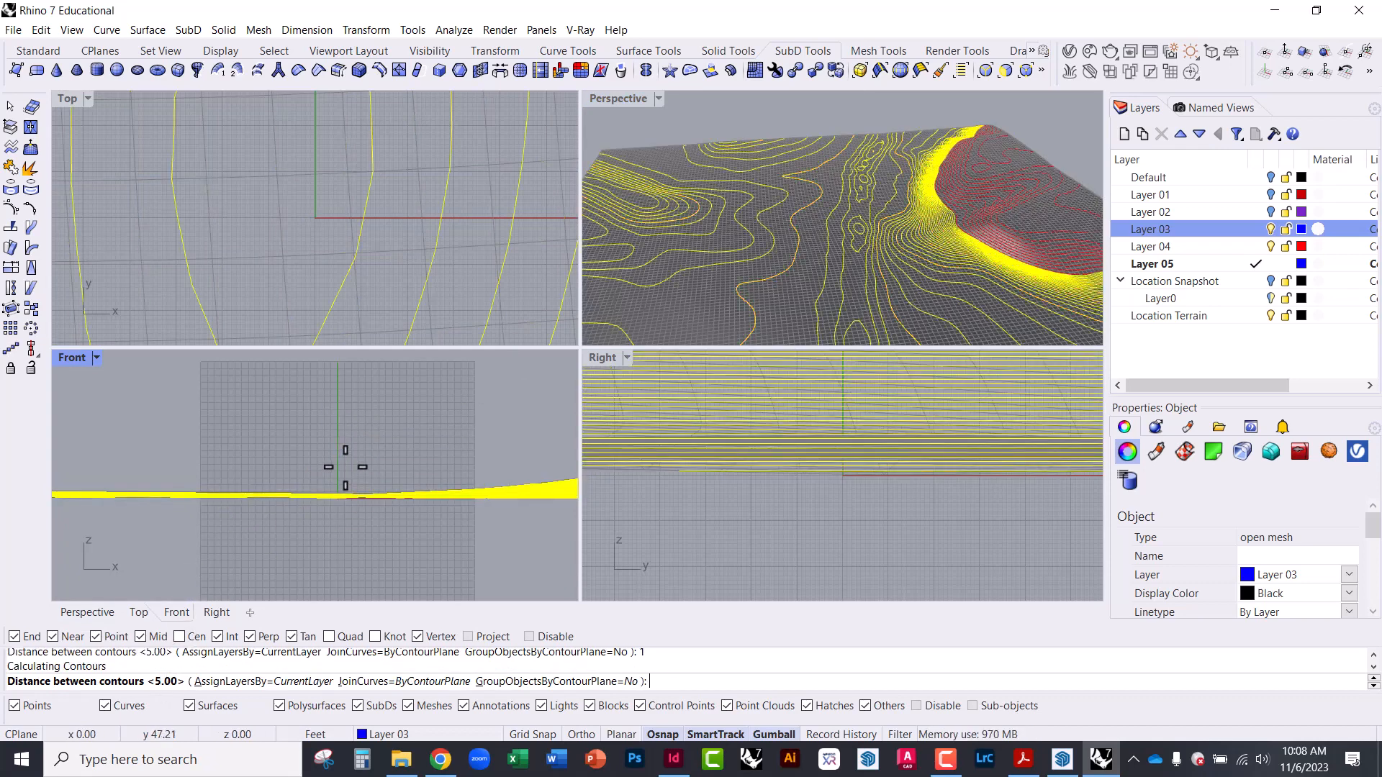
Maximize the Perspective view, clear the selection of the new blue contours, and hide Layer 03.
double_click(627, 97)
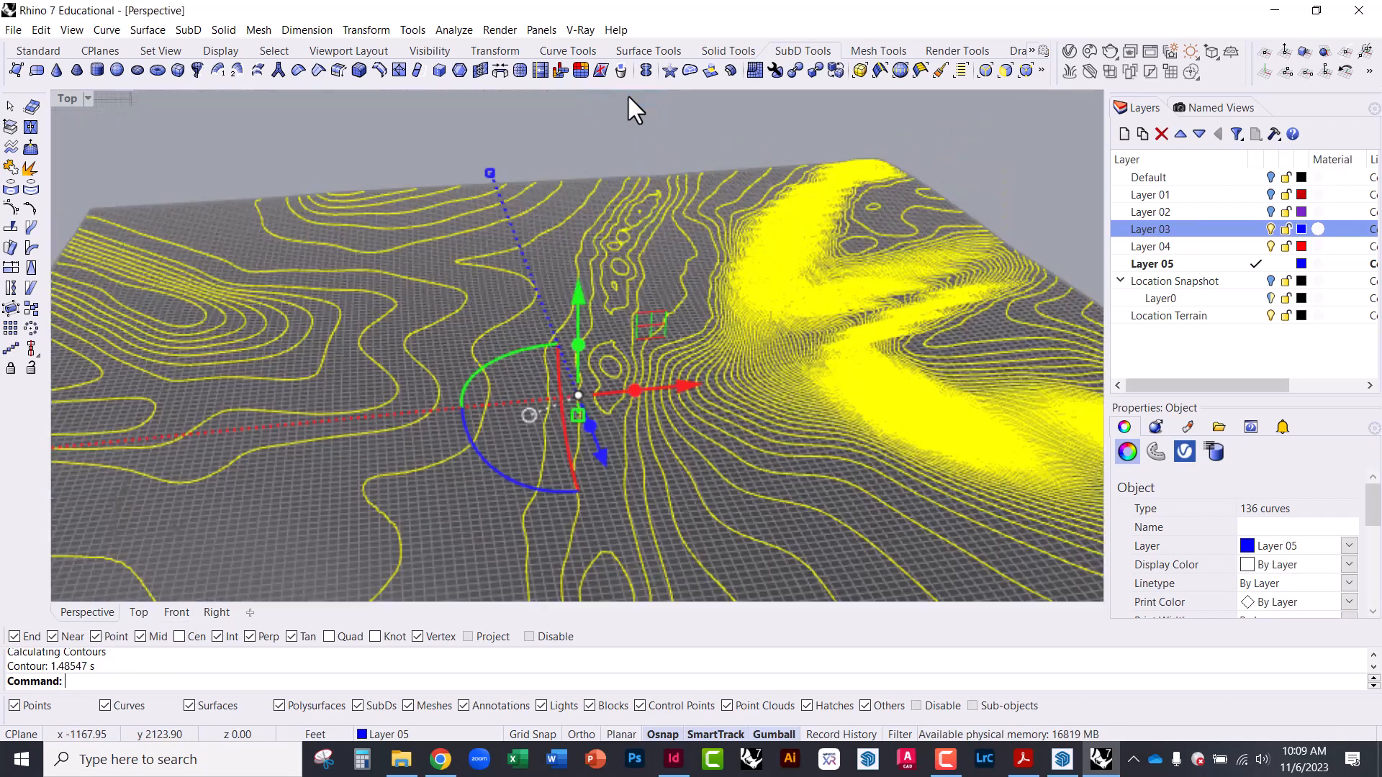
left_click(607, 115)
right_click_drag(680, 280, 703, 366)
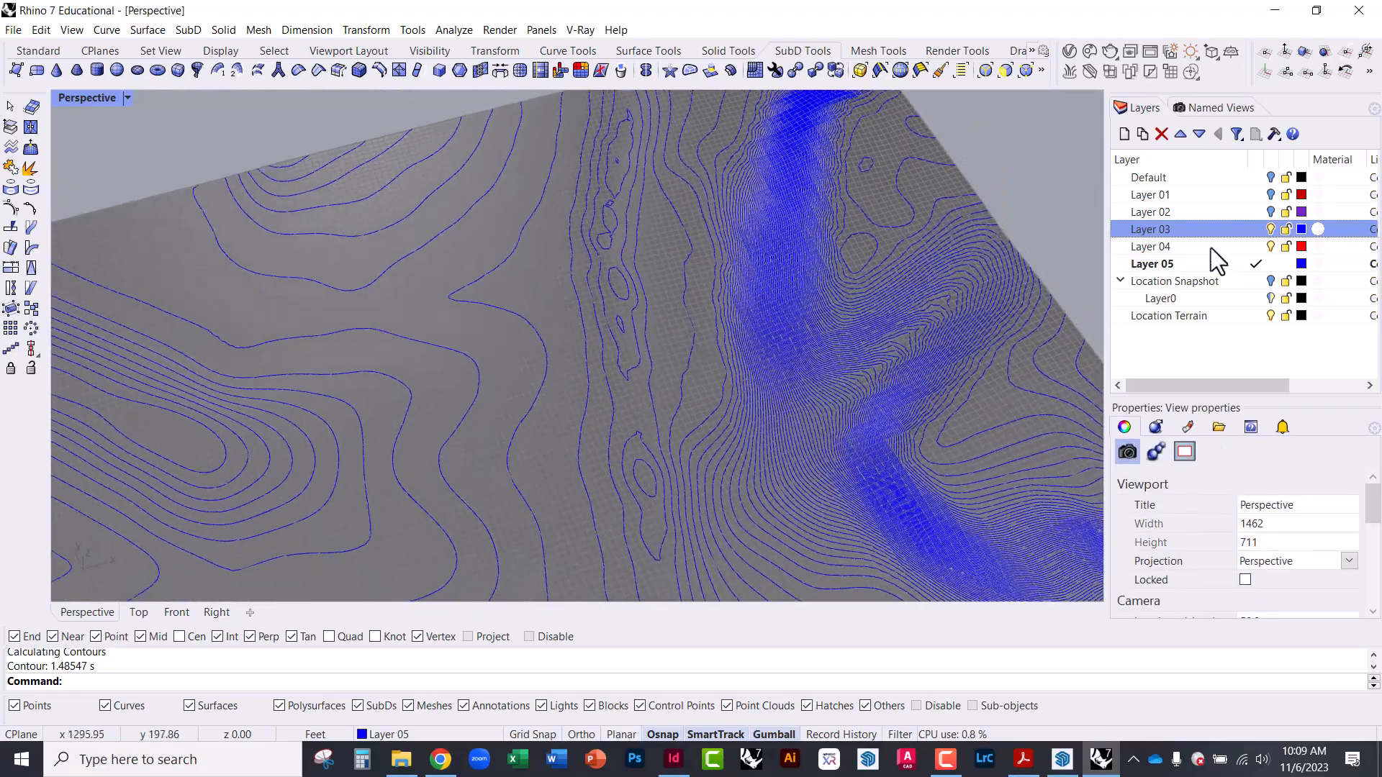
left_click(1270, 229)
Examine the dense blue 1 ft contours in Perspective and as a full plan in the maximized Top view.
scroll(763, 207, "down", 3)
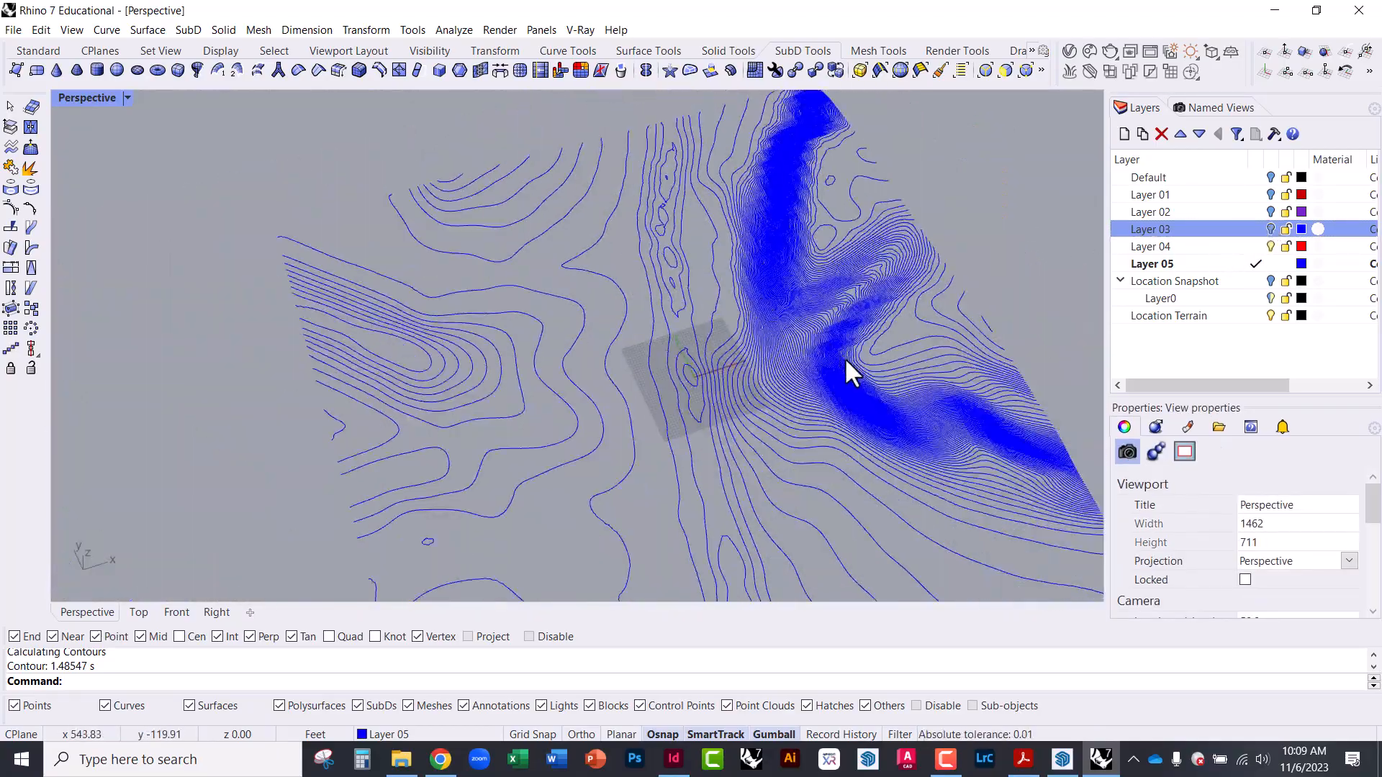
scroll(845, 359, "up", 7)
right_click_drag(785, 444, 597, 234)
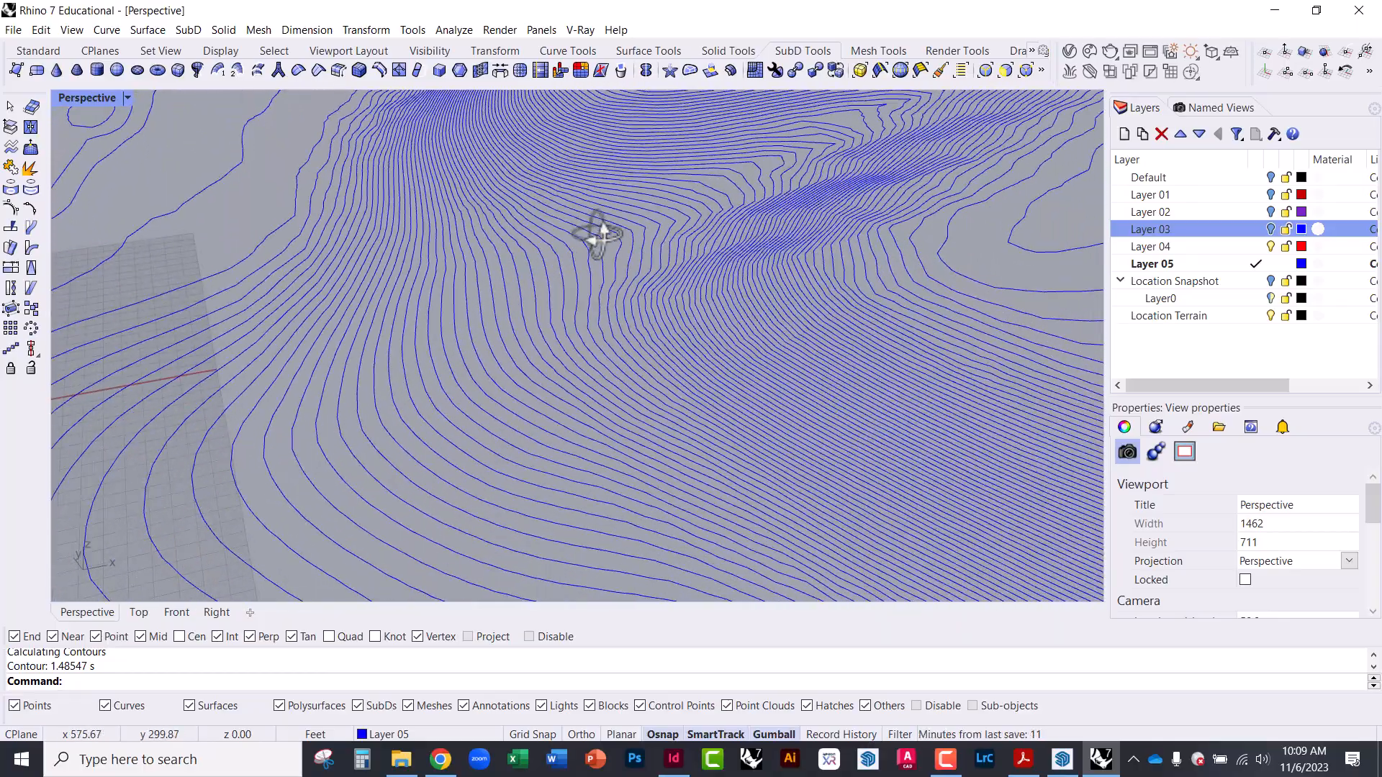
right_click_drag(601, 357, 469, 330)
right_click_drag(583, 348, 618, 403)
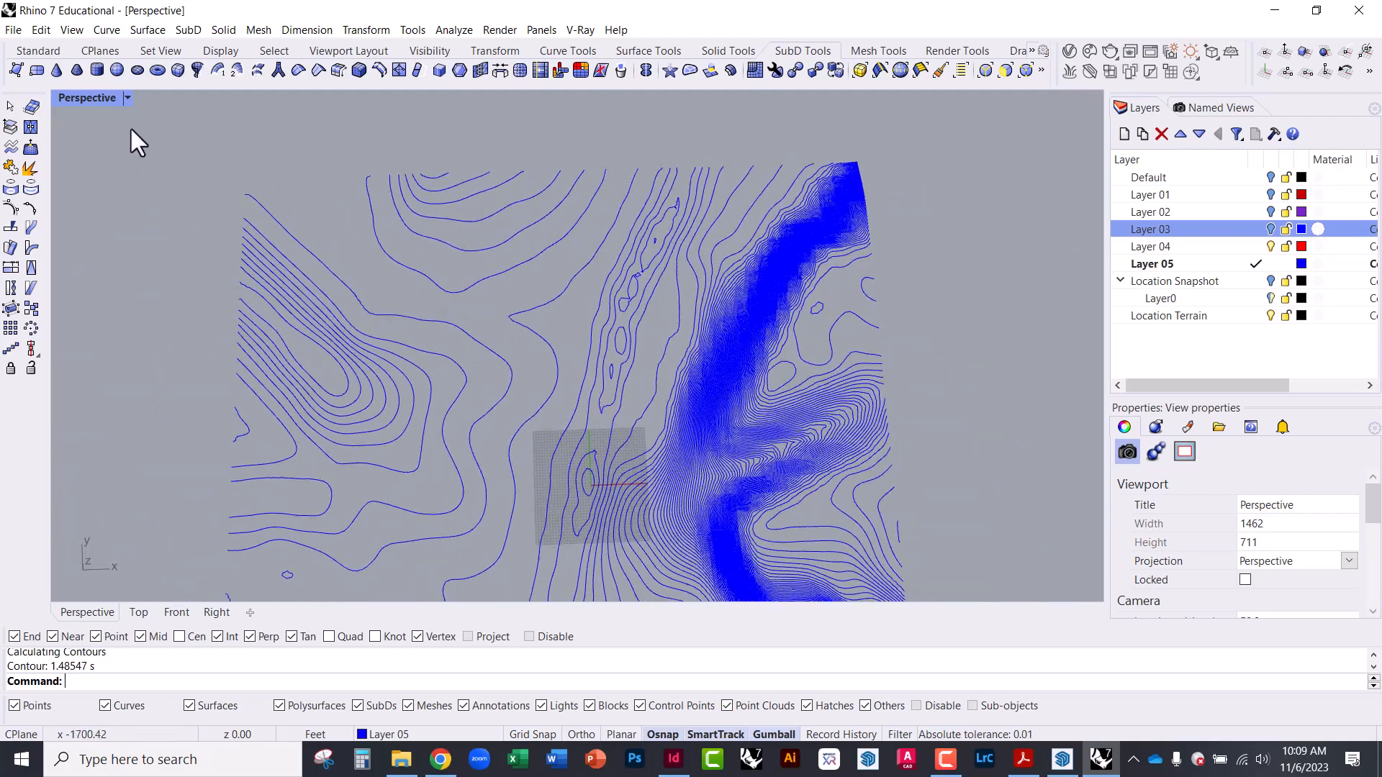
double_click(84, 97)
double_click(66, 98)
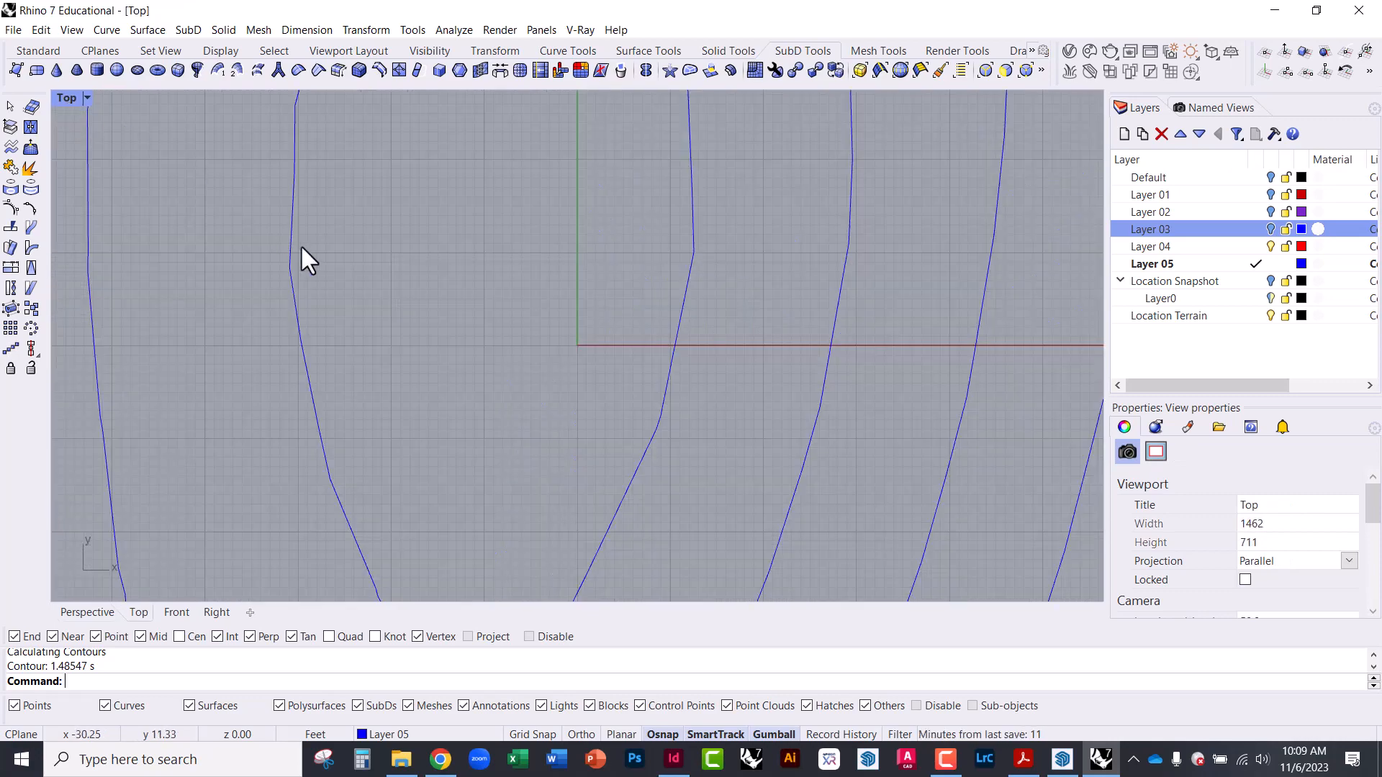
scroll(393, 333, "down", 3)
scroll(393, 333, "down", 10)
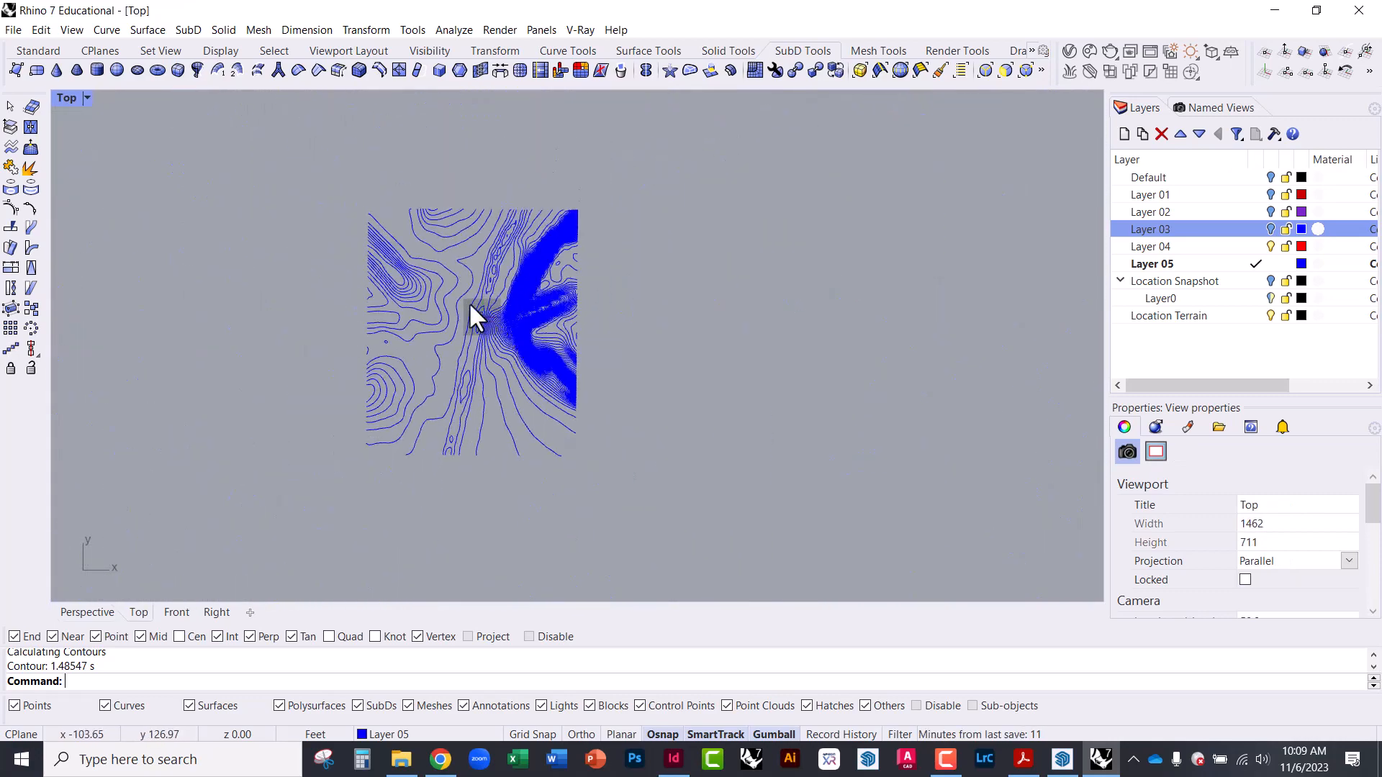
Switch to the SketchUp site model and examine its textured terrain from a wider angle.
scroll(429, 369, "up", 2)
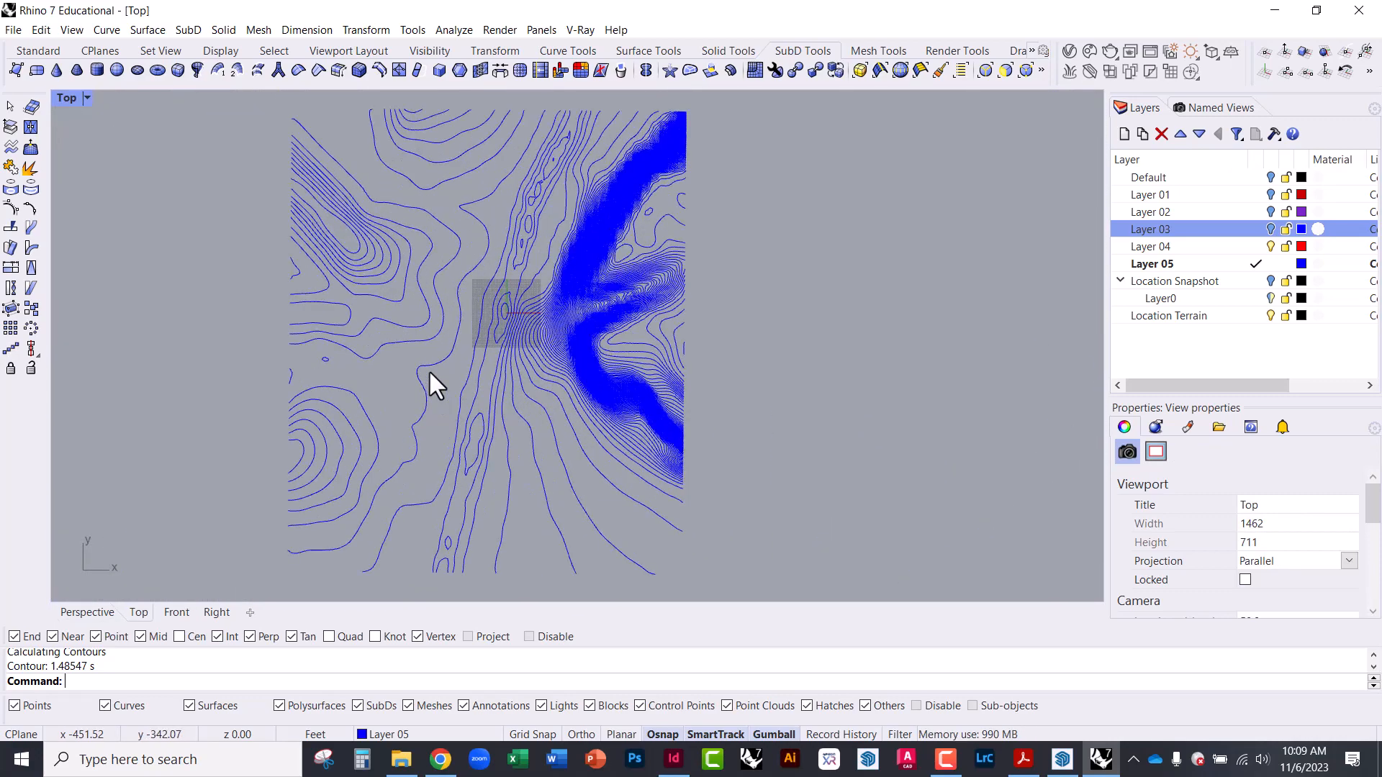
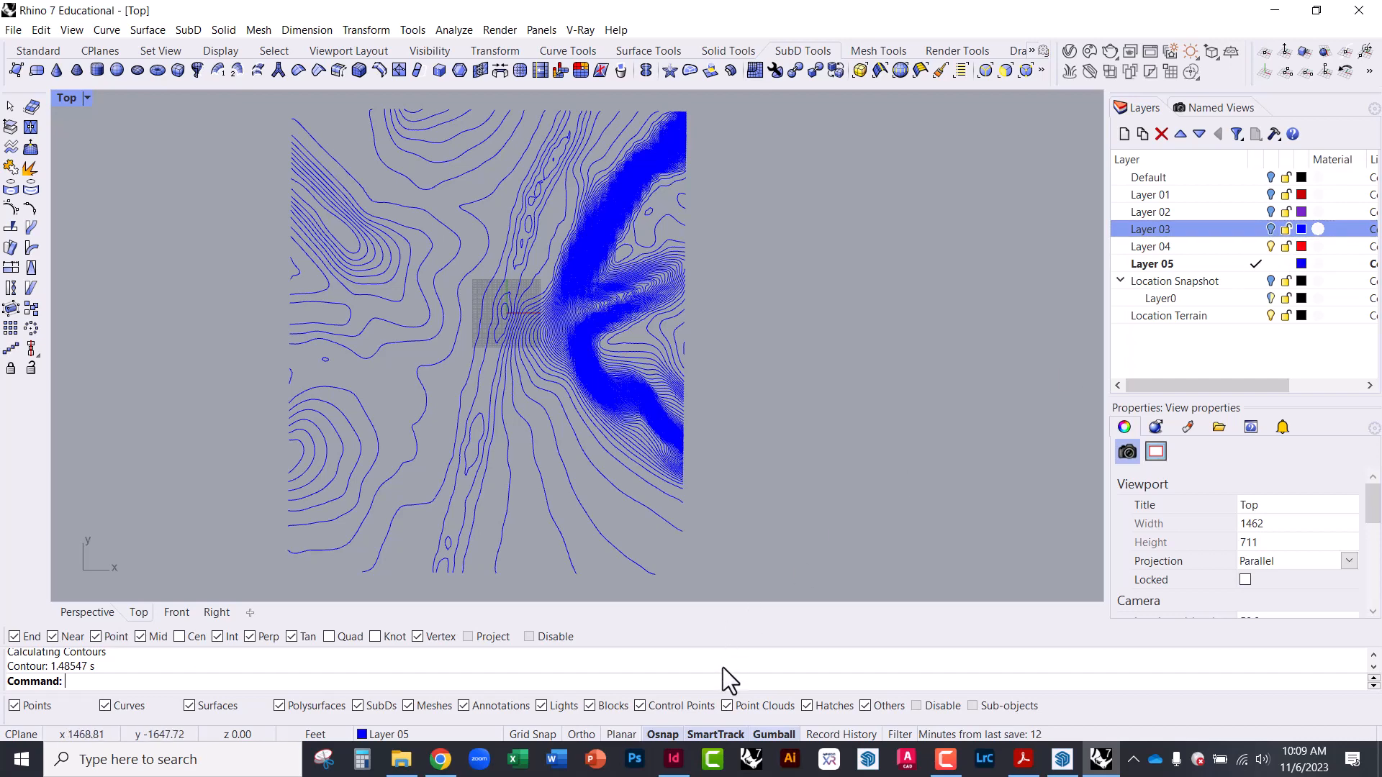
left_click(1064, 758)
scroll(527, 519, "down", 2)
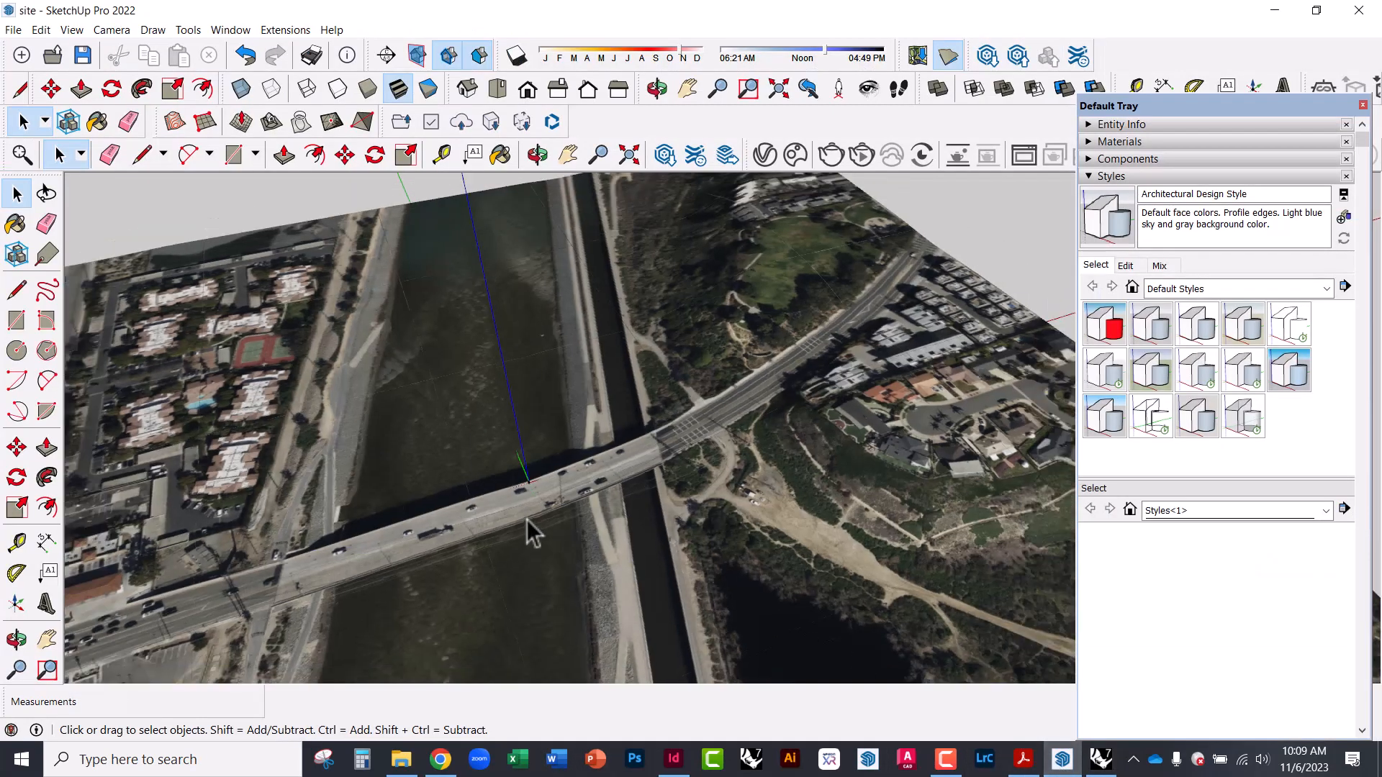
right_click(680, 507)
left_click(302, 205)
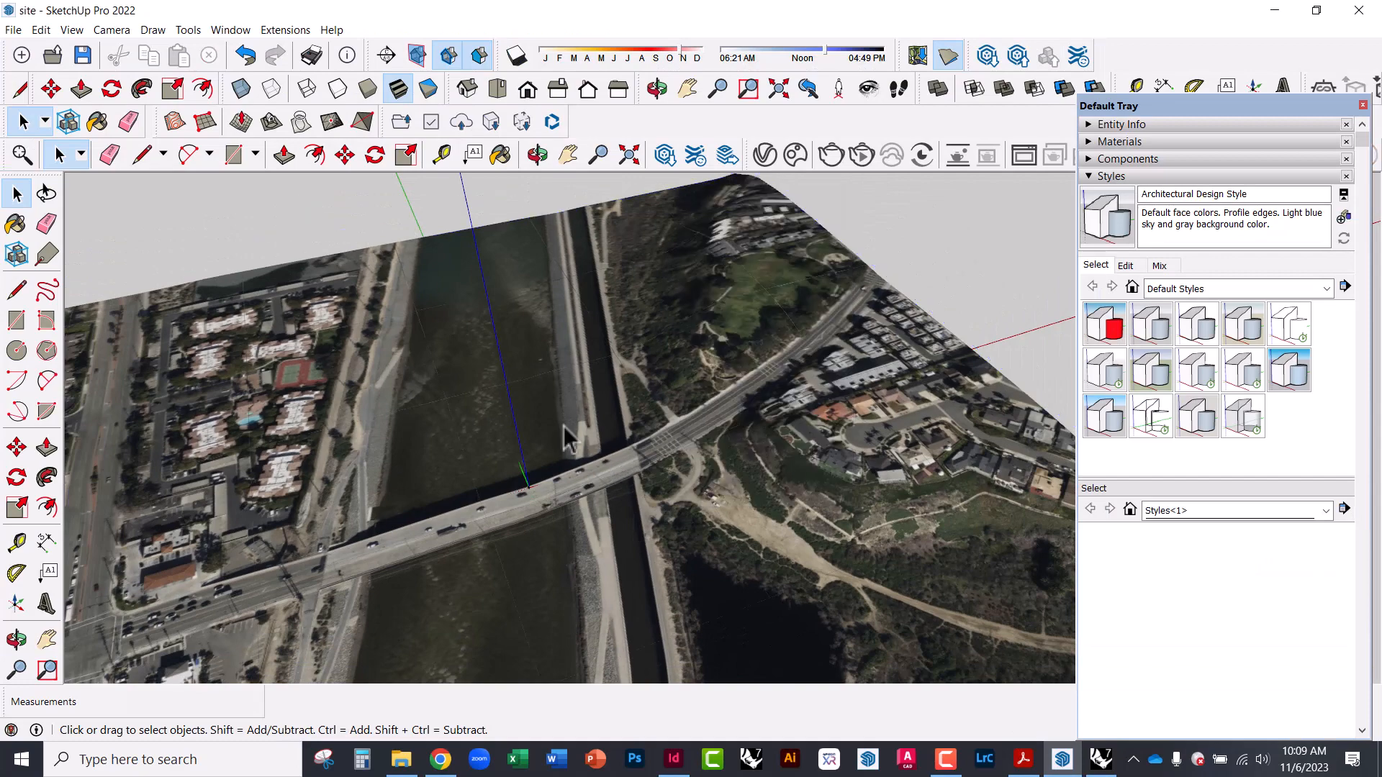
middle_click_drag(563, 425, 470, 335)
scroll(604, 423, "up", 1)
scroll(705, 421, "down", 2)
left_click(703, 448)
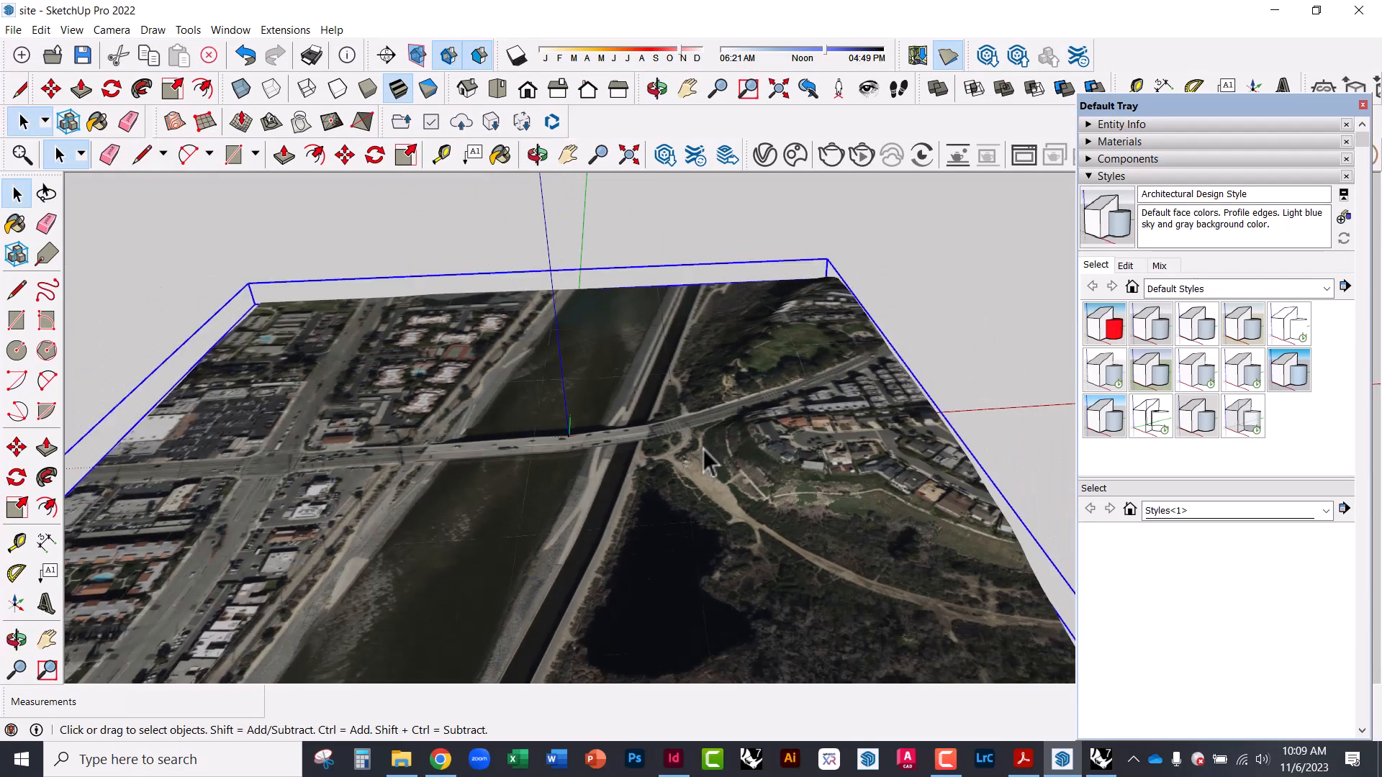
left_click(611, 243)
scroll(611, 243, "down", 1)
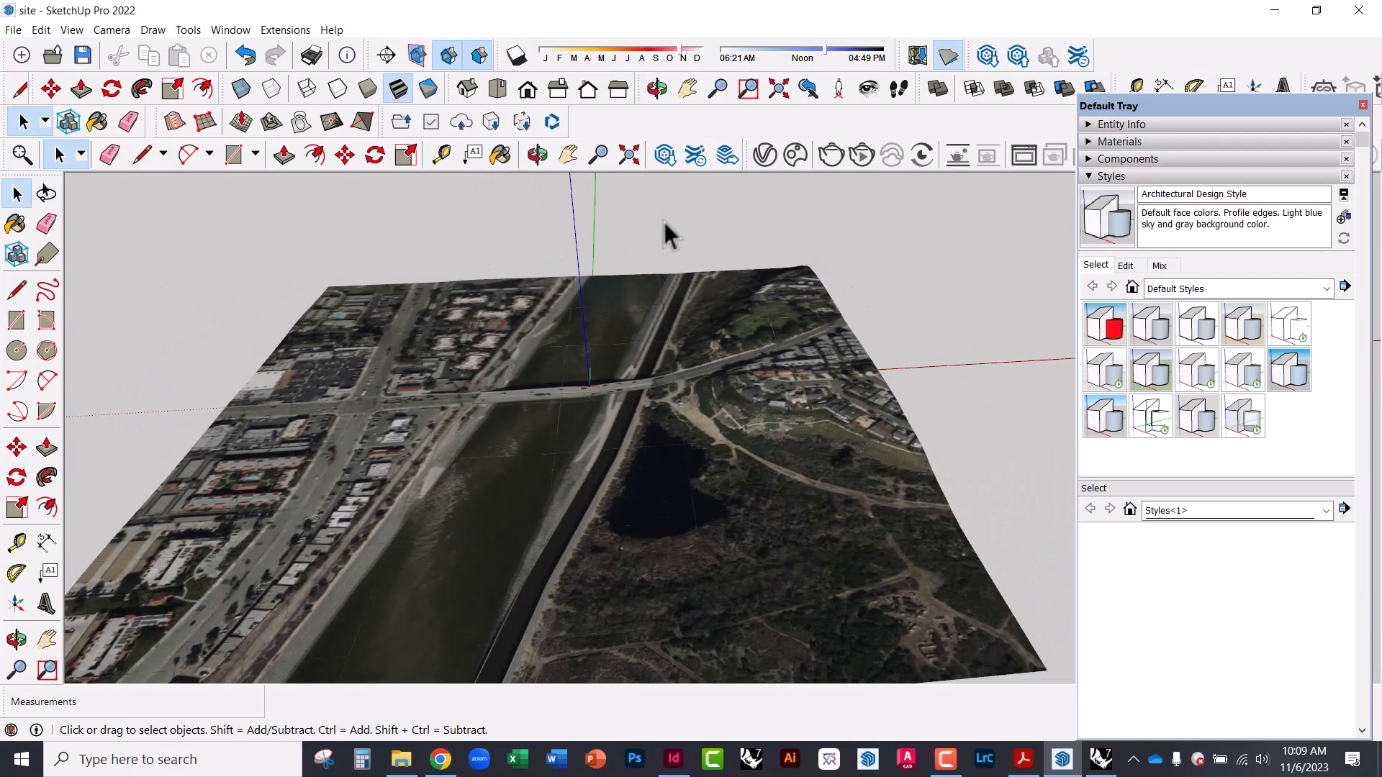
left_click(661, 430)
left_click(161, 244)
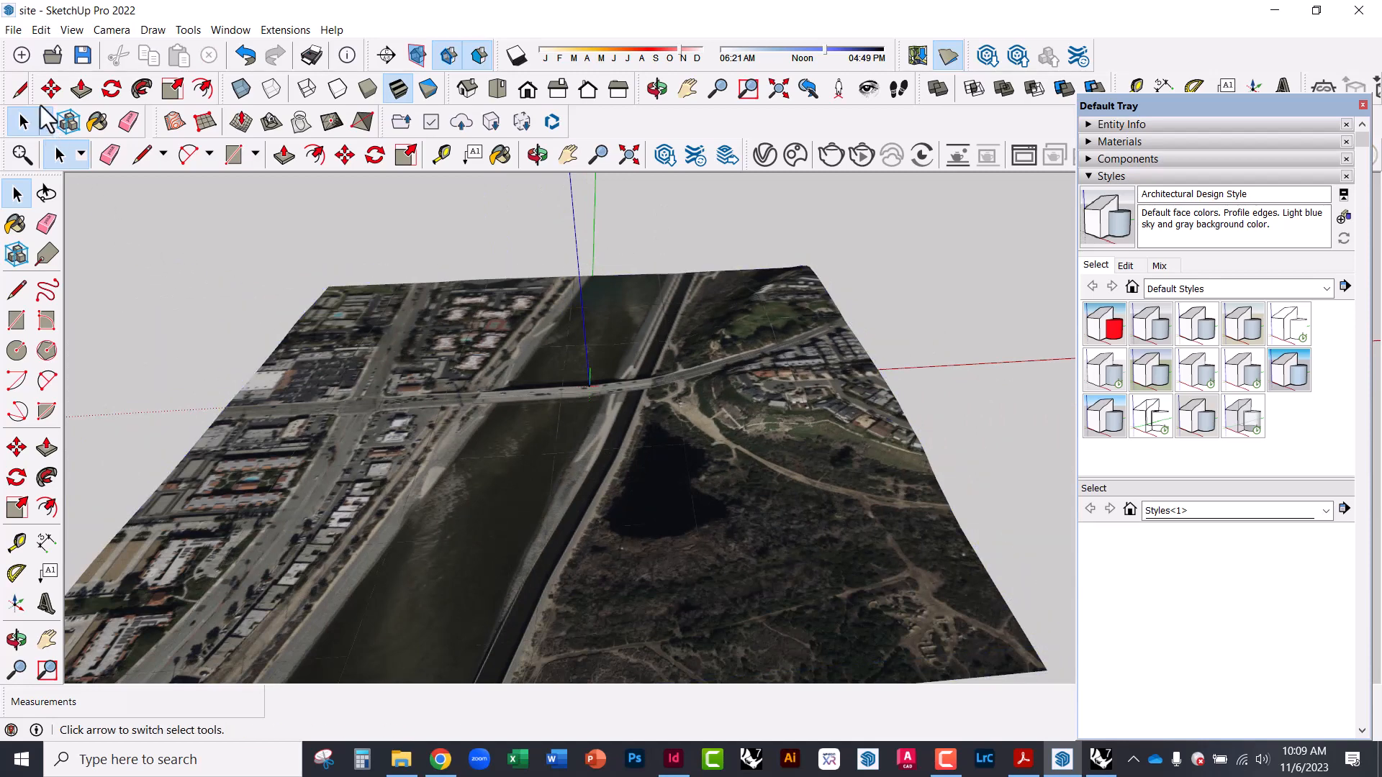
Export the SketchUp model to the Desktop as an FBX file named site and dismiss the export results.
left_click(13, 30)
mouse_move(88, 319)
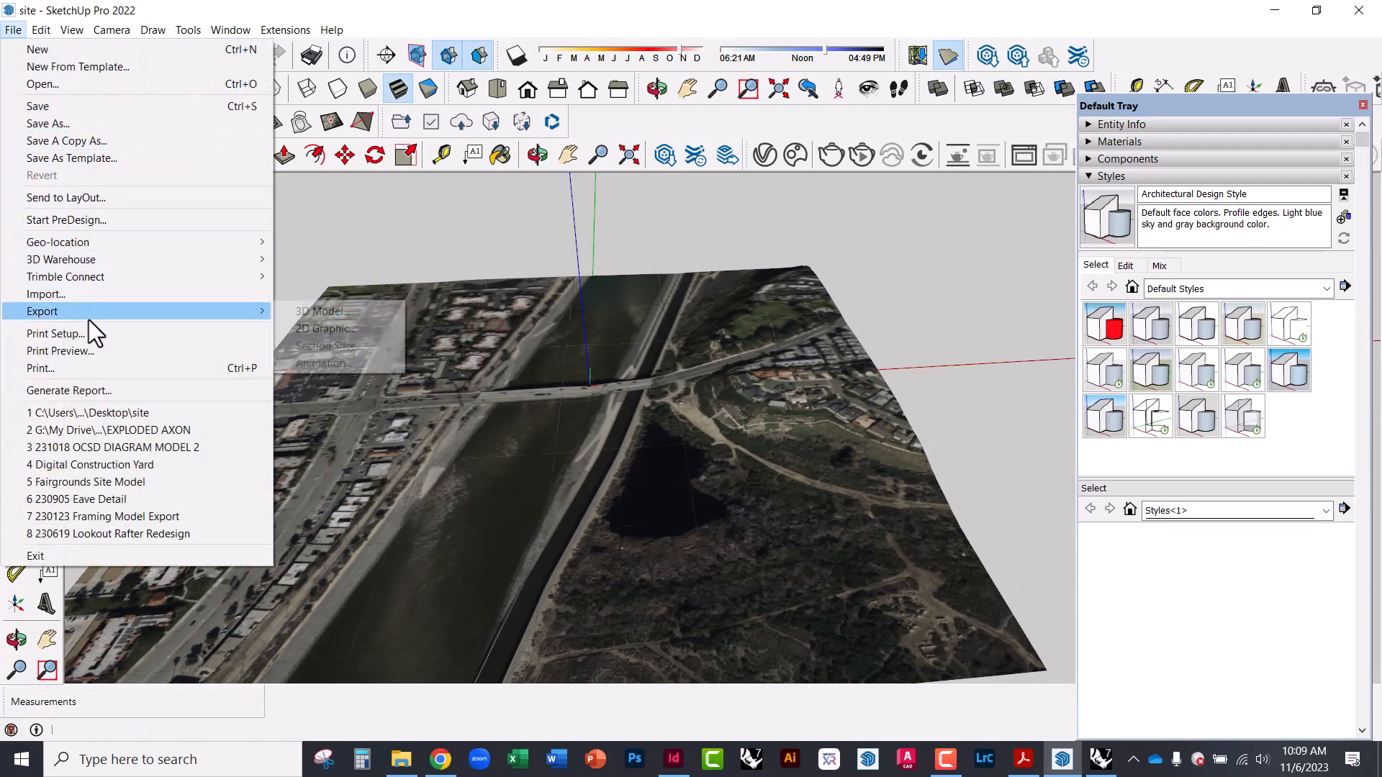
left_click(309, 313)
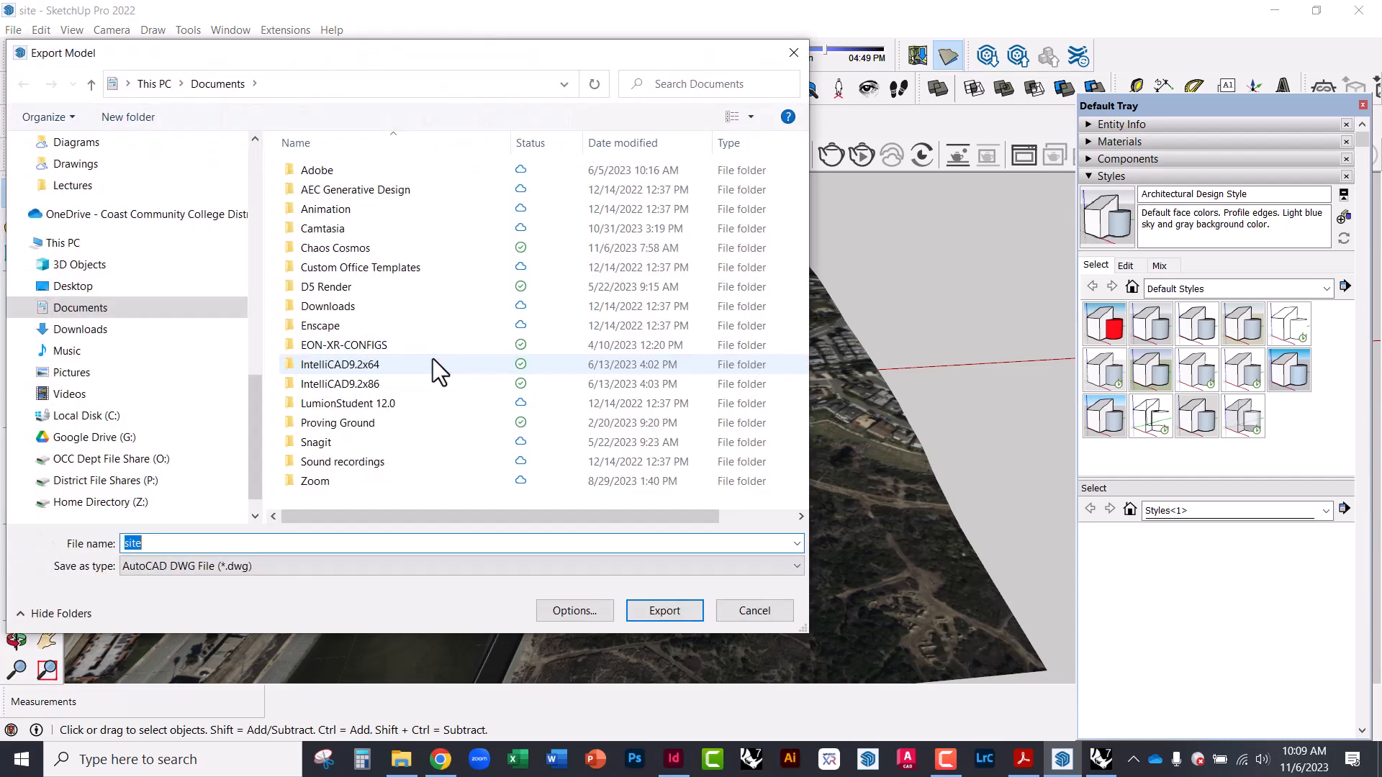
left_click(271, 566)
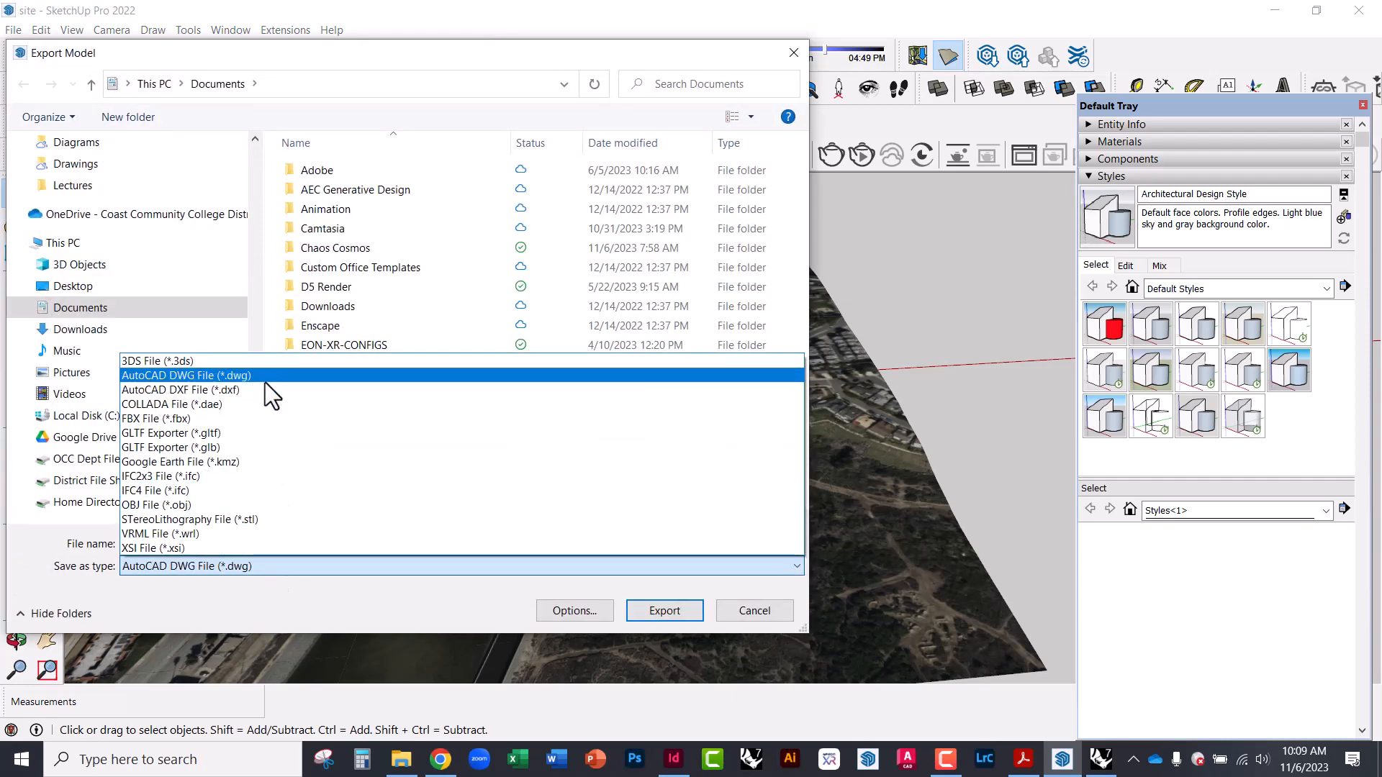
left_click(258, 418)
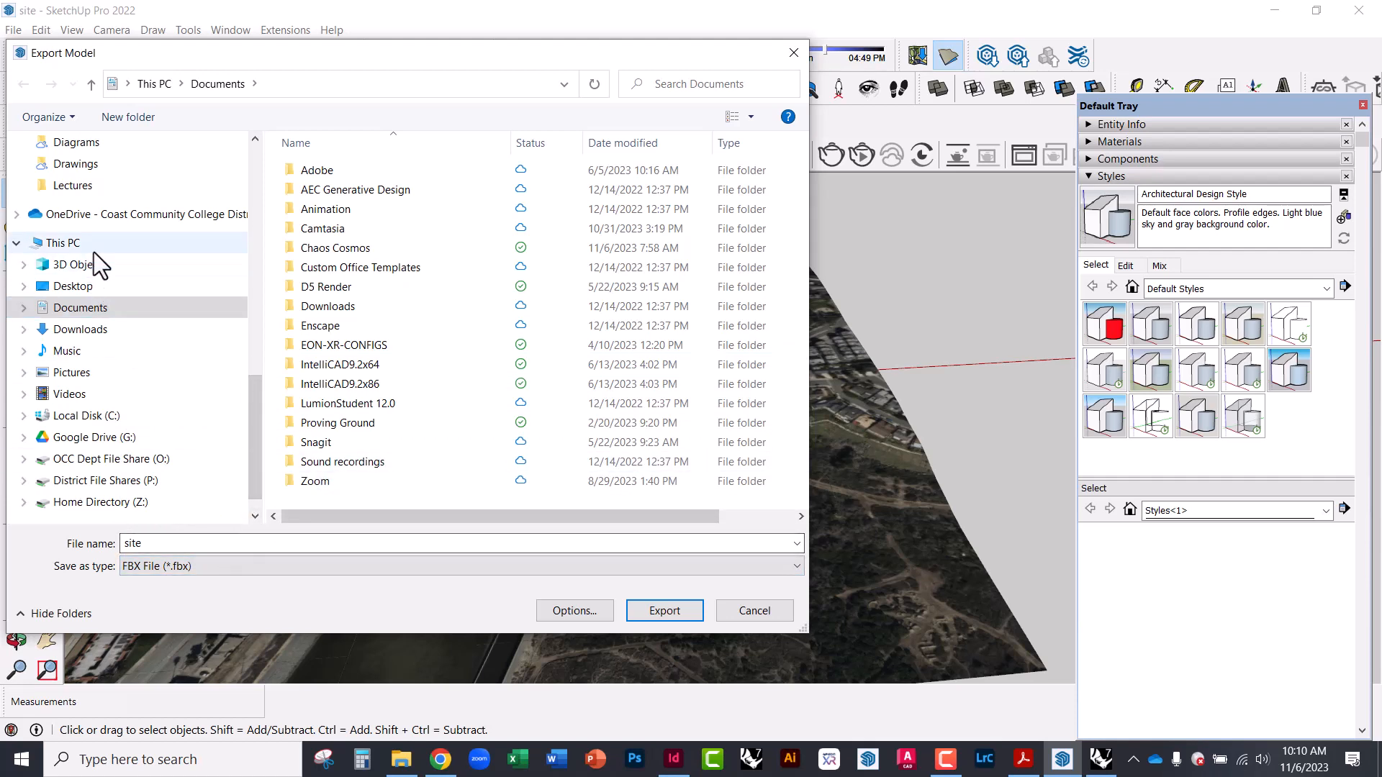
scroll(170, 339, "up", 10)
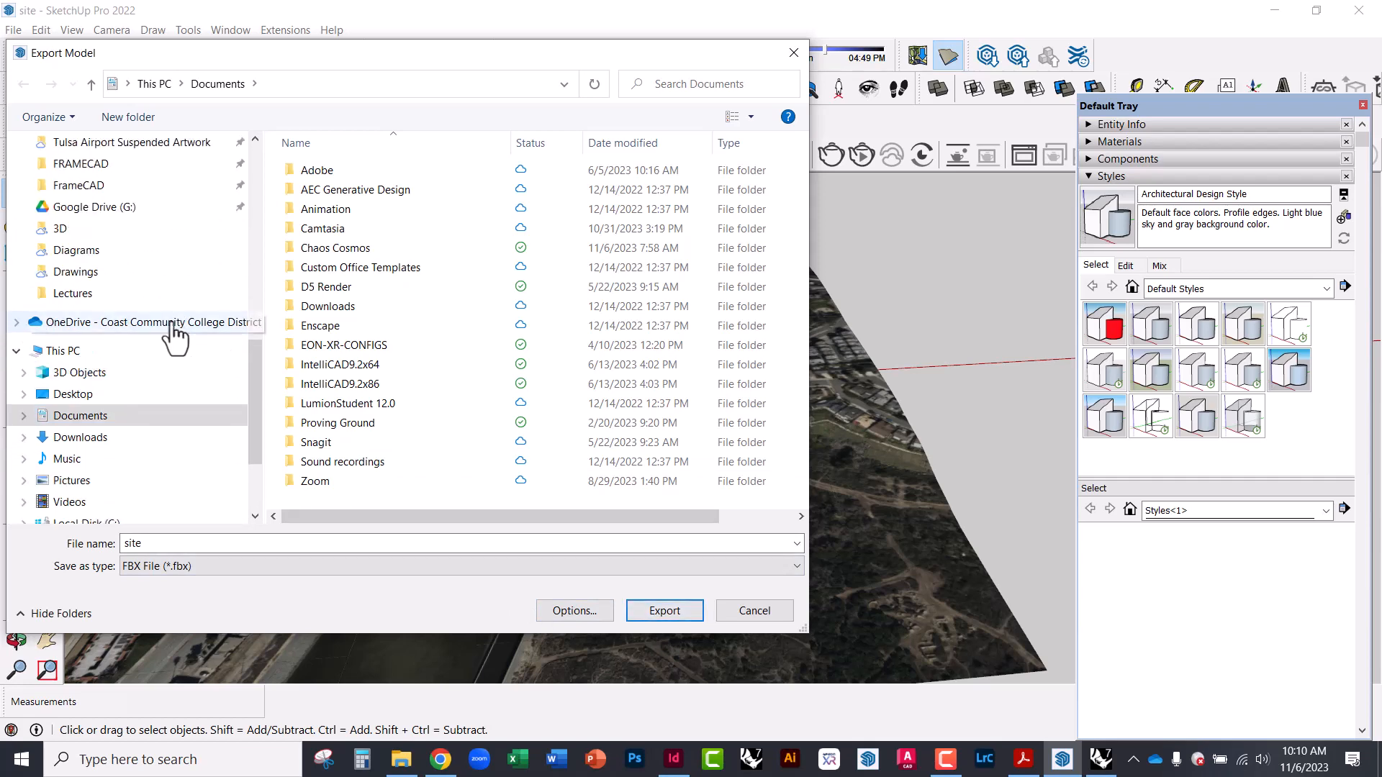
left_click(135, 180)
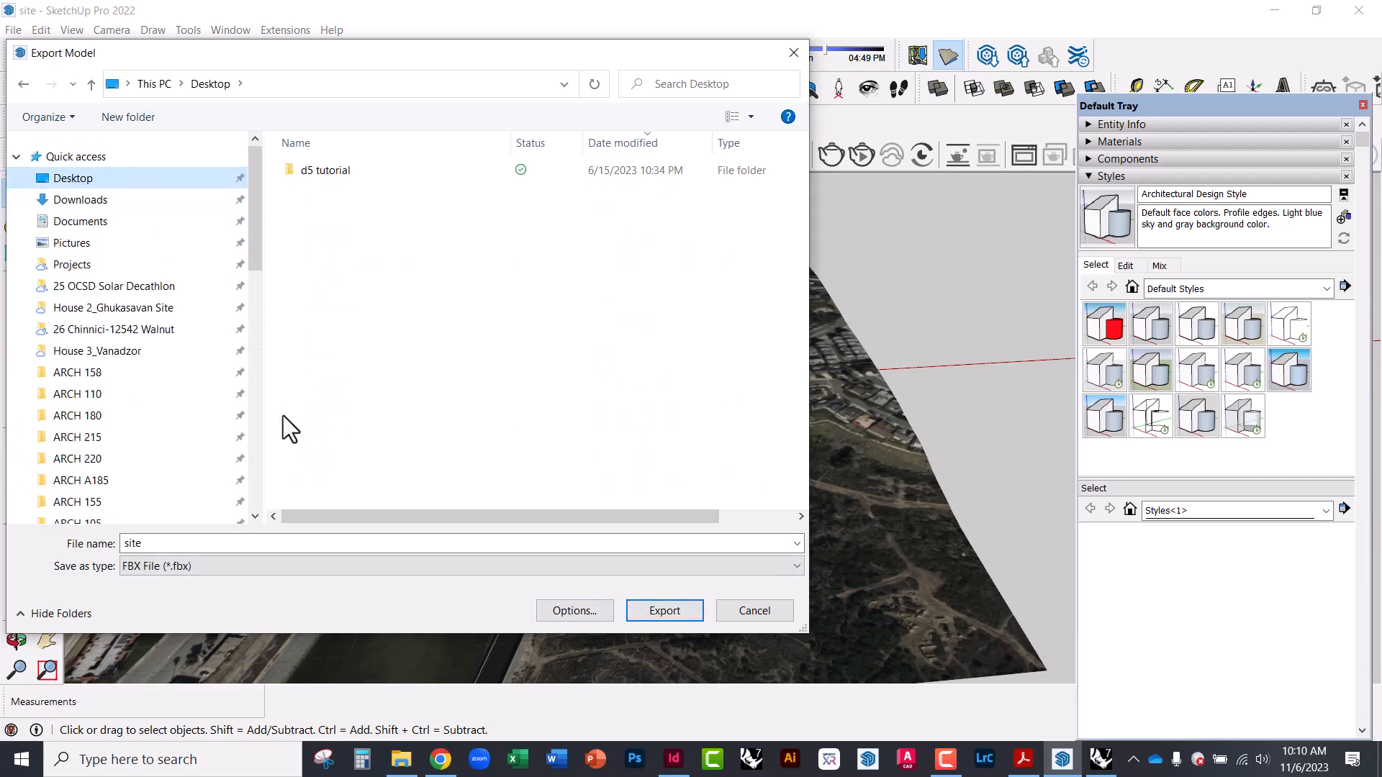
left_click(665, 613)
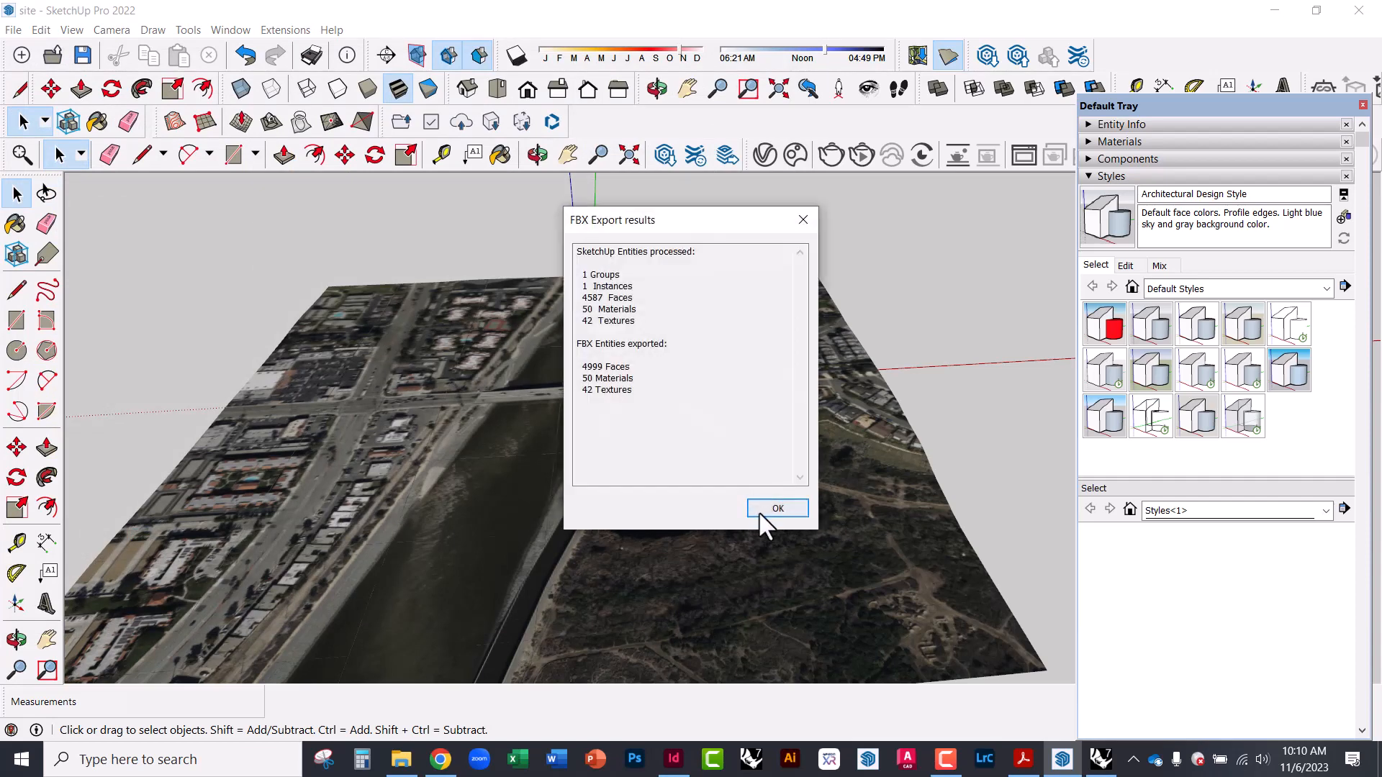
left_click(775, 506)
Switch back to Rhino and replace the maximized Top view with a maximized Perspective view of the contours.
left_click(1100, 759)
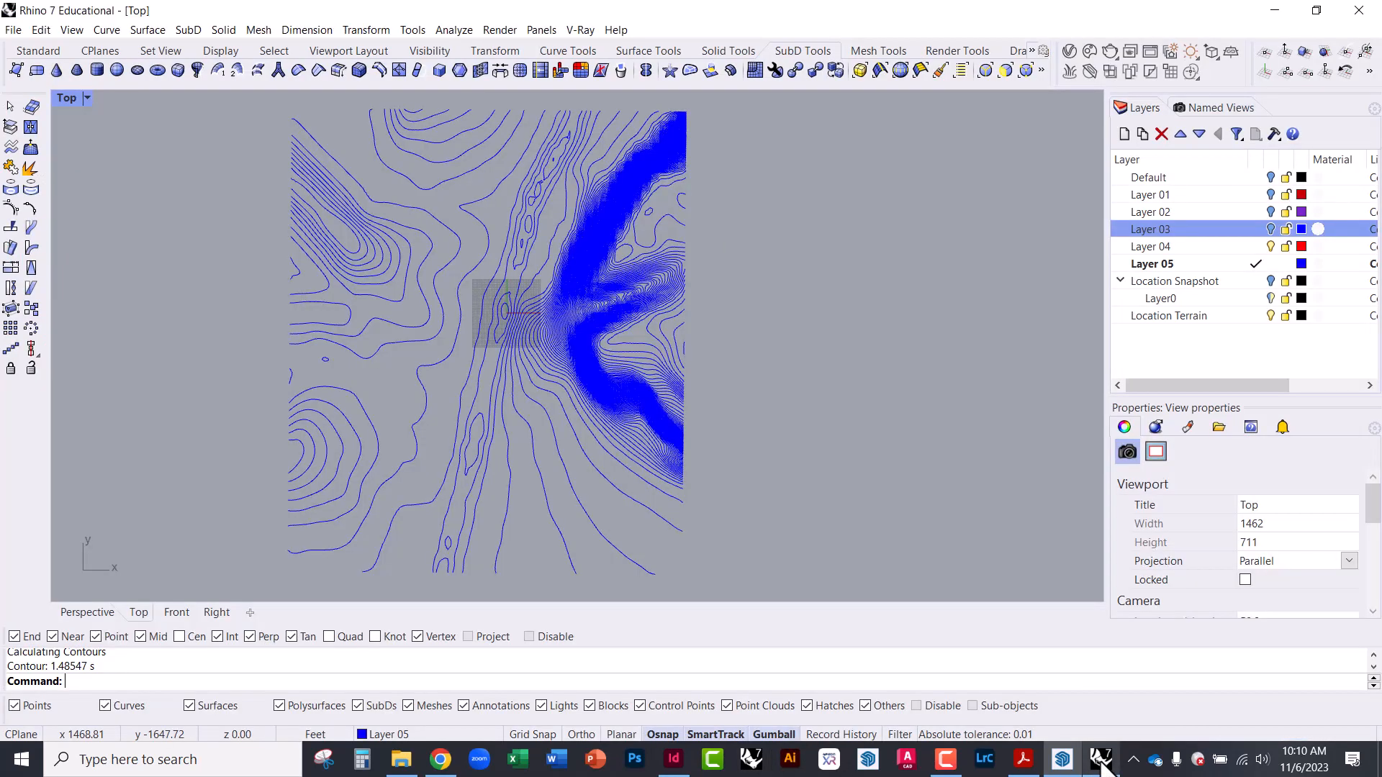
right_click_drag(651, 432, 590, 327)
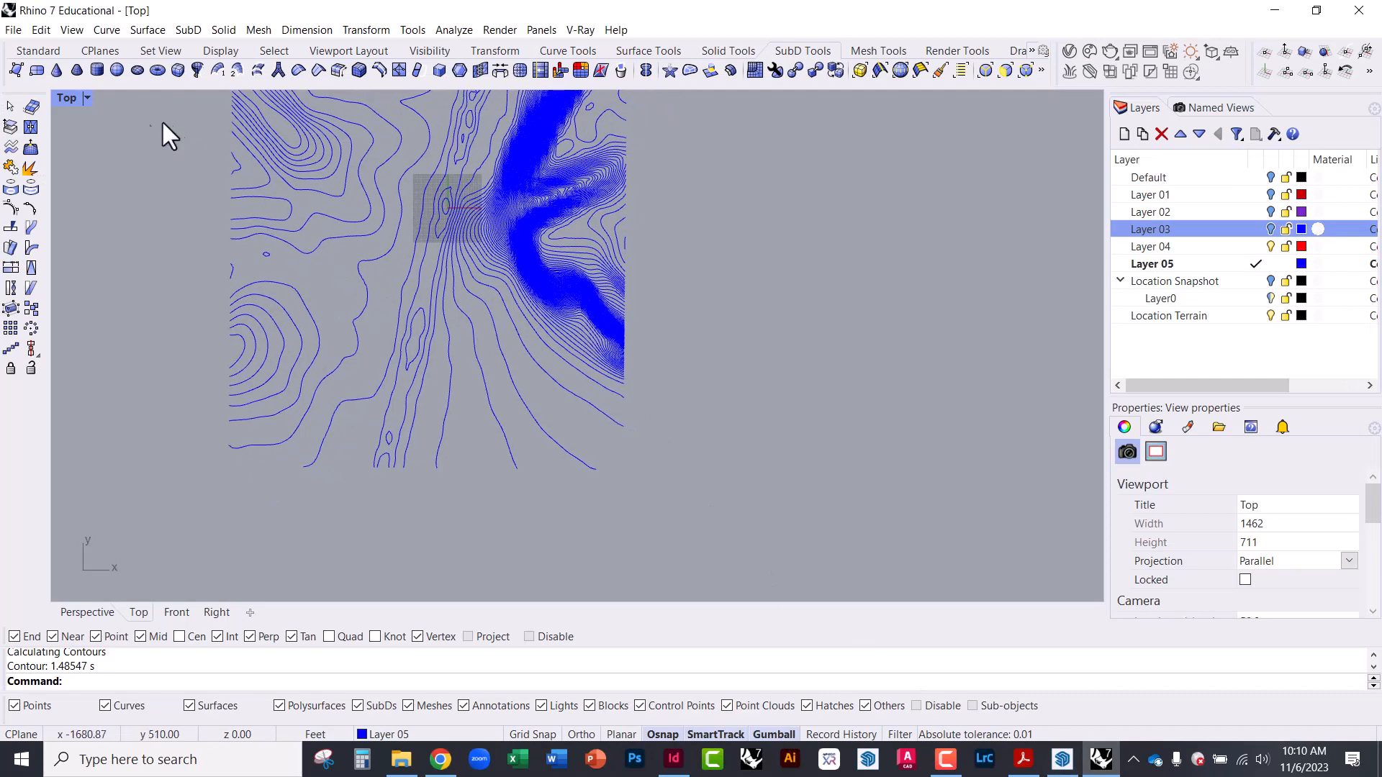
double_click(63, 98)
double_click(622, 100)
right_click_drag(362, 303, 599, 318)
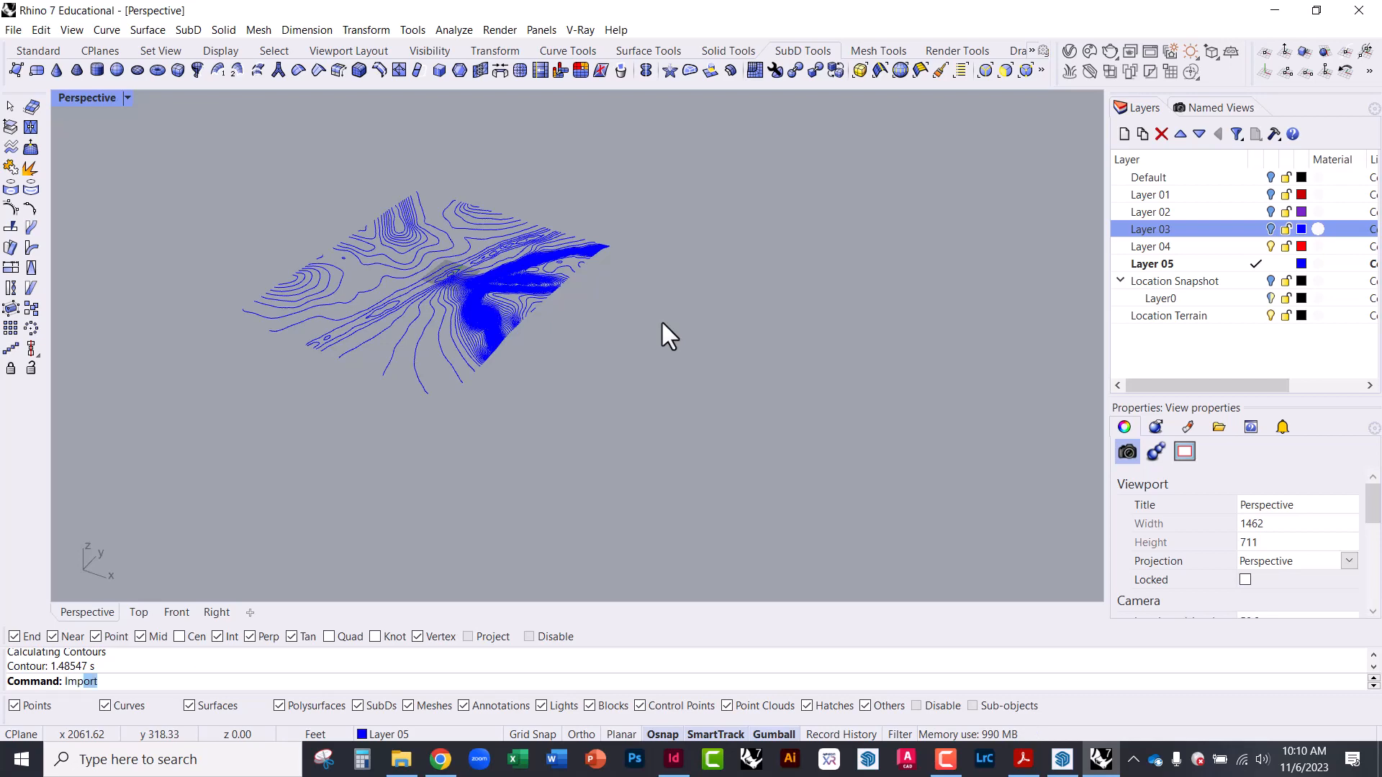
Import the site FBX file from the Desktop with the default import options, accepting the geometry scaling by 0.0328084.
key("Return")
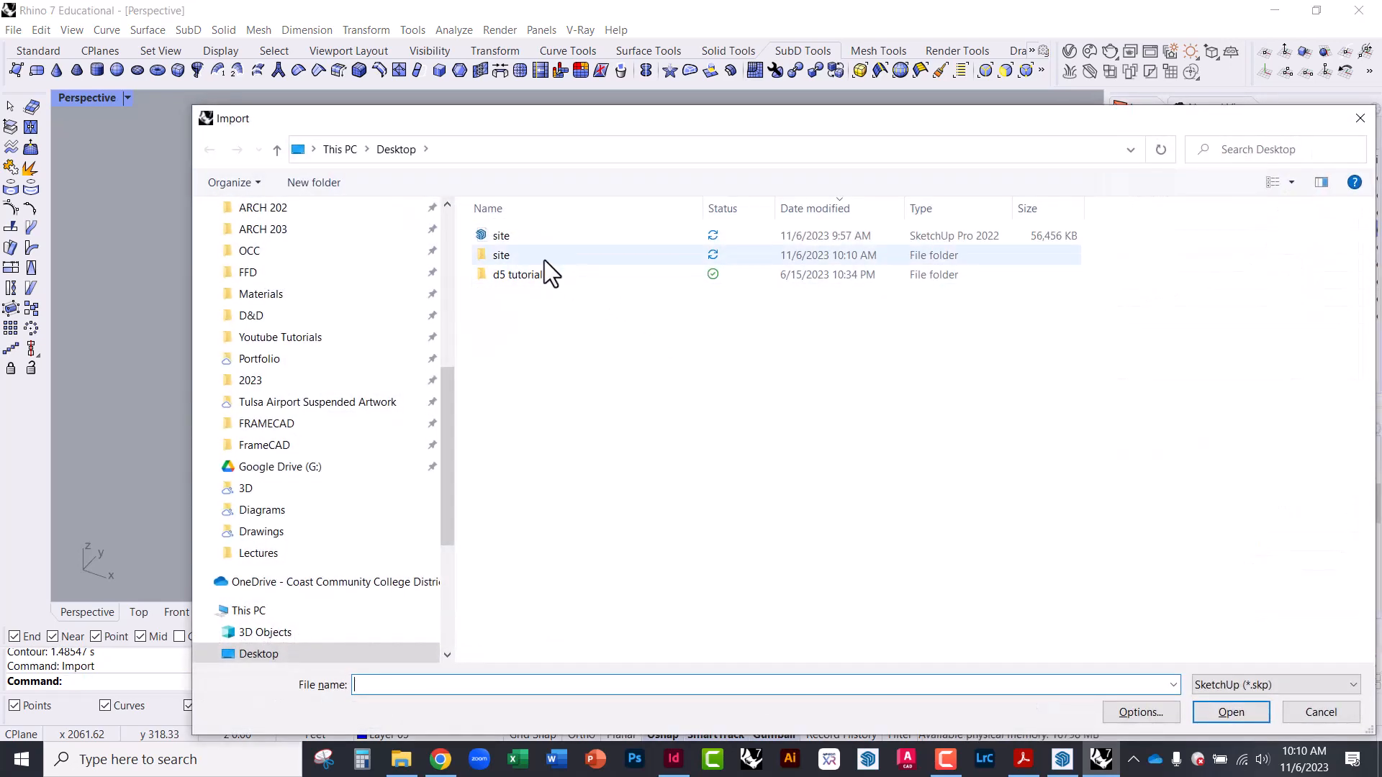
left_click(1245, 688)
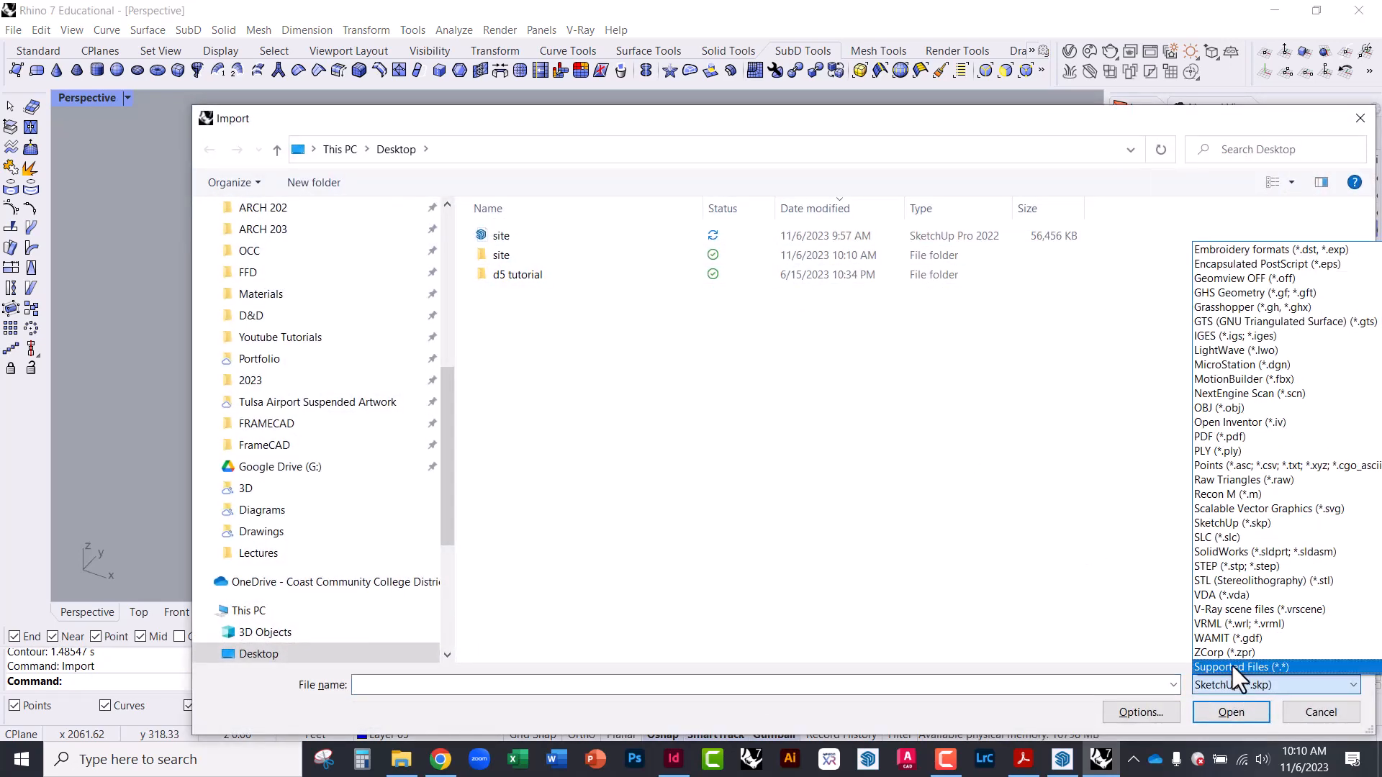
left_click(1232, 666)
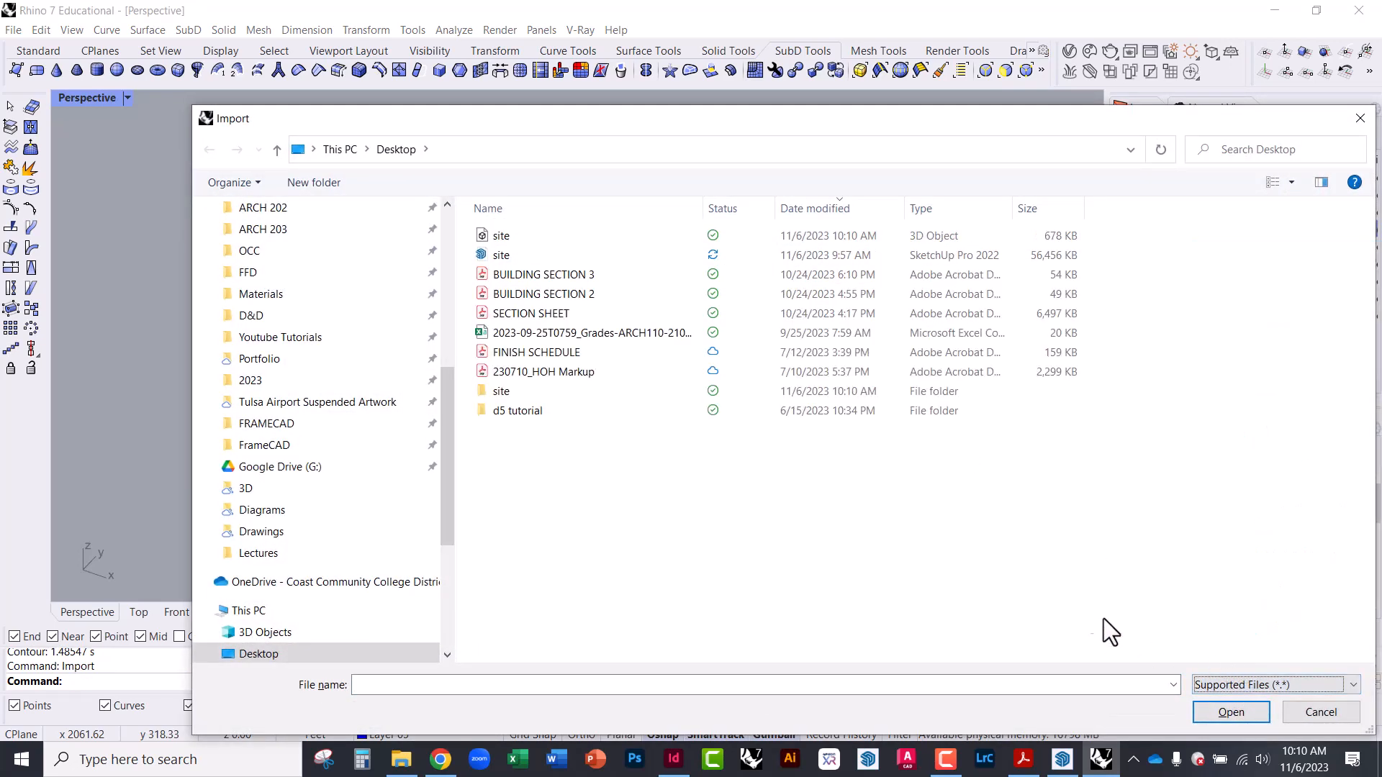
left_click(498, 238)
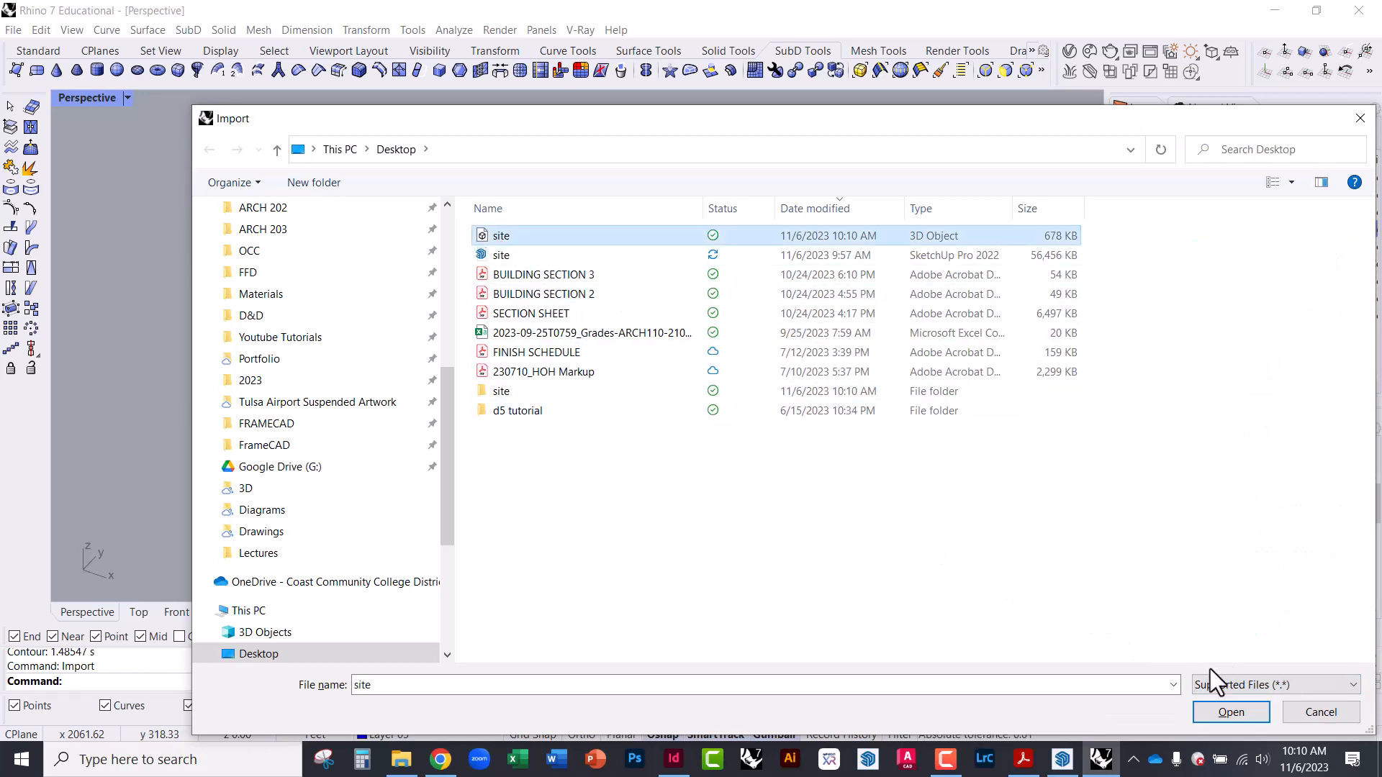
left_click(1223, 714)
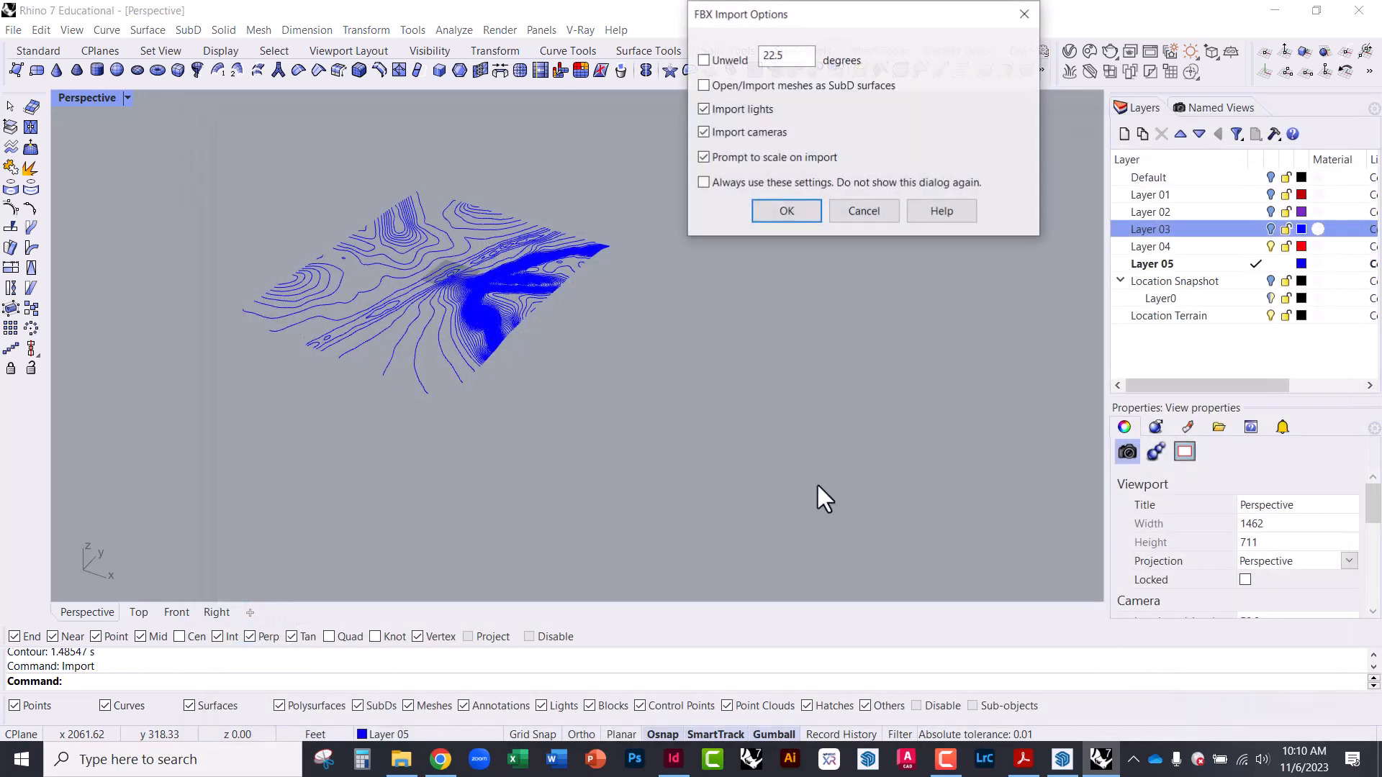
left_click(776, 208)
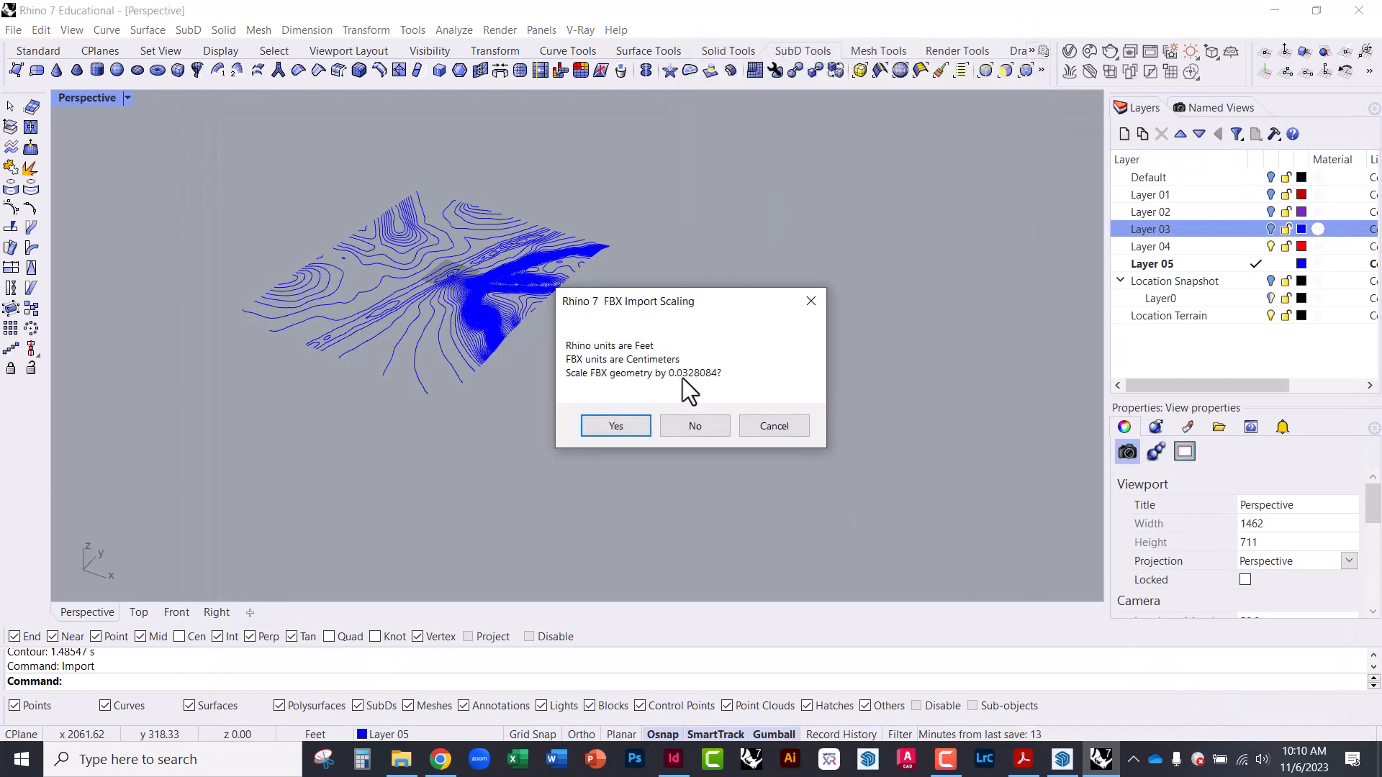
left_click(623, 429)
Move the imported terrain meshes clear of the blue contours and rotate them -90 degrees about the gumball's red axis.
right_click_drag(534, 323, 677, 419)
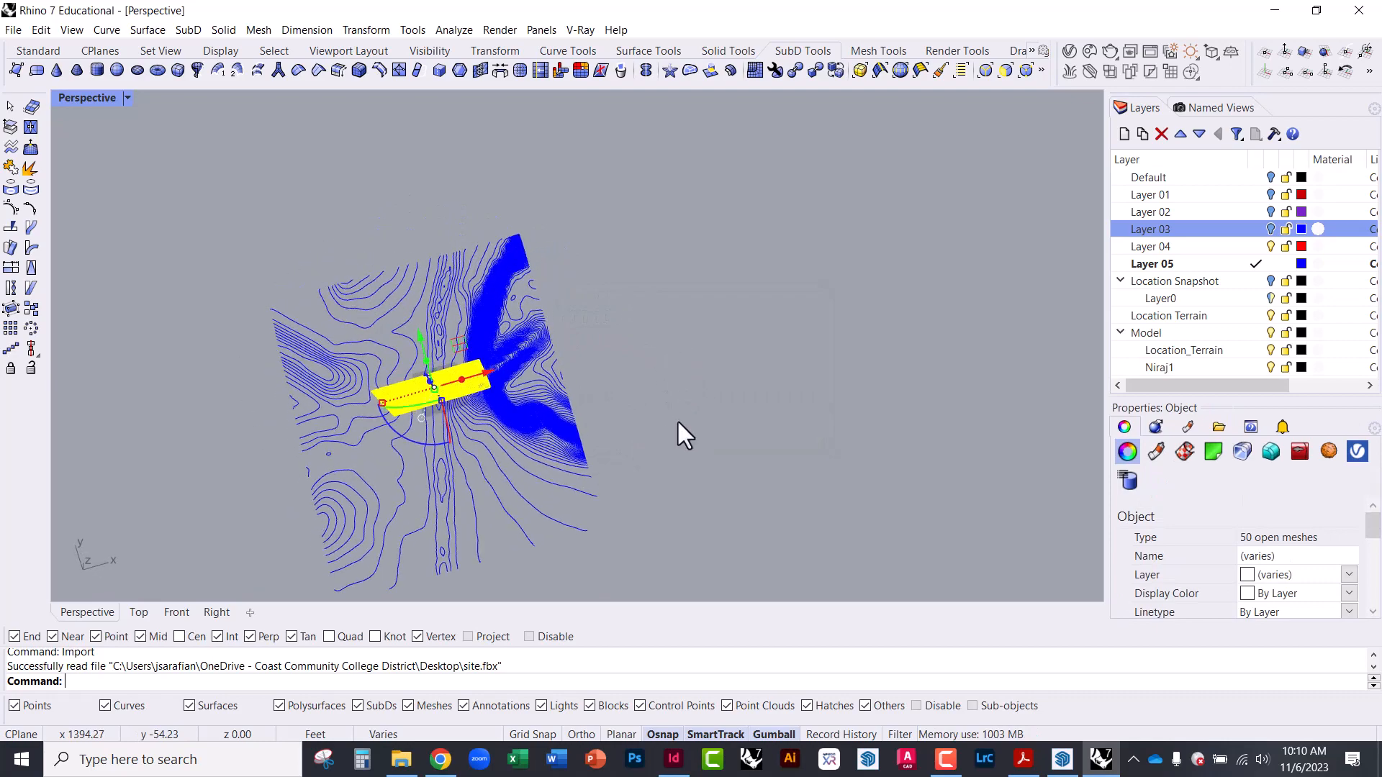
left_click_drag(494, 380, 738, 335)
right_click_drag(628, 344, 670, 310)
left_click(657, 301)
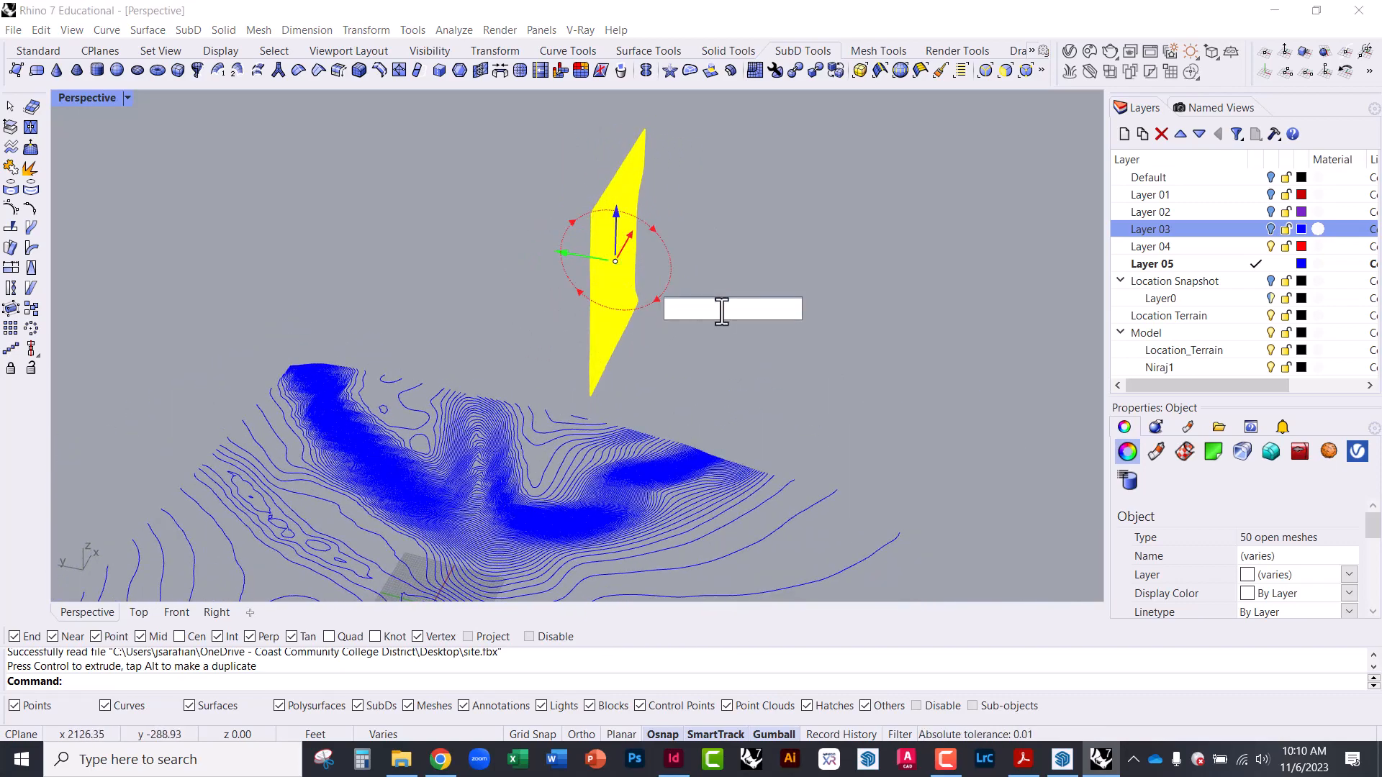
type("-90")
key("Return")
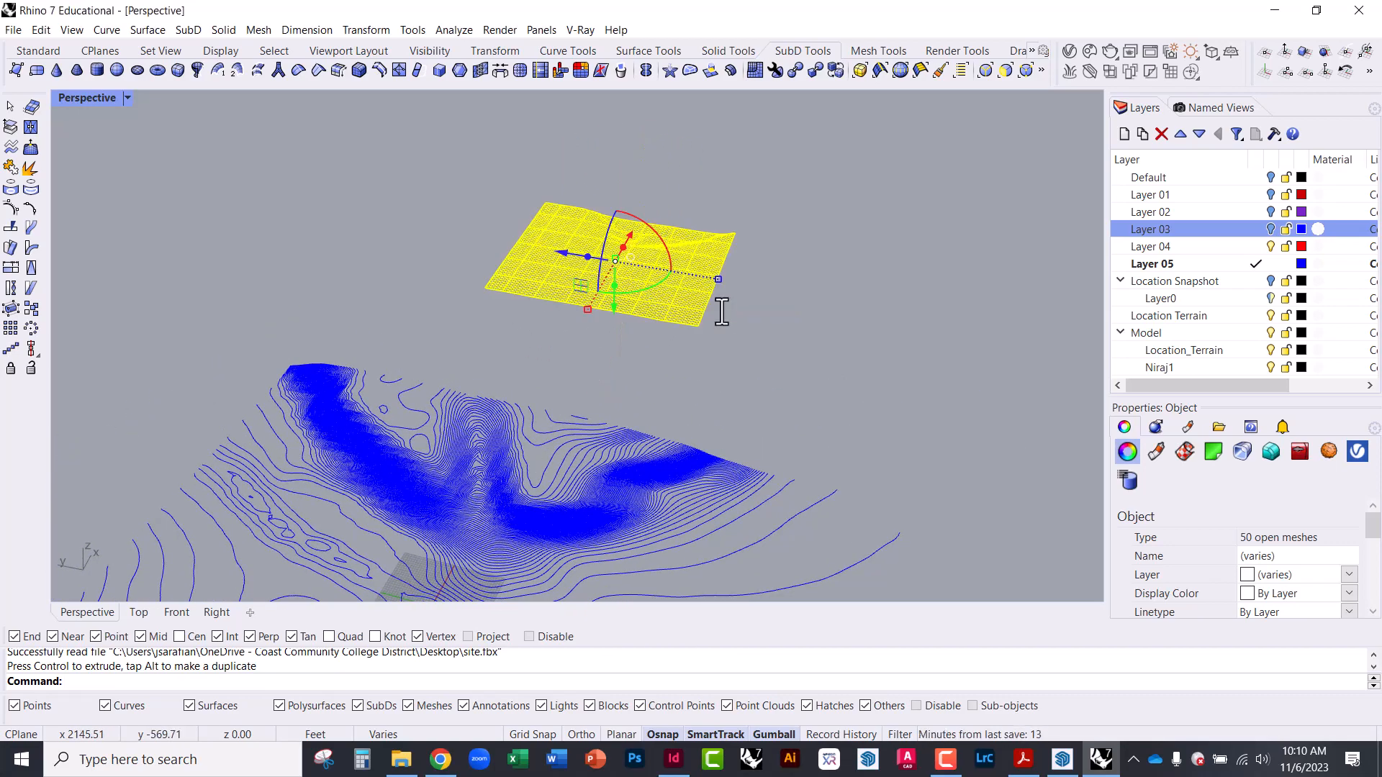
Reselect all the imported terrain meshes, rotate them 180 degrees about the gumball's green axis, and clear the selection.
left_click(753, 259)
right_click_drag(753, 259, 317, 287)
left_click_drag(294, 241, 680, 408)
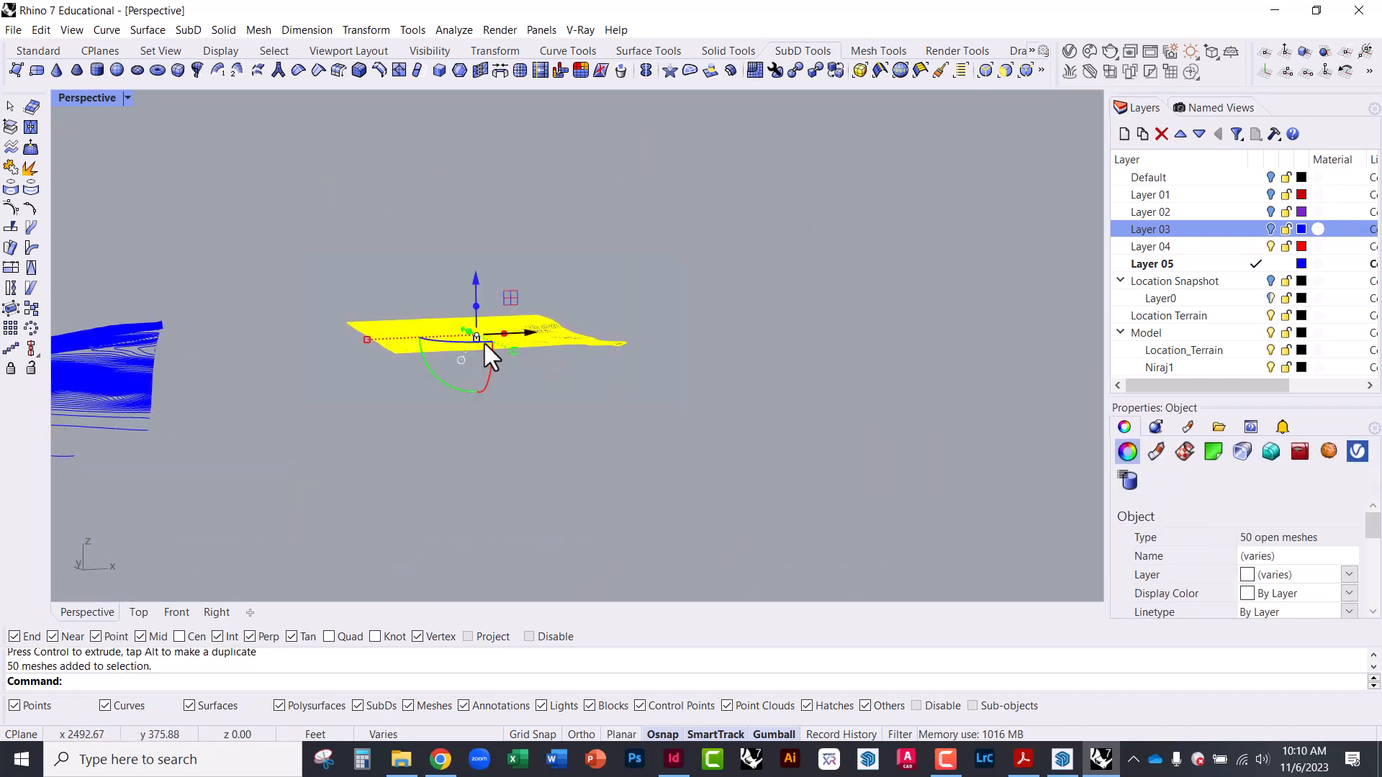
left_click(449, 384)
type("180")
key("Return")
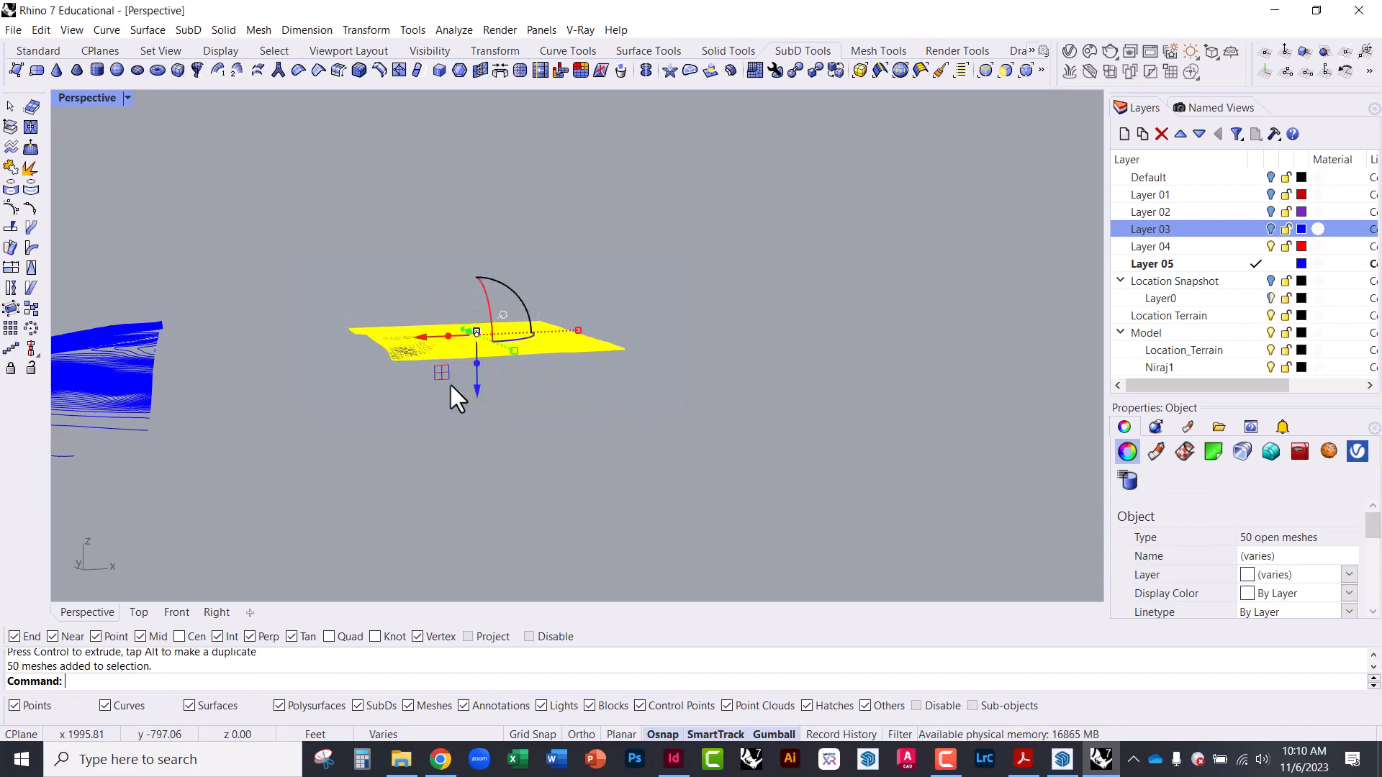
key("Escape")
Set the Perspective view's display mode to Rendered for the imported terrain.
scroll(472, 314, "up", 8)
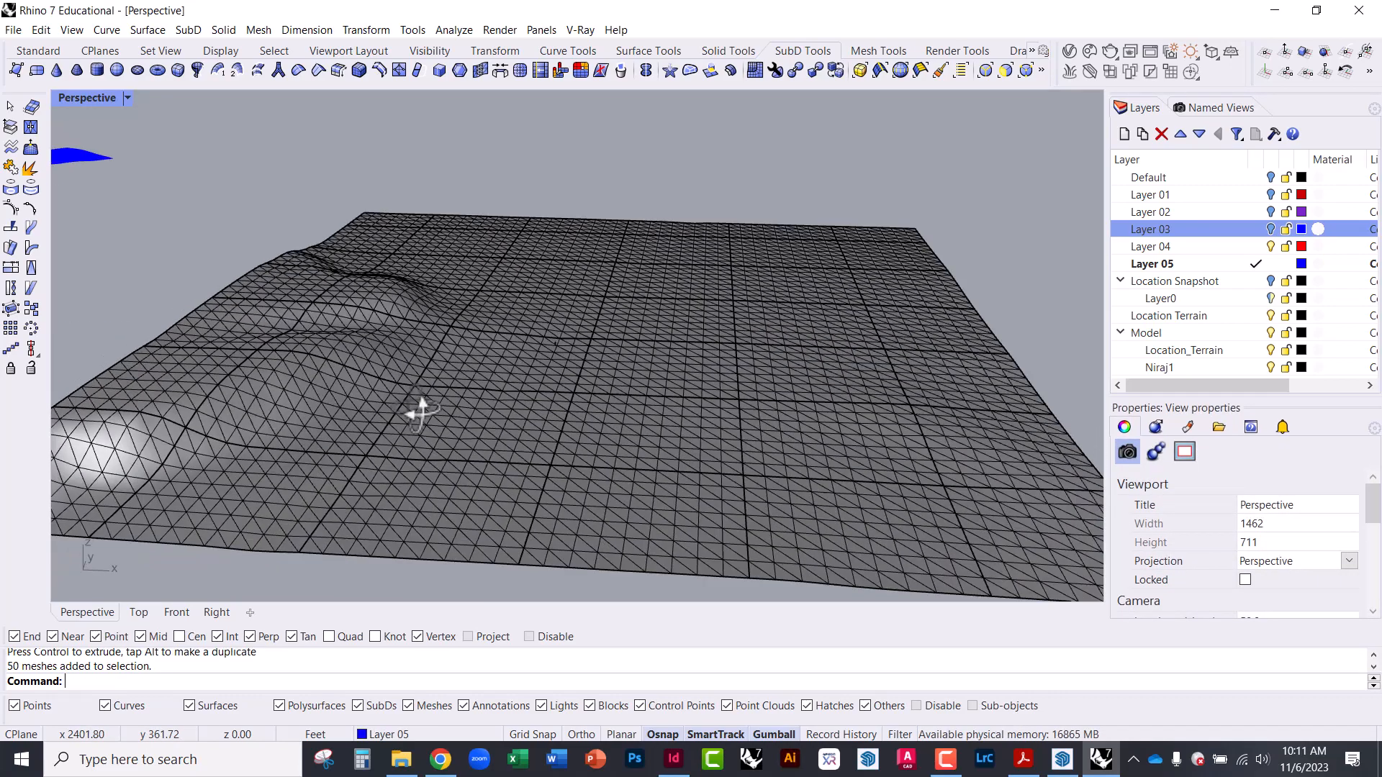
left_click(84, 97)
left_click(101, 190)
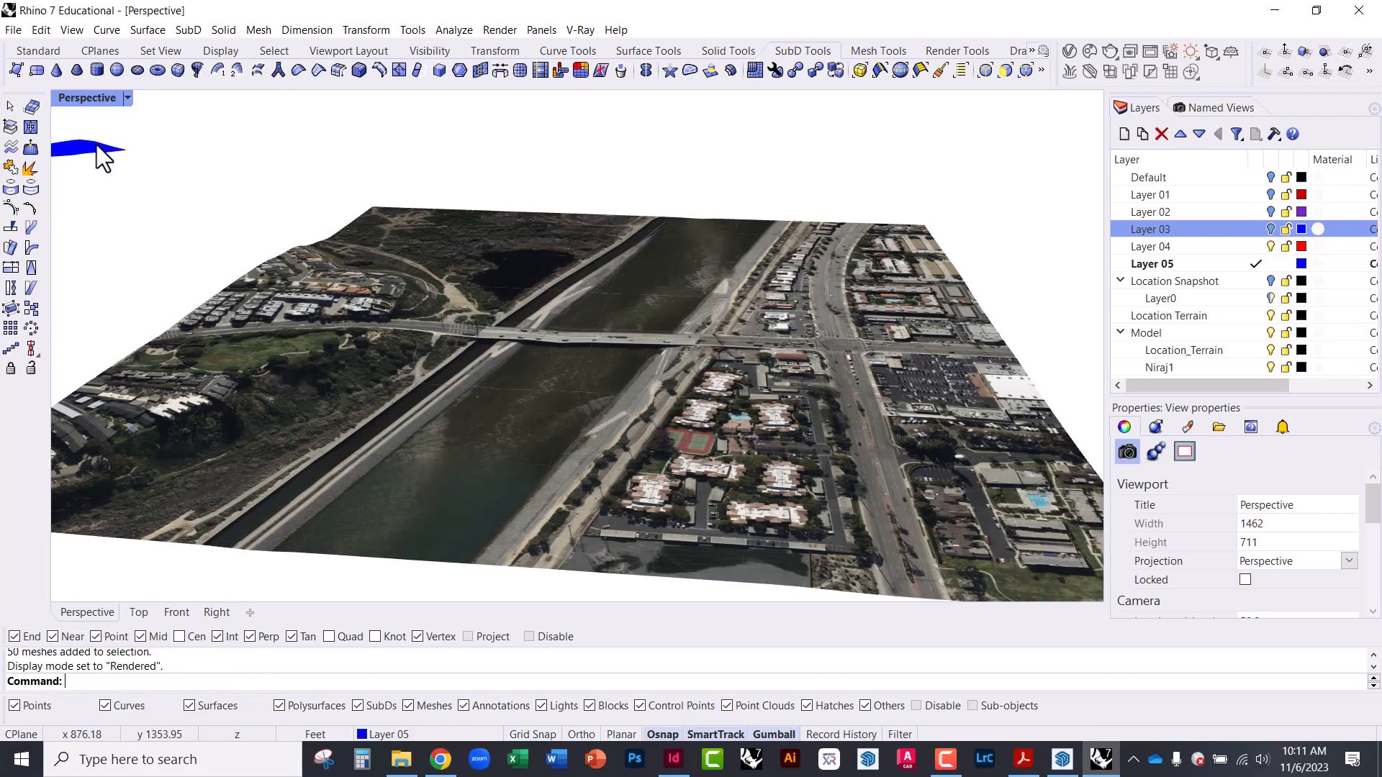
Examine the terrain's aerial imagery around the bridge, road and hillside, and select one mesh tile beside the road.
right_click_drag(669, 395, 348, 283)
scroll(590, 439, "up", 5)
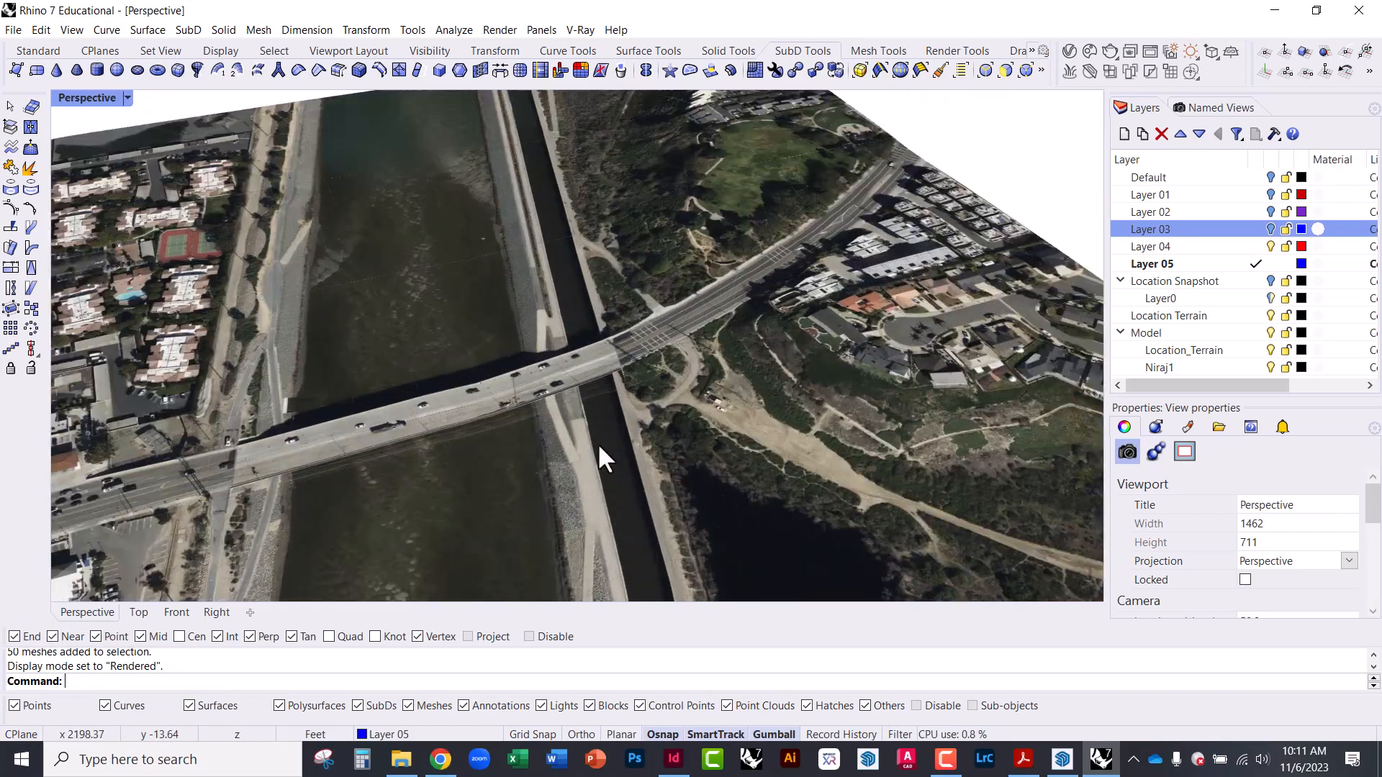
right_click_drag(597, 443, 576, 364)
scroll(777, 226, "up", 8)
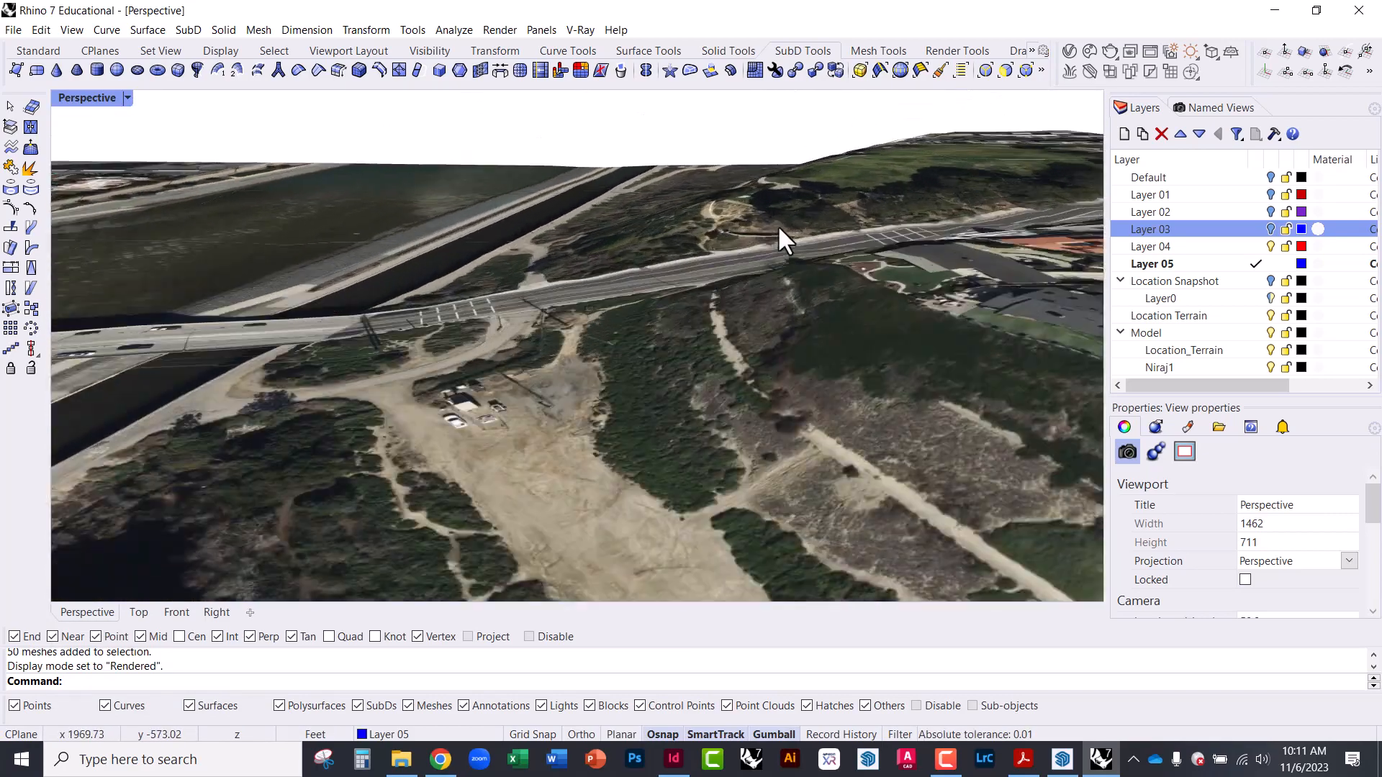
right_click_drag(763, 283, 869, 279)
scroll(801, 304, "down", 10)
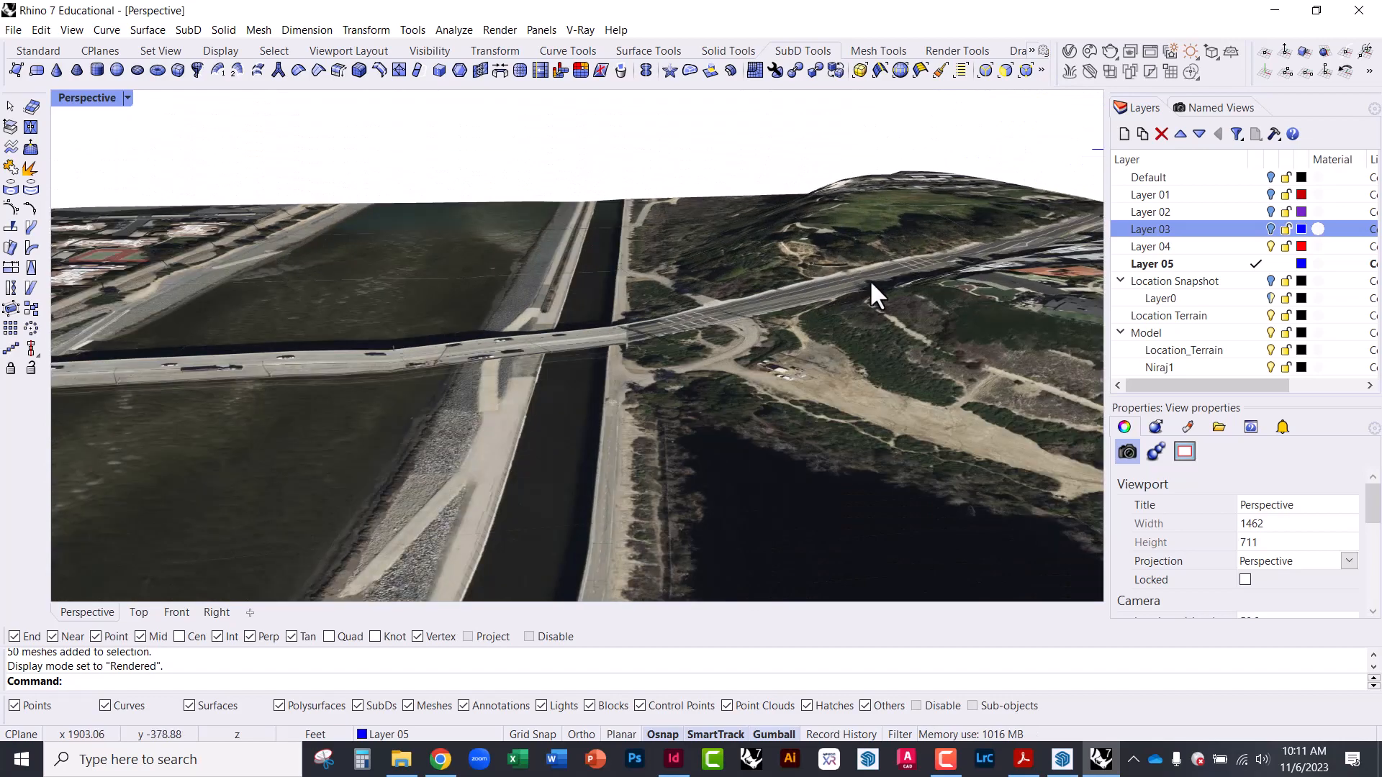
scroll(869, 279, "up", 4)
right_click_drag(761, 337, 503, 360)
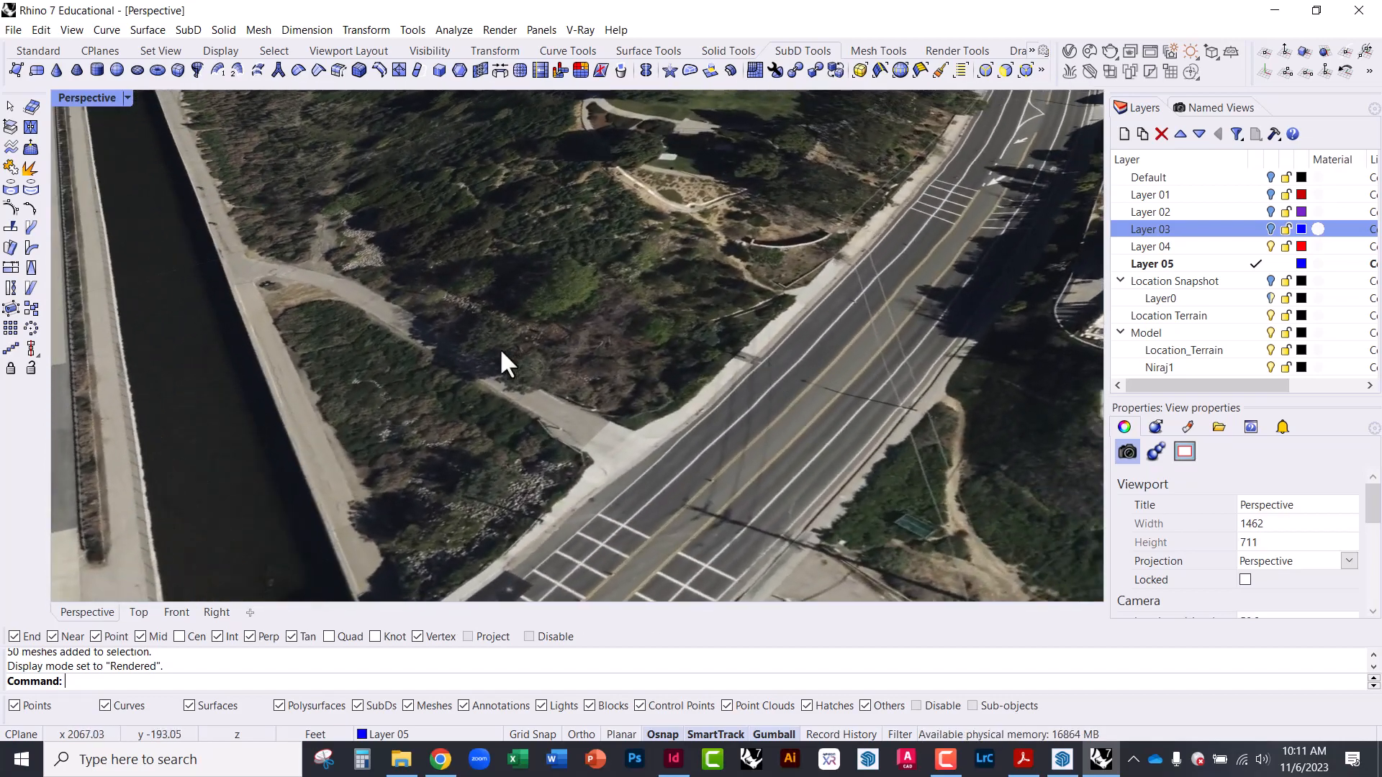
scroll(497, 353, "down", 6)
left_click(500, 323)
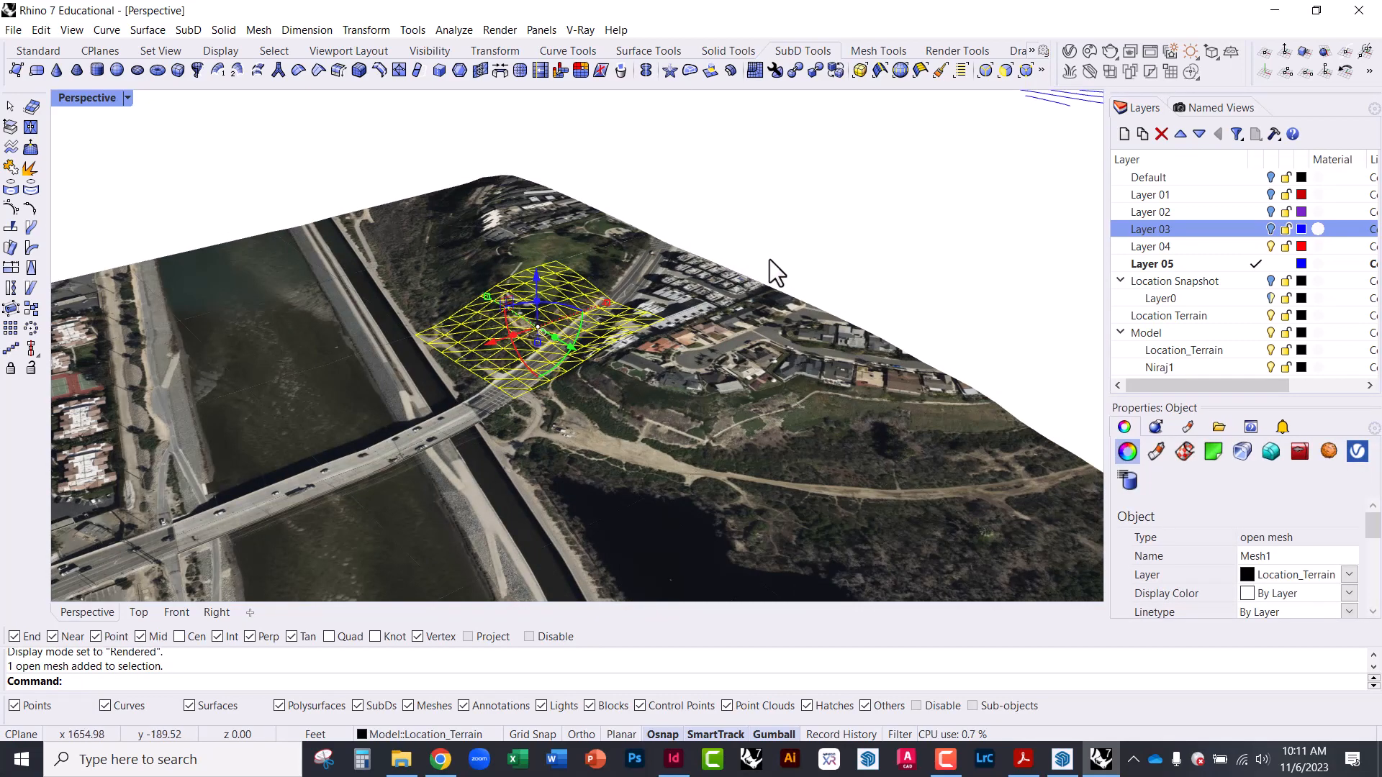
Join all the imported terrain meshes into a single mesh and clear the selection.
key("Escape")
scroll(504, 230, "down", 5)
right_click_drag(537, 243, 282, 196)
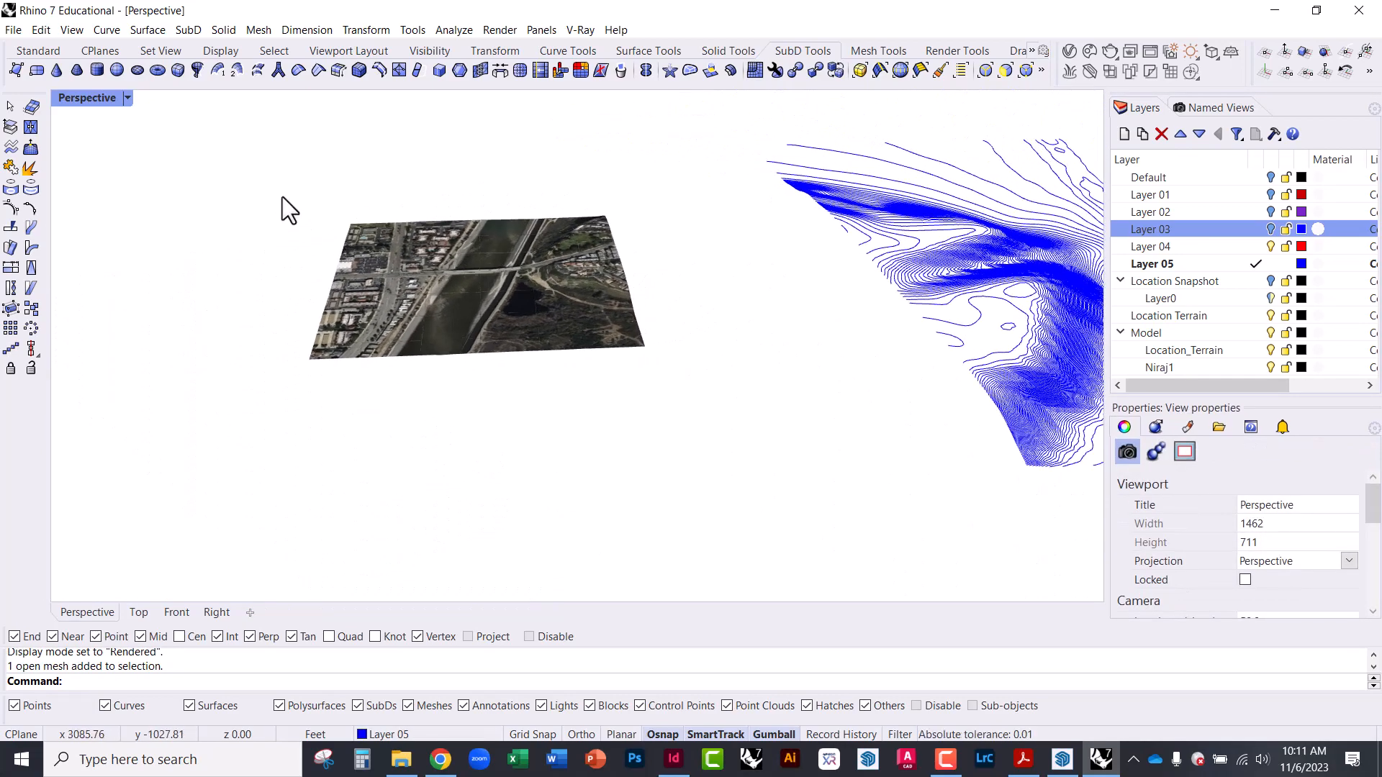
left_click_drag(278, 192, 687, 408)
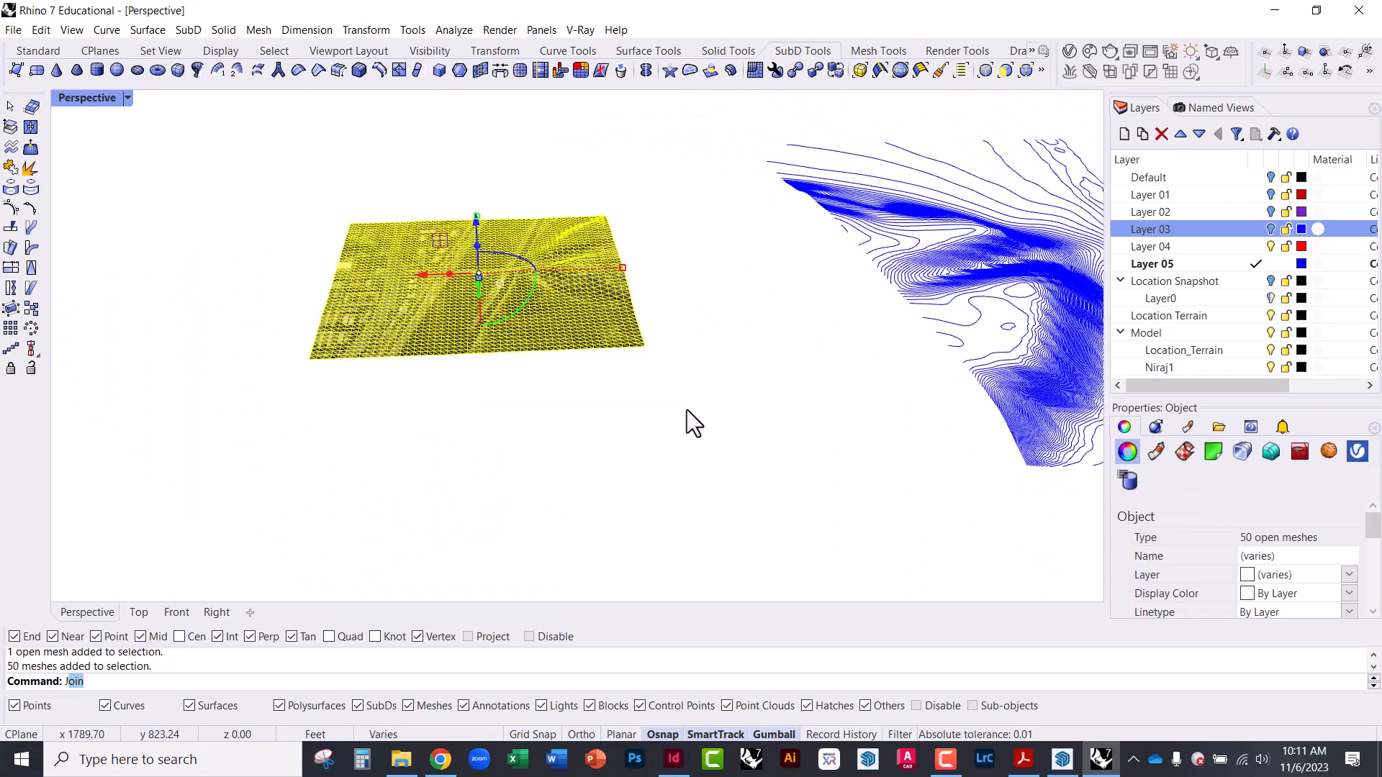
key("Return")
left_click(686, 409)
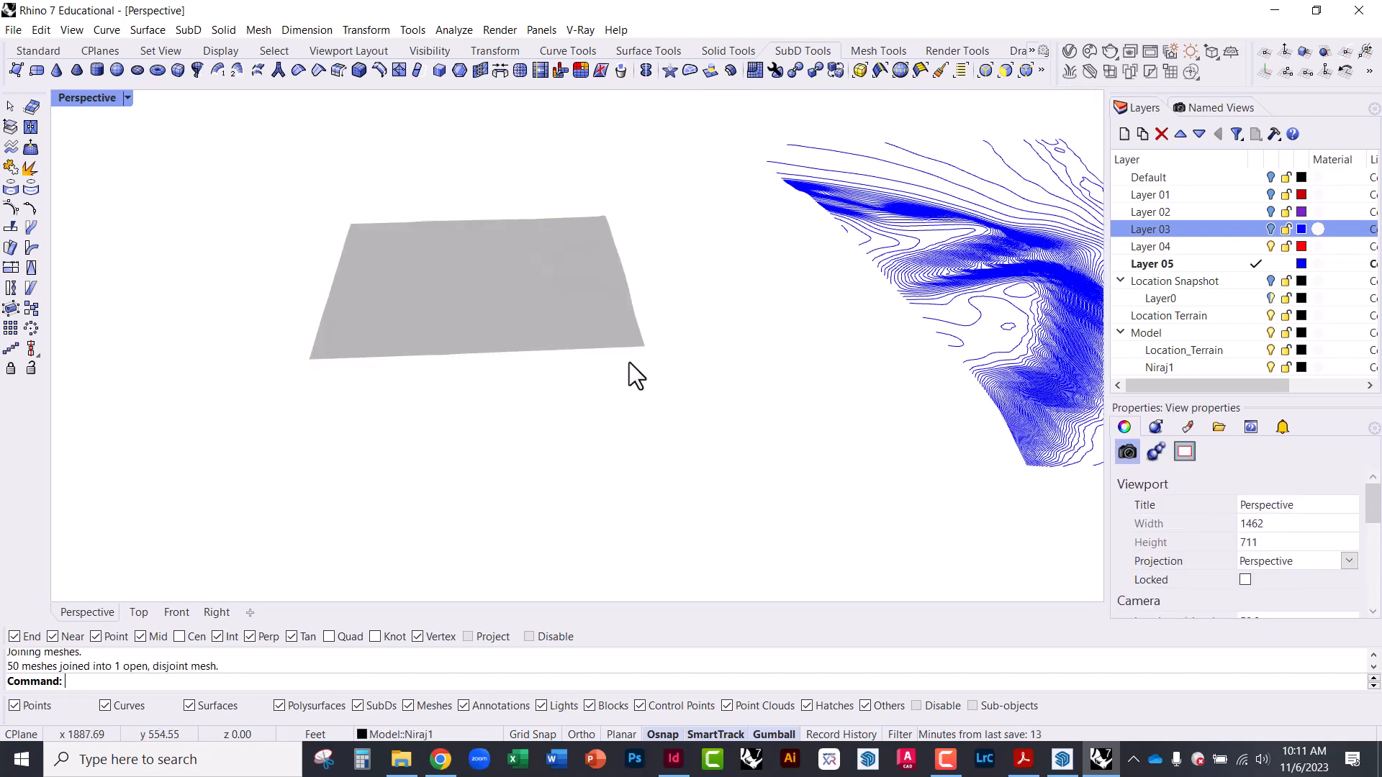
Examine the joined terrain mesh up close and compare its size with the blue contours.
scroll(590, 328, "up", 8)
scroll(407, 390, "down", 7)
scroll(407, 390, "down", 4)
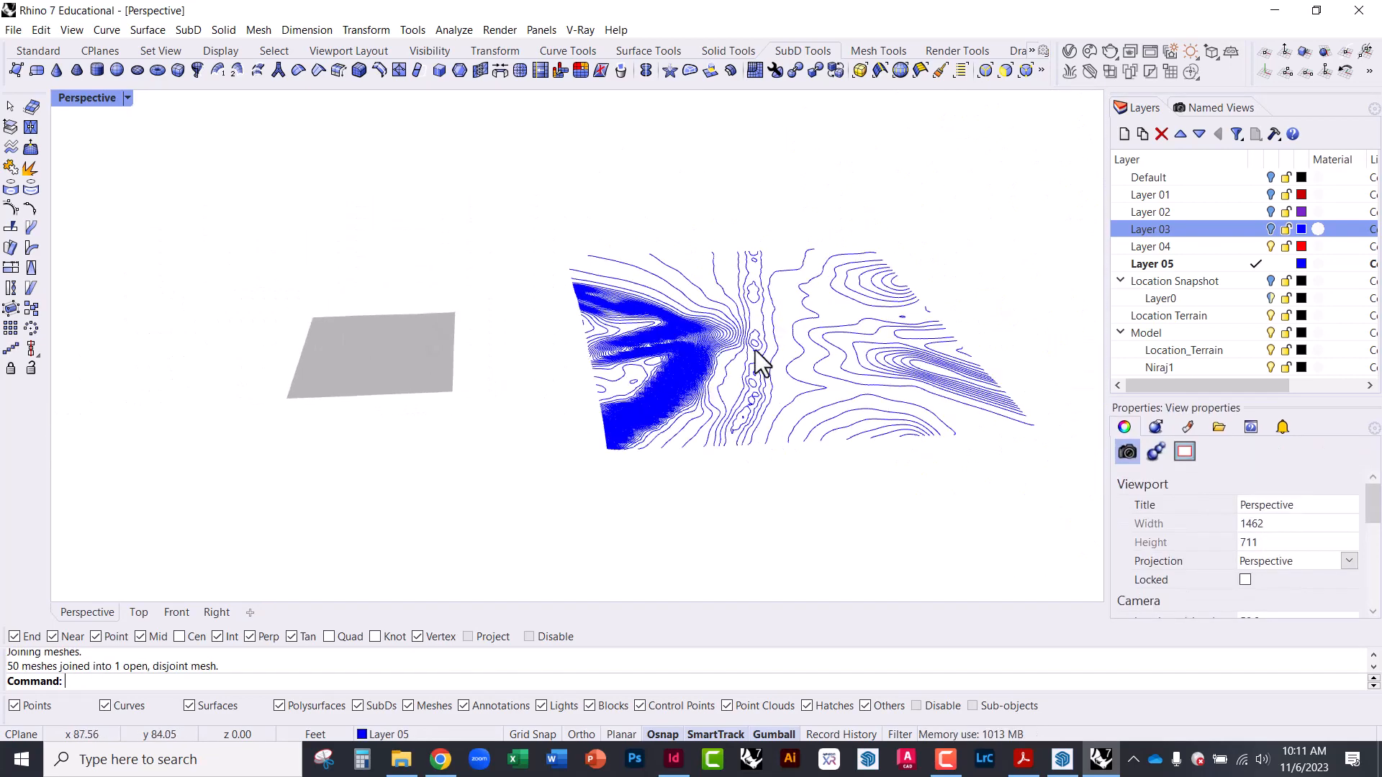
scroll(432, 374, "up", 5)
left_click(268, 355)
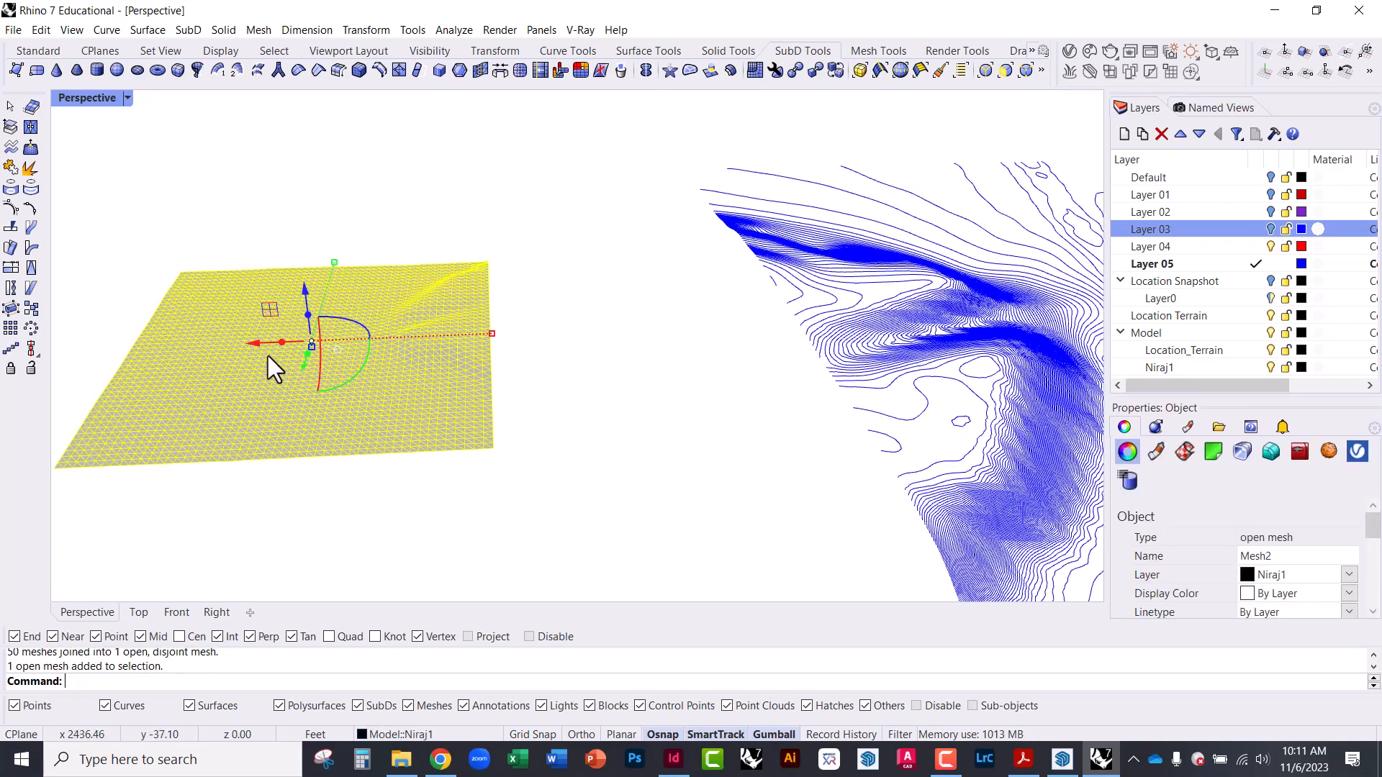
right_click_drag(143, 405, 209, 411)
scroll(387, 451, "up", 4)
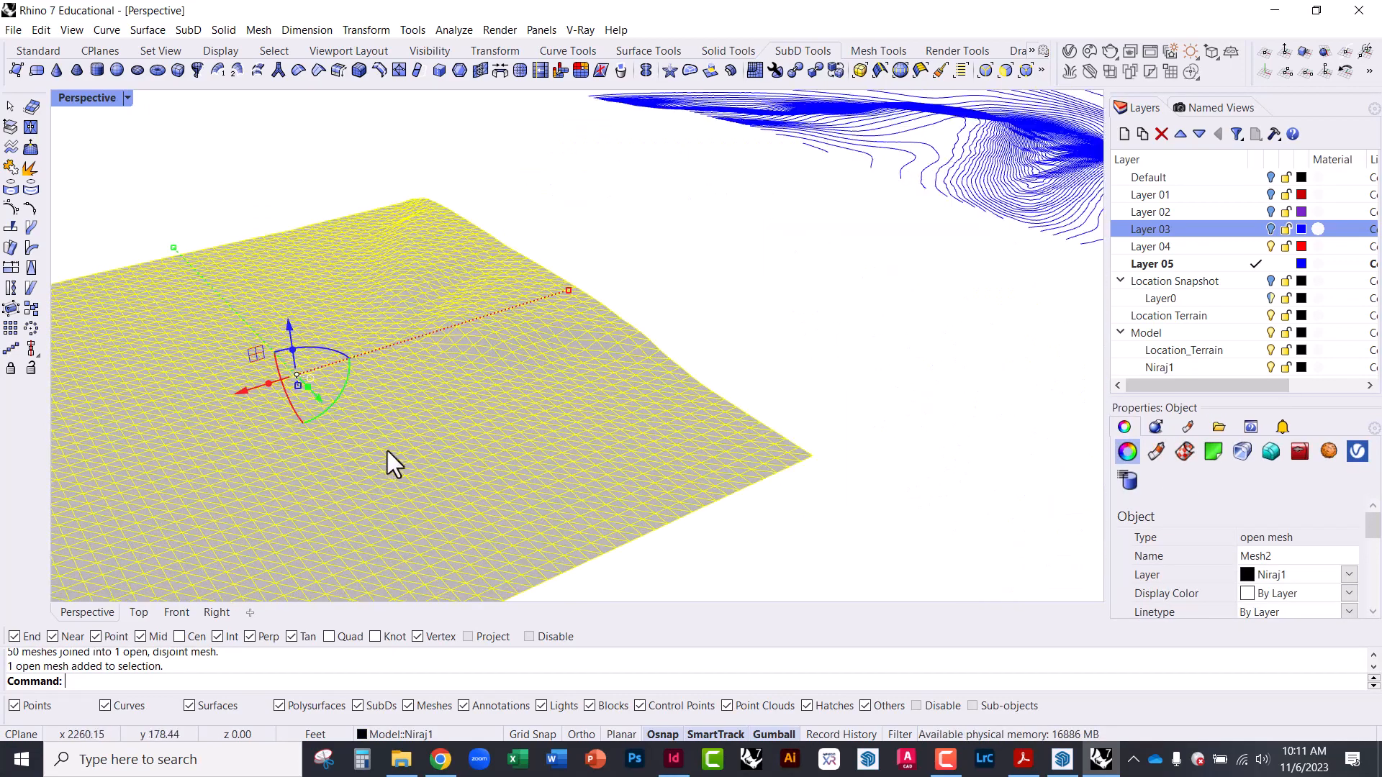
key("Escape")
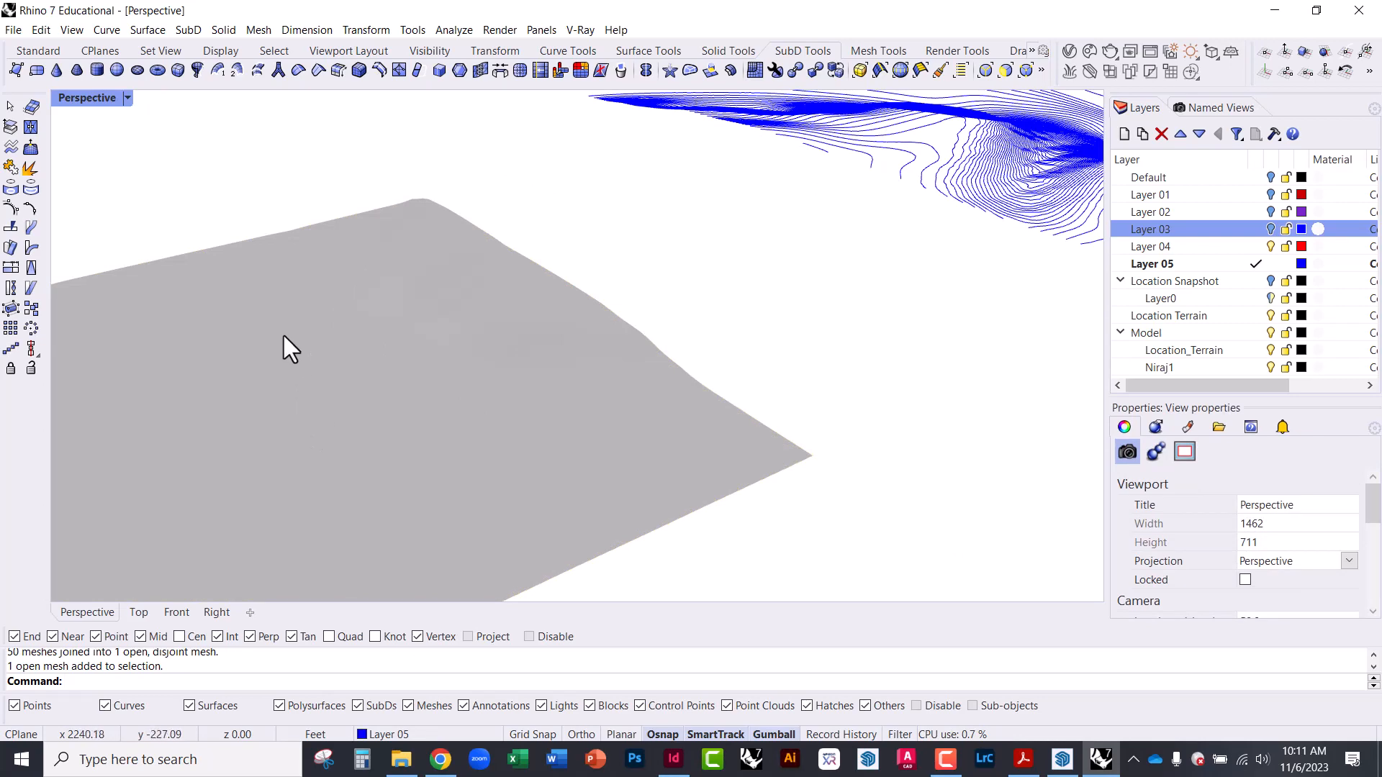
Review the document's model units, close the settings without changing them, and select the joined terrain mesh.
type("Units")
key("Return")
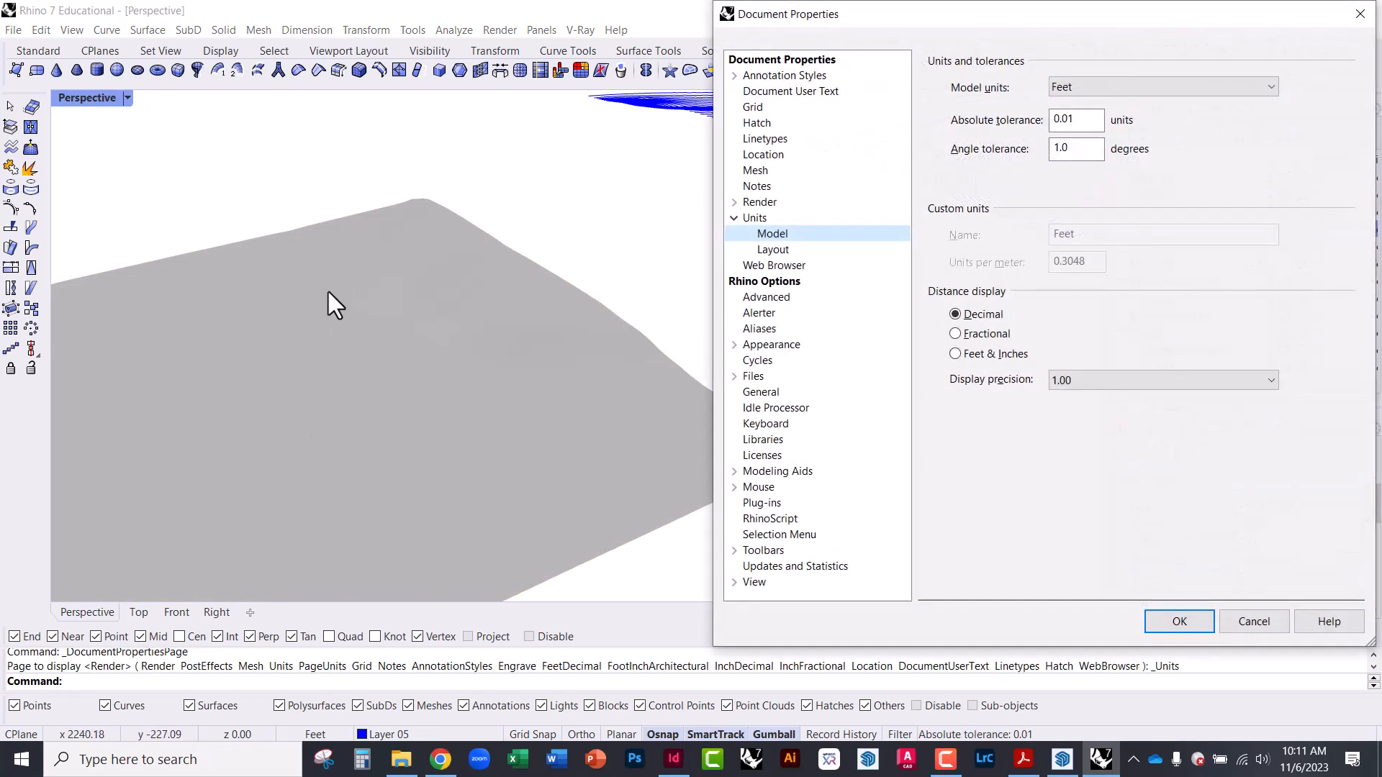
left_click_drag(1090, 9, 917, 23)
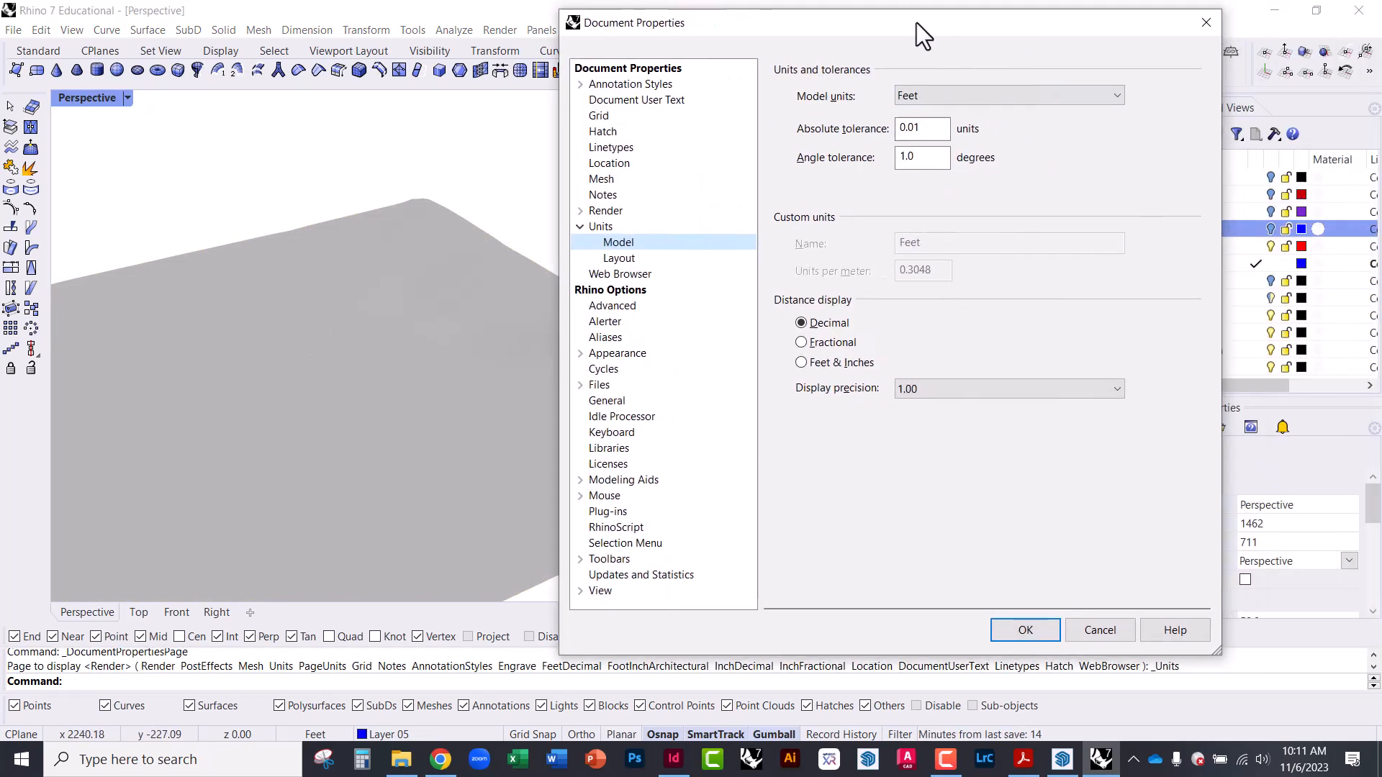
left_click(1196, 25)
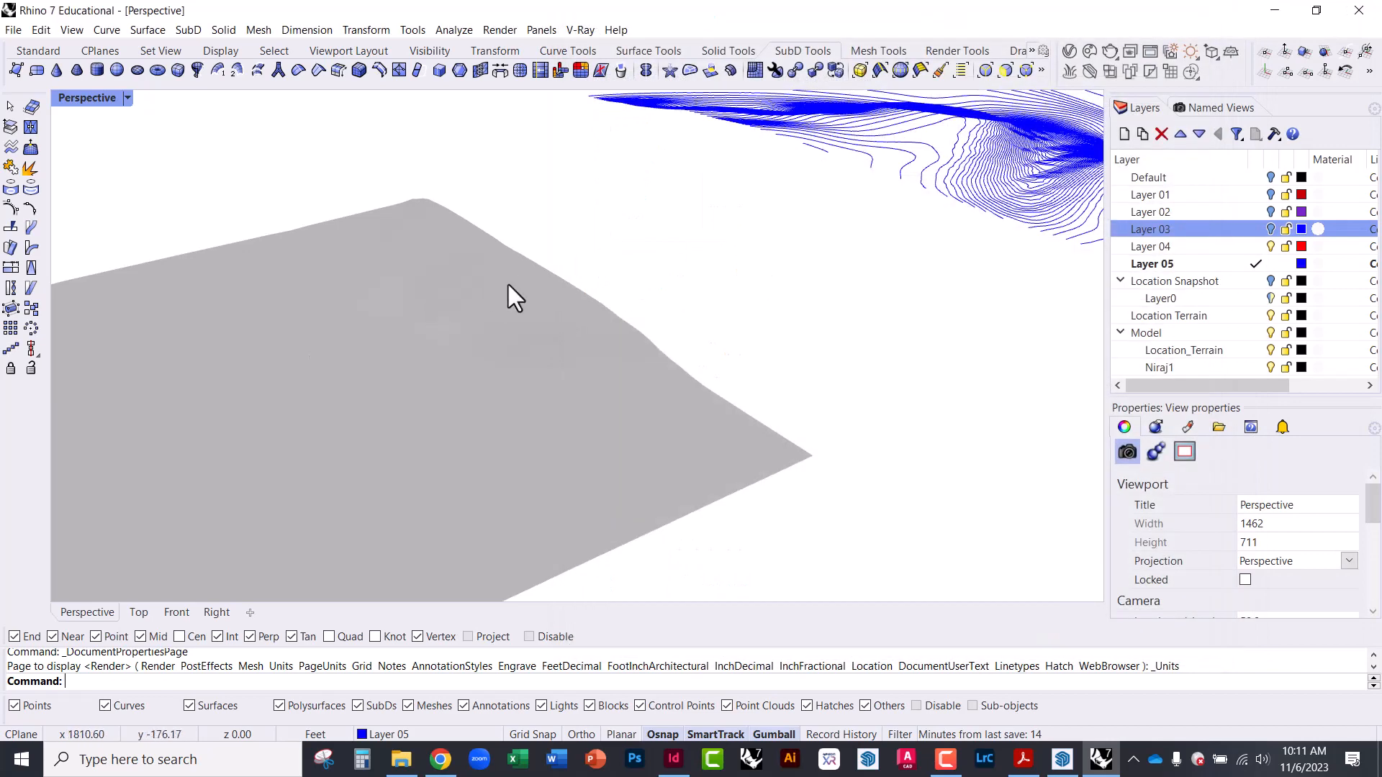
left_click(483, 285)
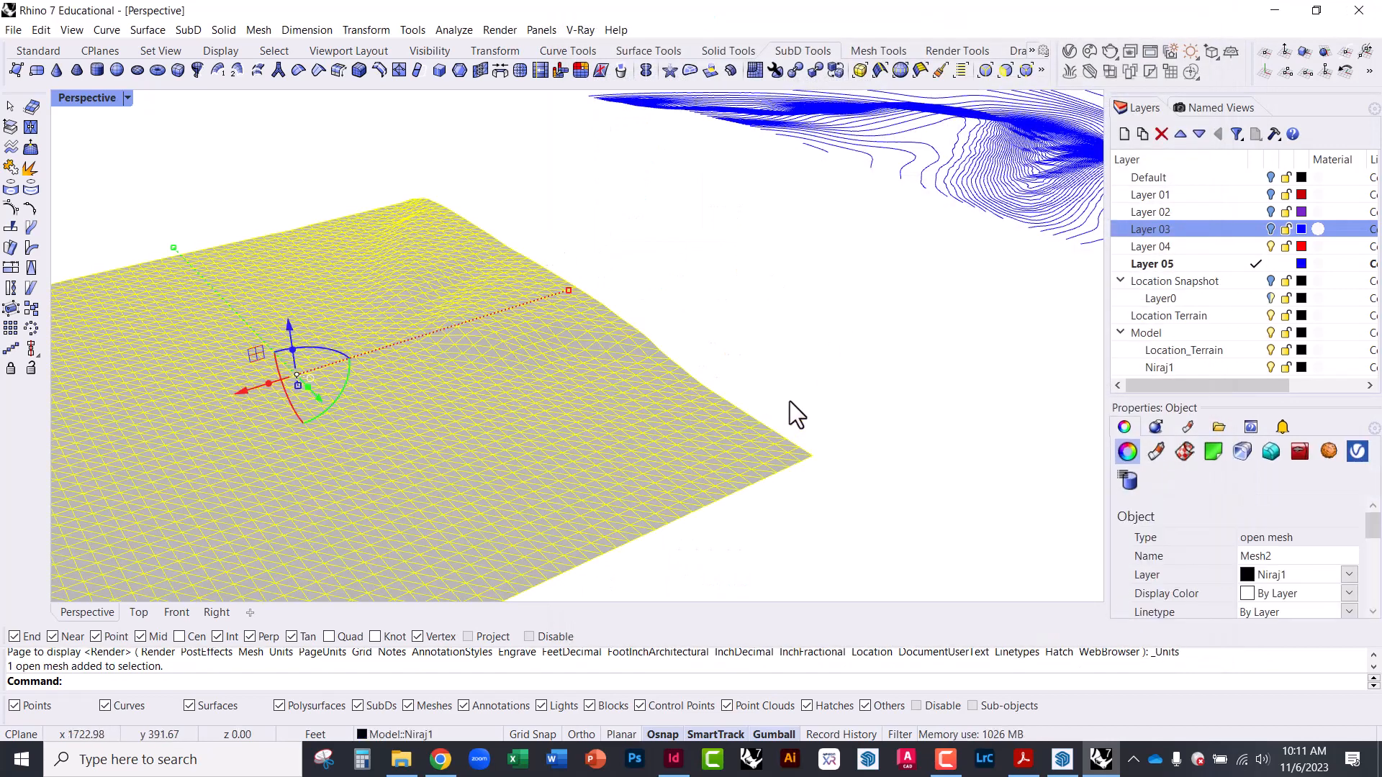
Switch to SketchUp and measure the terrain's near edge from corner to corner with the Tape Measure.
left_click(1062, 759)
scroll(620, 347, "down", 2)
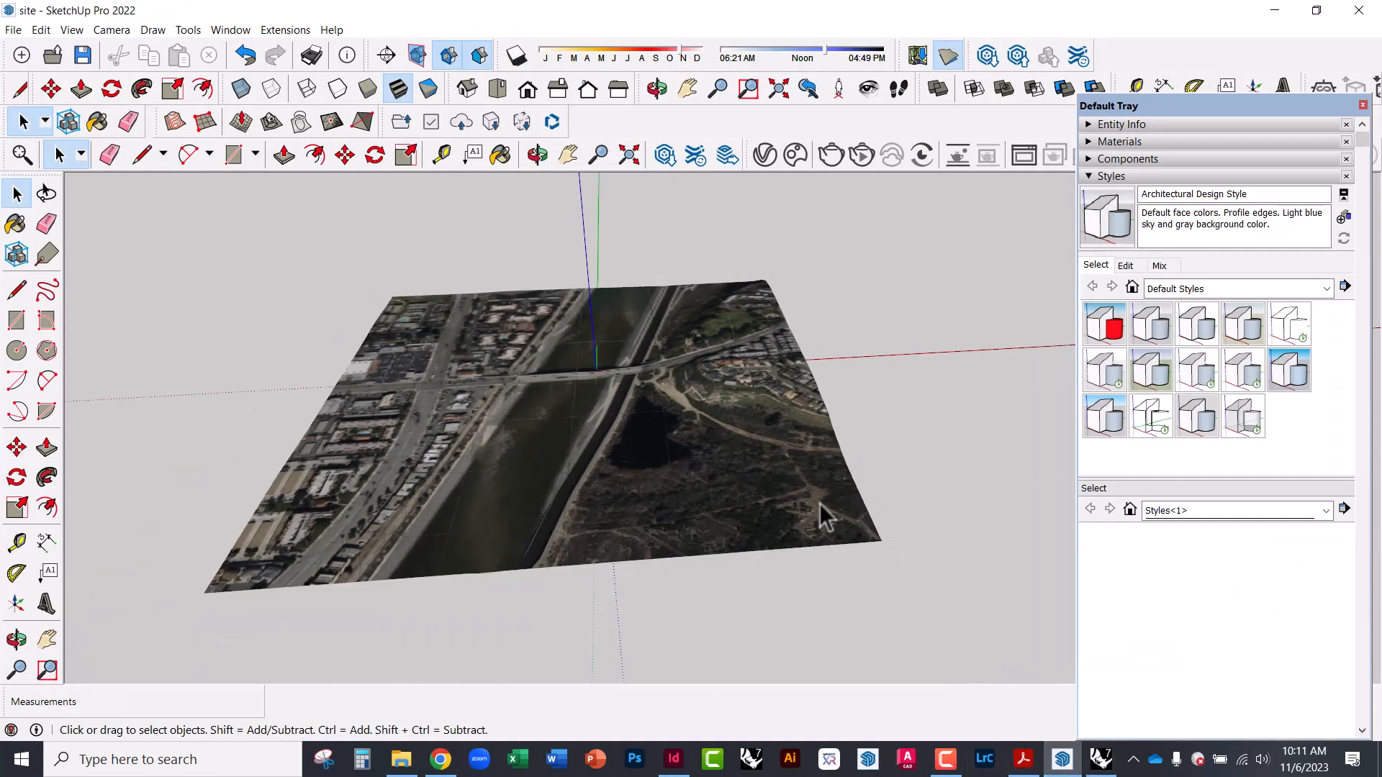
left_click(442, 155)
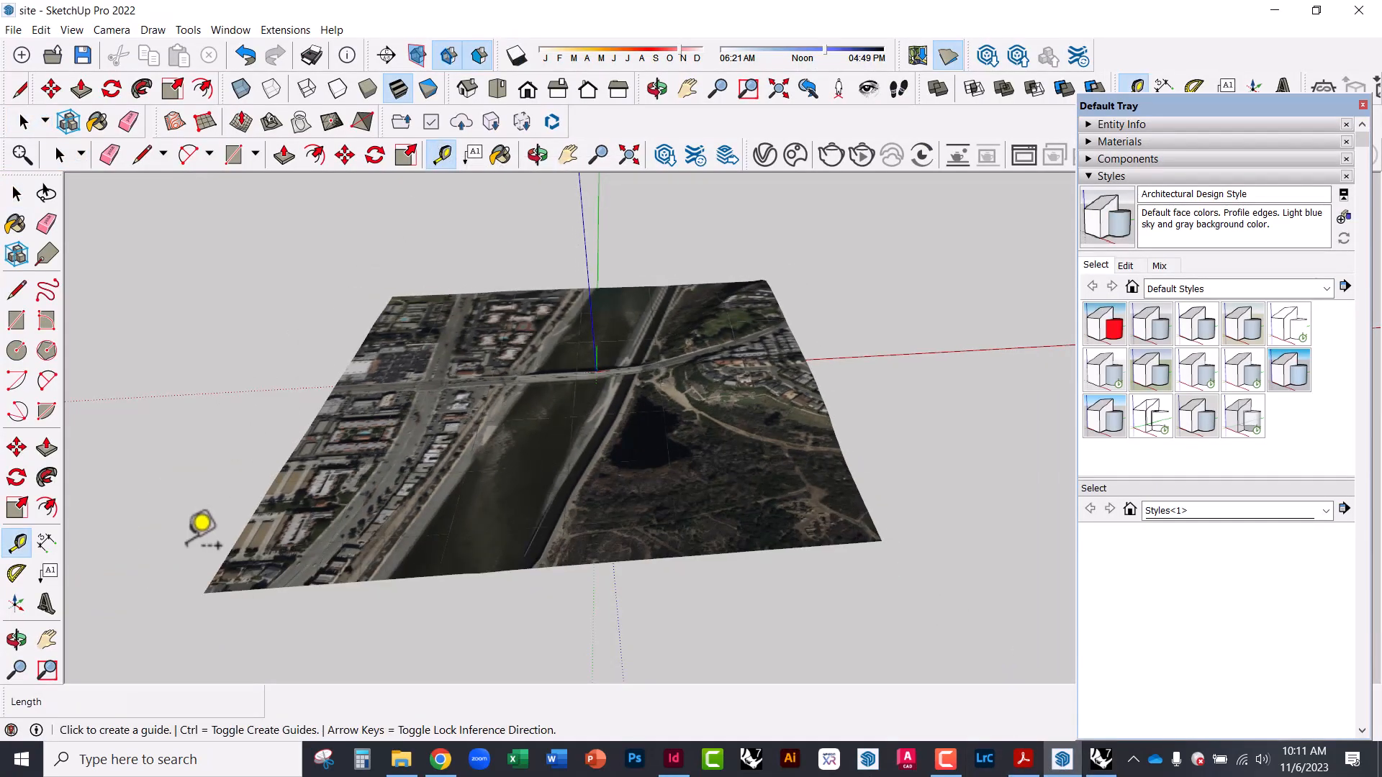
scroll(219, 569, "up", 5)
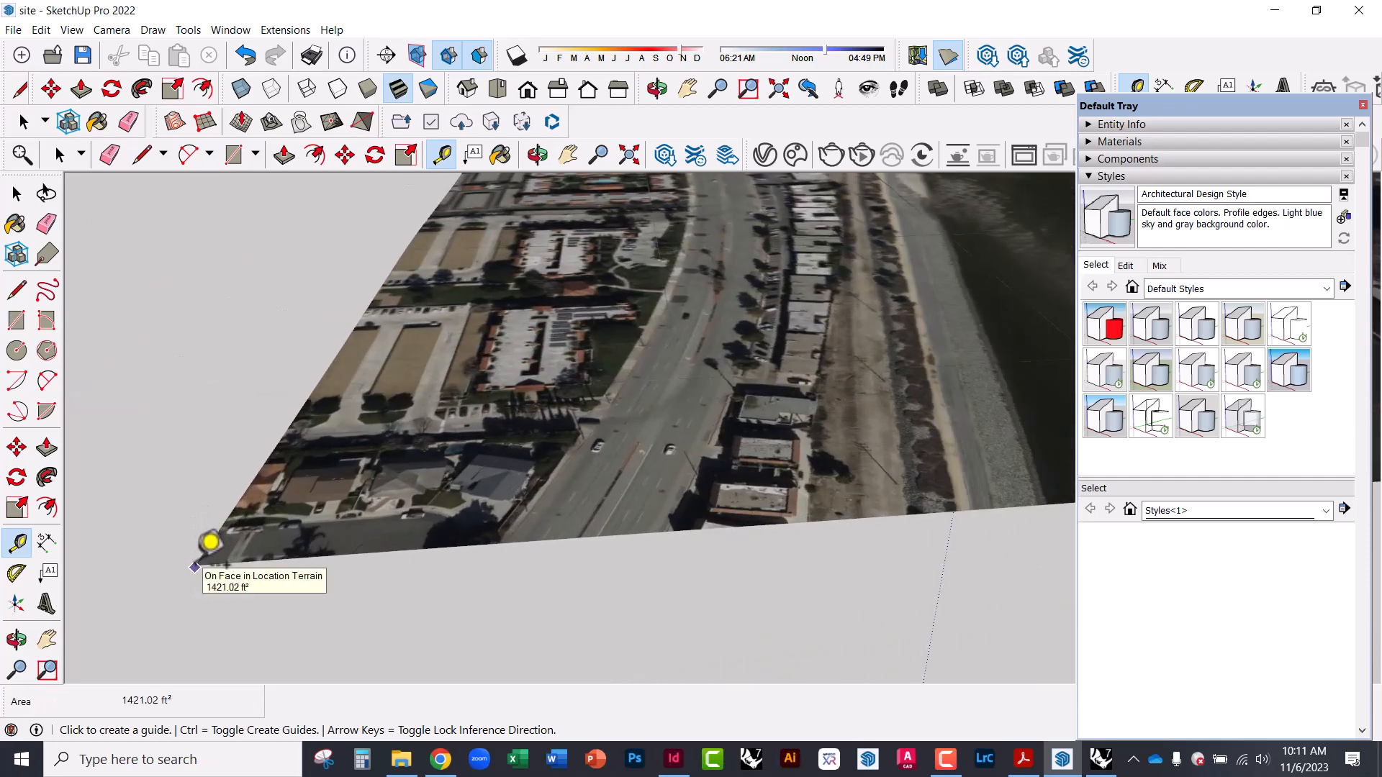
scroll(215, 560, "up", 5)
scroll(183, 565, "up", 3)
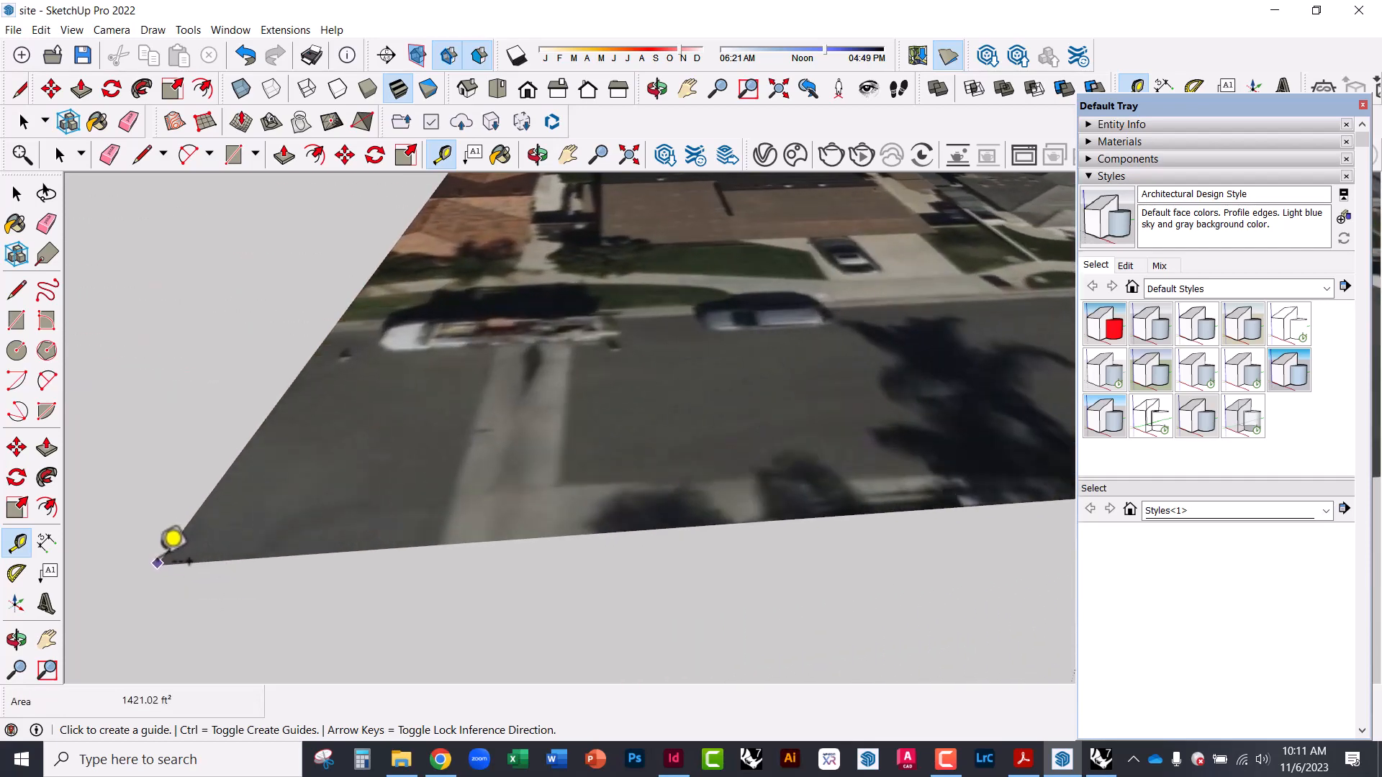
left_click(172, 540)
scroll(171, 554, "down", 8)
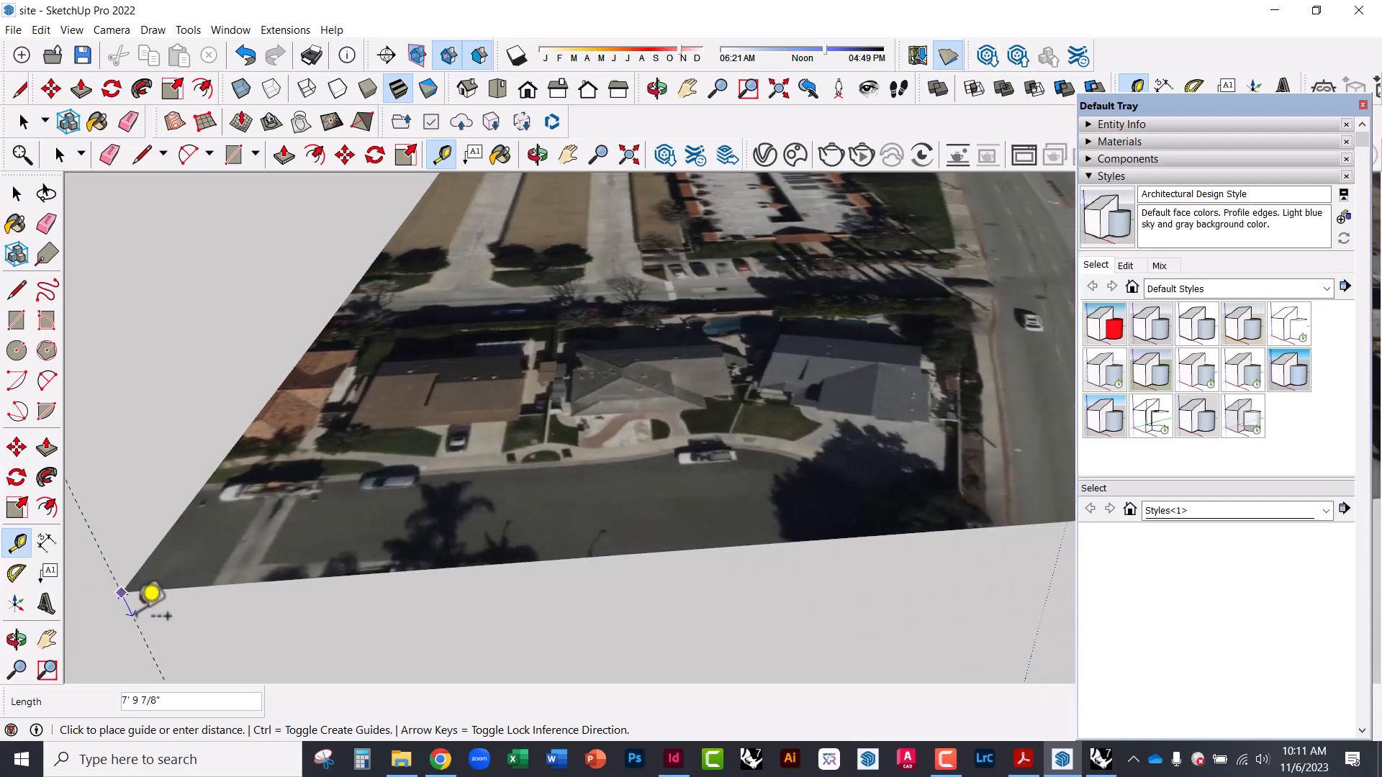
scroll(287, 605, "down", 5)
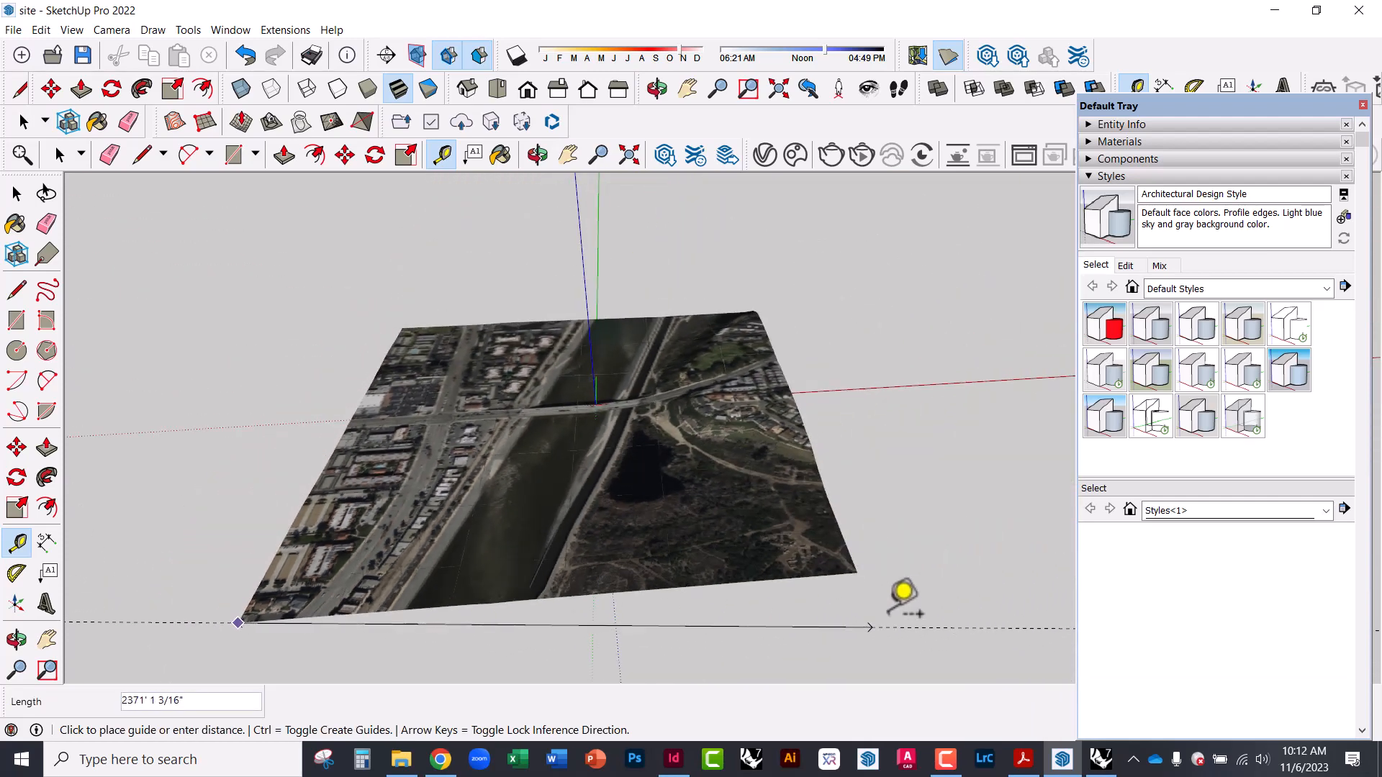
scroll(875, 532, "up", 3)
scroll(876, 532, "up", 5)
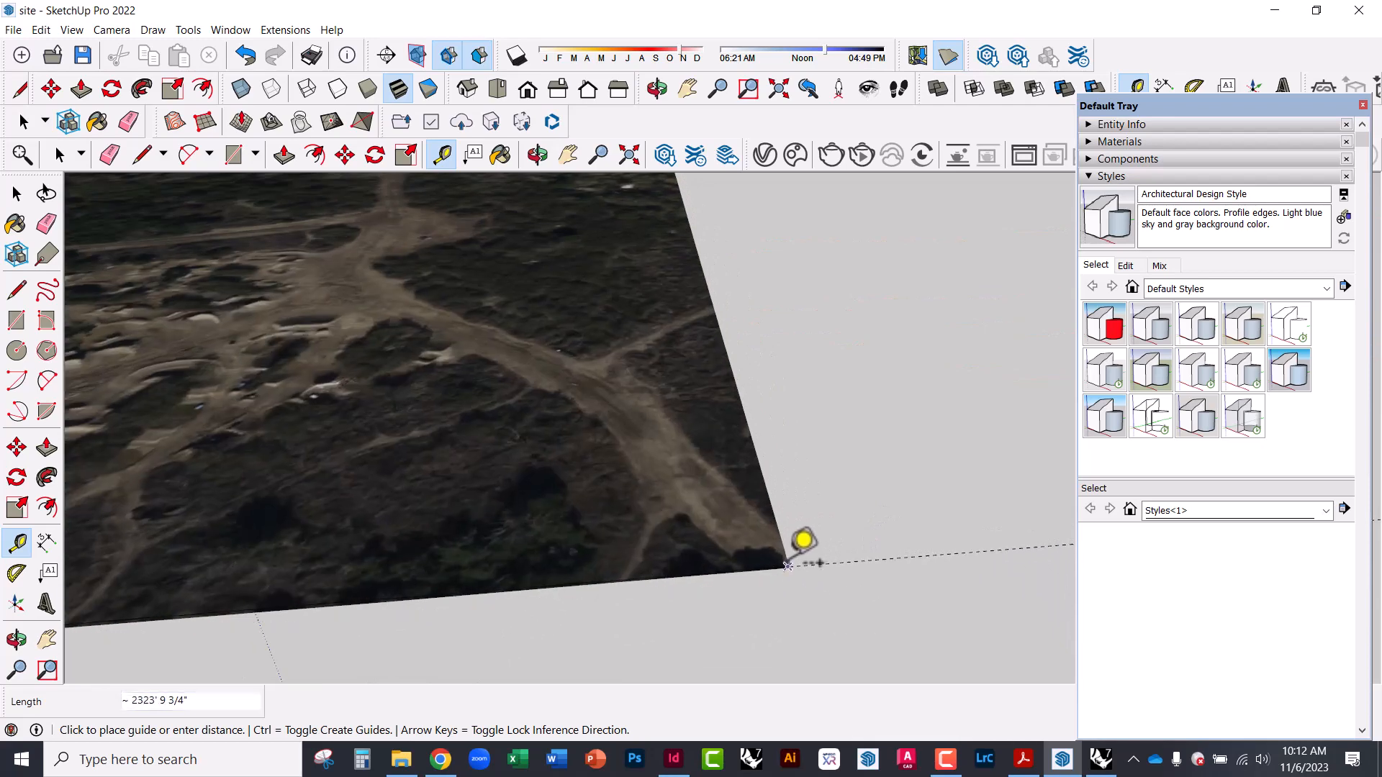
left_click(787, 565)
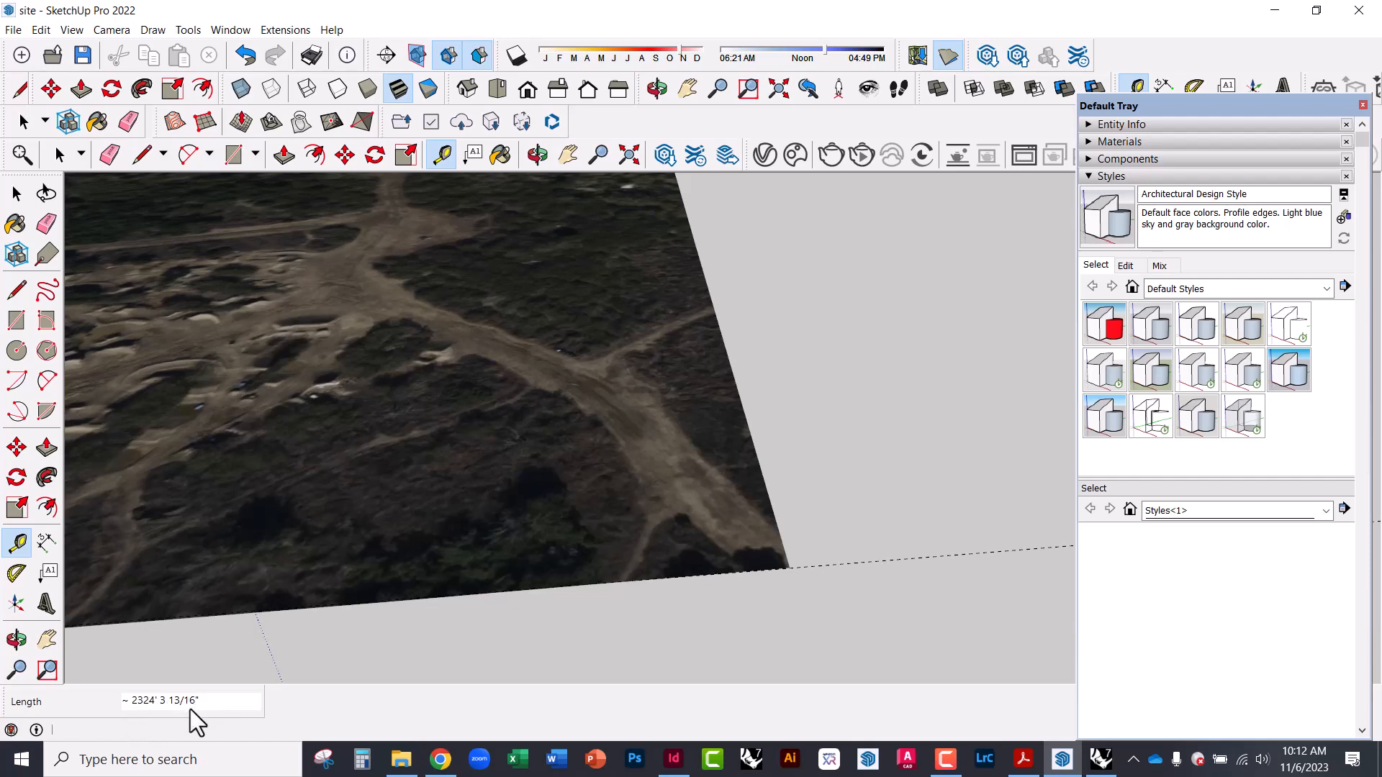
scroll(863, 514, "down", 2)
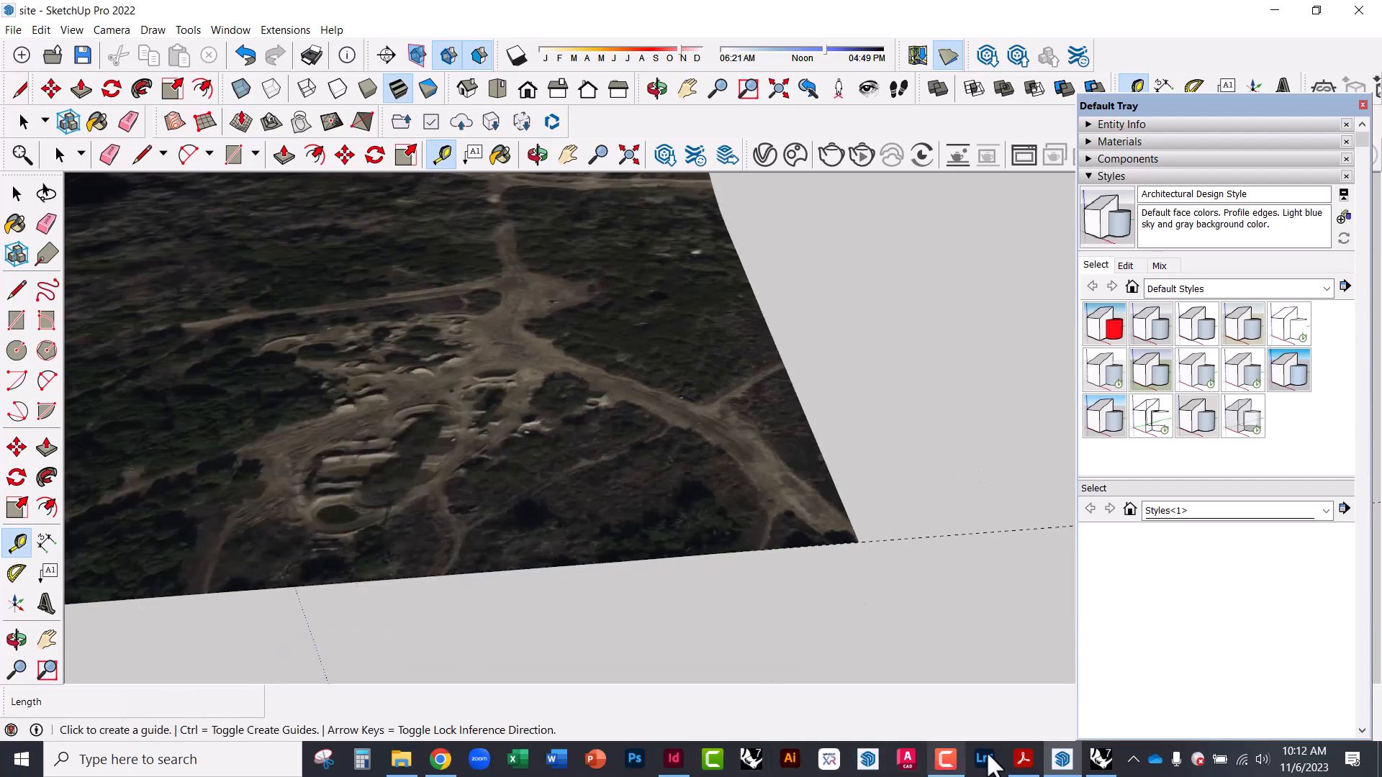
Switch back to Rhino and scale the joined terrain mesh from its near corner so that its near edge is 2324' long.
left_click(1101, 759)
scroll(758, 316, "down", 3)
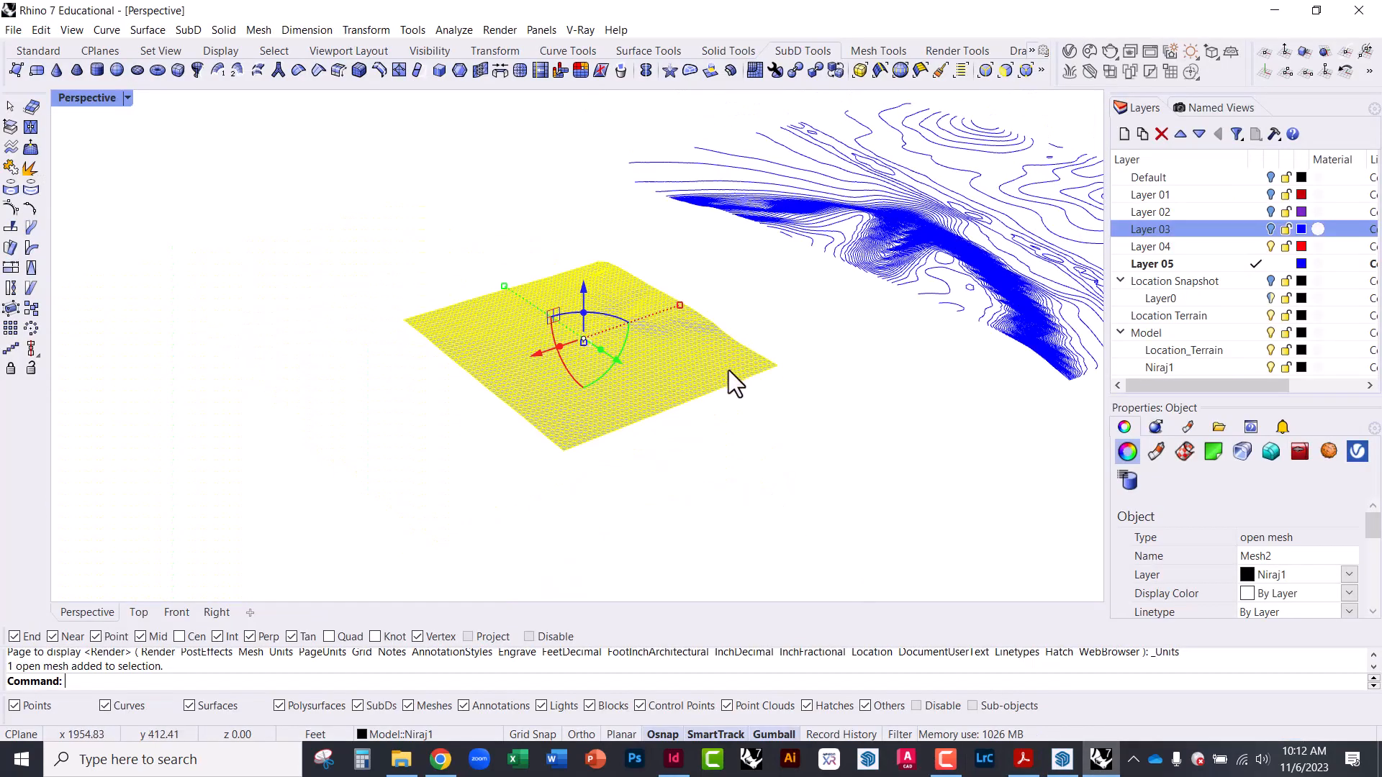
right_click_drag(728, 370, 594, 406)
type("Scale")
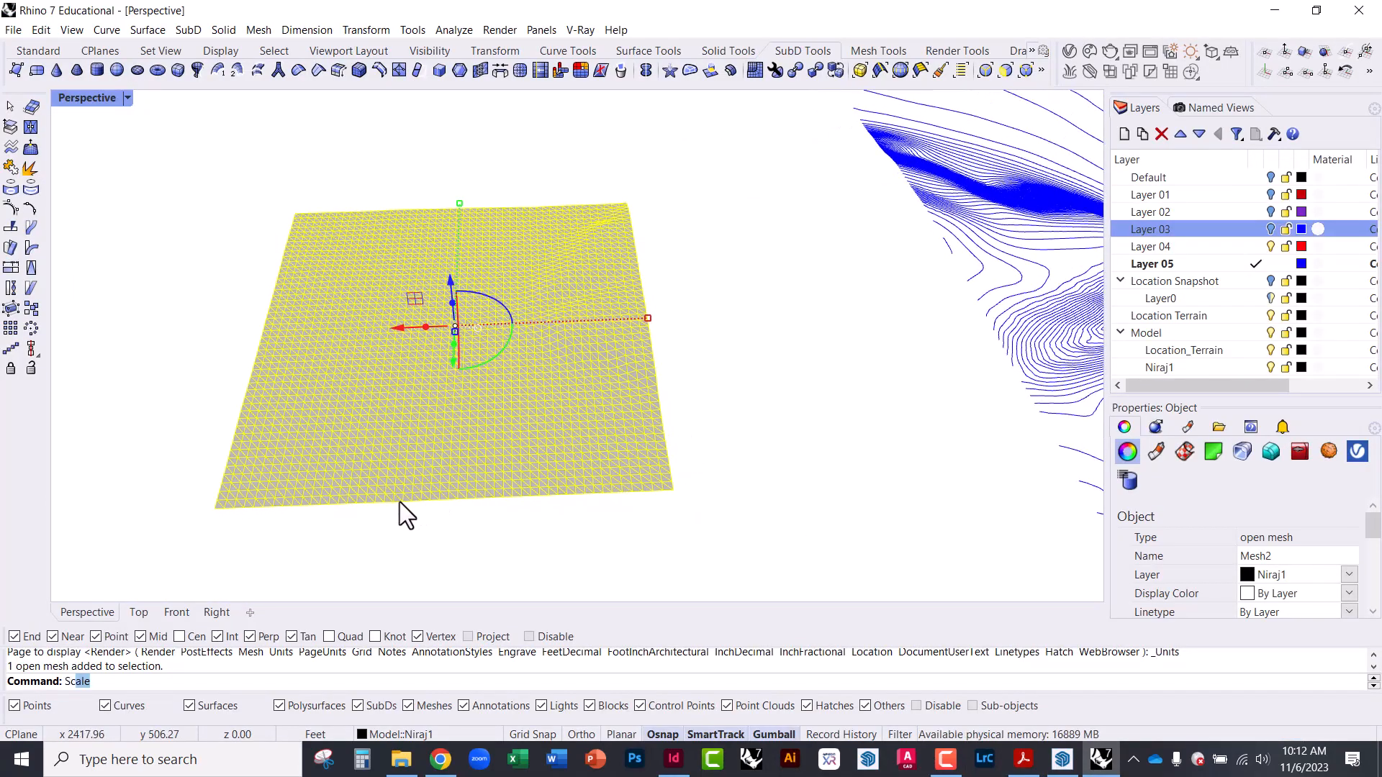
key("Return")
left_click(215, 507)
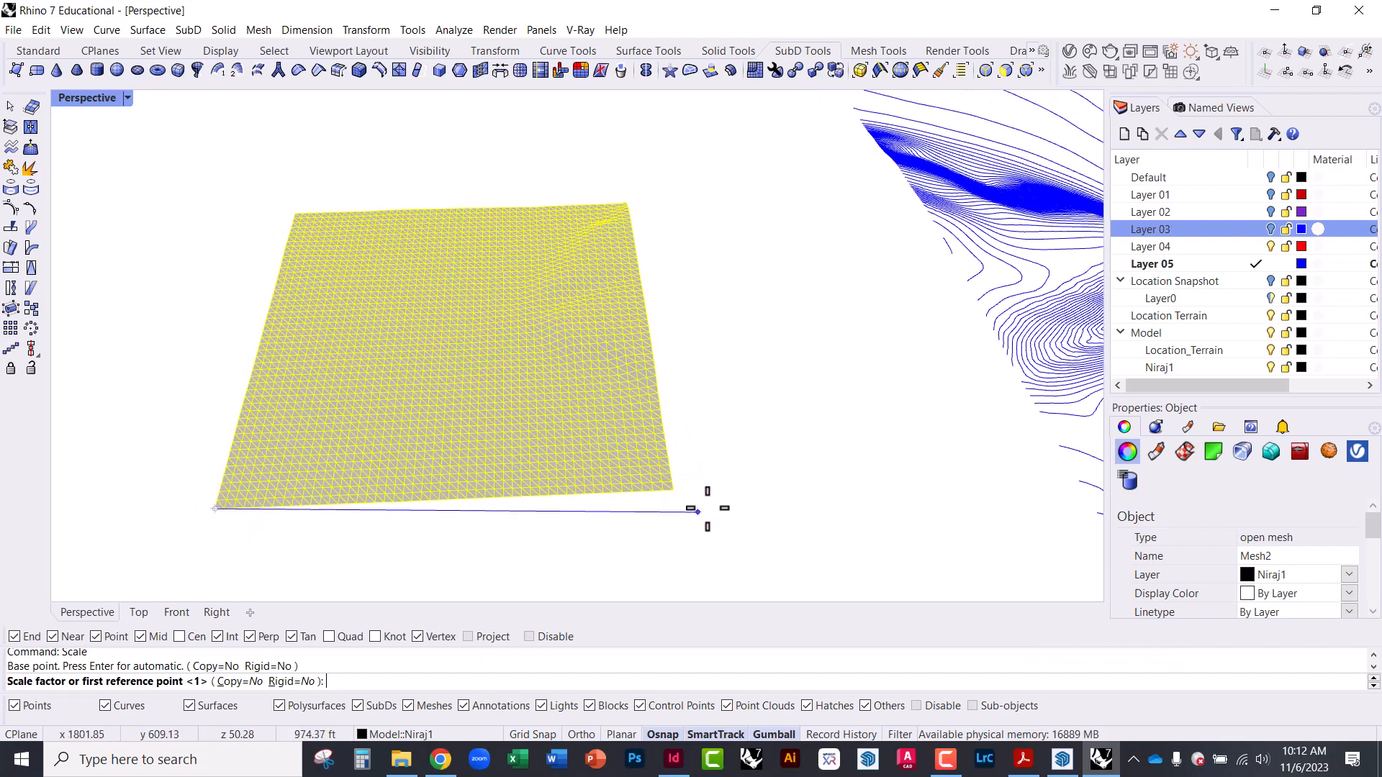
left_click(673, 489)
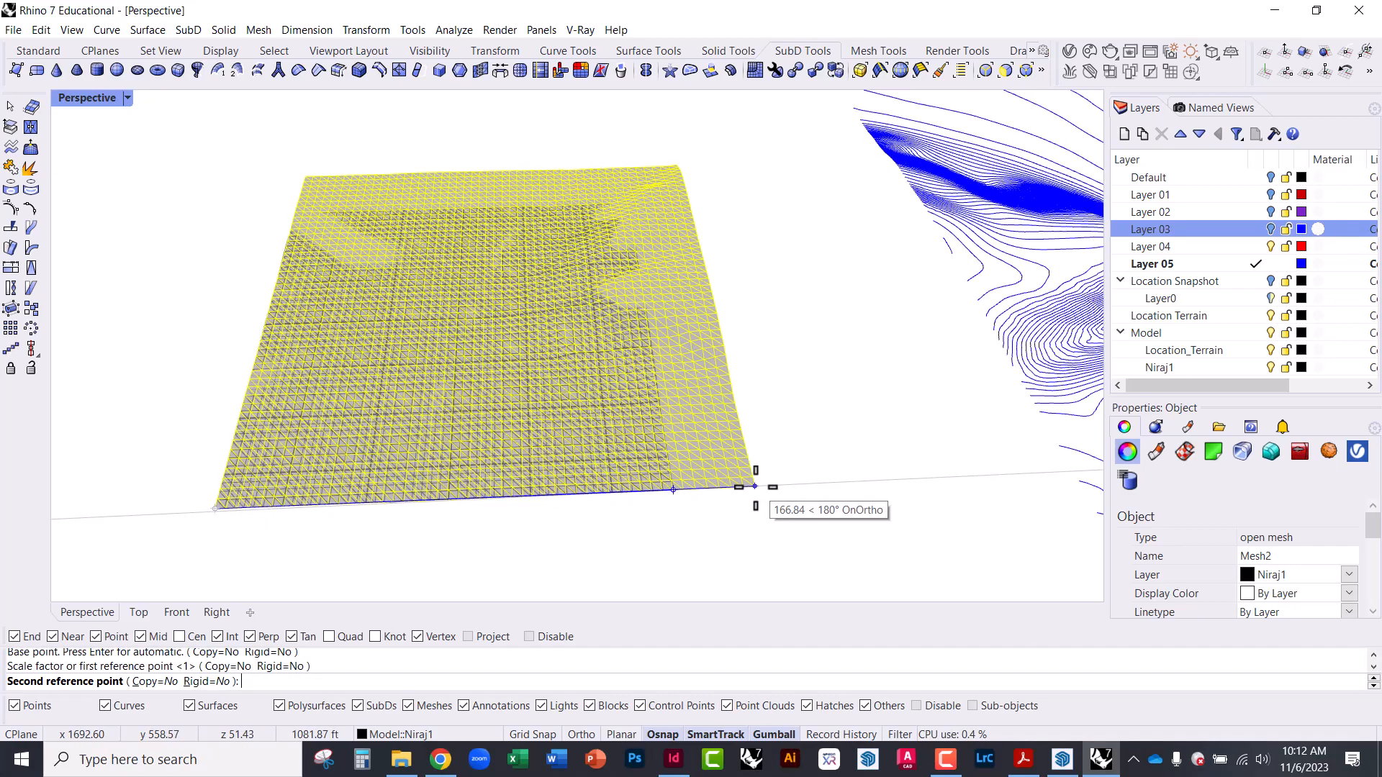
type("23")
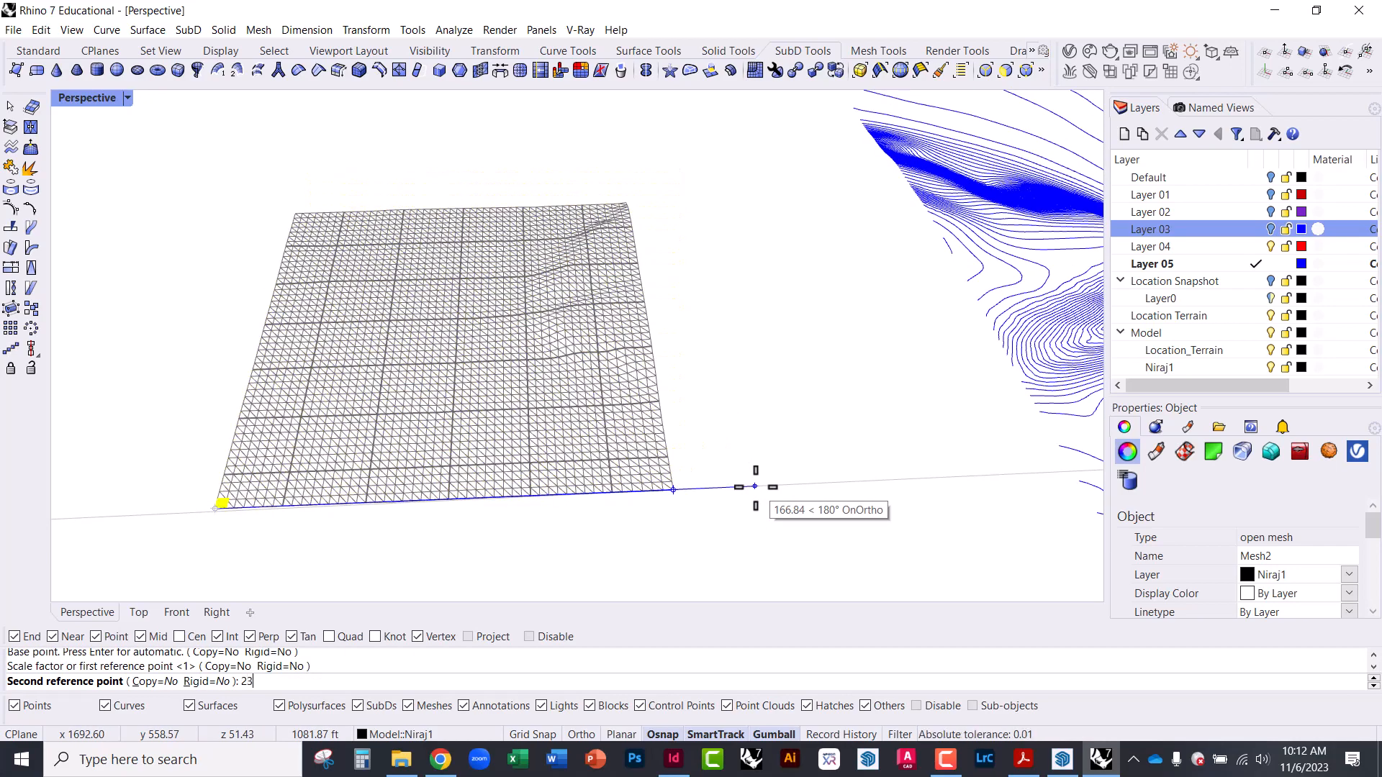
type("24")
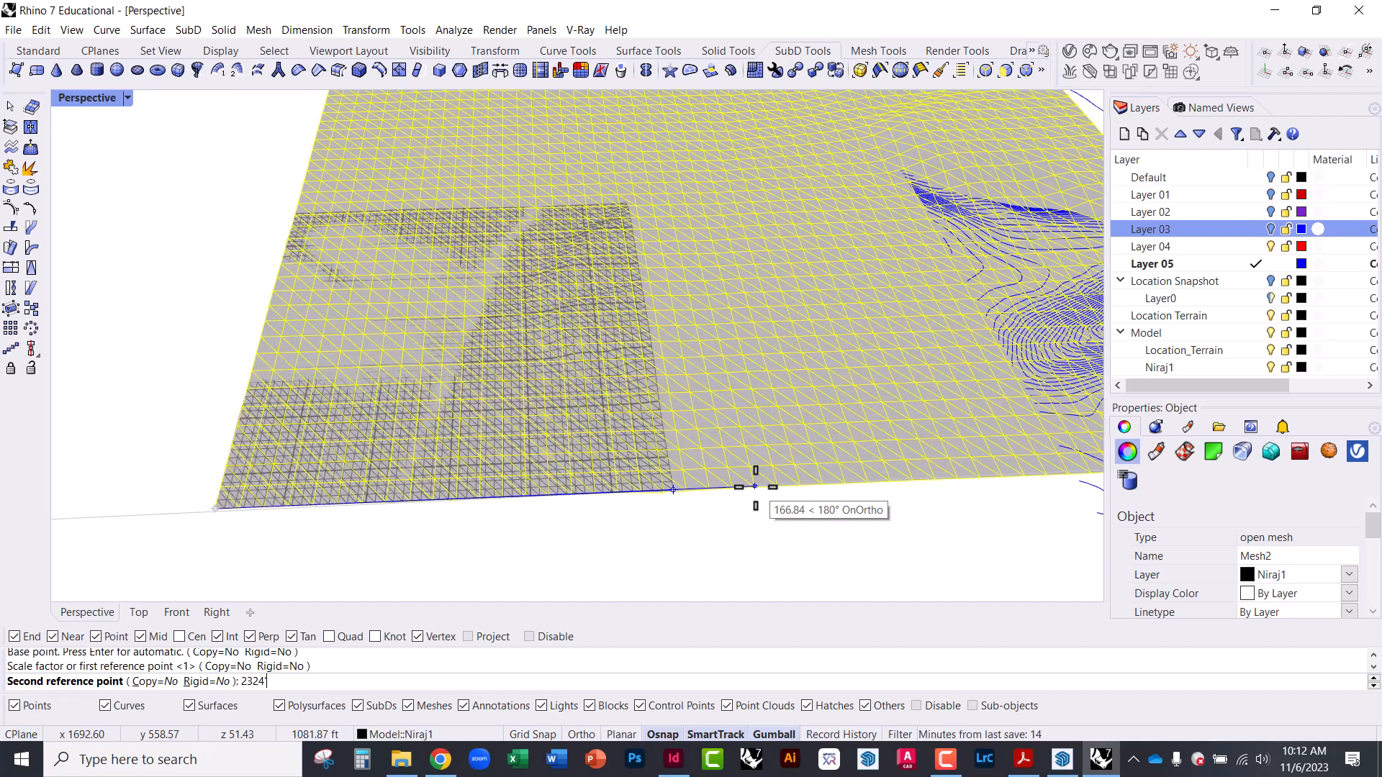
key("Return")
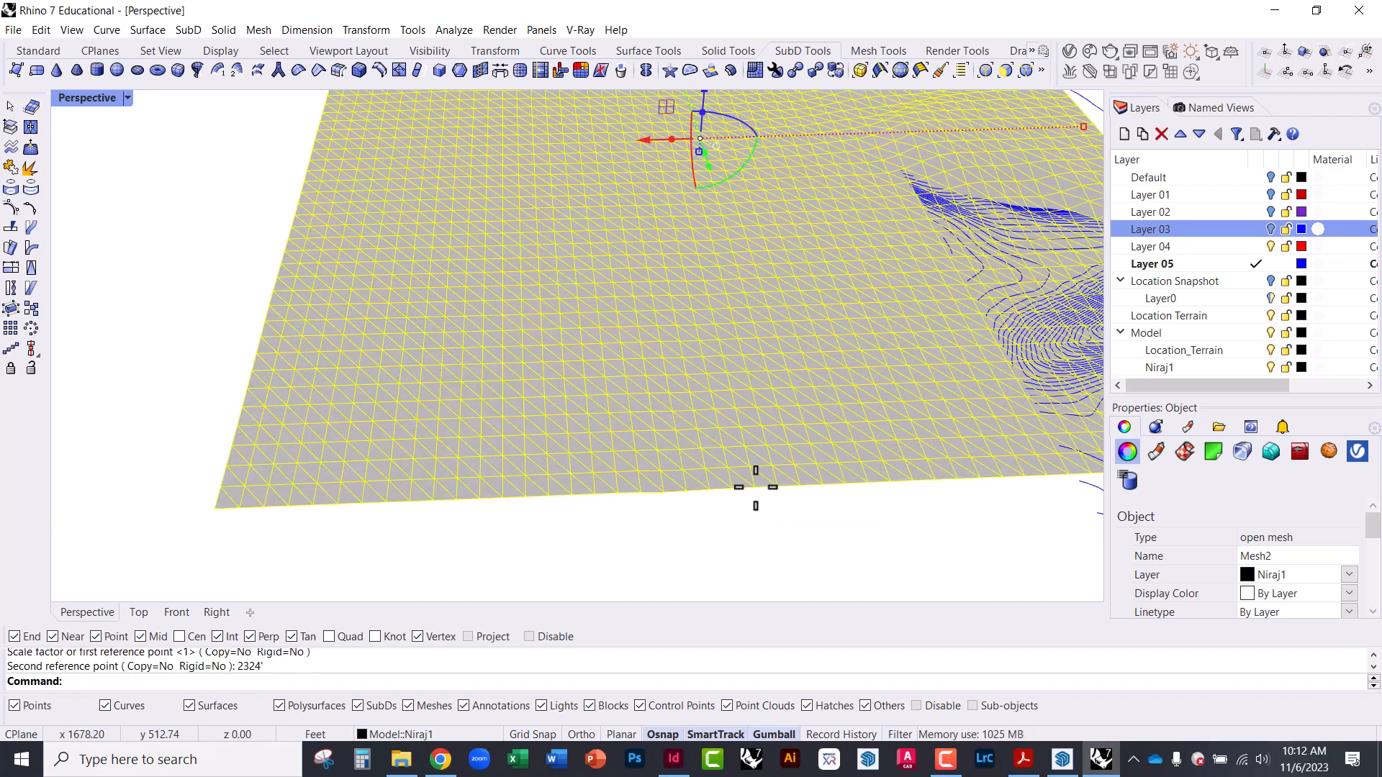
Move the scaled terrain mesh clear of the blue contours and clear the selection.
scroll(462, 472, "down", 5)
right_click_drag(528, 428, 558, 299)
scroll(693, 463, "down", 3)
scroll(791, 421, "up", 3)
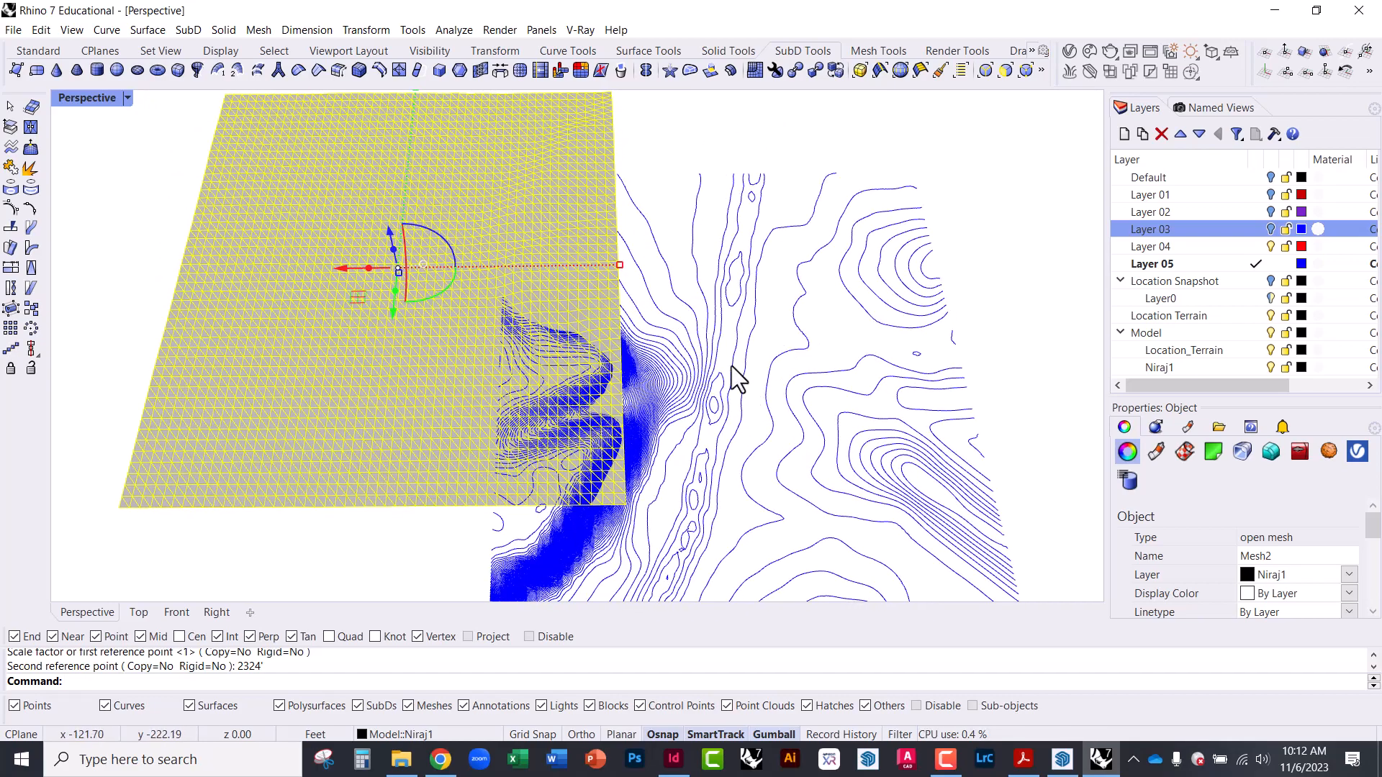
scroll(737, 379, "down", 3)
left_click_drag(519, 333, 364, 432)
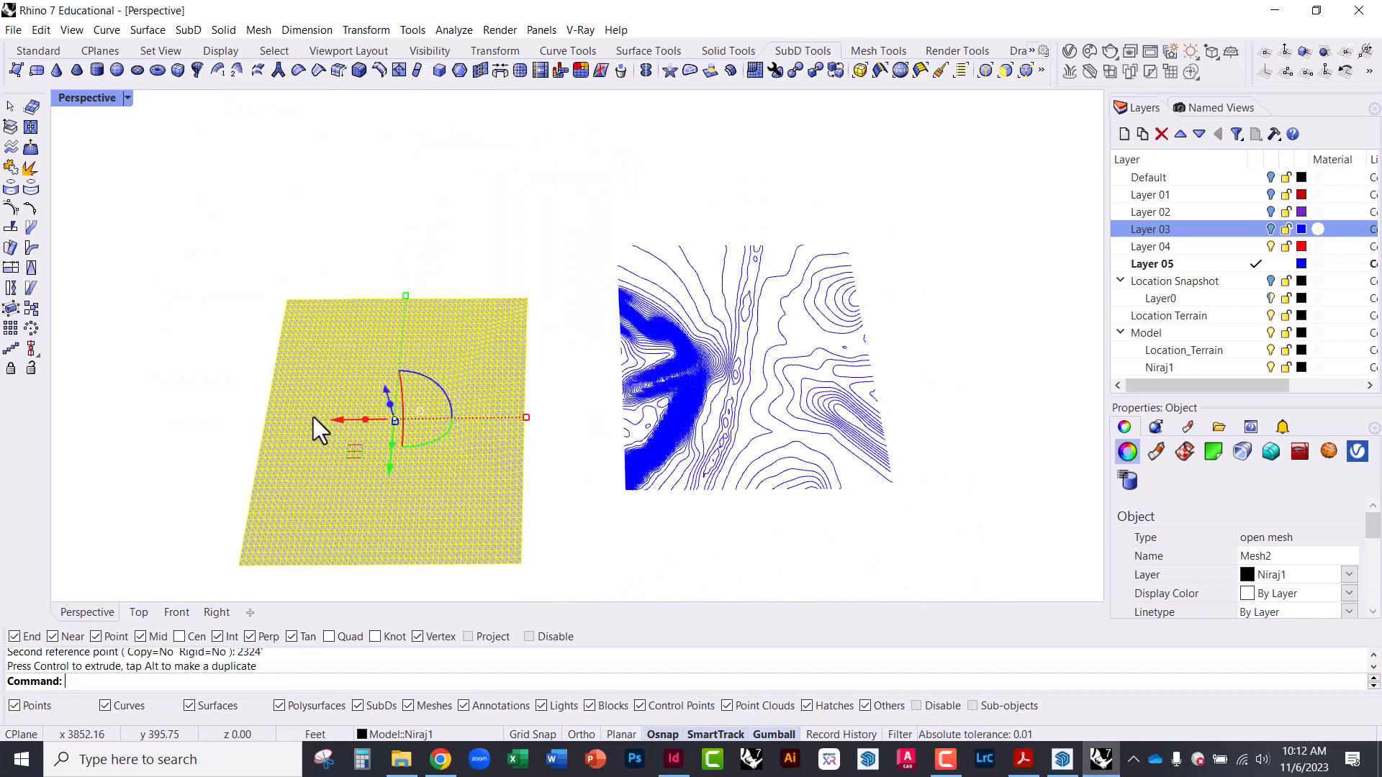
left_click(200, 361)
scroll(390, 525, "up", 3)
scroll(390, 525, "up", 2)
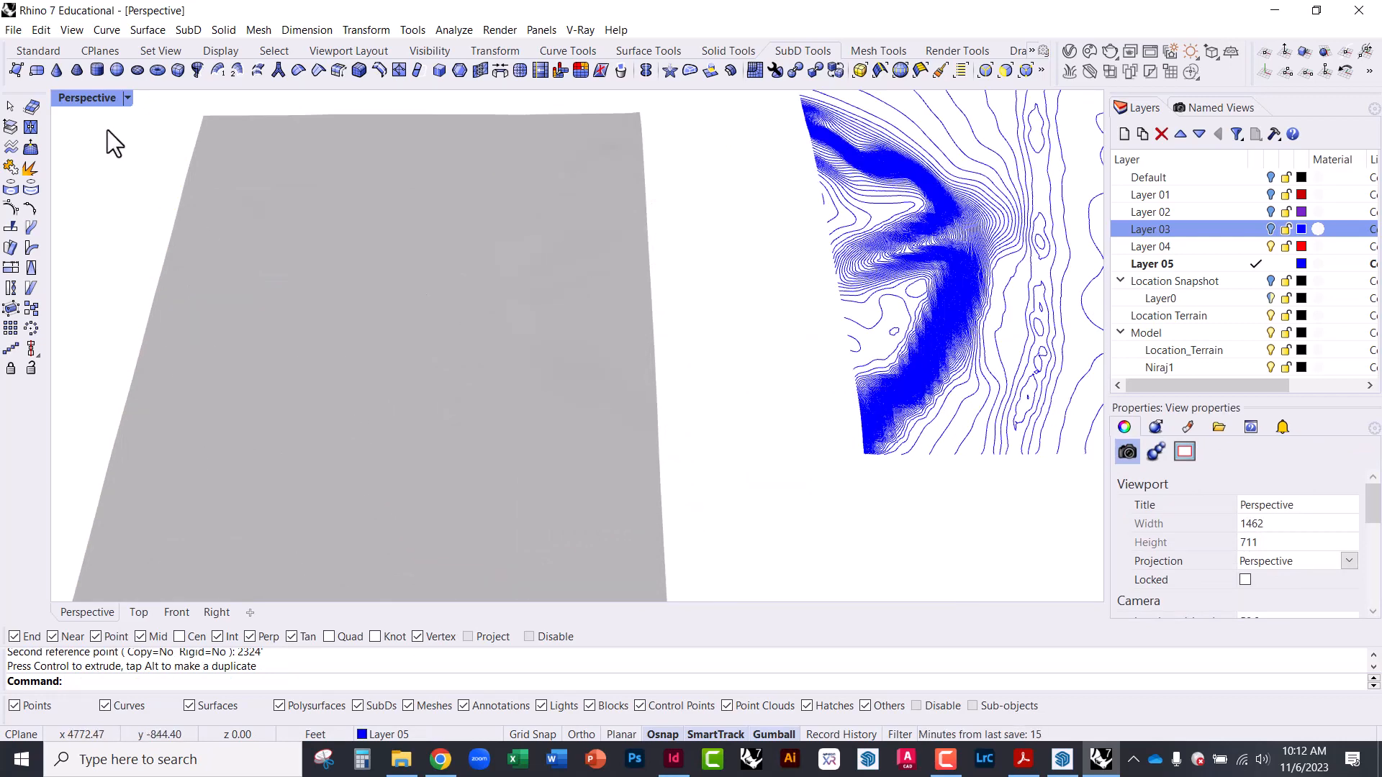
Review the Perspective view's display modes without changing them, and examine the scaled terrain mesh's surface and edges.
left_click(69, 102)
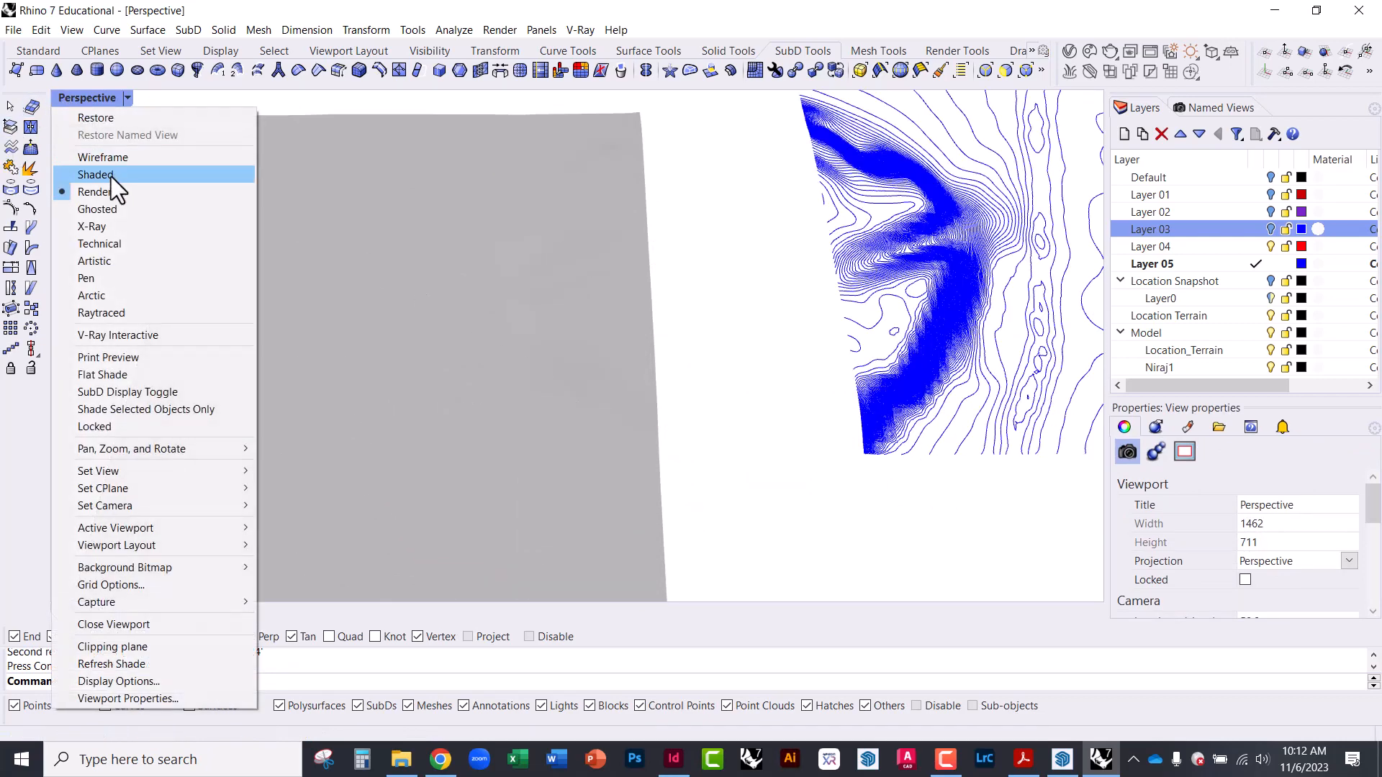
left_click(667, 282)
scroll(639, 283, "down", 4)
left_click(576, 330)
scroll(593, 295, "up", 4)
right_click_drag(594, 294, 651, 266)
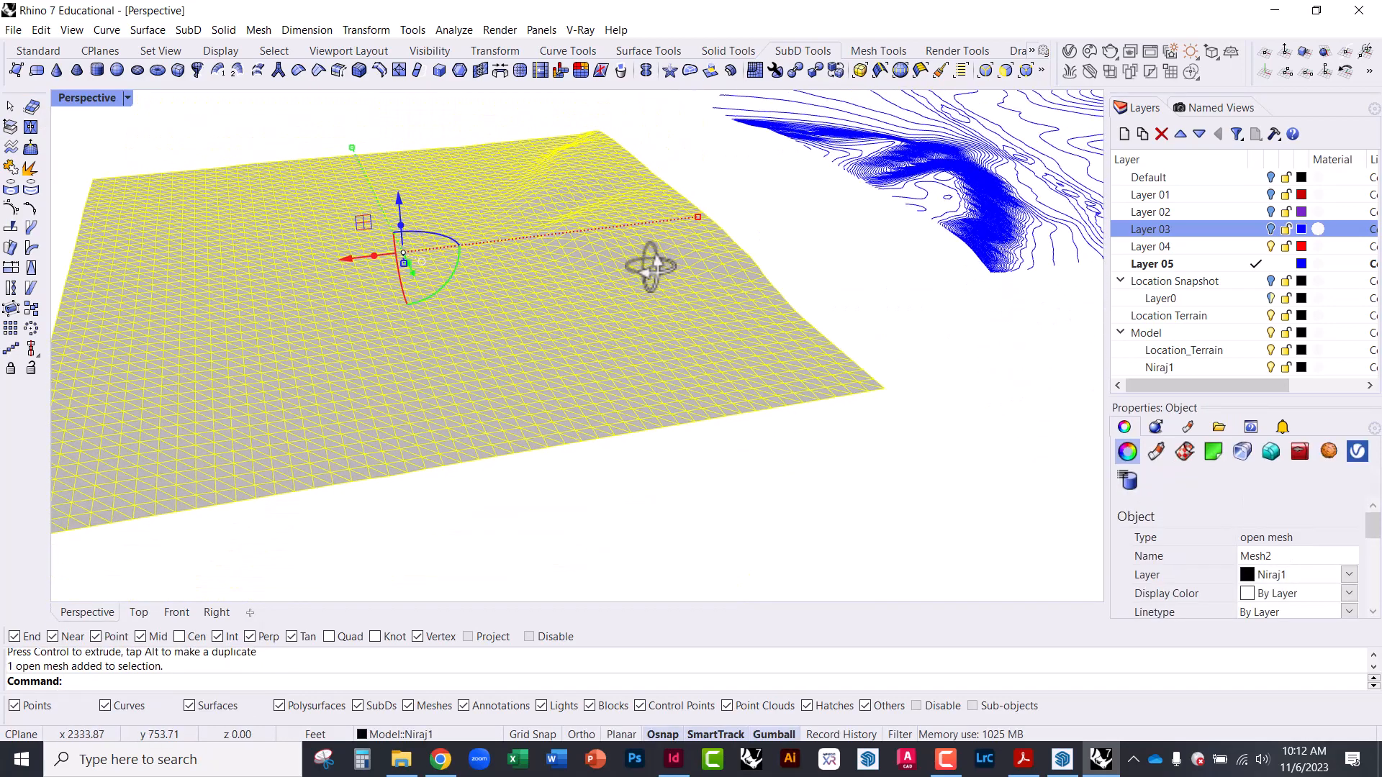
left_click(942, 364)
left_click(759, 371)
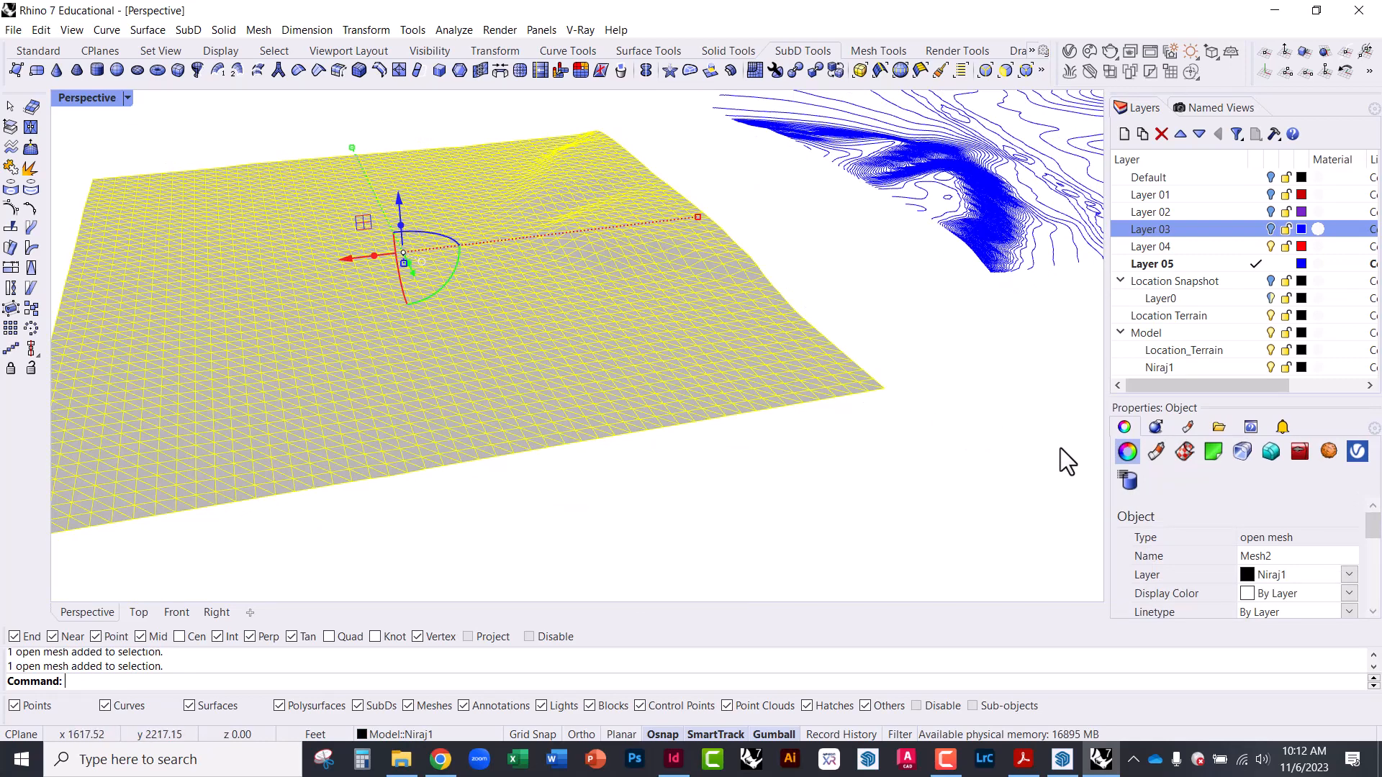
left_click(724, 442)
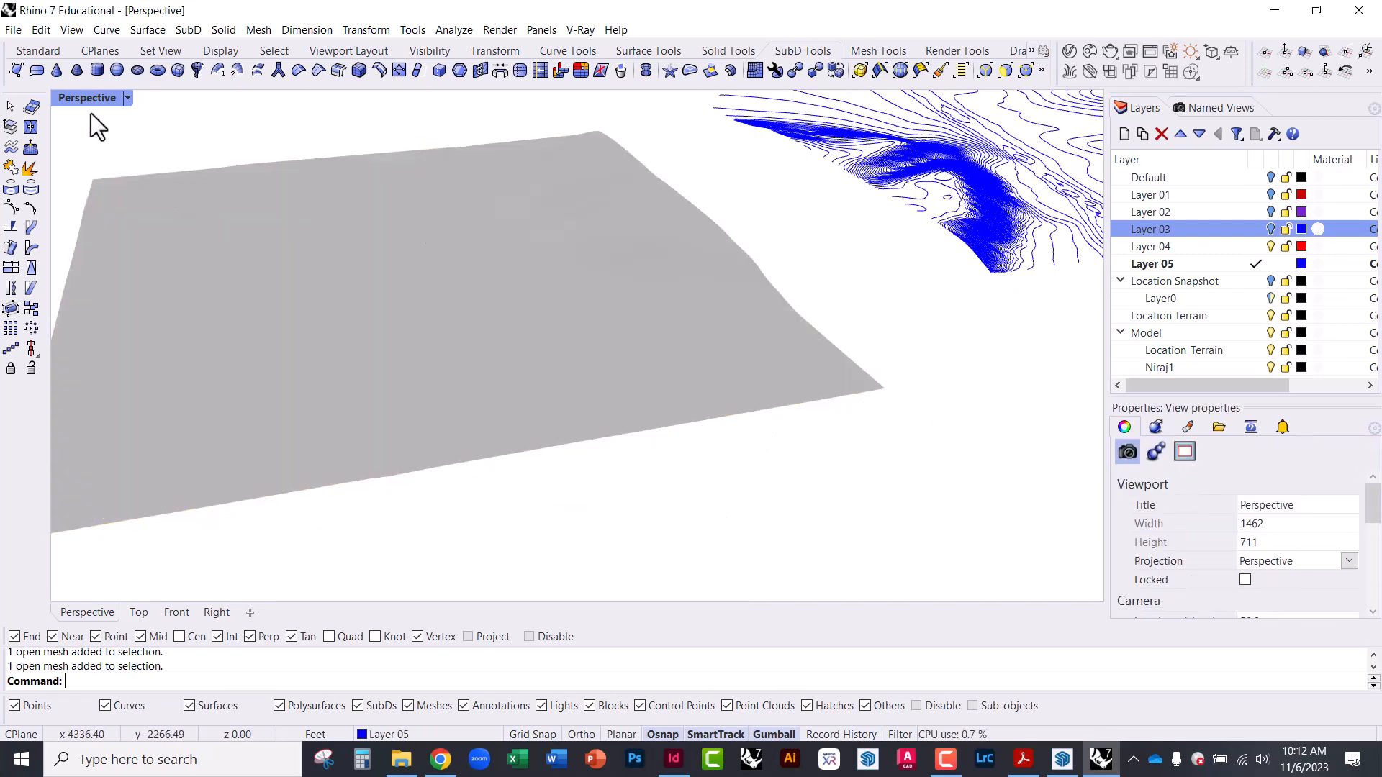
left_click(71, 96)
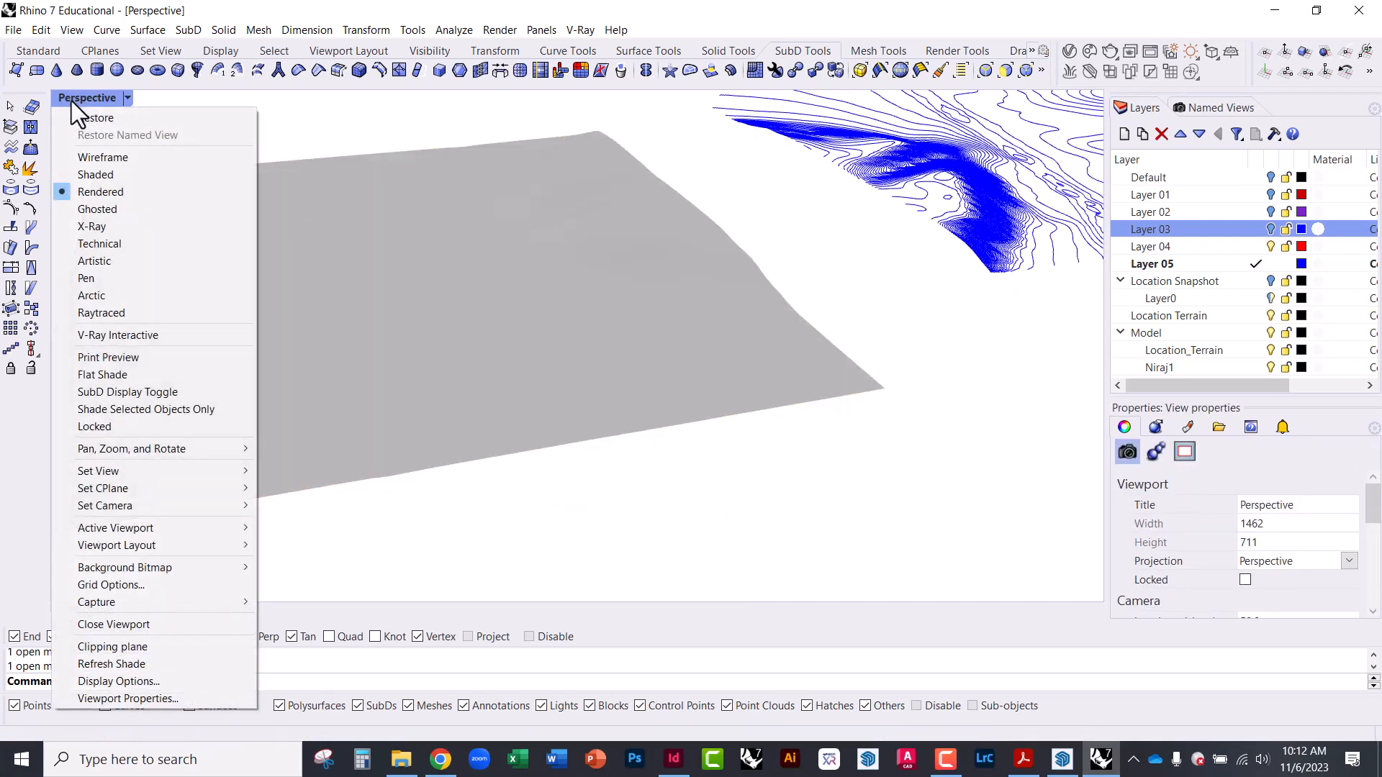
left_click(293, 141)
Undo the terrain mesh's move, scaling and join, and select a single textured tile to check that the tiles are separate.
left_click(567, 219)
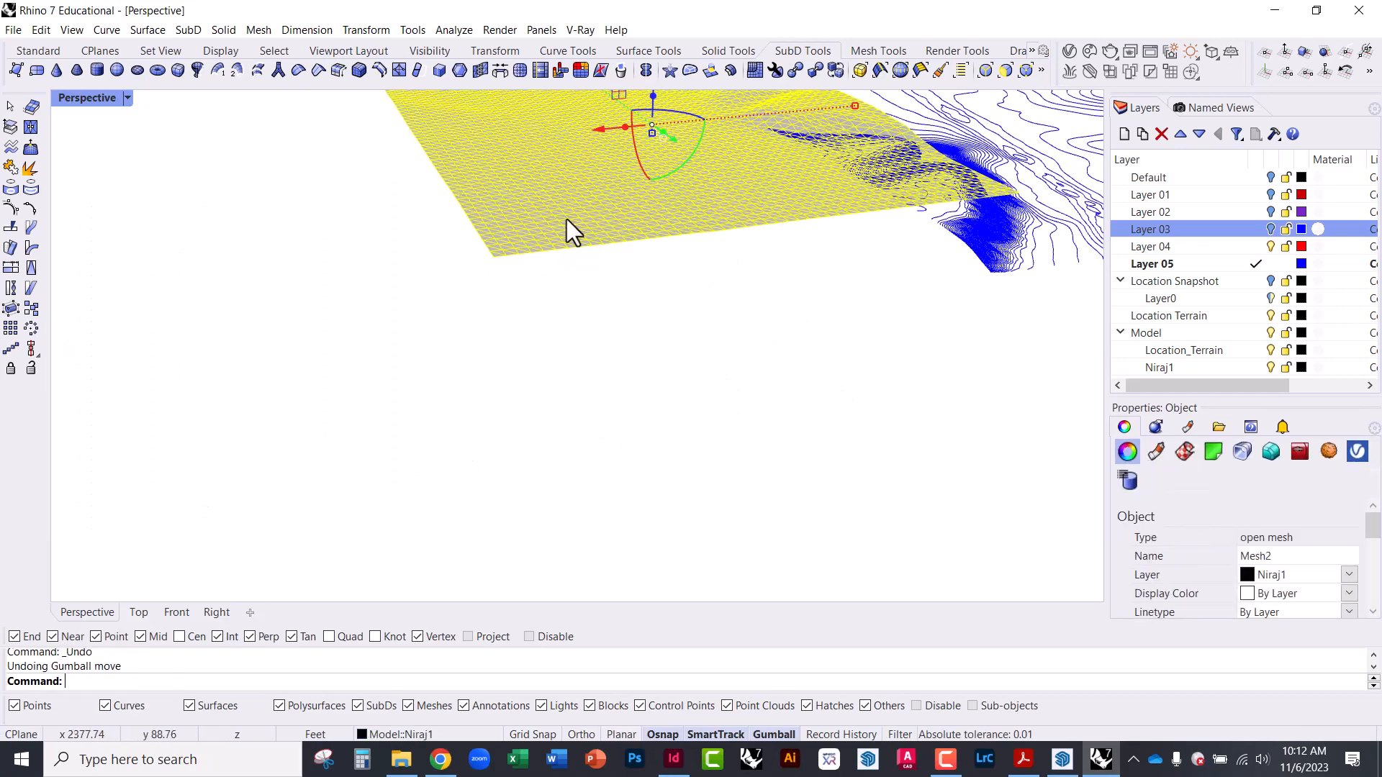
key("ctrl+z")
left_click(604, 308)
scroll(612, 205, "up", 3)
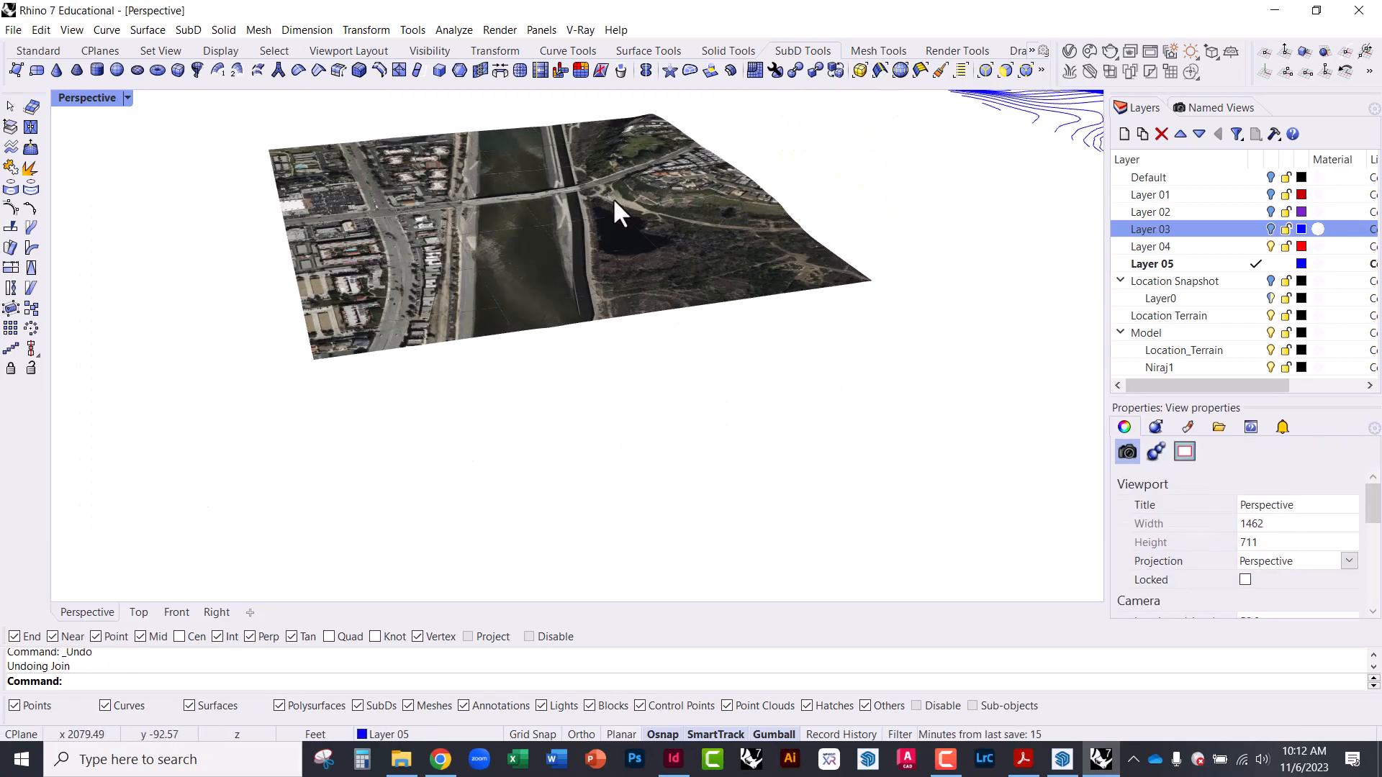
left_click(616, 210)
scroll(676, 230, "up", 3)
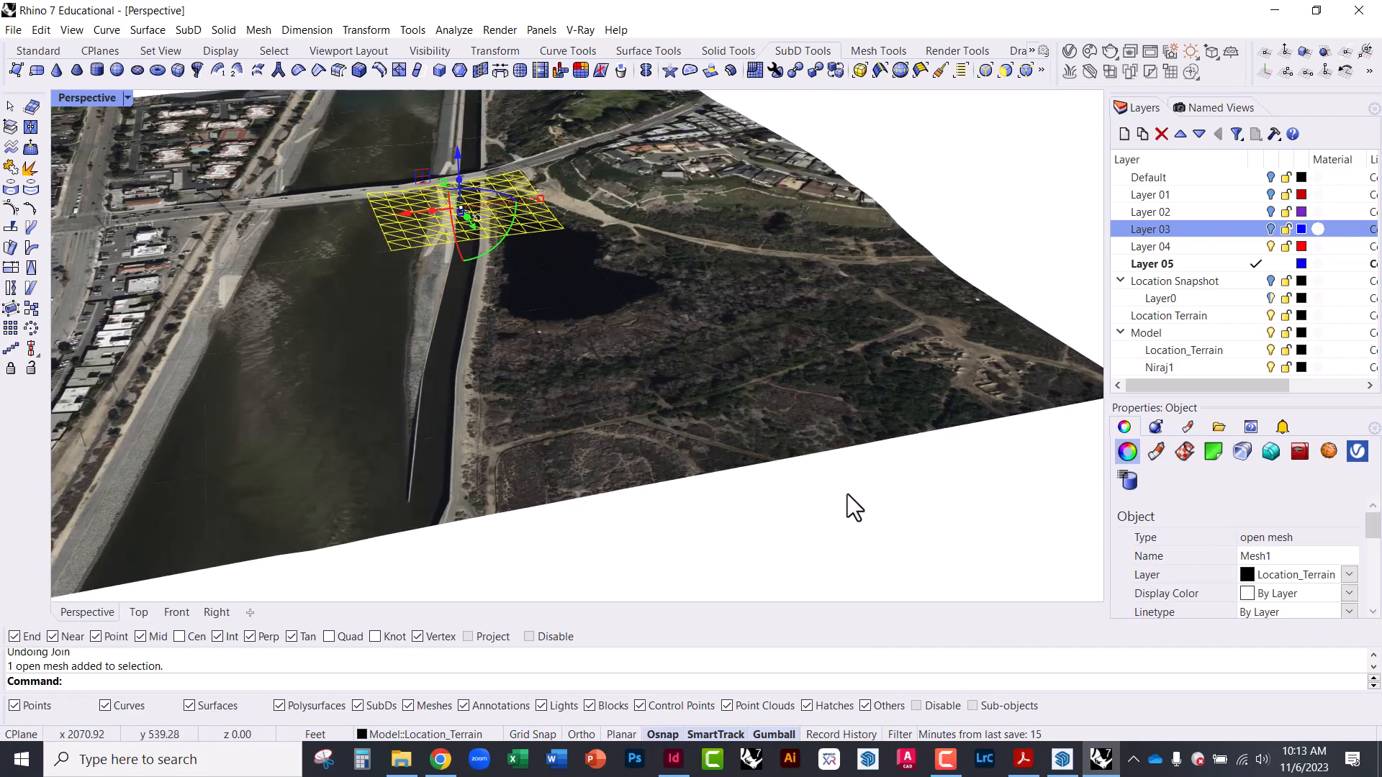
Select all the separate textured terrain tiles, join them into one mesh and inspect the texture up close.
scroll(847, 494, "down", 4)
right_click_drag(827, 495, 679, 483)
scroll(461, 392, "down", 4)
left_click(322, 252)
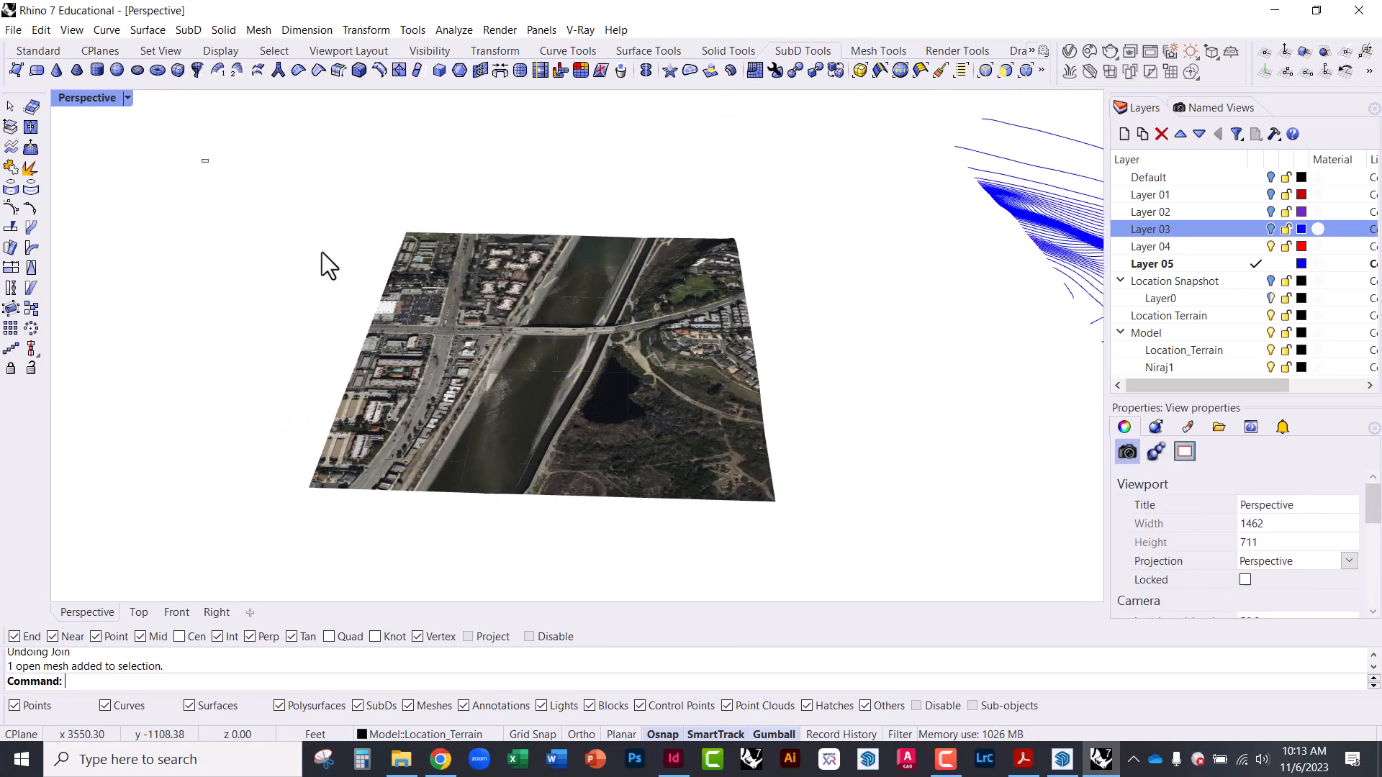
left_click_drag(322, 252, 924, 574)
type("Join")
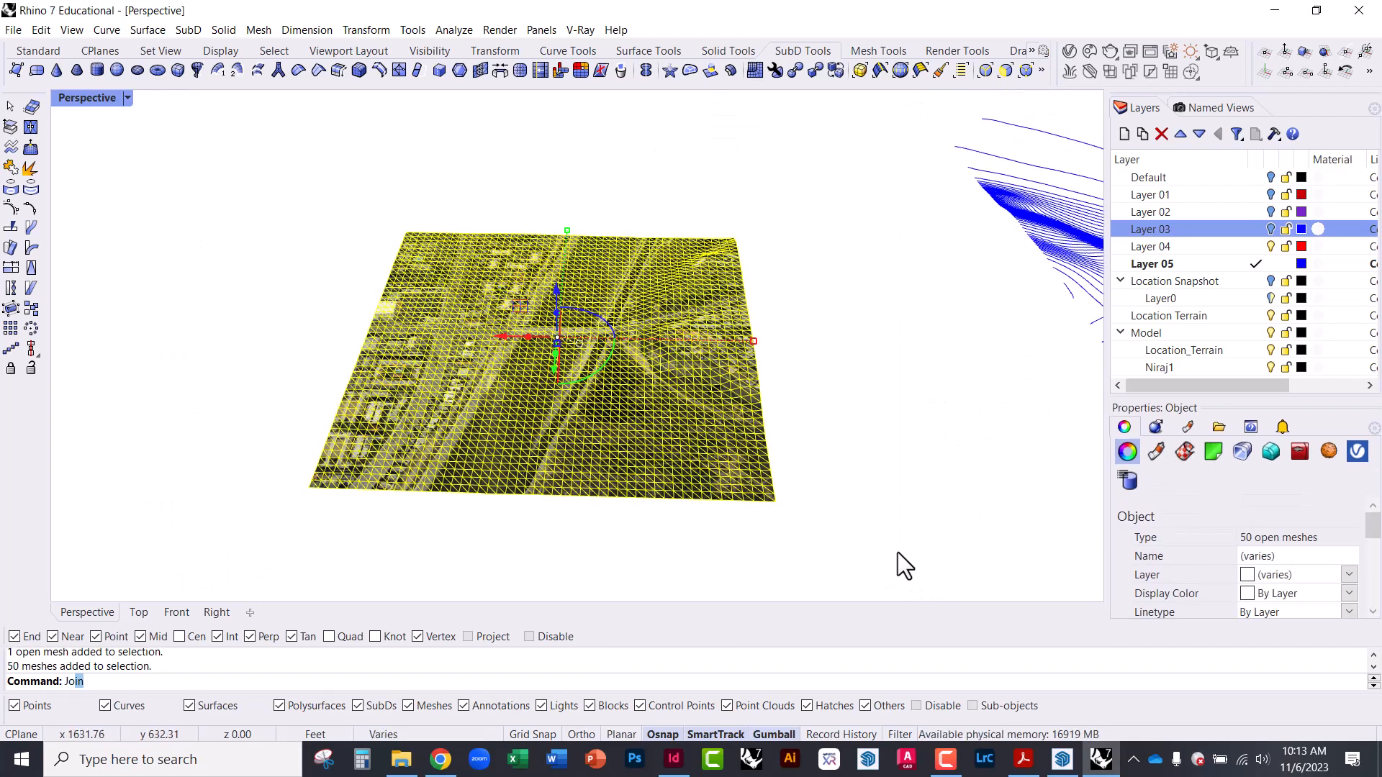
key("Return")
left_click(896, 551)
scroll(689, 452, "up", 5)
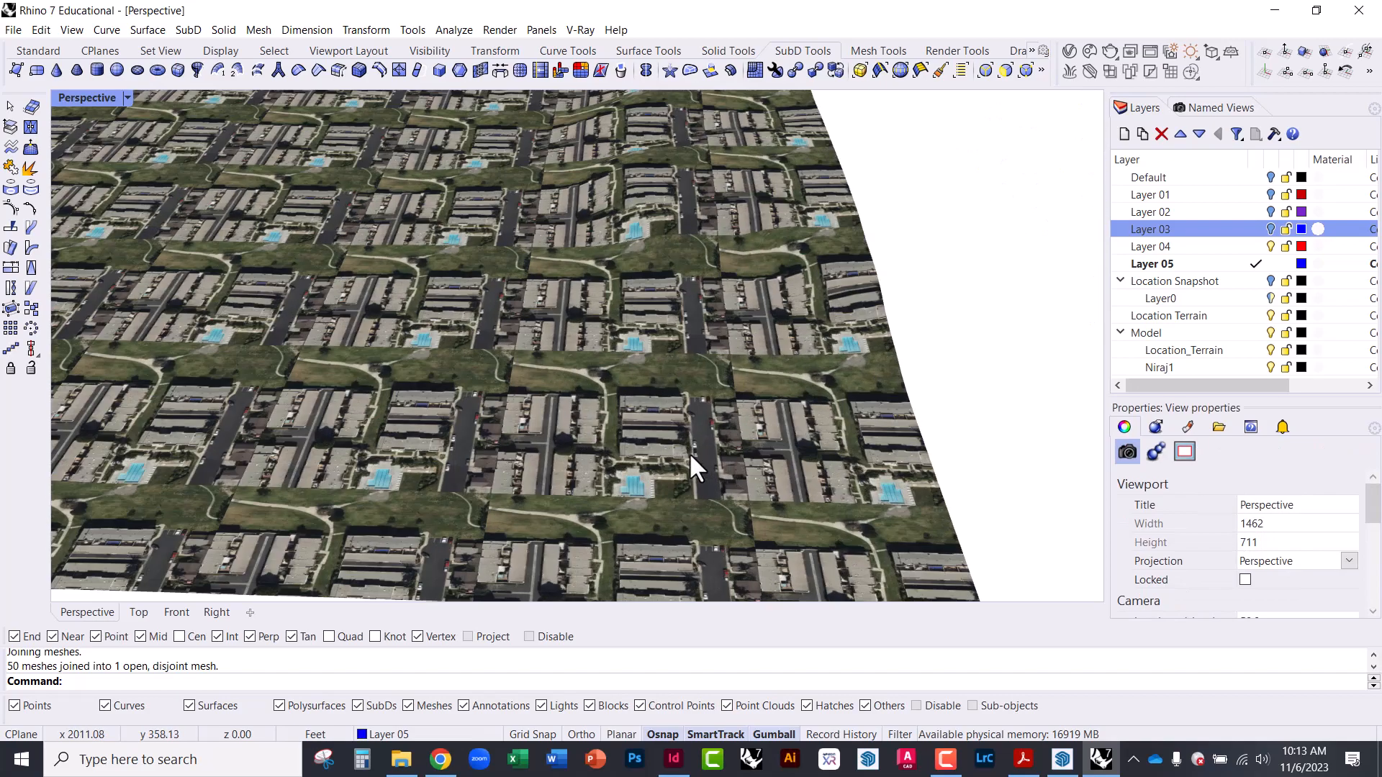
Undo the join of the terrain tiles and clear the selection.
key("ctrl+z")
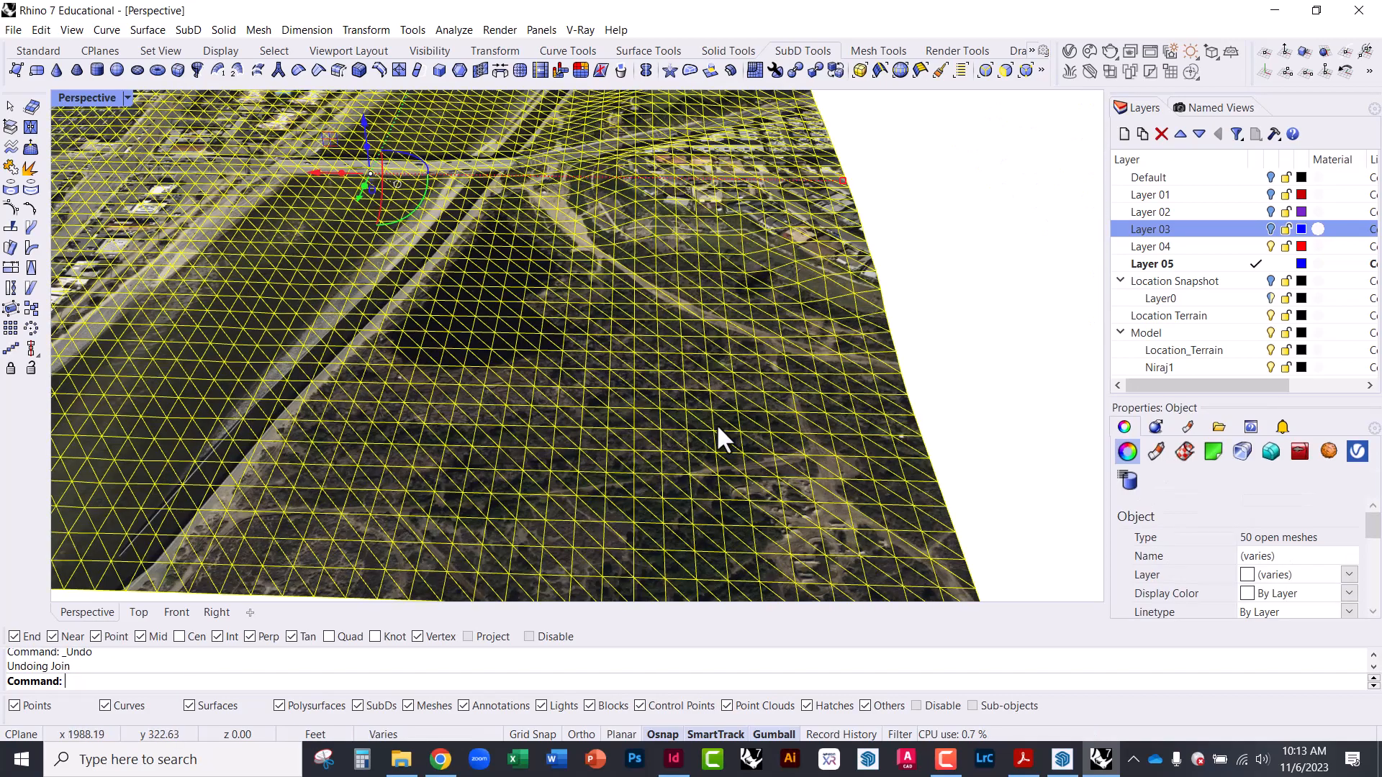
scroll(748, 381, "down", 5)
scroll(820, 414, "up", 5)
left_click(853, 495)
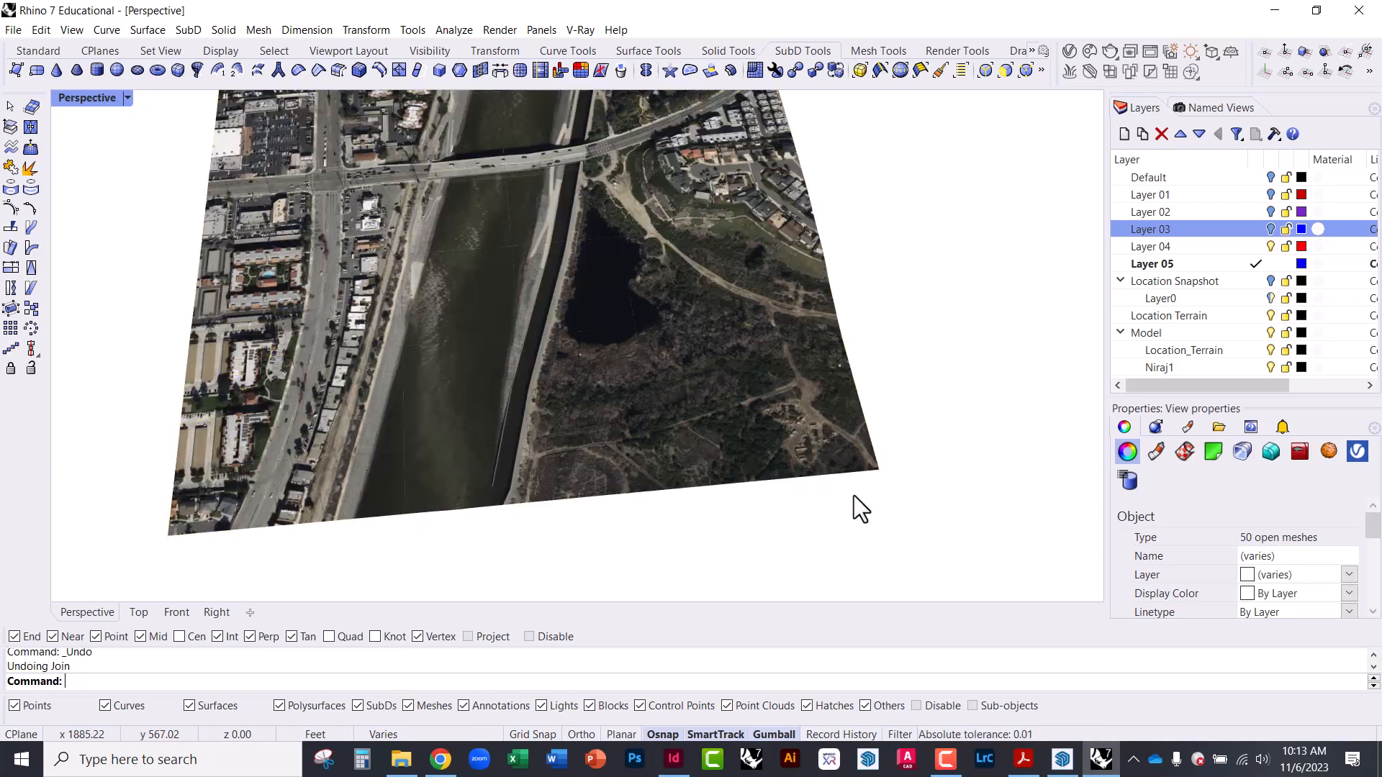
Display the materials of the model and examine the textured terrain from above and at an oblique angle.
left_click(768, 406)
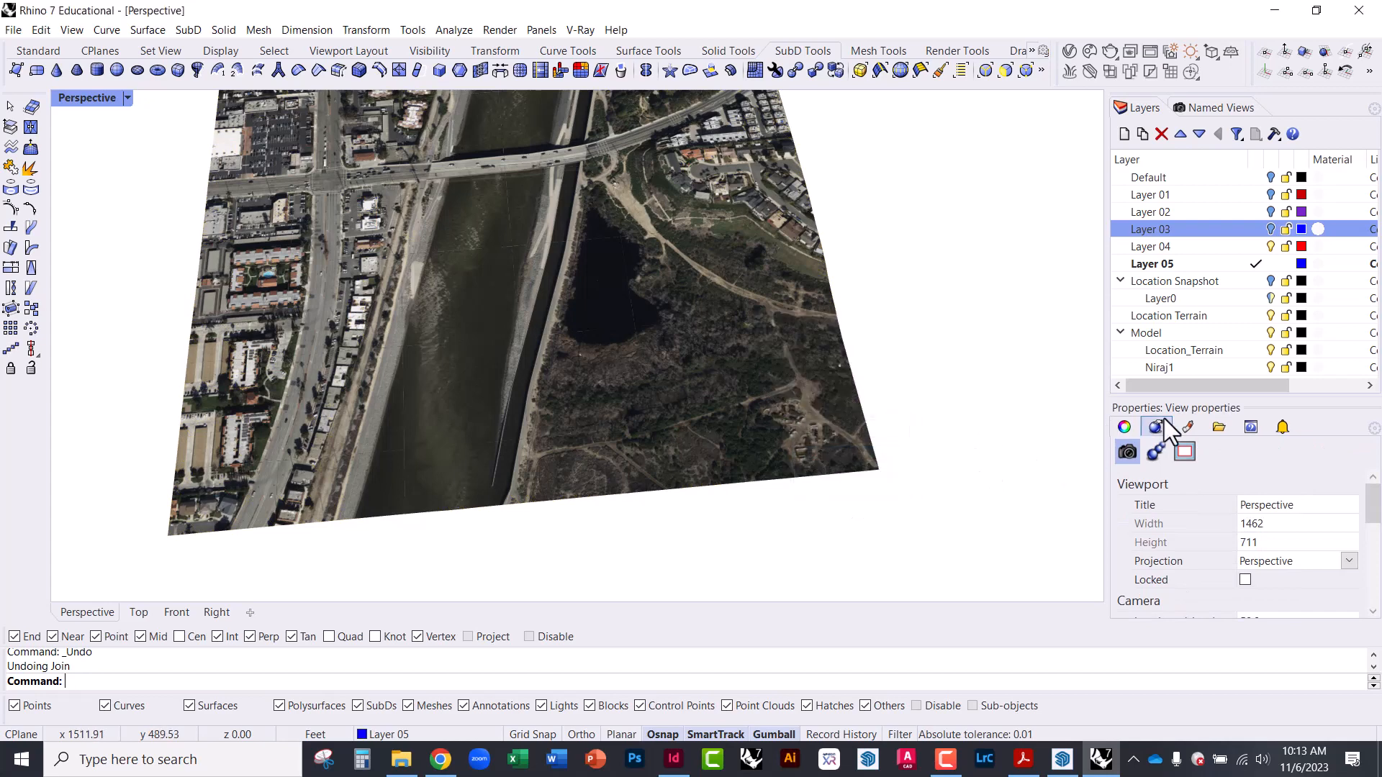
left_click(1187, 428)
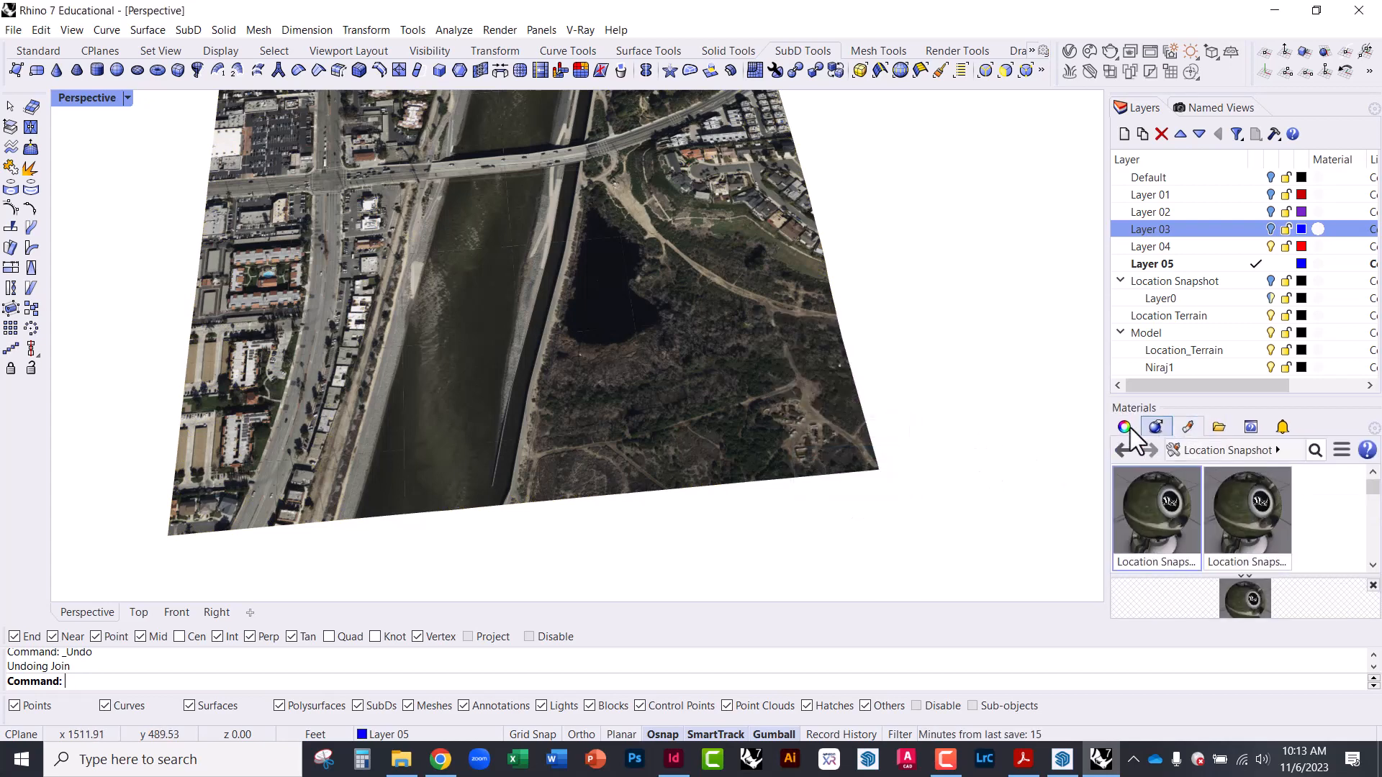
scroll(813, 432, "down", 4)
scroll(706, 304, "up", 4)
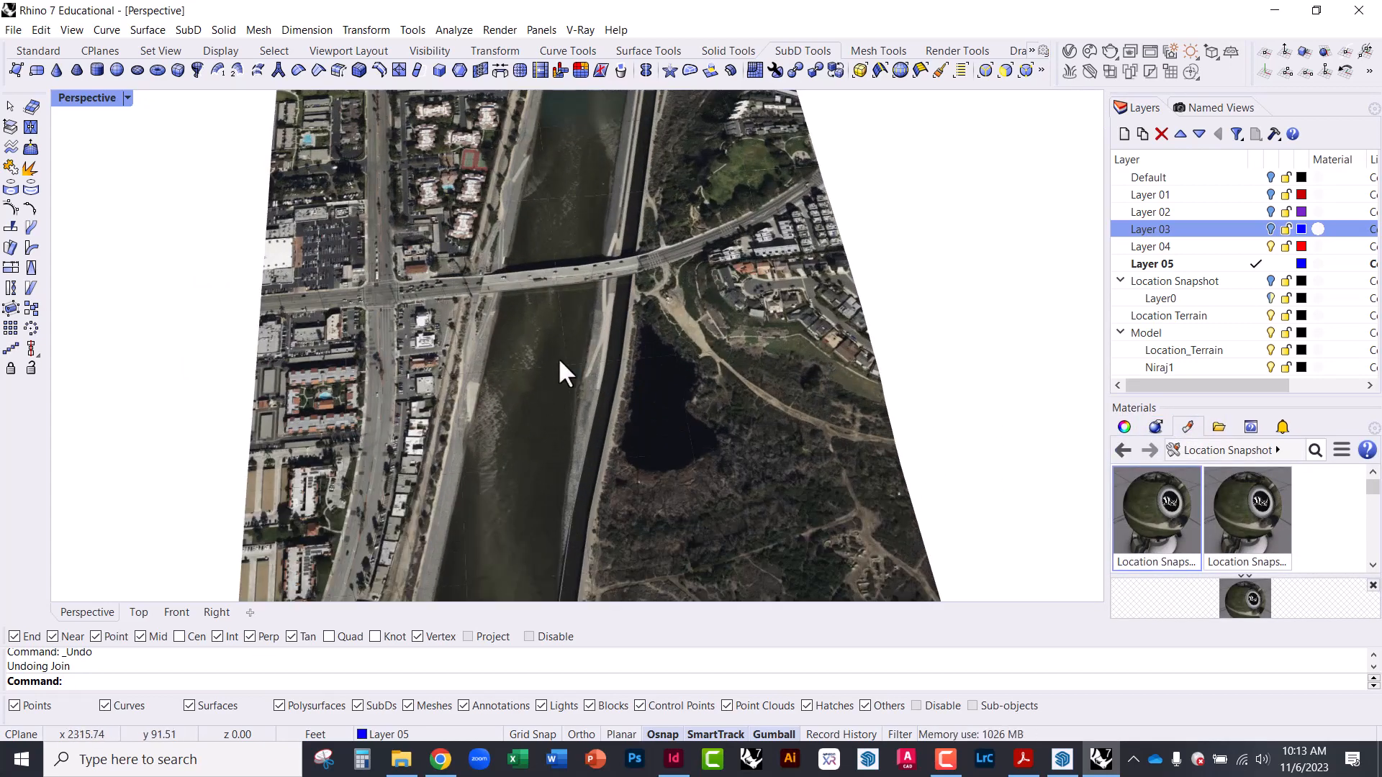
right_click_drag(594, 372, 580, 331)
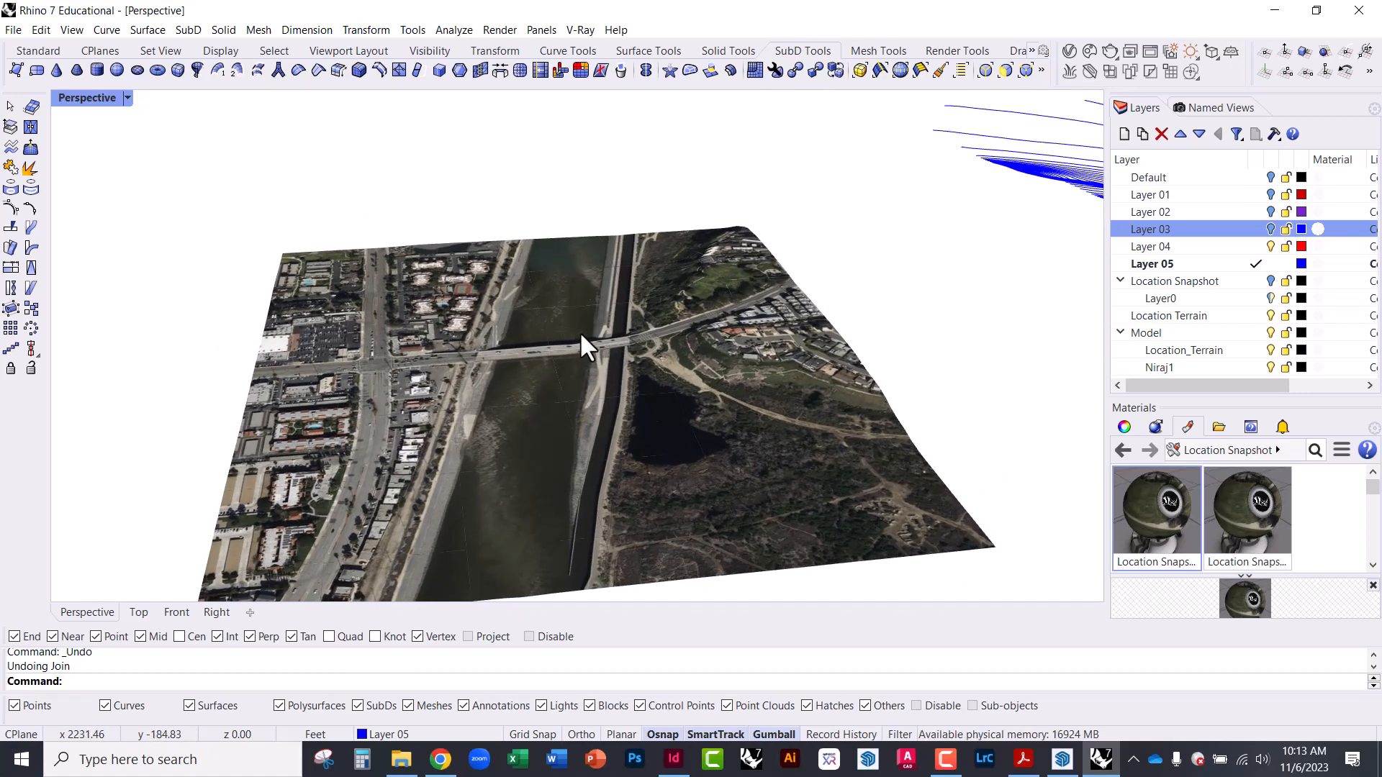
left_click(946, 759)
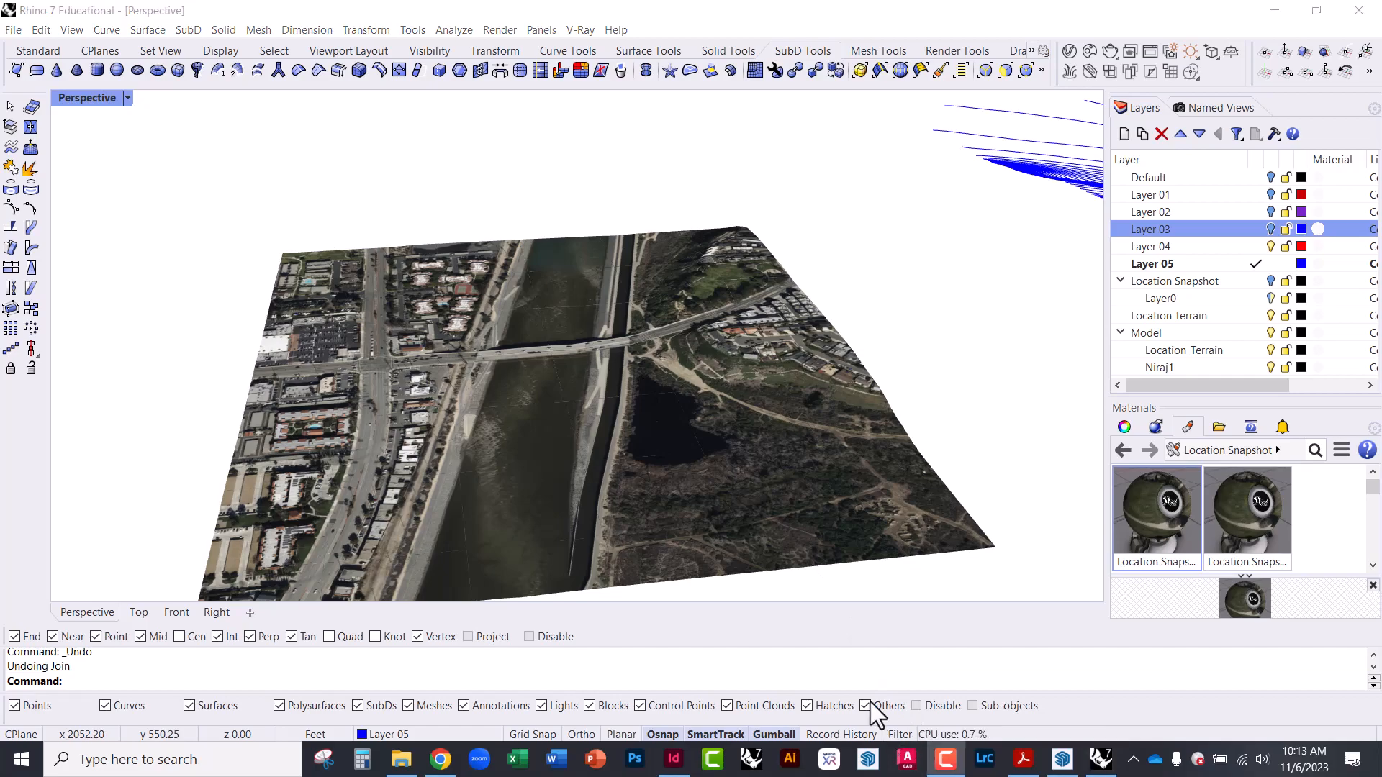